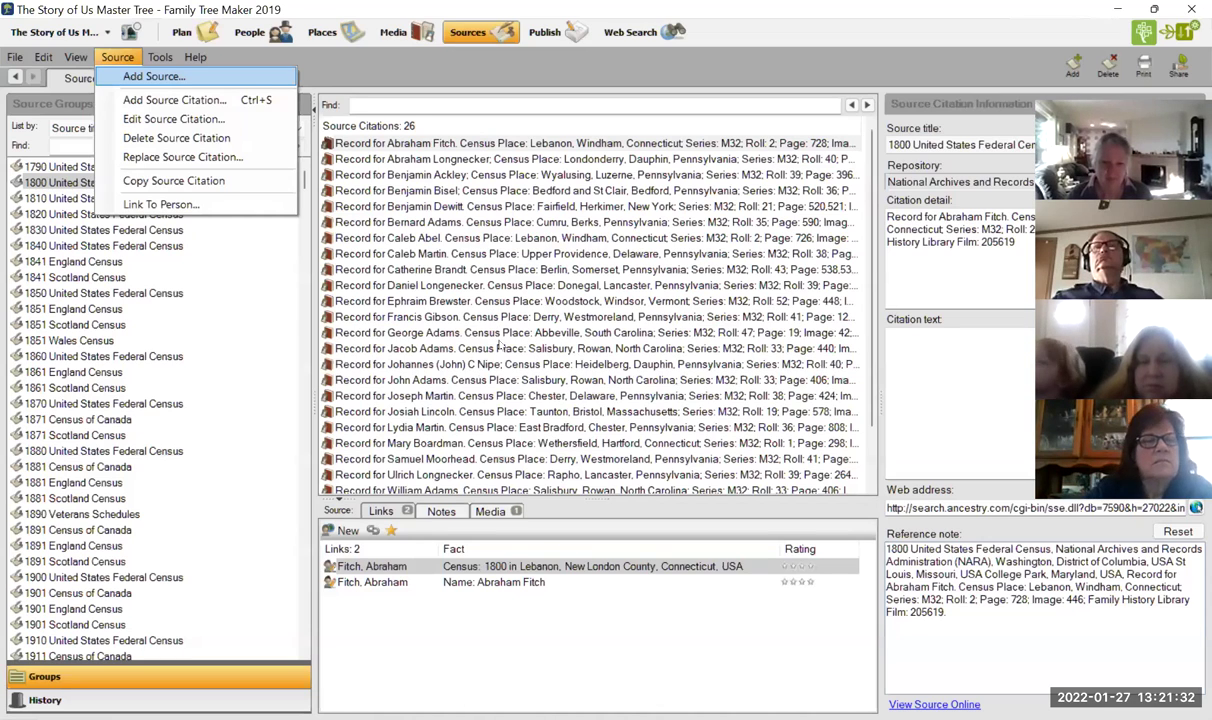
Begin a new source and check the template categories without choosing one.
{"action": "key", "text": "Return"}
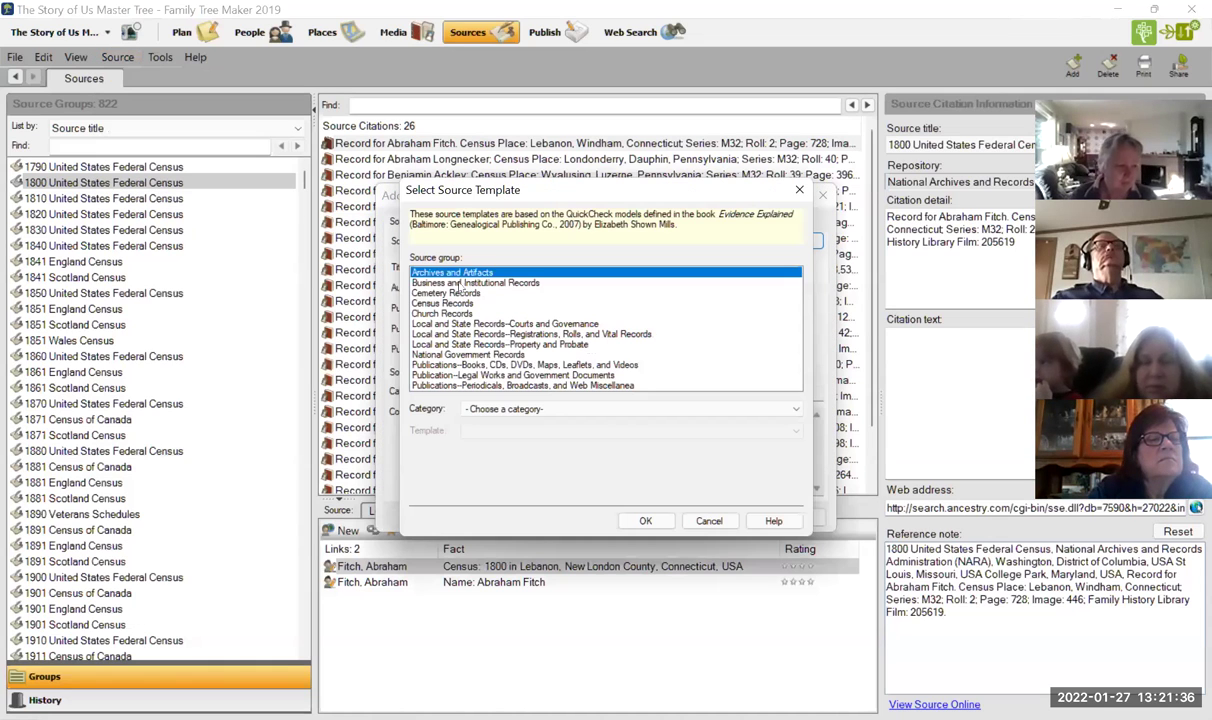
{"action": "left_click", "coordinate": [533, 411]}
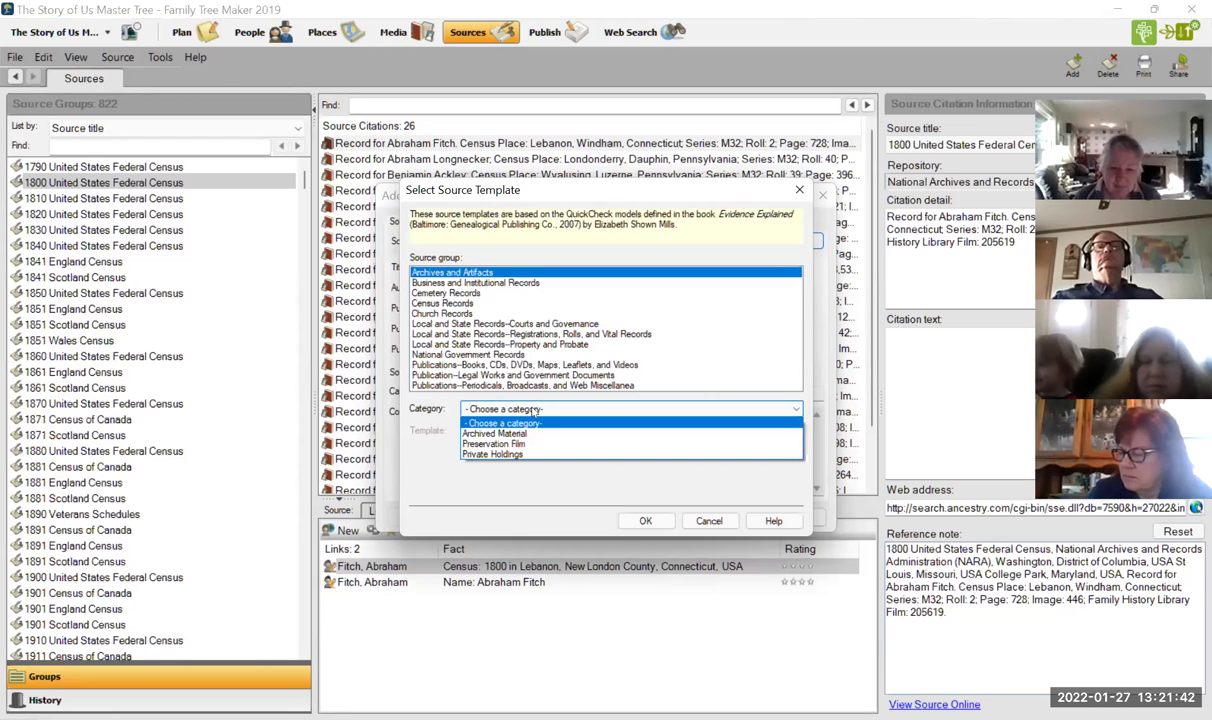
{"action": "left_click", "coordinate": [533, 411]}
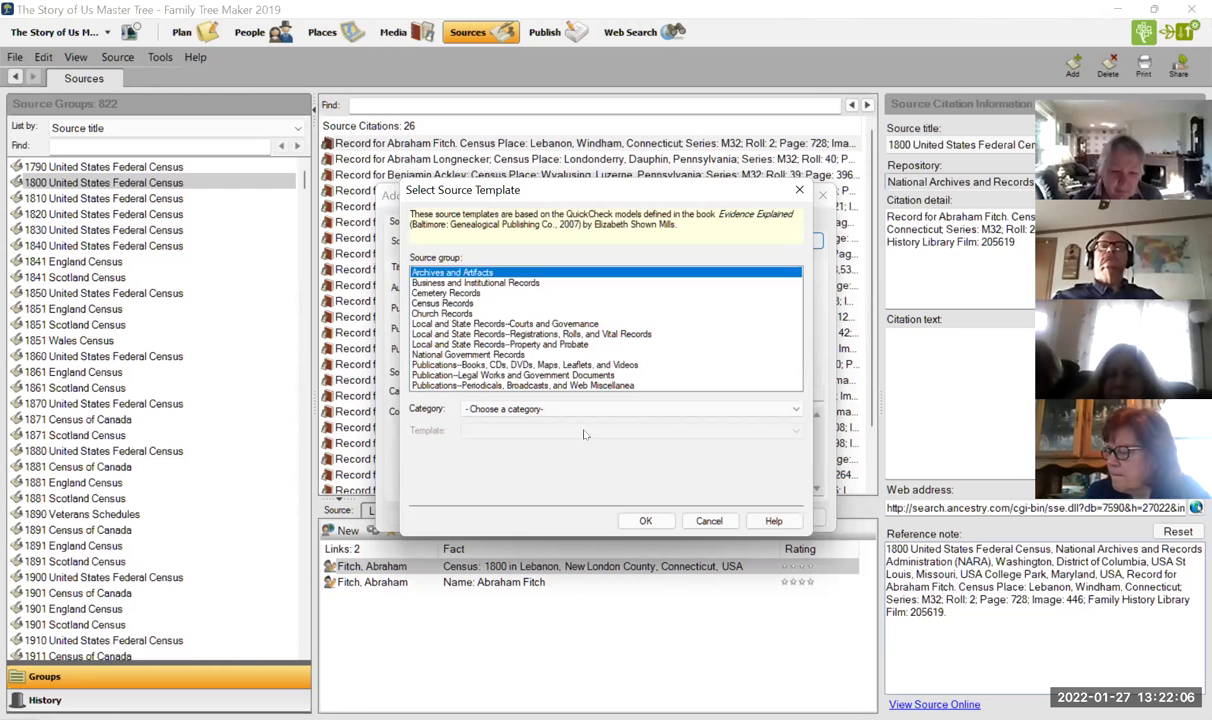
Cancel the template chooser and start entering the new source's title.
{"action": "left_click", "coordinate": [708, 521]}
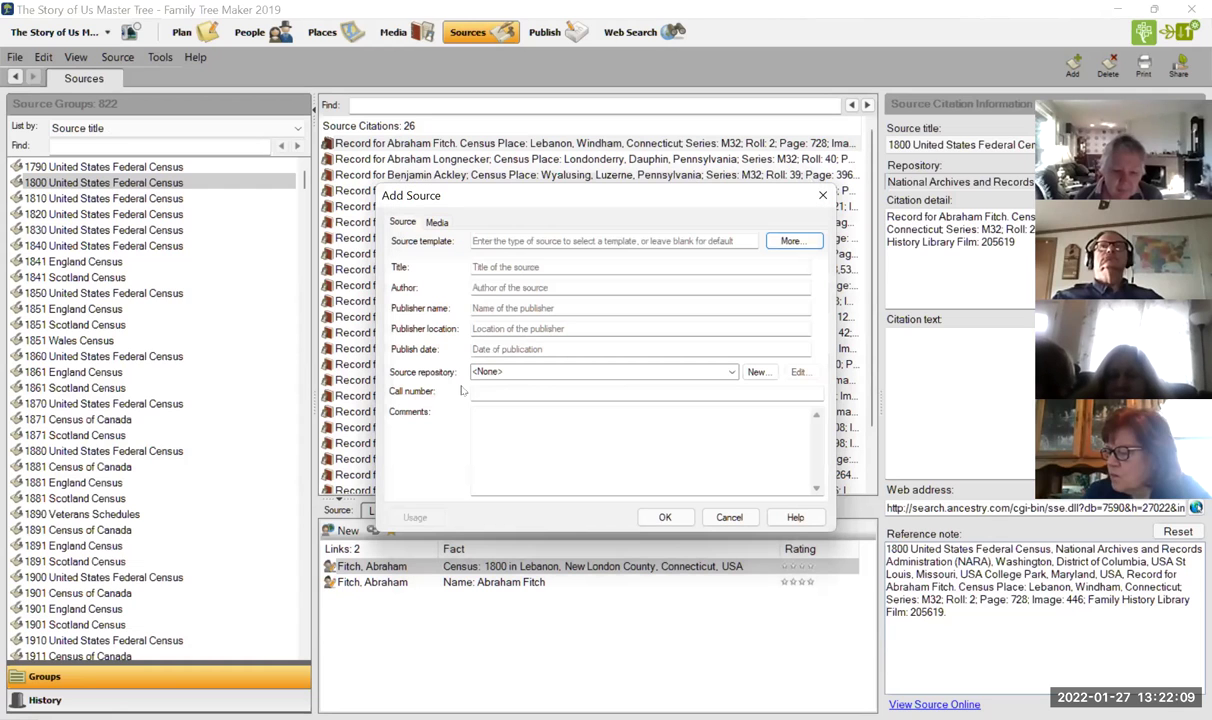
{"action": "left_click", "coordinate": [495, 267]}
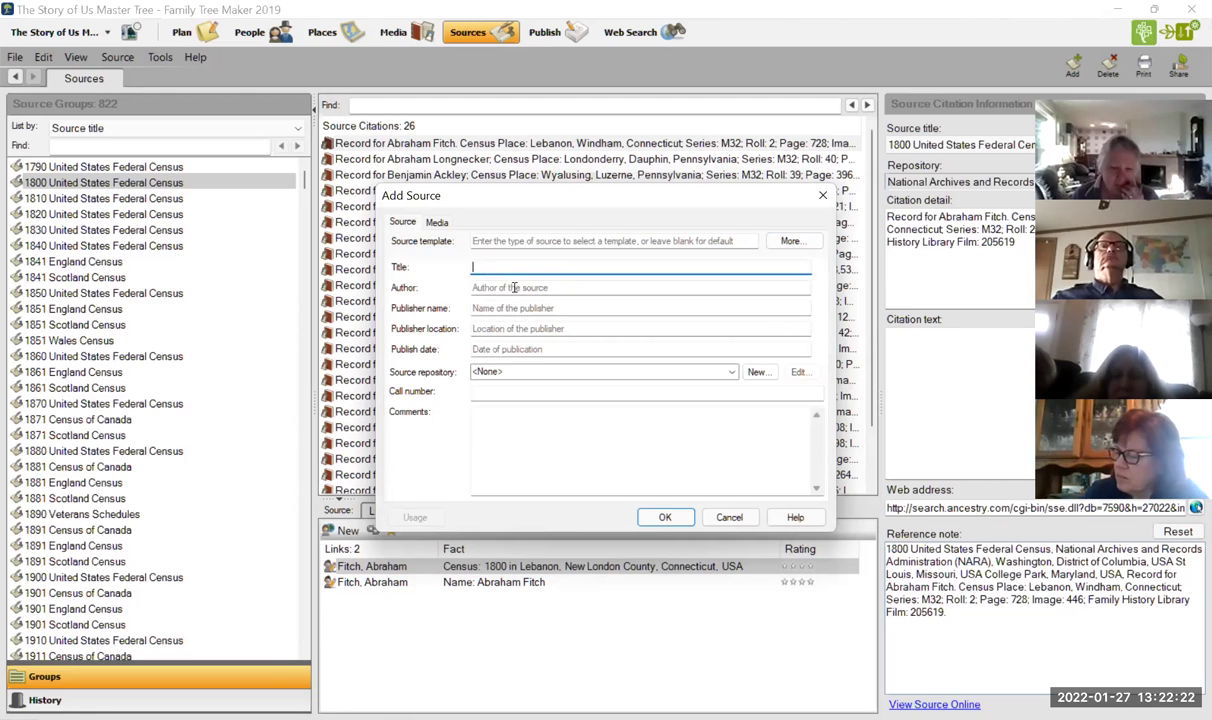
{"action": "left_click", "coordinate": [513, 287]}
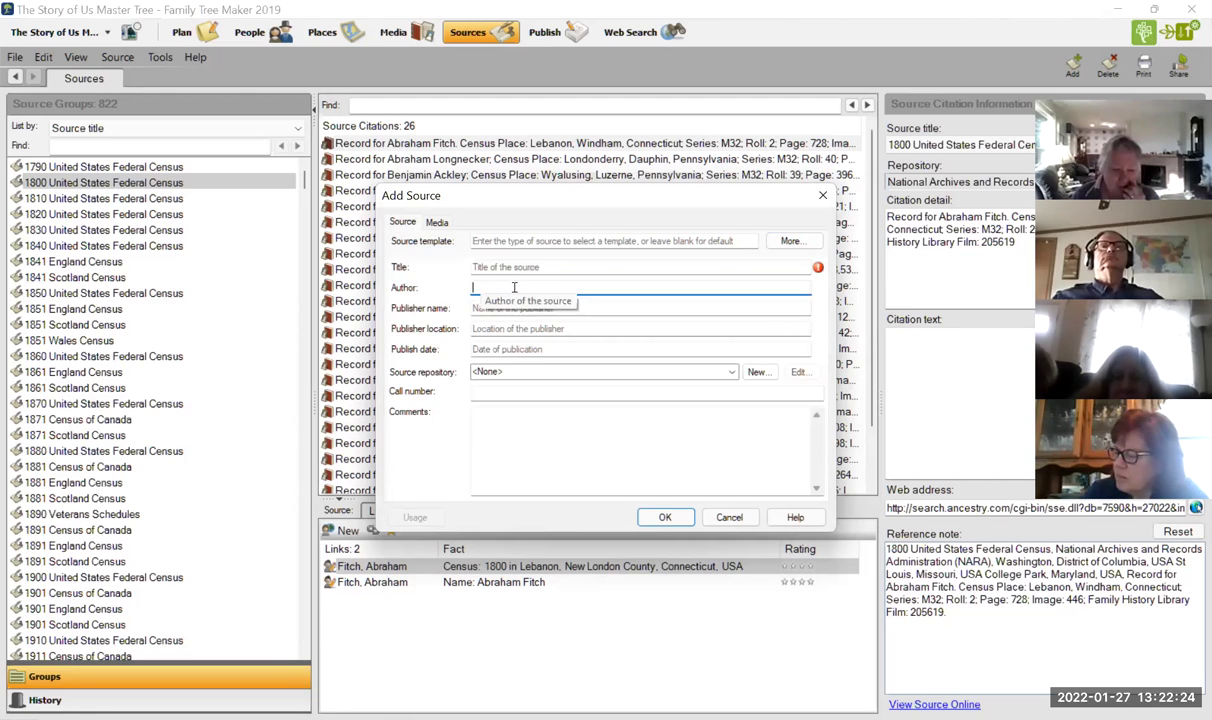
{"action": "left_click", "coordinate": [509, 267]}
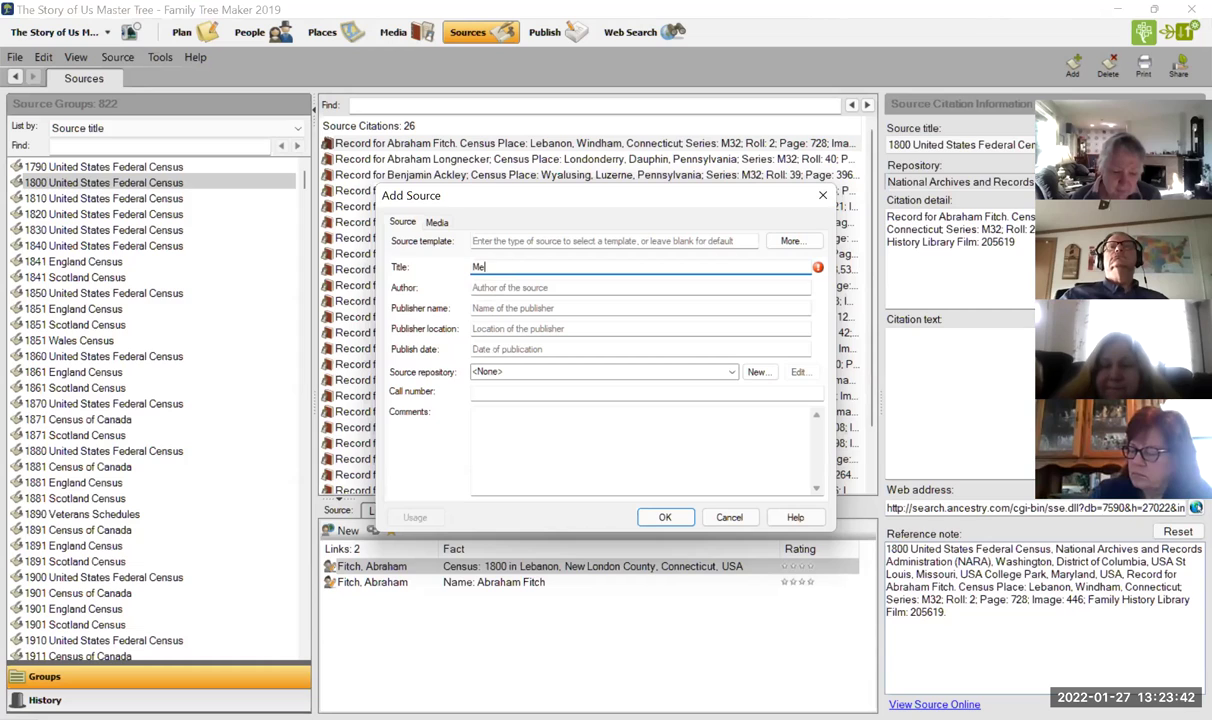
Complete the title 'Meeting Test', enter the publisher's name, and show the repository list.
{"action": "type", "text": "g Te"}
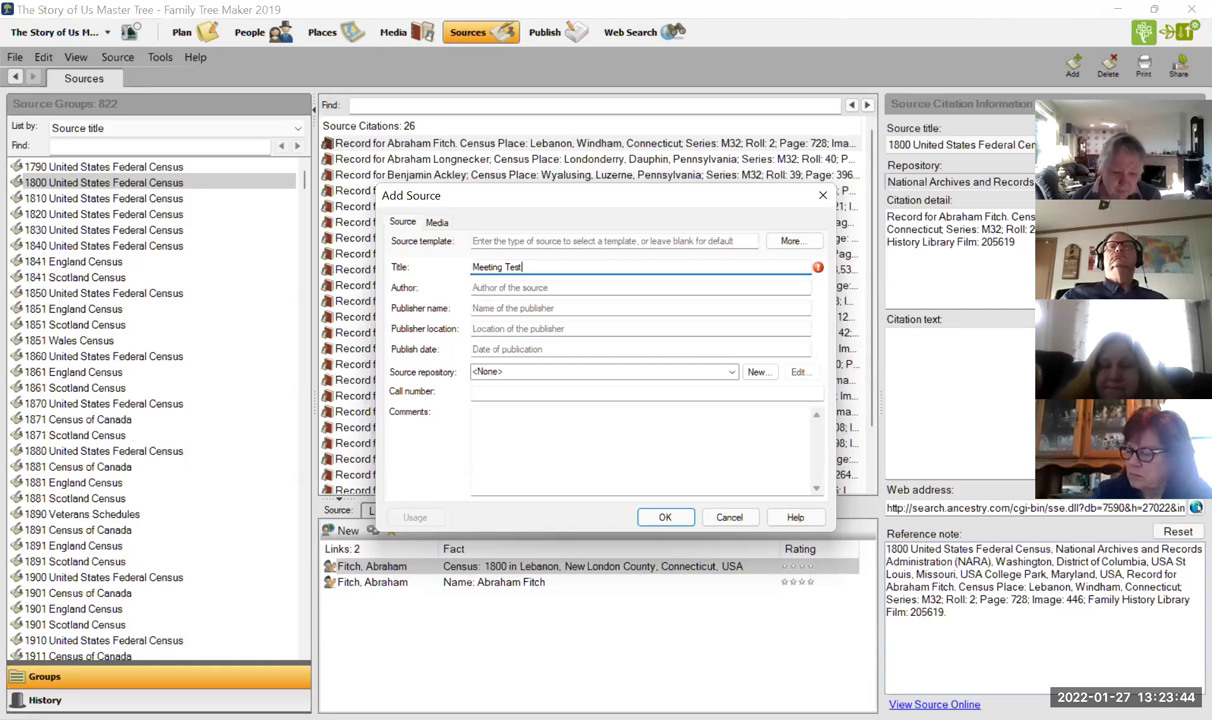
{"action": "type", "text": "st"}
{"action": "left_click", "coordinate": [492, 289]}
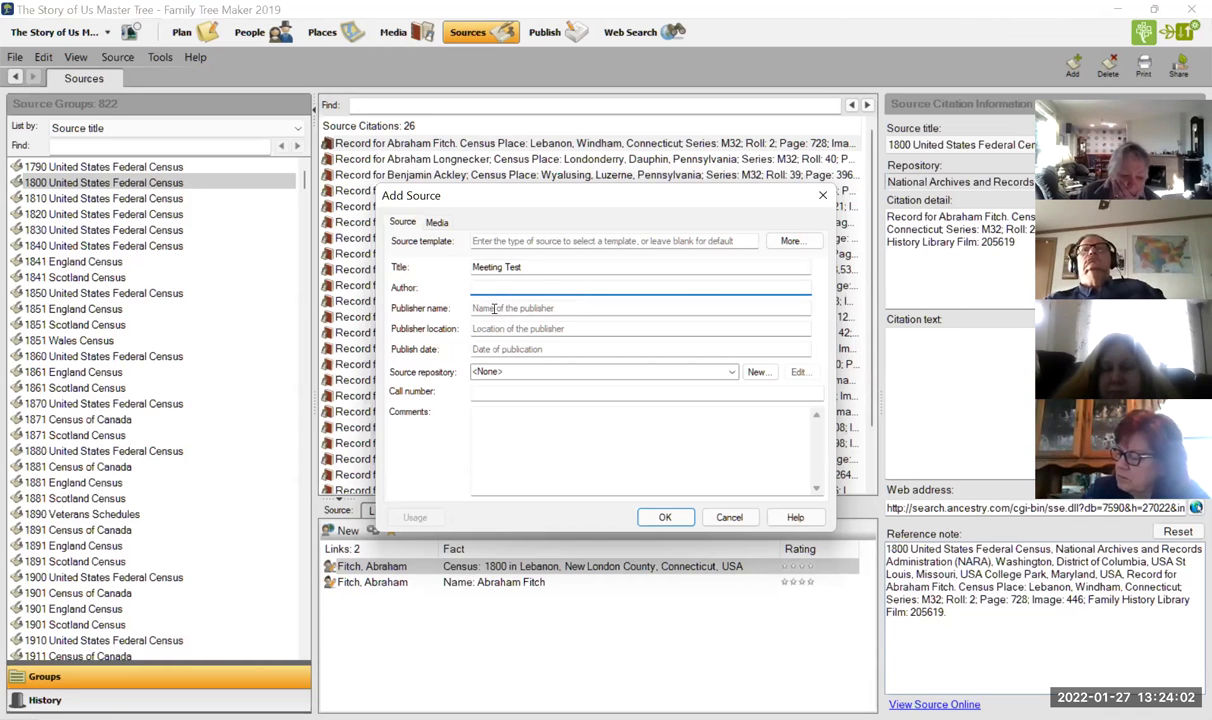
{"action": "left_click", "coordinate": [493, 309]}
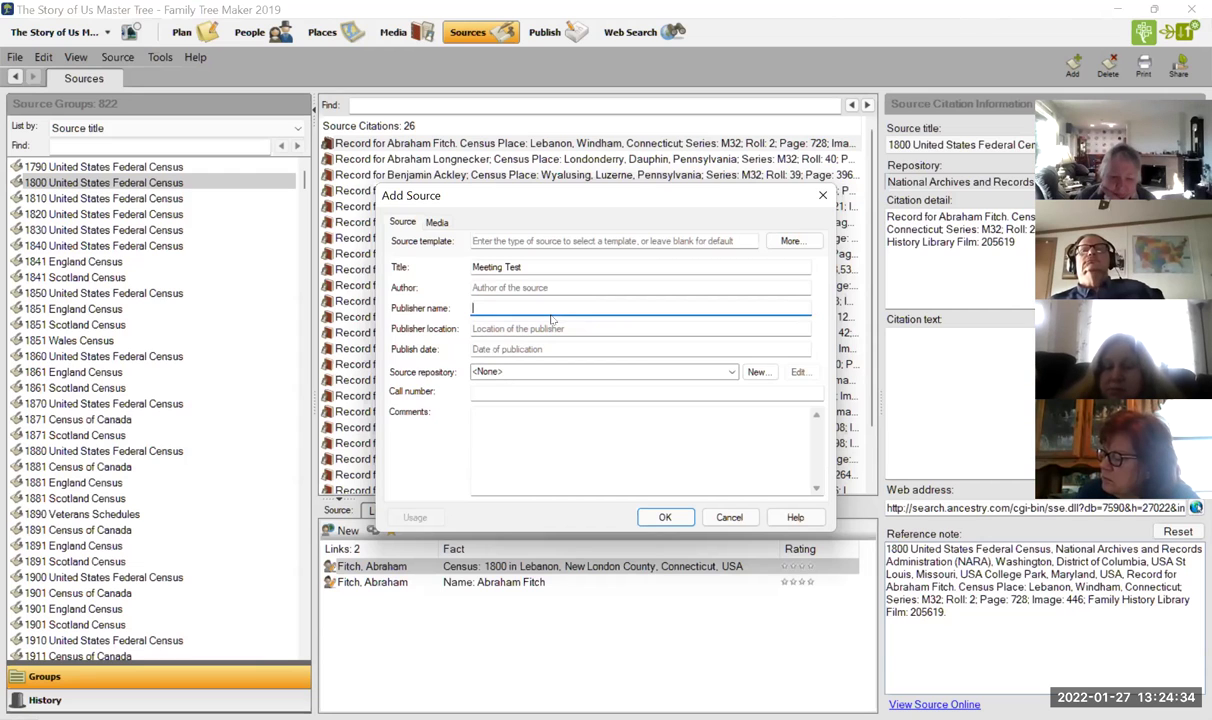
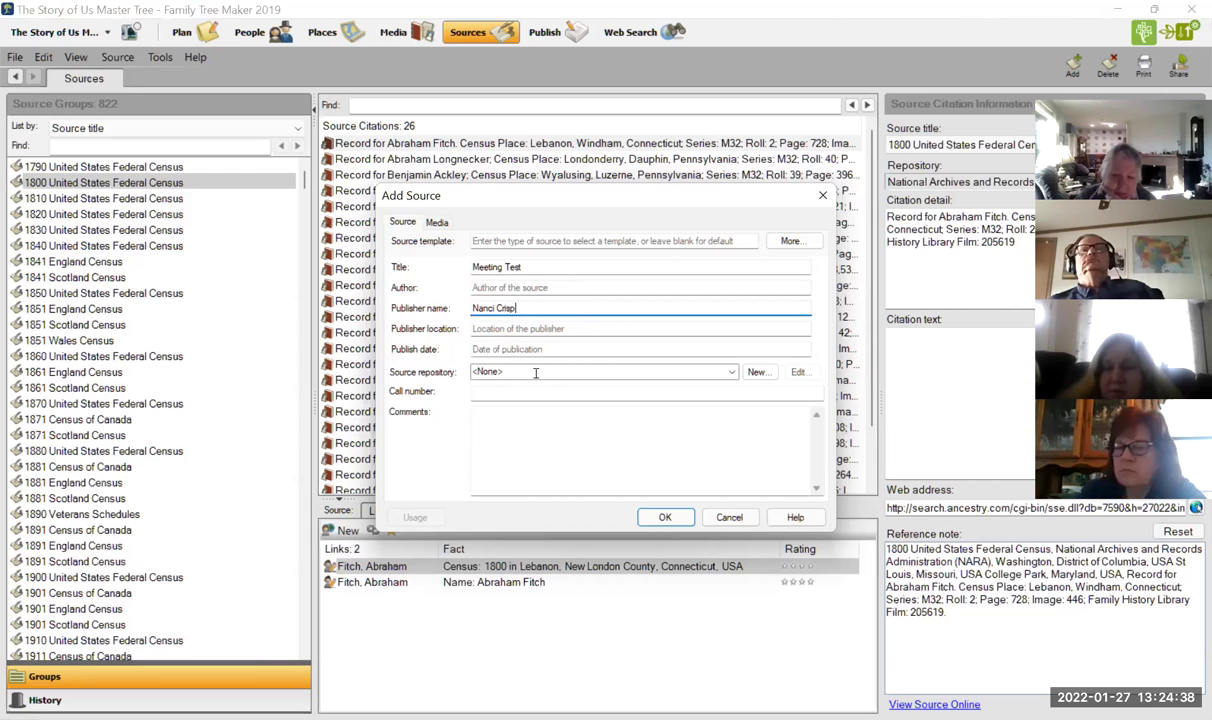
{"action": "left_click", "coordinate": [731, 372]}
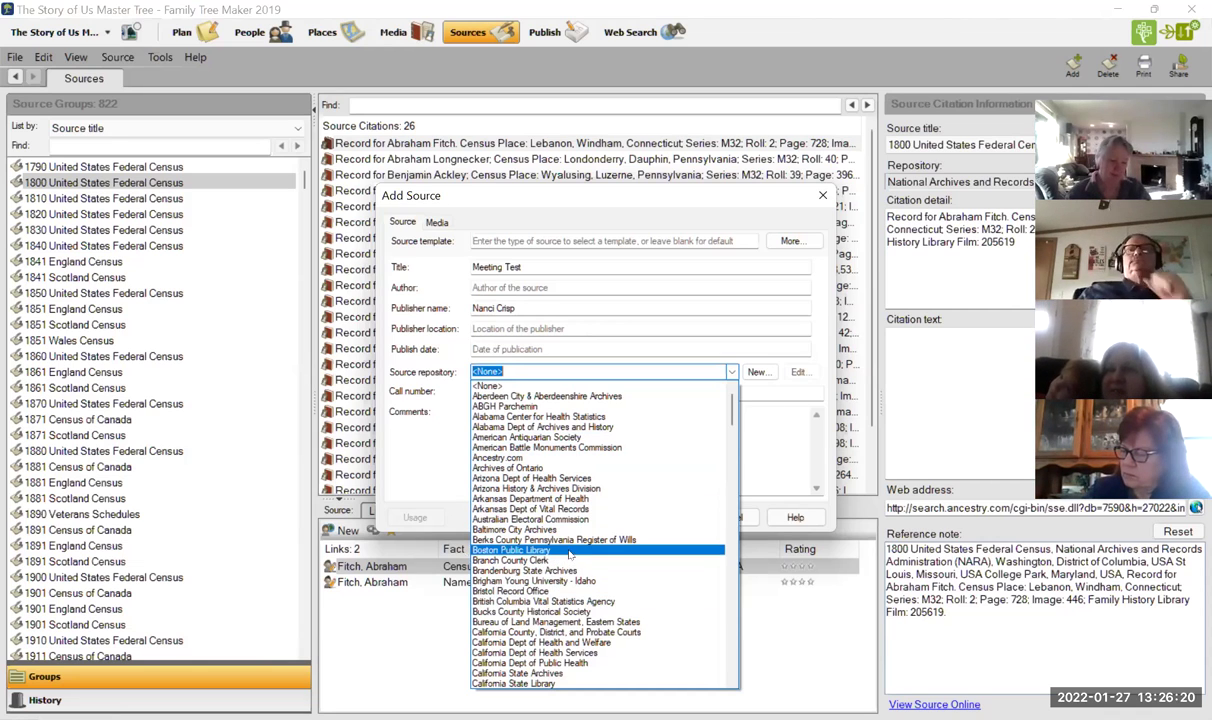
Browse the repository choices and leave the source repository set to None.
{"action": "scroll", "coordinate": [582, 620], "scroll_direction": "down", "scroll_amount": 3}
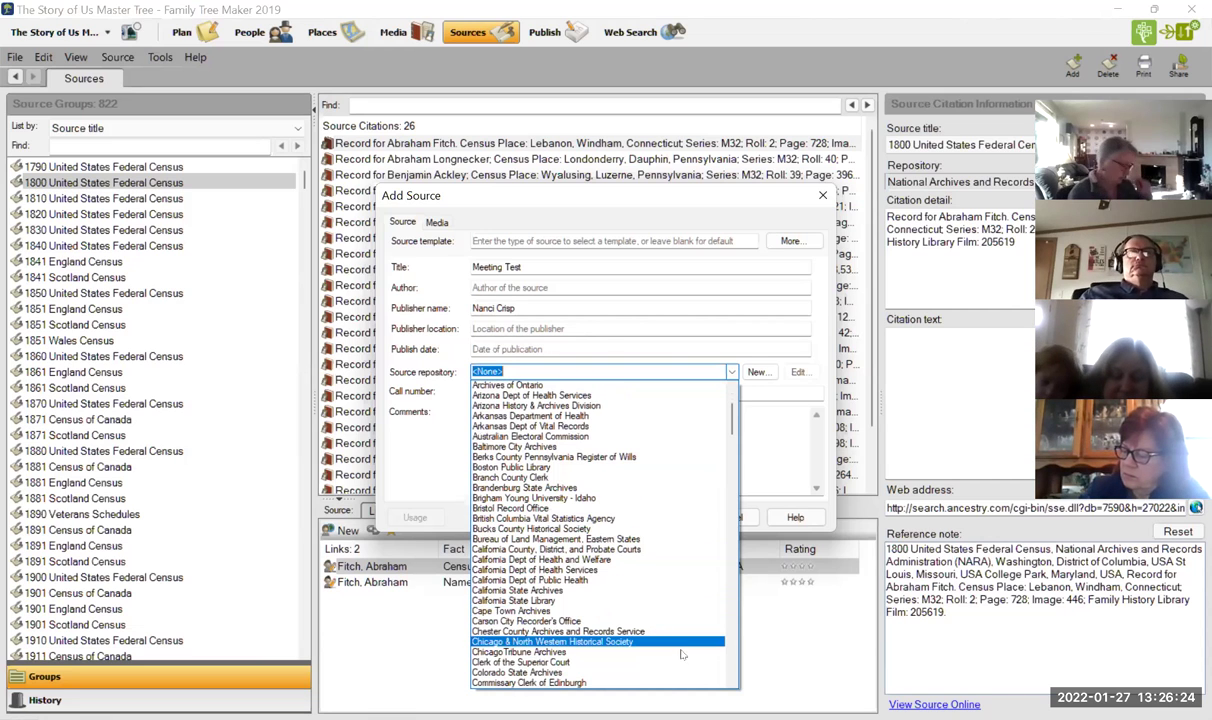
{"action": "scroll", "coordinate": [648, 620], "scroll_direction": "down", "scroll_amount": 2}
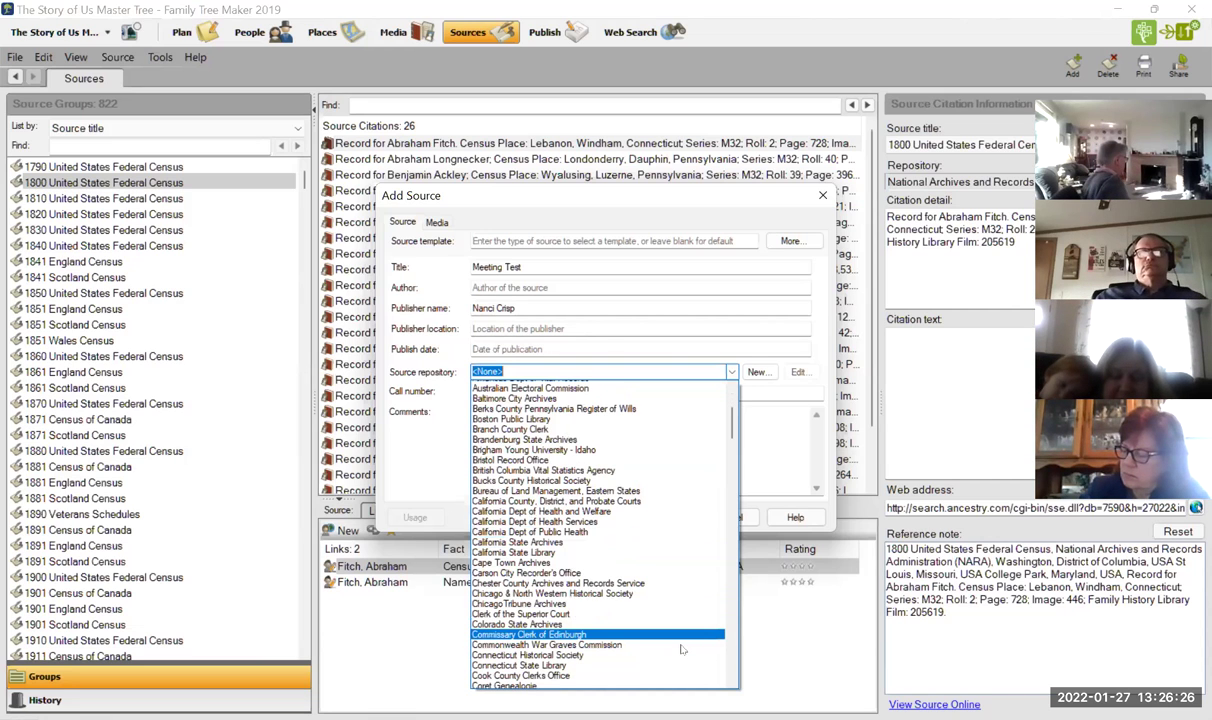
{"action": "scroll", "coordinate": [681, 650], "scroll_direction": "down", "scroll_amount": 2}
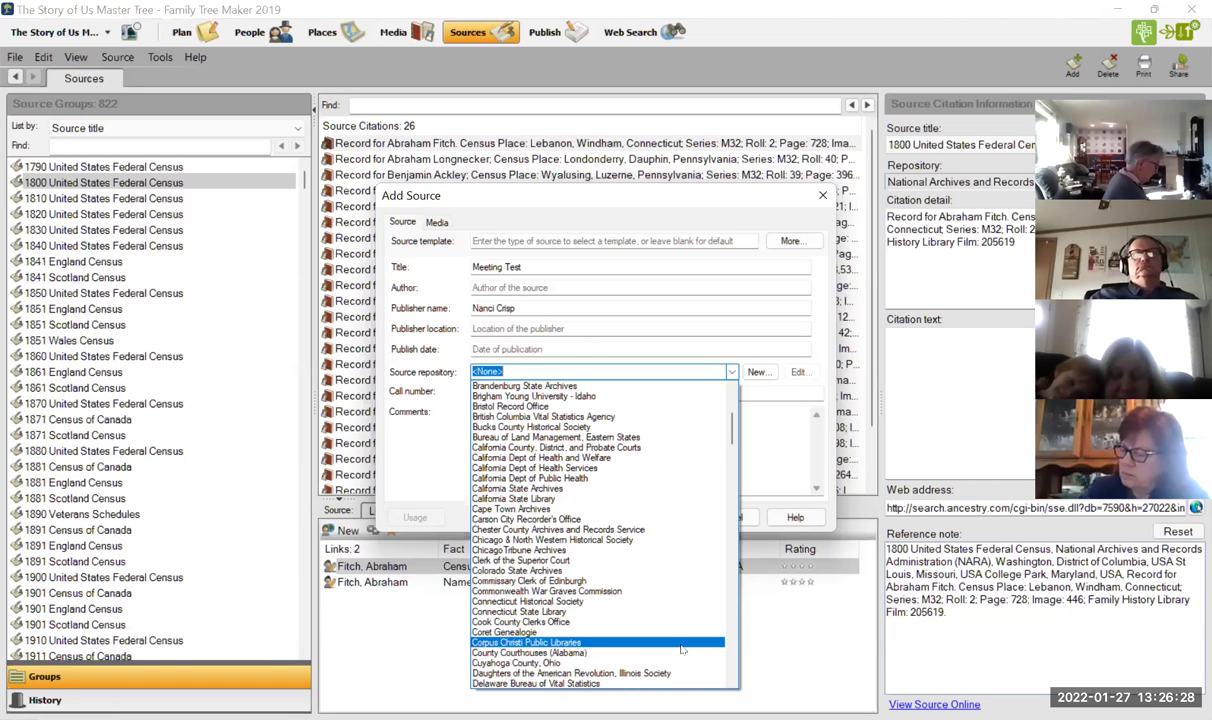
{"action": "scroll", "coordinate": [681, 650], "scroll_direction": "down", "scroll_amount": 2}
{"action": "scroll", "coordinate": [681, 650], "scroll_direction": "down", "scroll_amount": 2}
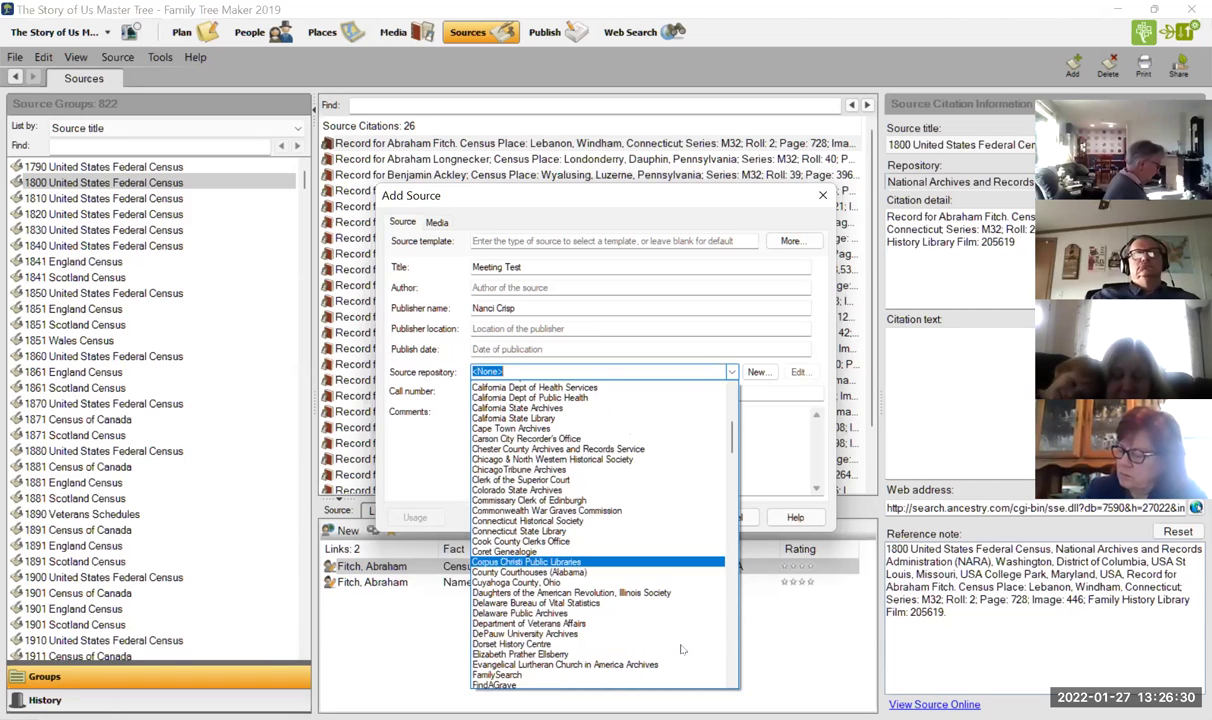
{"action": "scroll", "coordinate": [681, 650], "scroll_direction": "down", "scroll_amount": 3}
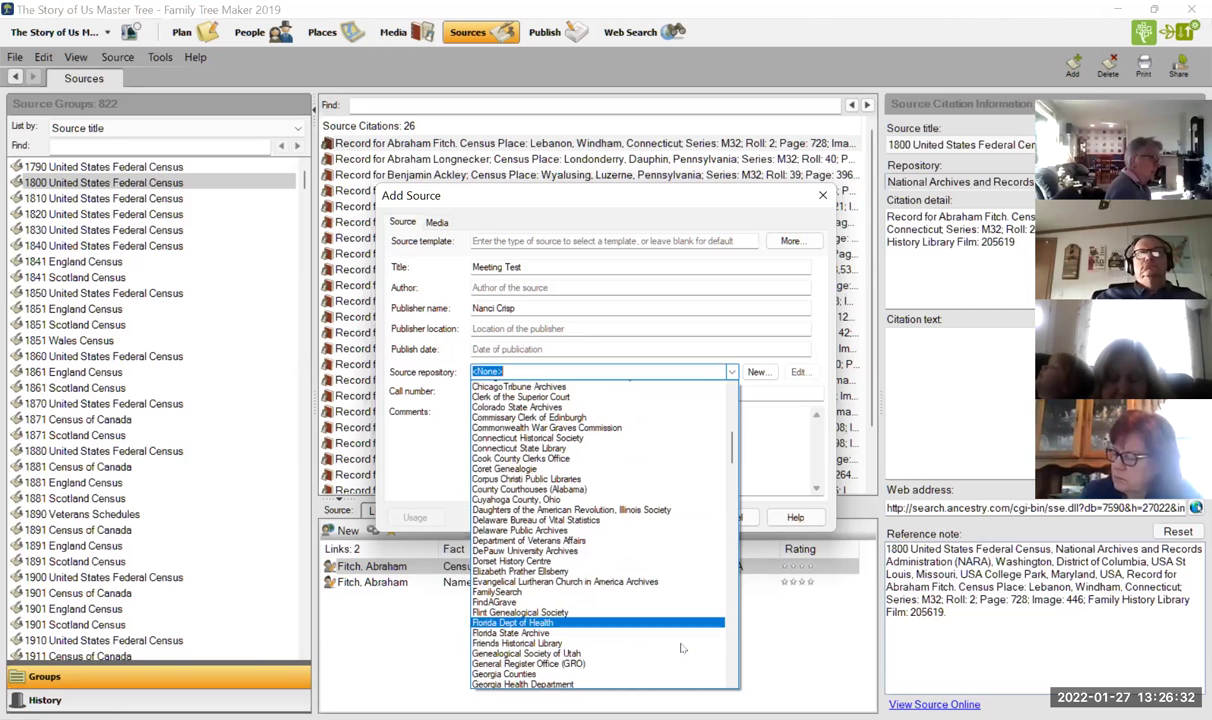
{"action": "scroll", "coordinate": [681, 648], "scroll_direction": "down", "scroll_amount": 1}
{"action": "scroll", "coordinate": [681, 648], "scroll_direction": "down", "scroll_amount": 4}
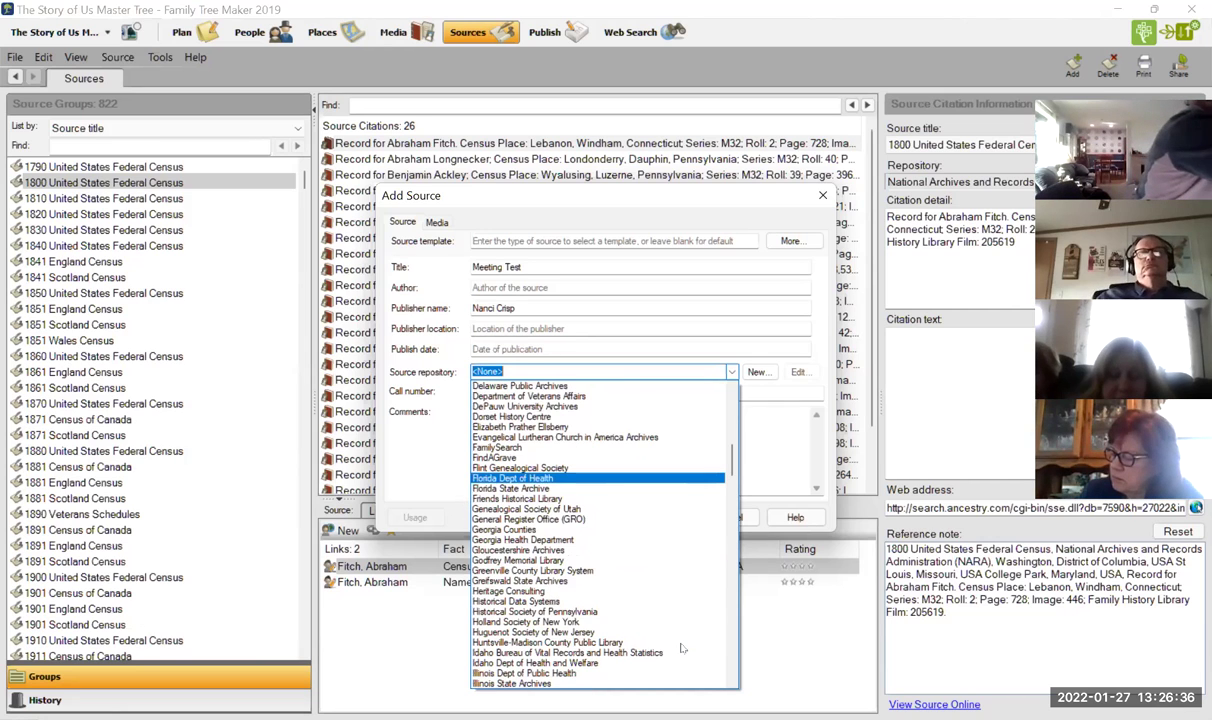
{"action": "scroll", "coordinate": [681, 648], "scroll_direction": "down", "scroll_amount": 1}
{"action": "scroll", "coordinate": [681, 648], "scroll_direction": "down", "scroll_amount": 1}
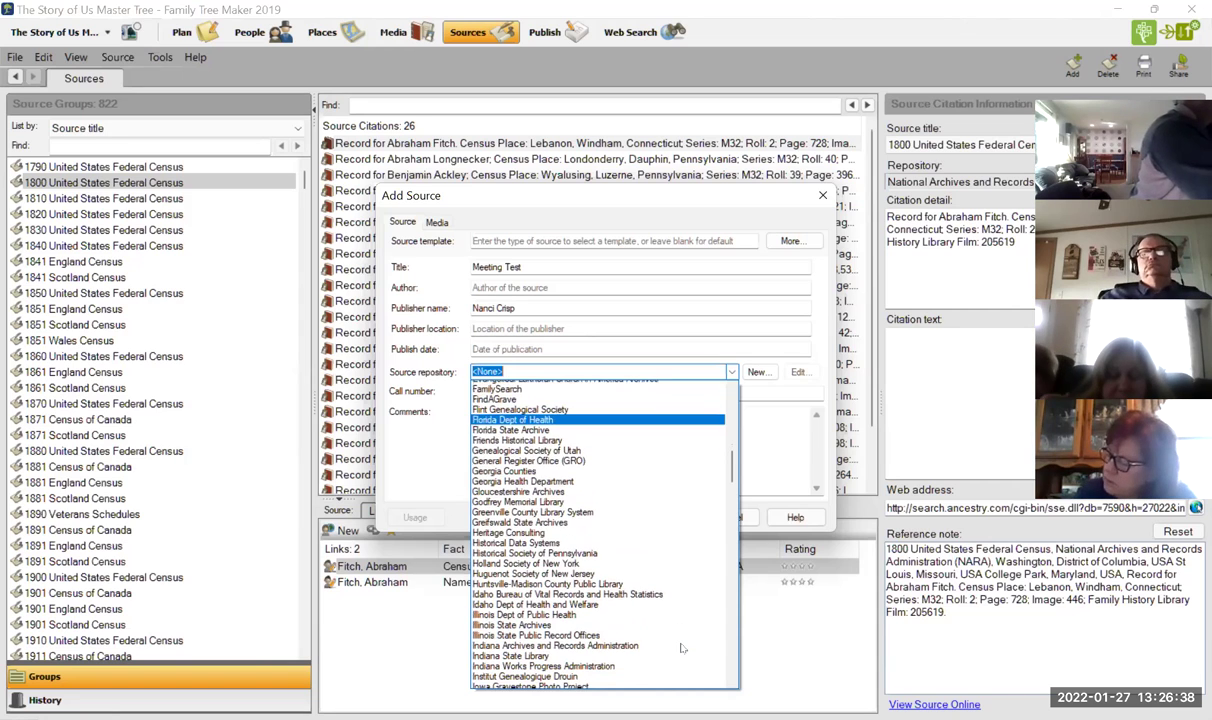
{"action": "scroll", "coordinate": [681, 648], "scroll_direction": "down", "scroll_amount": 3}
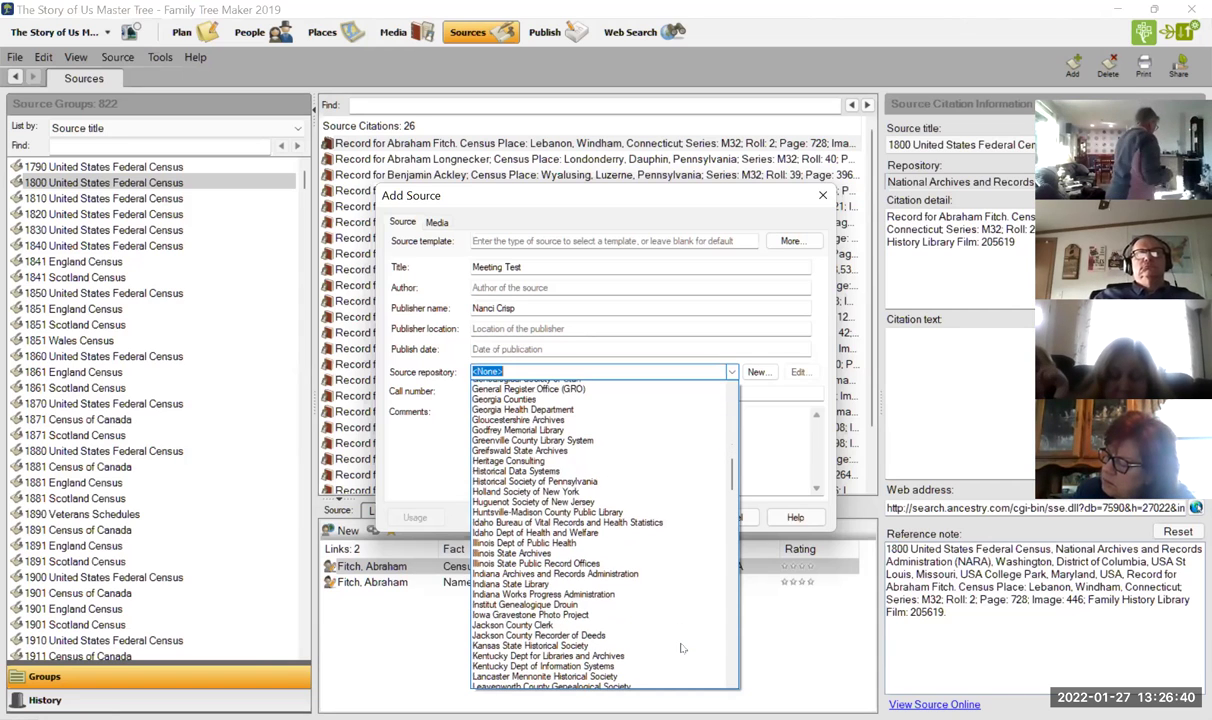
{"action": "scroll", "coordinate": [681, 648], "scroll_direction": "down", "scroll_amount": 2}
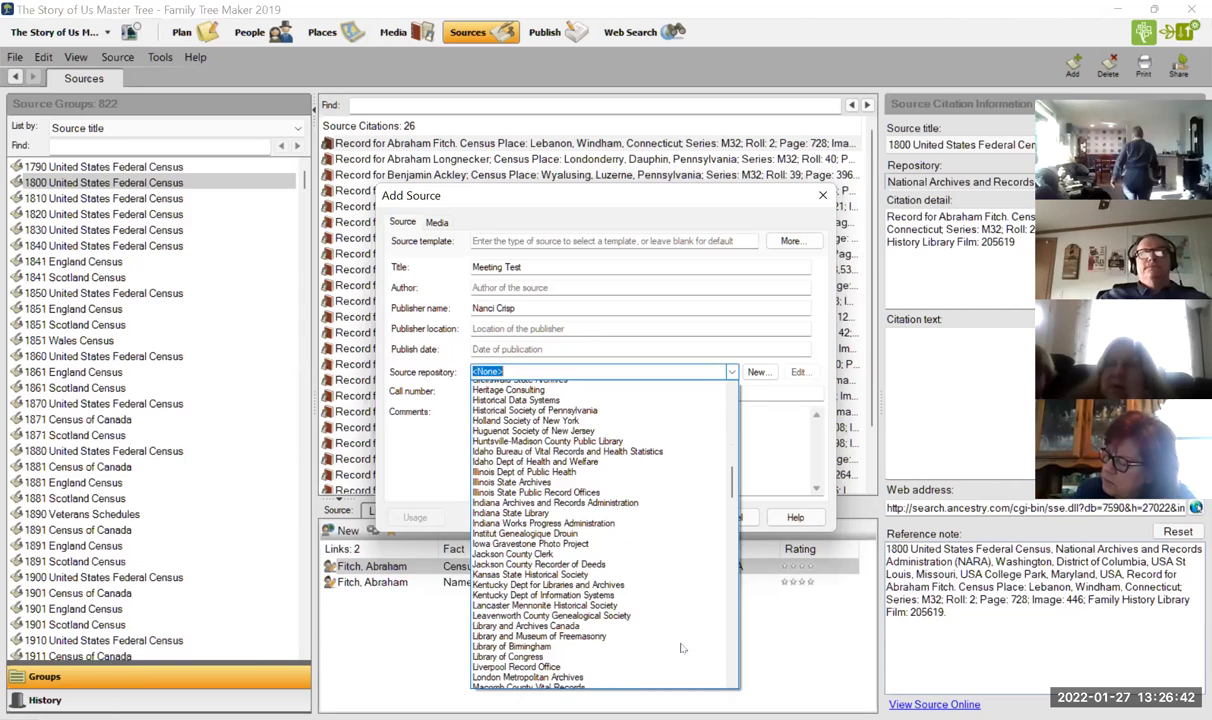
{"action": "scroll", "coordinate": [681, 648], "scroll_direction": "down", "scroll_amount": 4}
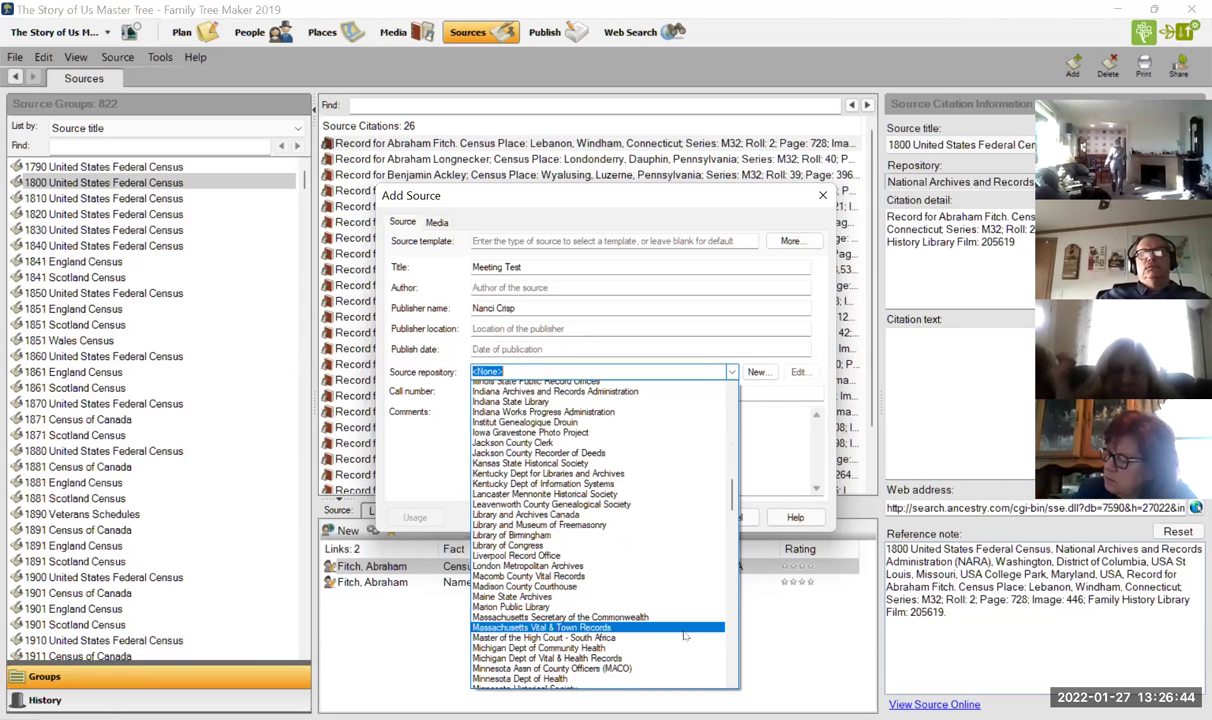
{"action": "scroll", "coordinate": [681, 640], "scroll_direction": "down", "scroll_amount": 1}
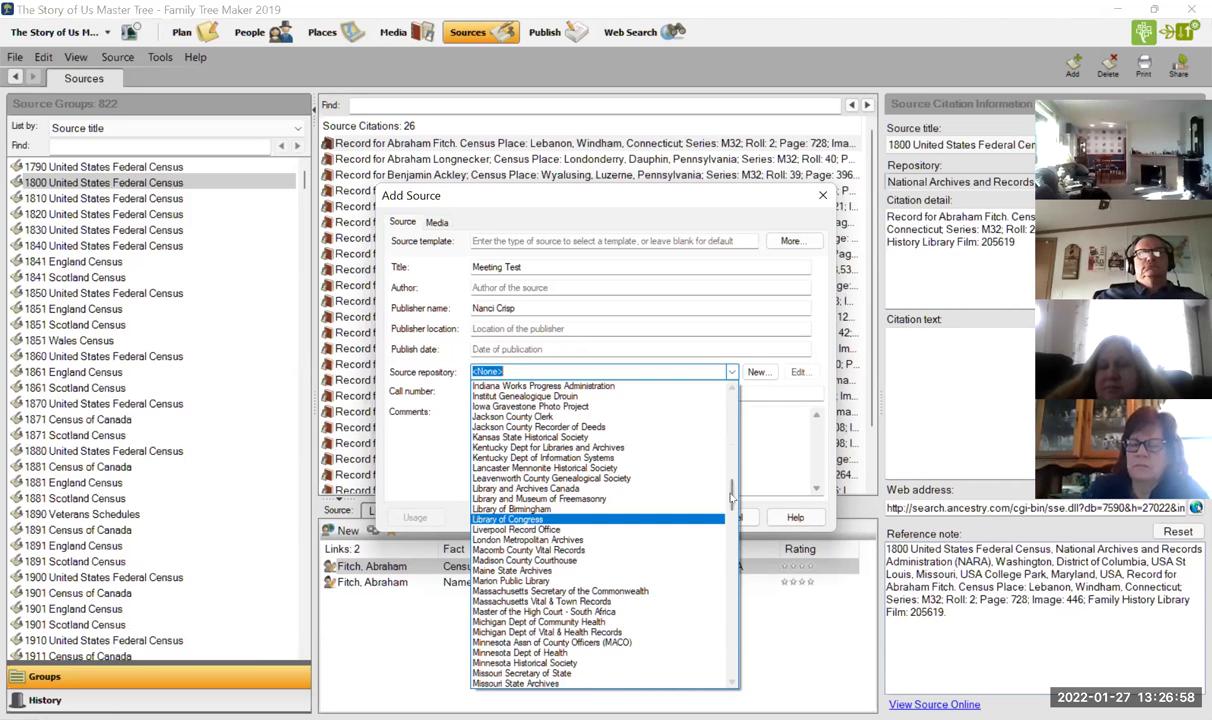
{"action": "left_click", "coordinate": [733, 436]}
{"action": "scroll", "coordinate": [490, 389], "scroll_direction": "up", "scroll_amount": 15}
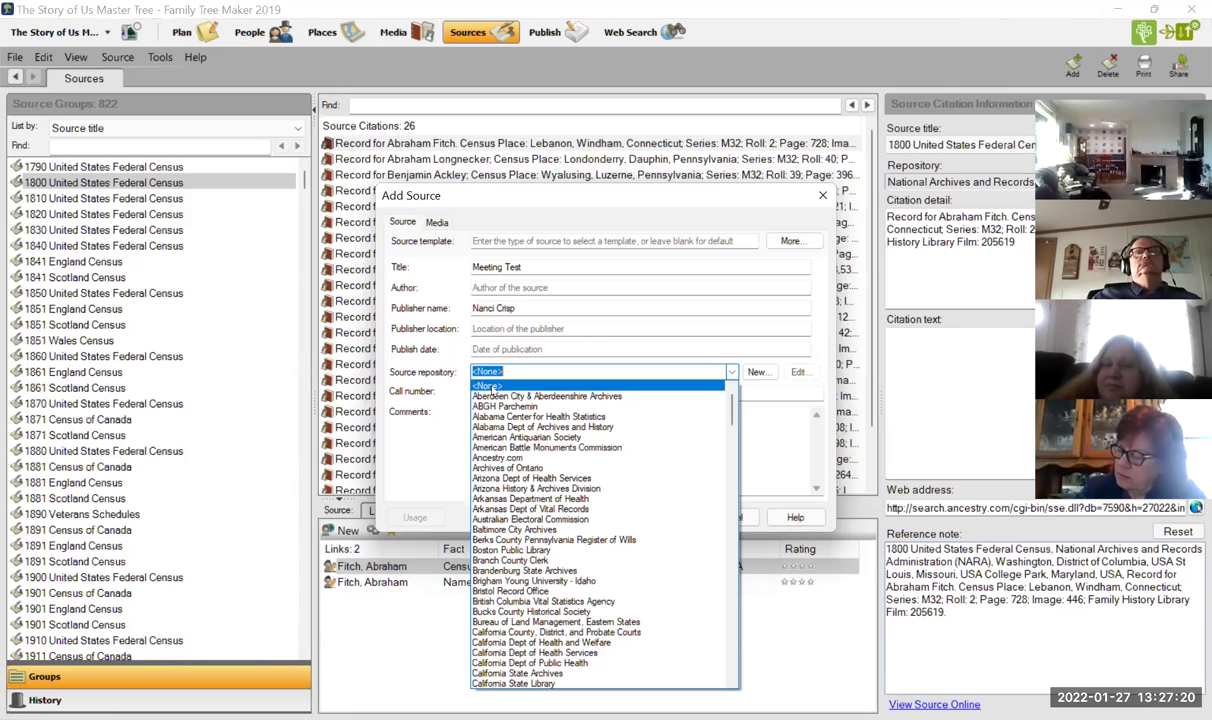
{"action": "type", "text": "an"}
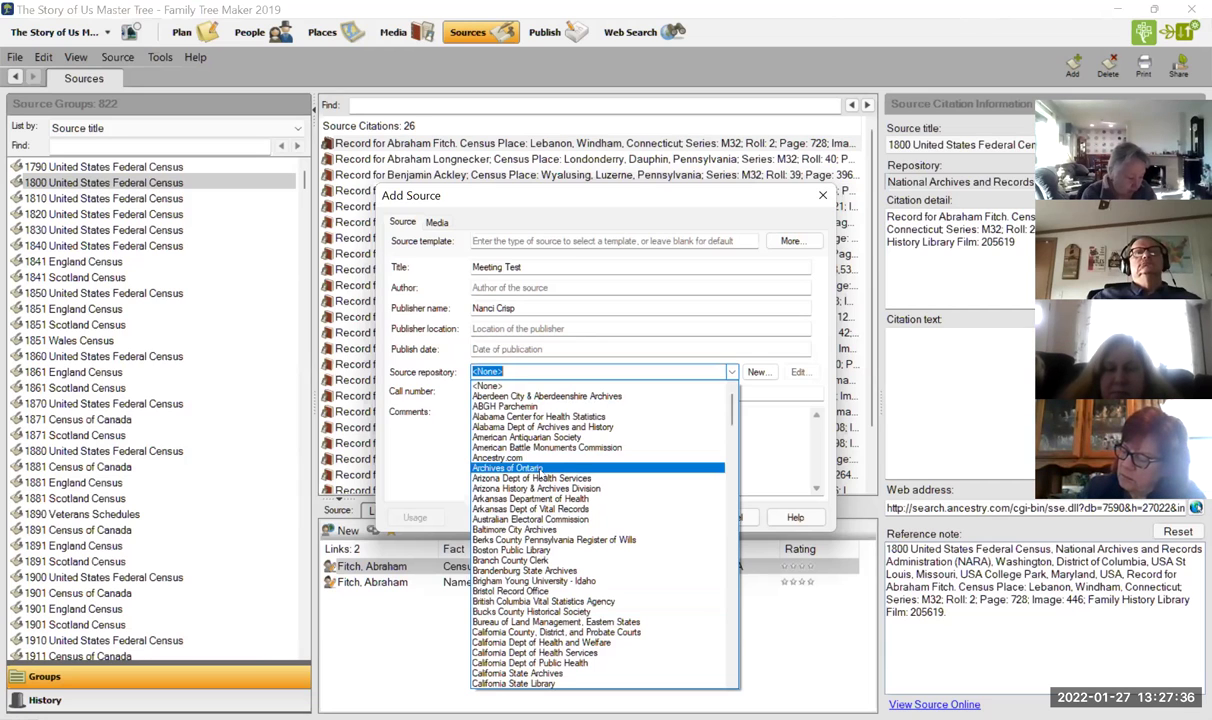
{"action": "left_click", "coordinate": [599, 370]}
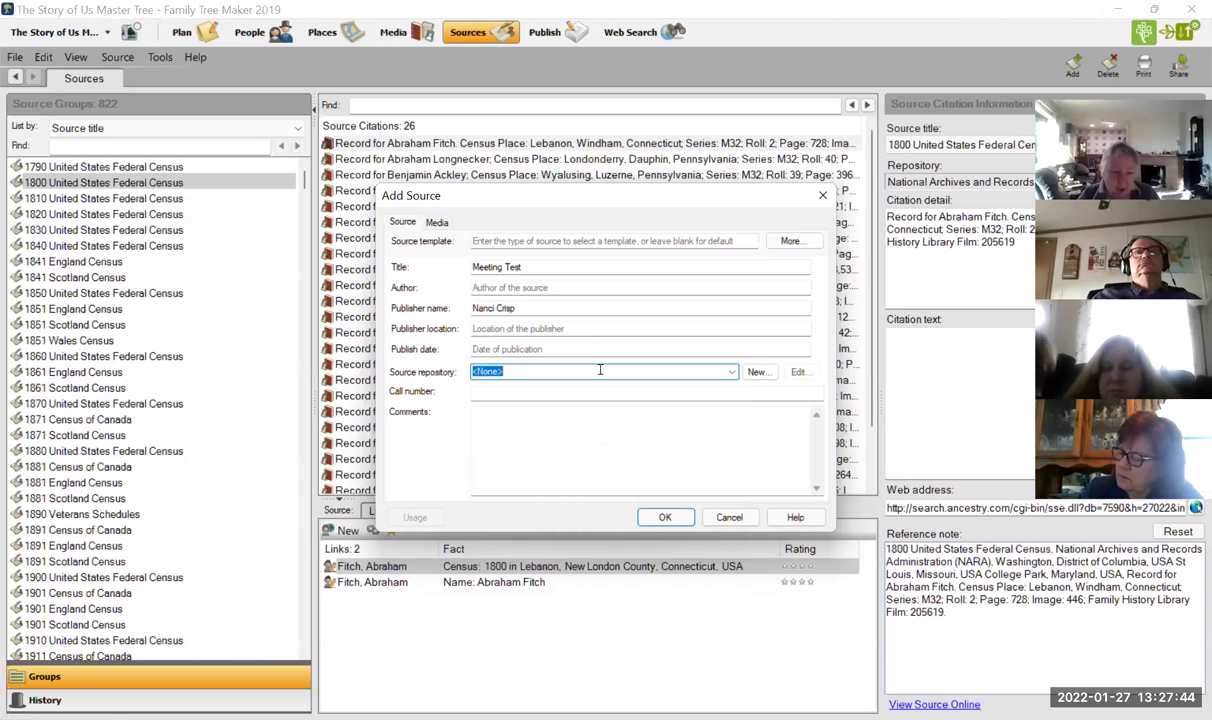
{"action": "left_click", "coordinate": [506, 392]}
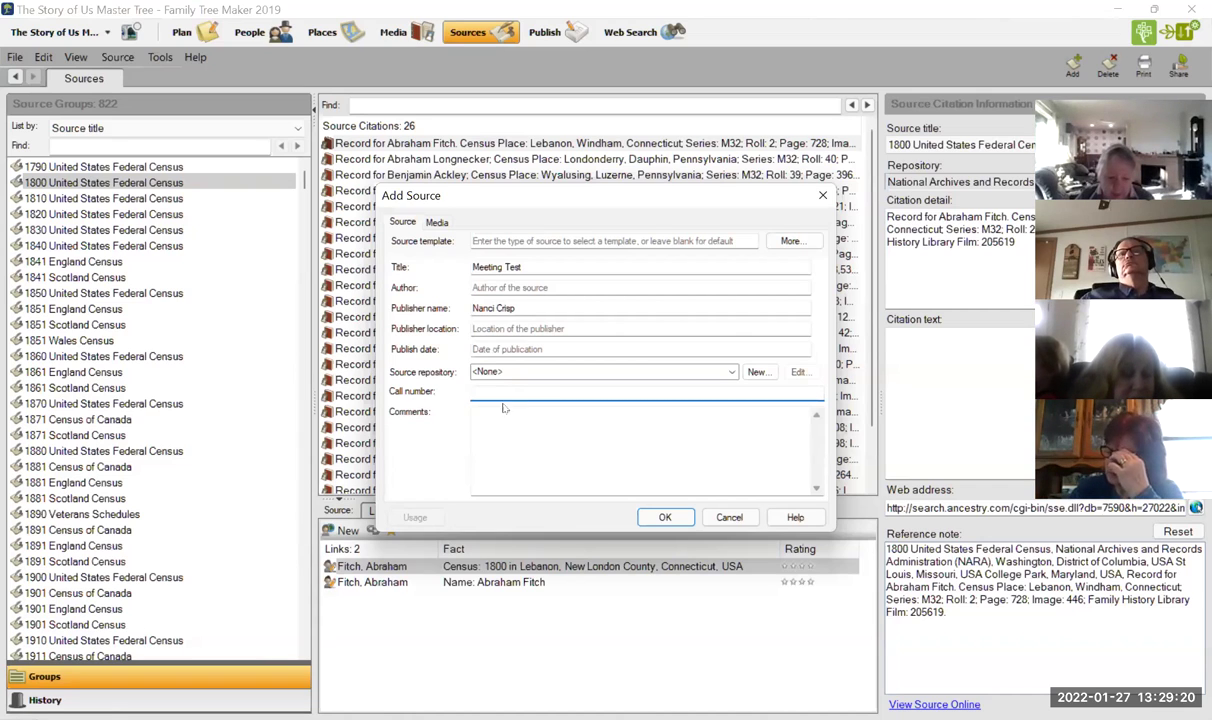
Save the Meeting Test source with its title and publisher name.
{"action": "left_click", "coordinate": [486, 418]}
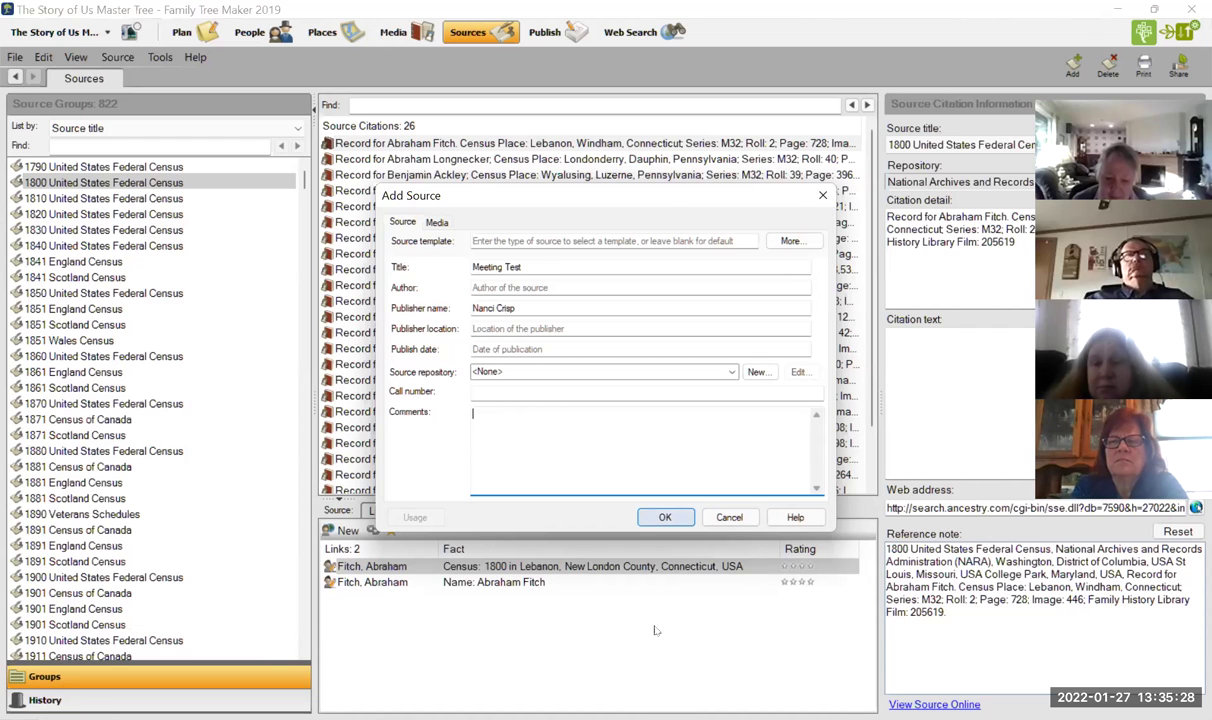
{"action": "key", "text": "Return"}
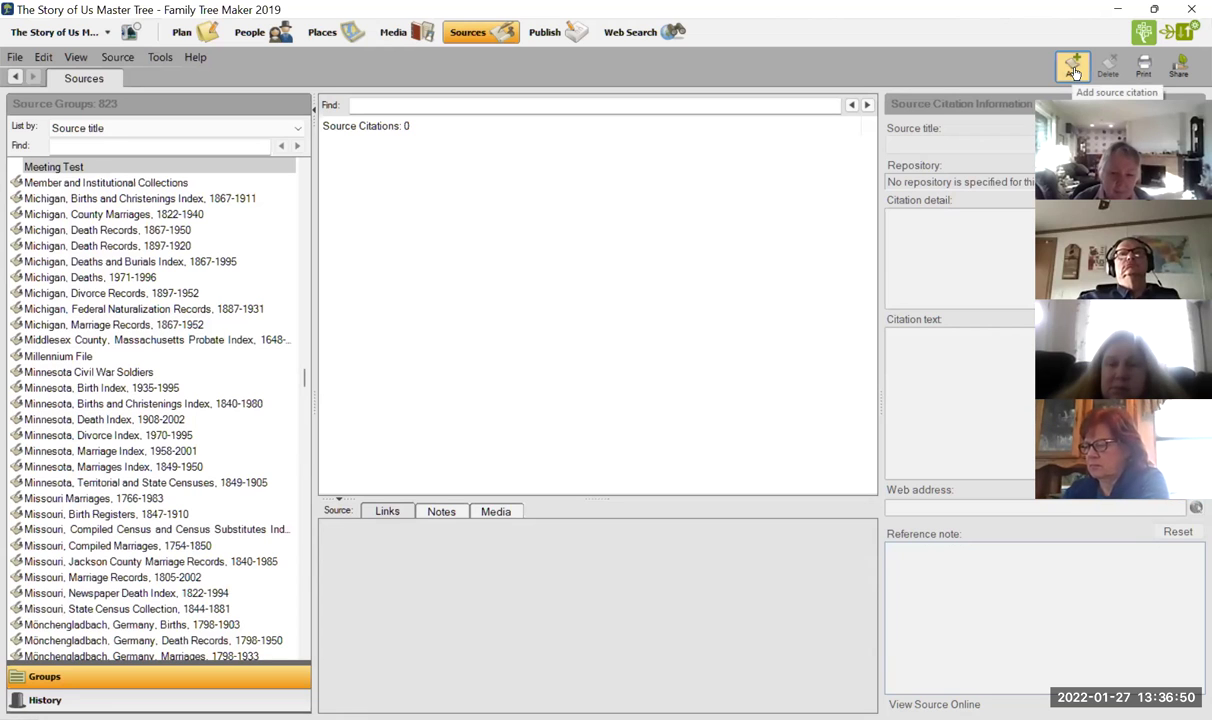
Start a Meeting Test citation detailing the person's record, Date 27 Jan 2020, Place LeRoy, Michigan.
{"action": "left_click", "coordinate": [1073, 68]}
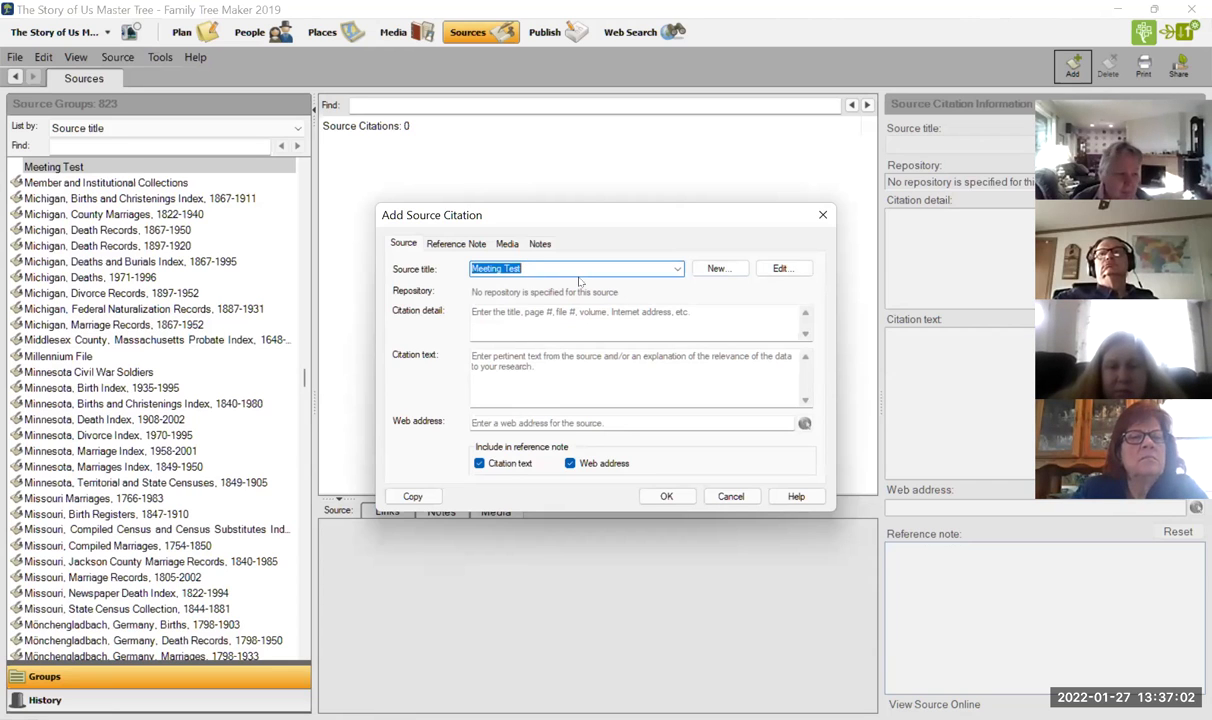
{"action": "left_click", "coordinate": [506, 316]}
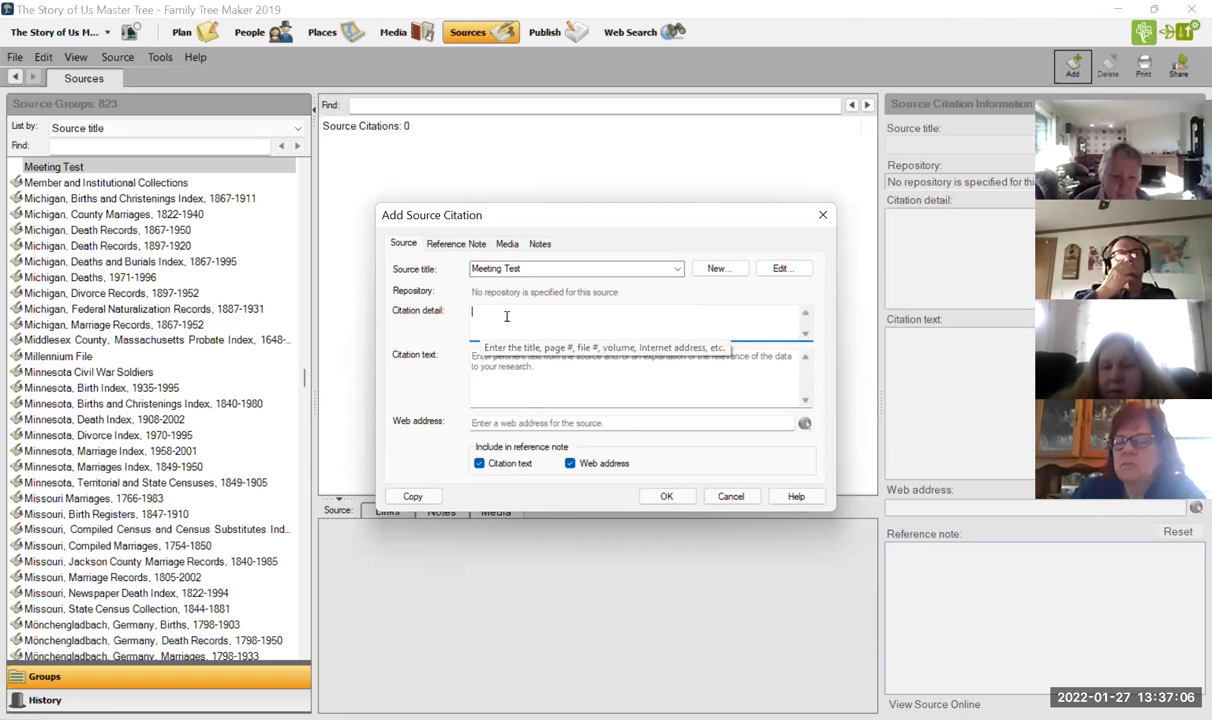
{"action": "type", "text": "Record"}
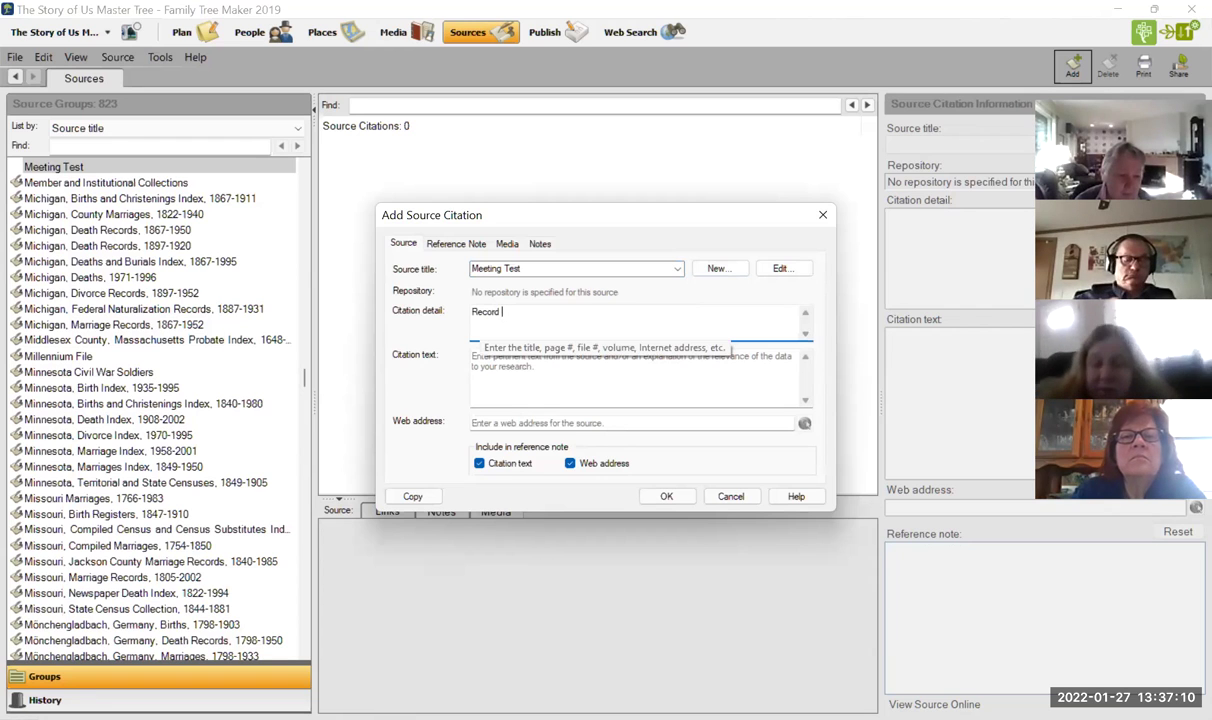
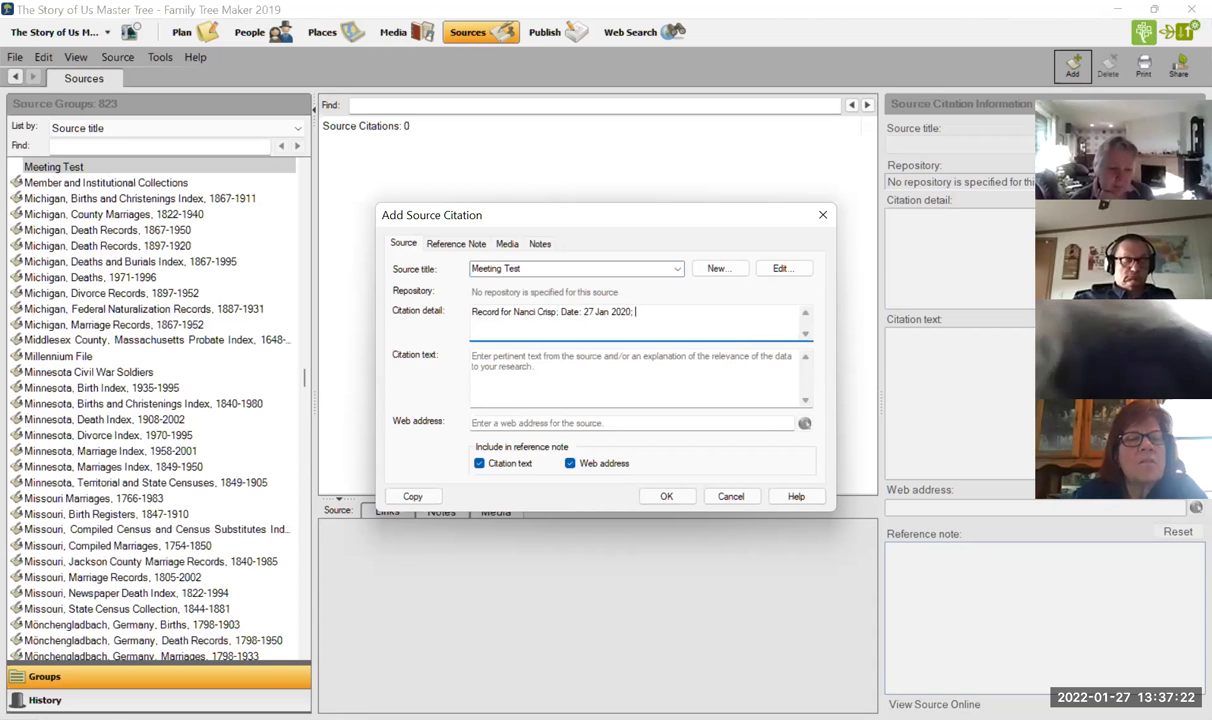
{"action": "type", "text": " Place: LeRoy, Michi"}
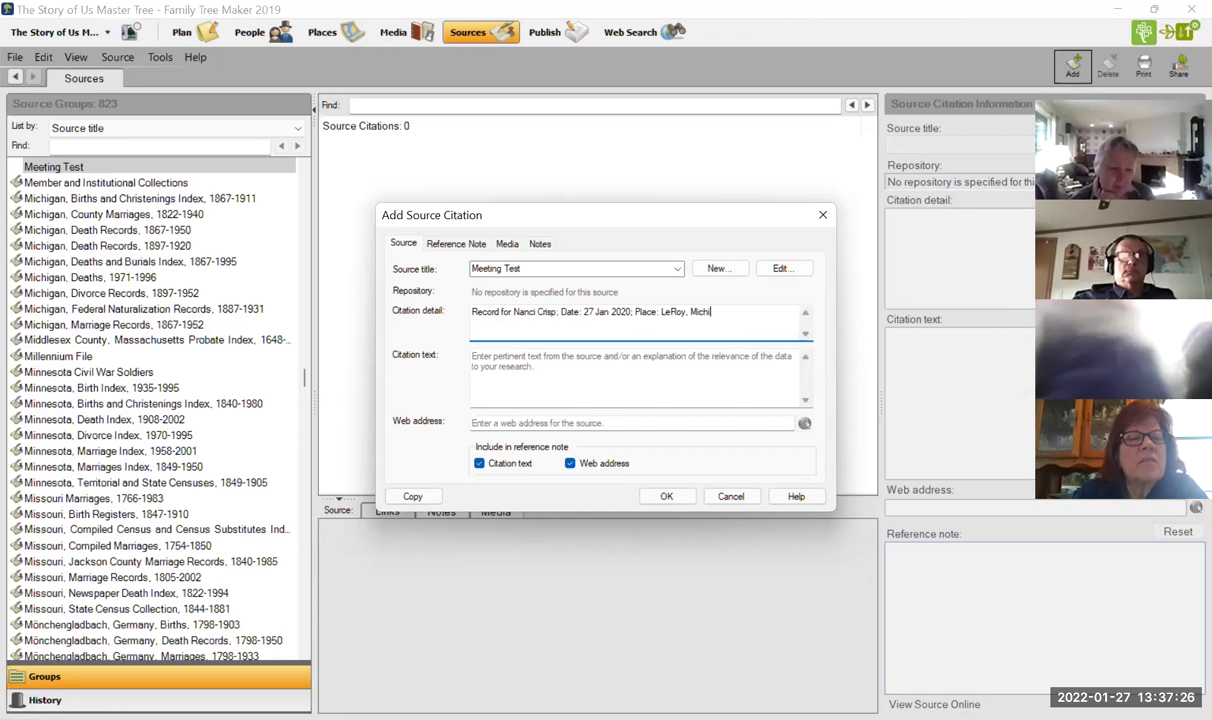
{"action": "type", "text": "gan;"}
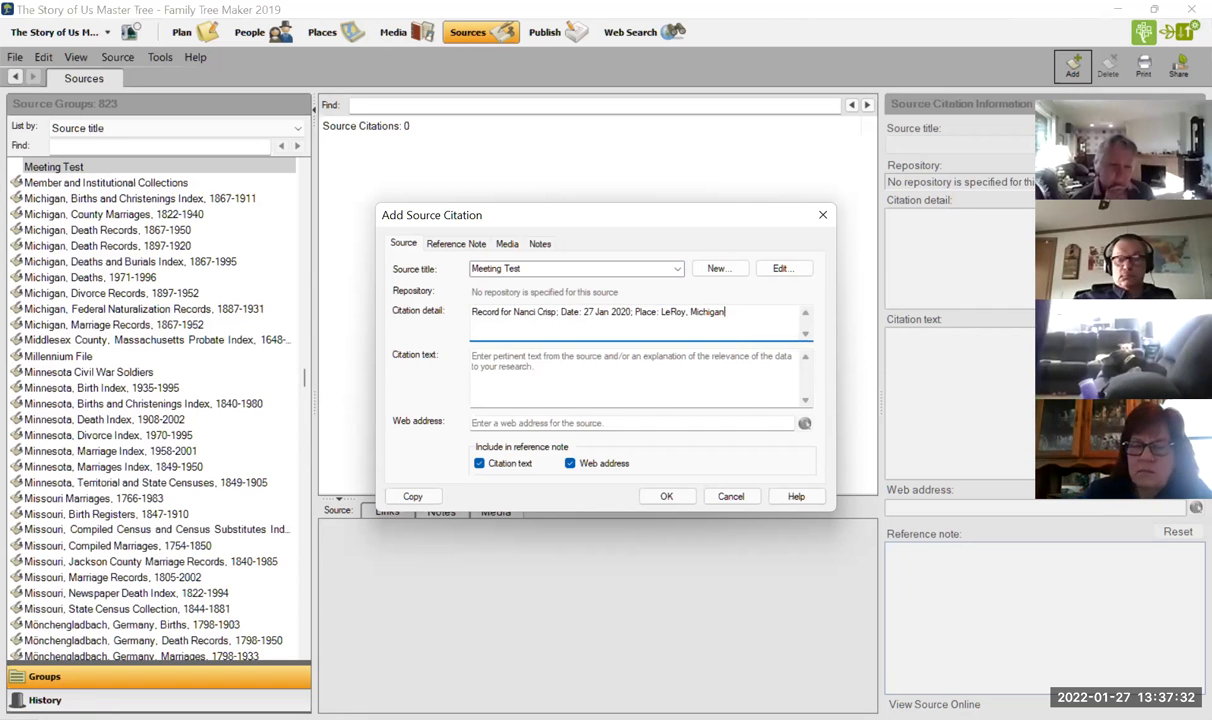
{"action": "key", "text": "BackSpace"}
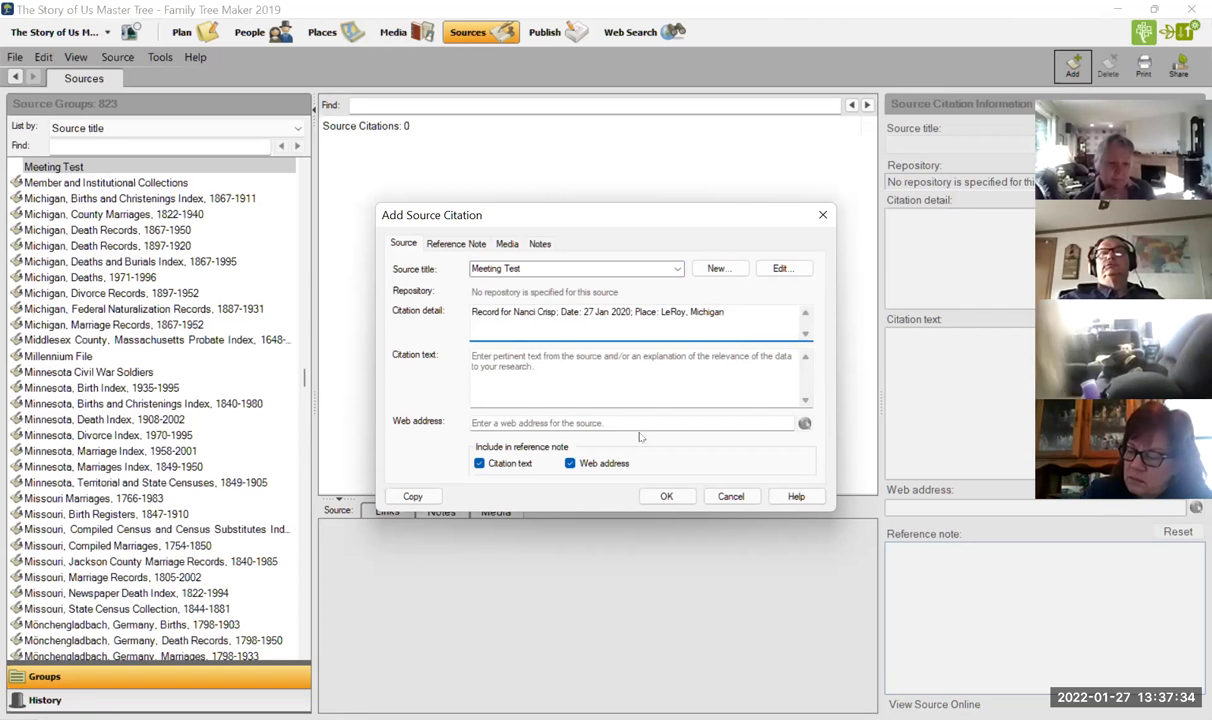
{"action": "type", "text": "."}
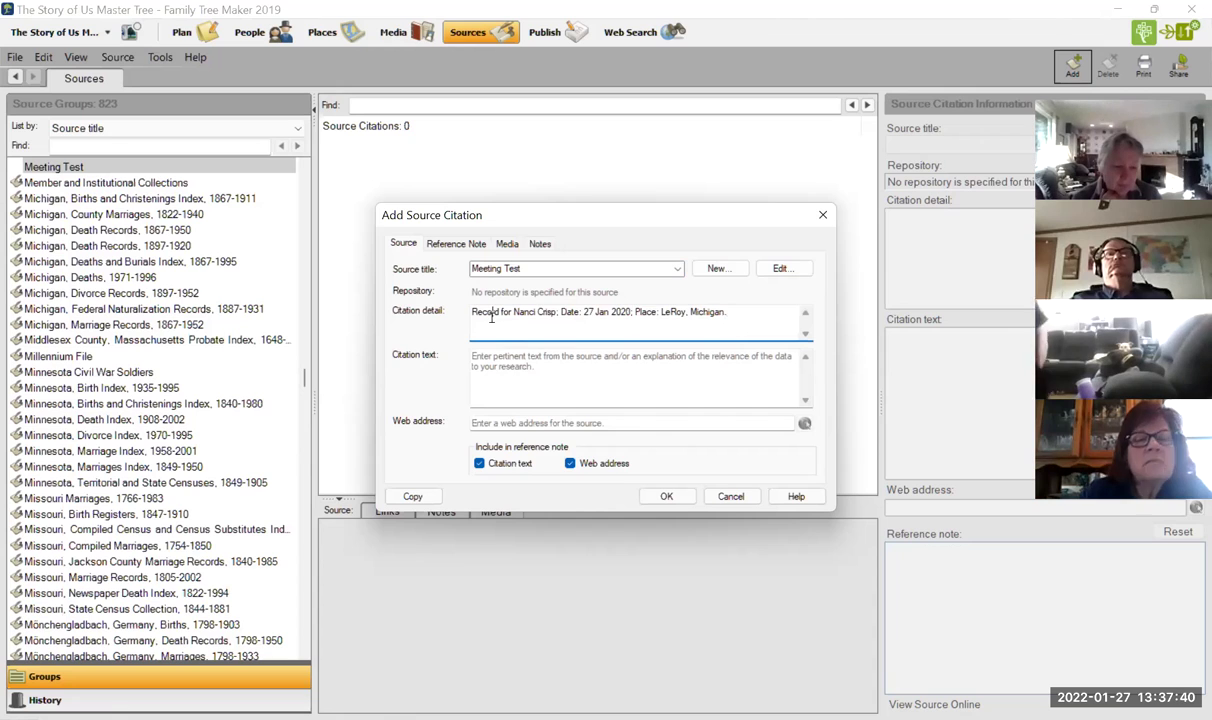
{"action": "left_click", "coordinate": [472, 312]}
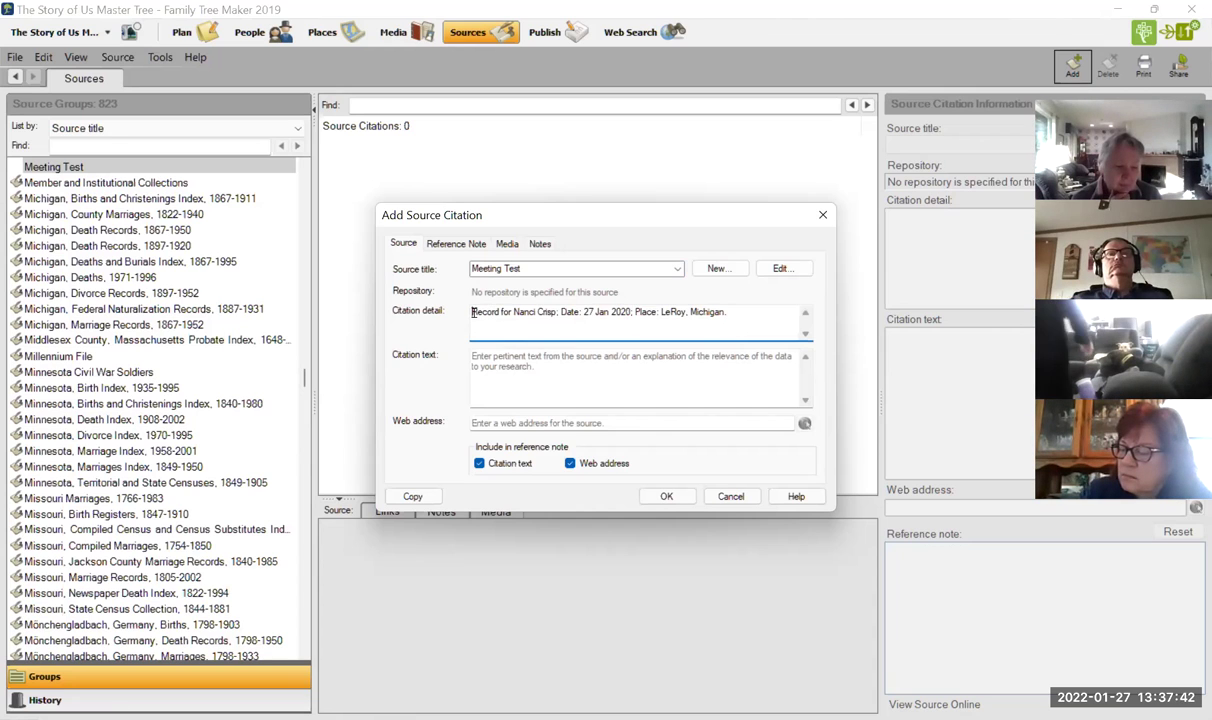
{"action": "left_click", "coordinate": [736, 312]}
{"action": "key", "text": "BackSpace"}
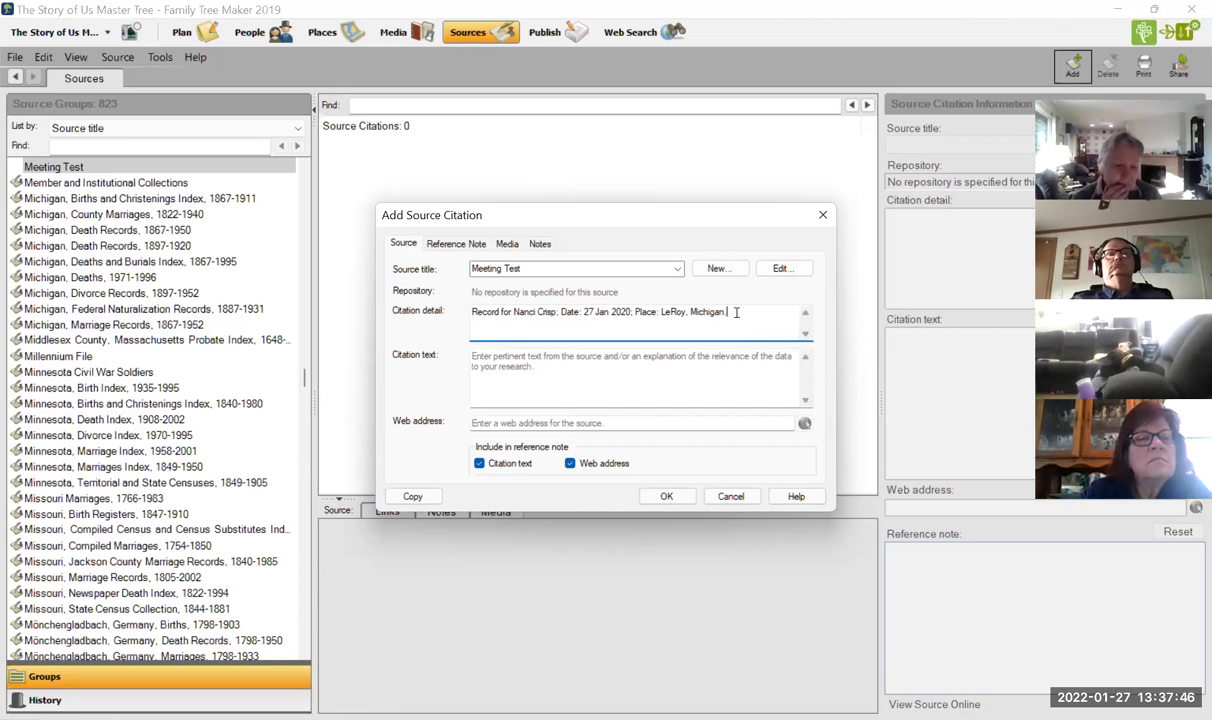
{"action": "left_click", "coordinate": [476, 361]}
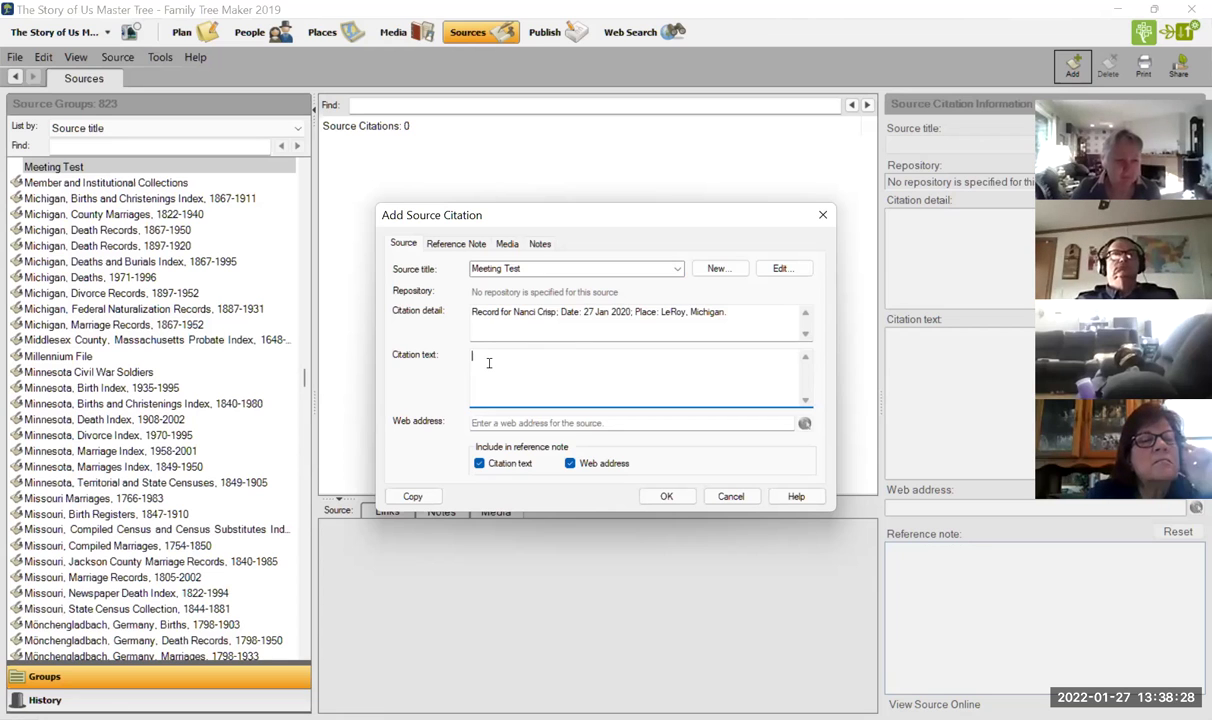
End the citation detail with a period after Michigan.
{"action": "left_click", "coordinate": [737, 311]}
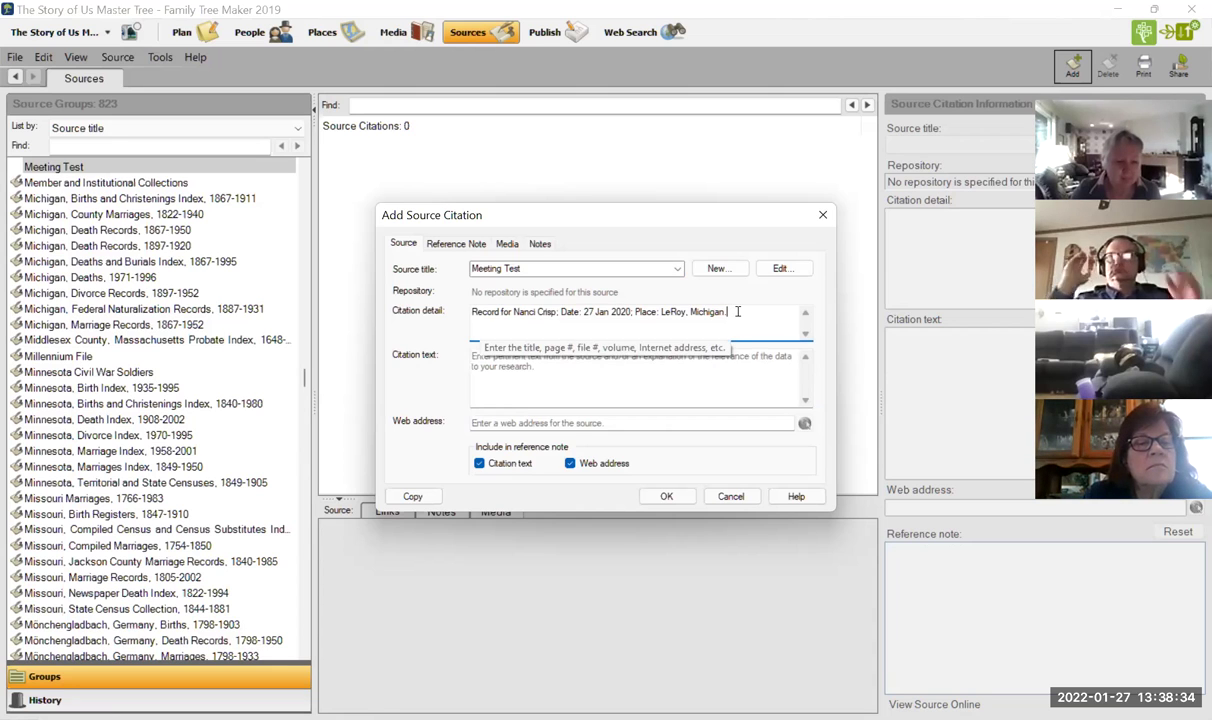
{"action": "type", "text": "."}
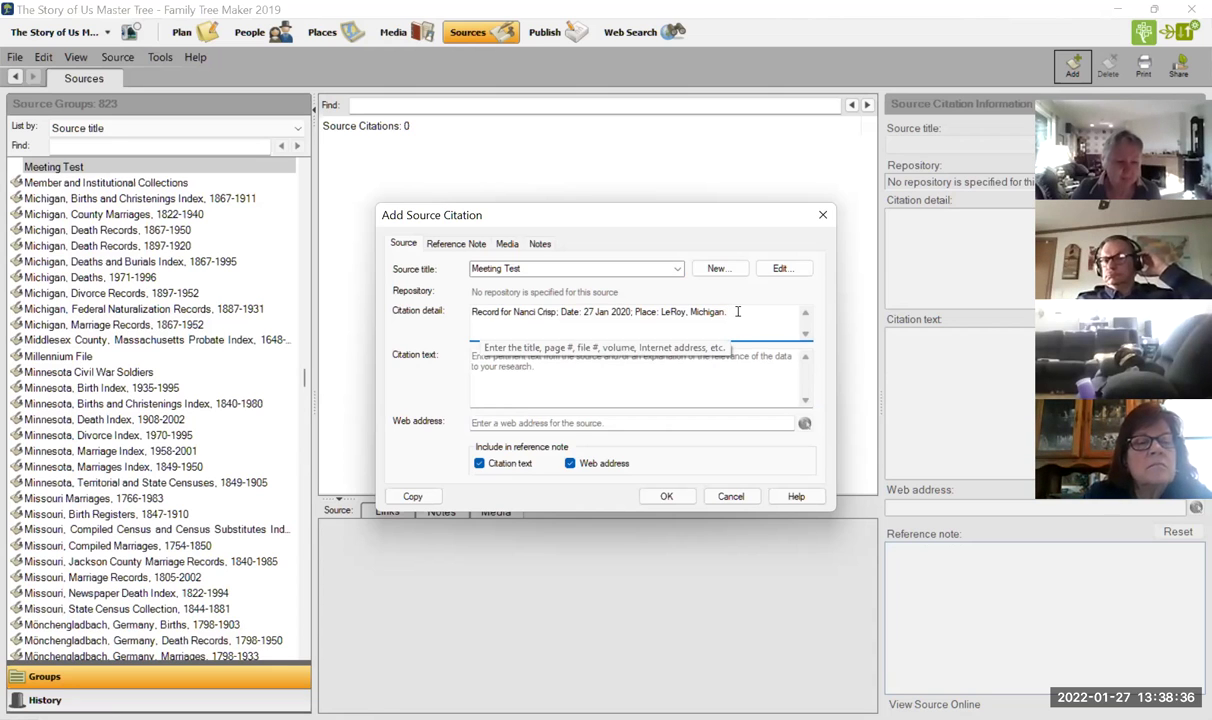
{"action": "left_click", "coordinate": [477, 366]}
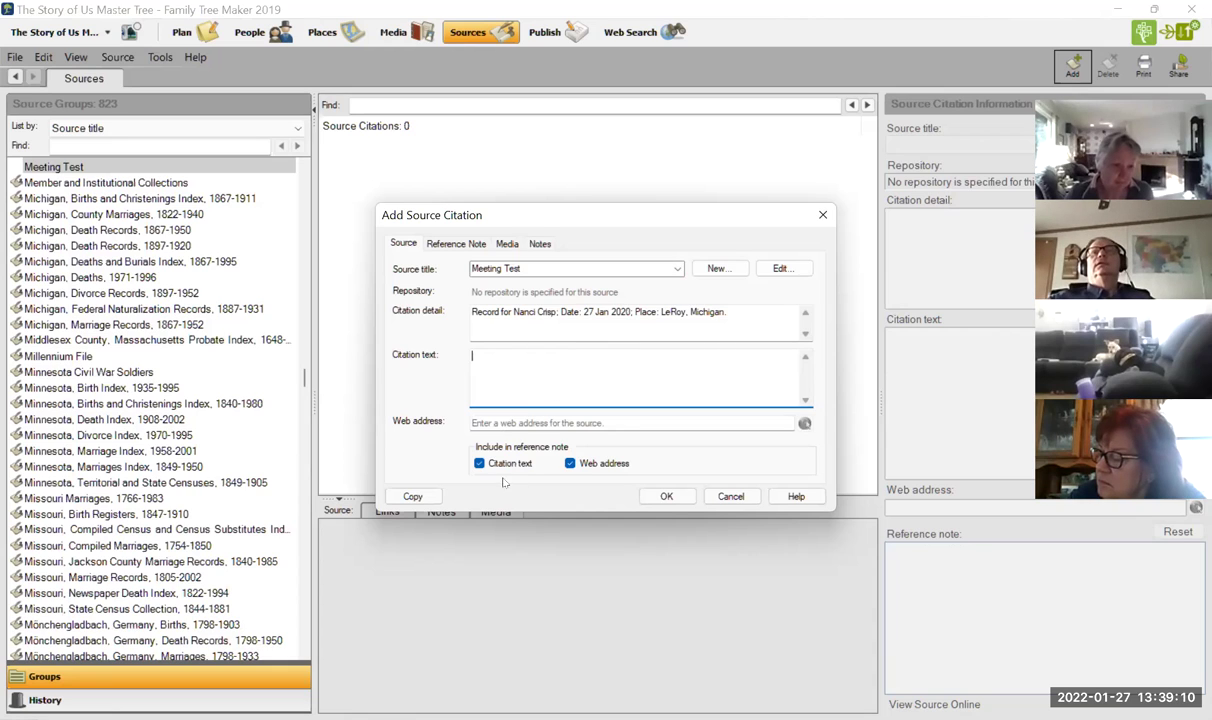
{"action": "left_click", "coordinate": [496, 423]}
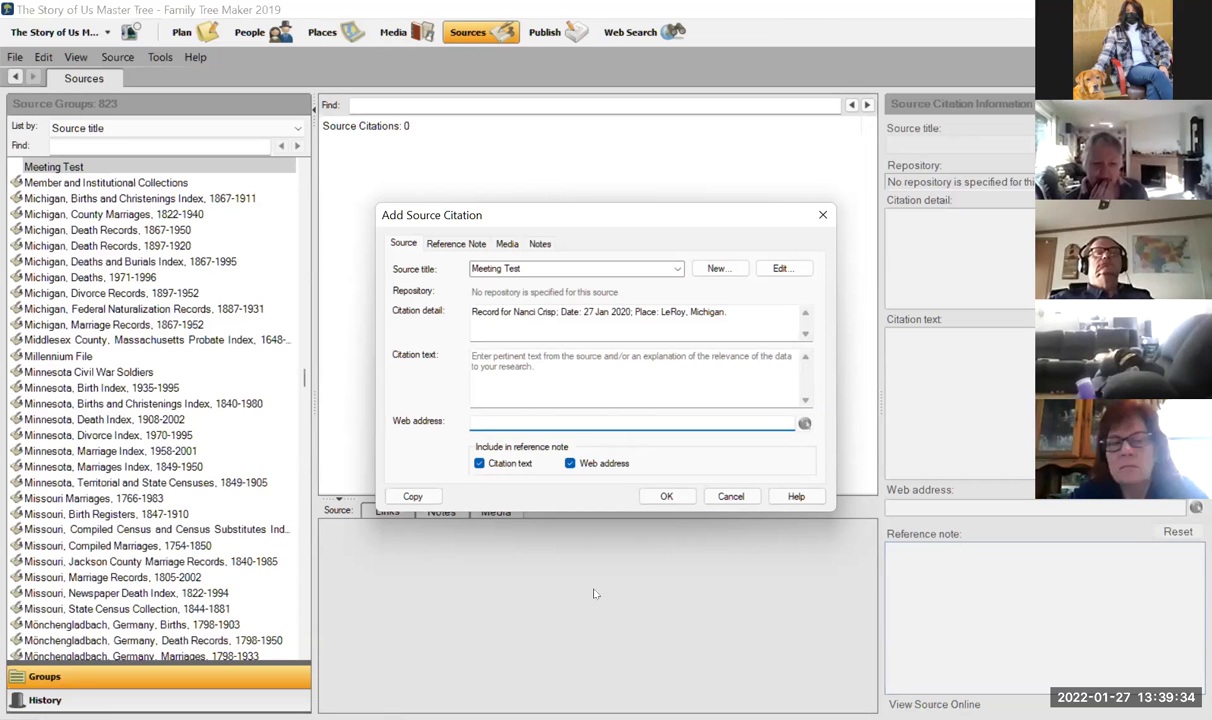
{"action": "type", "text": "www."}
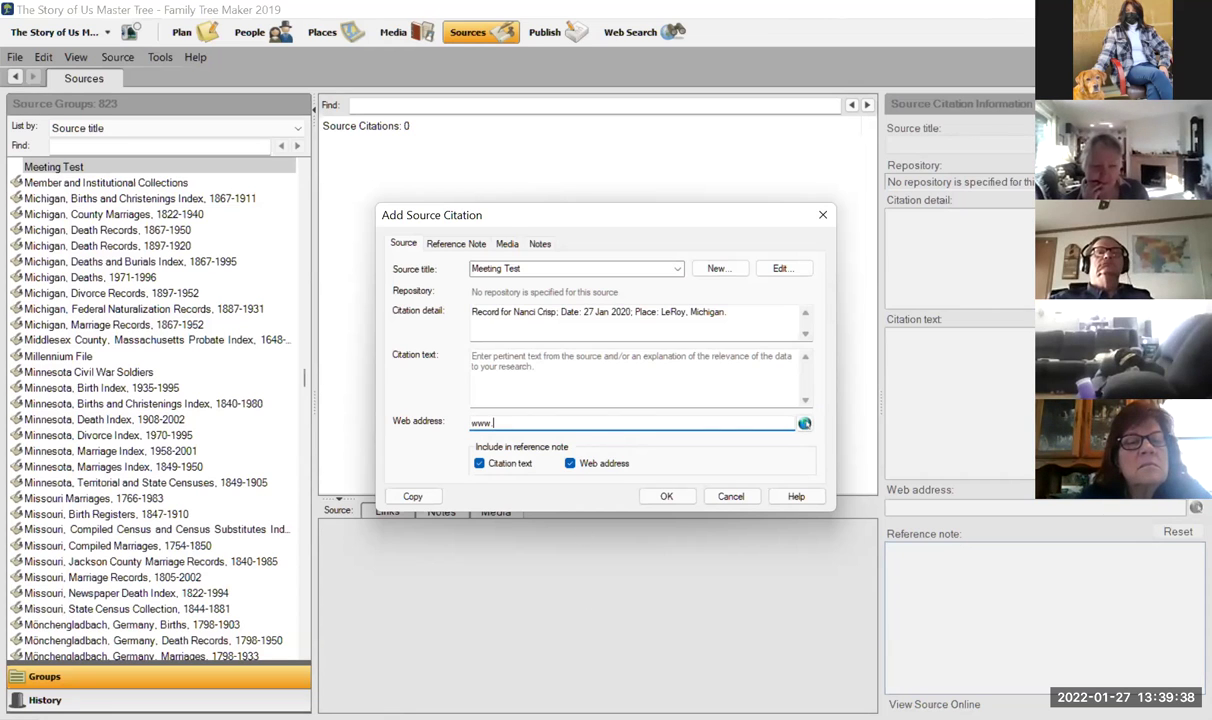
{"action": "type", "text": "test"}
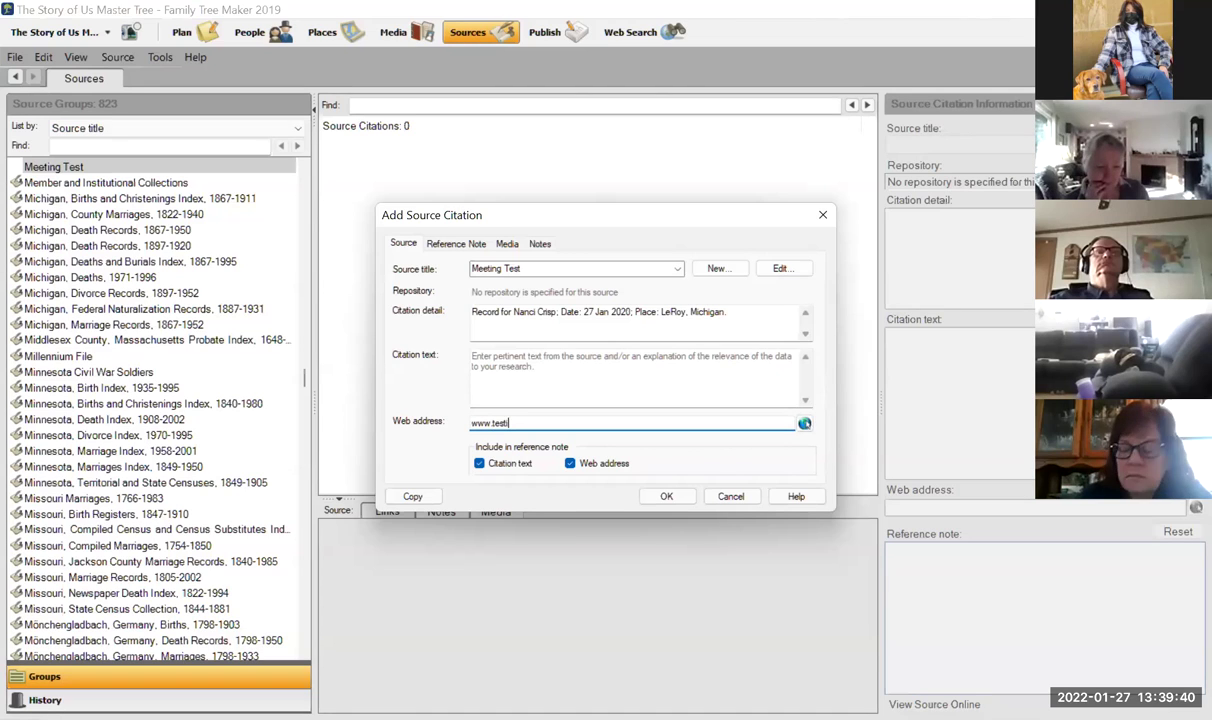
{"action": "key", "text": "BackSpace"}
{"action": "key", "text": "BackSpace"}
{"action": "type", "text": "meeting"}
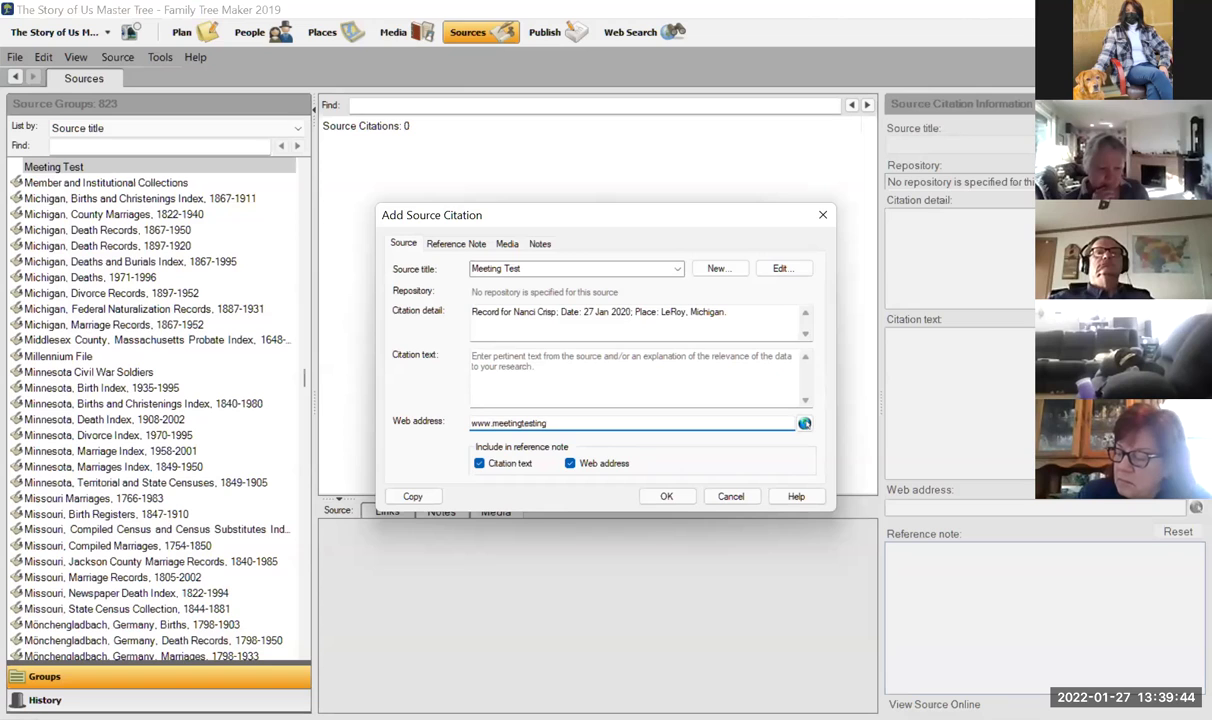
{"action": "key", "text": "BackSpace"}
{"action": "key", "text": "BackSpace"}
{"action": "key", "text": "BackSpace"}
{"action": "key", "text": "BackSpace"}
{"action": "key", "text": "BackSpace"}
{"action": "key", "text": "BackSpace"}
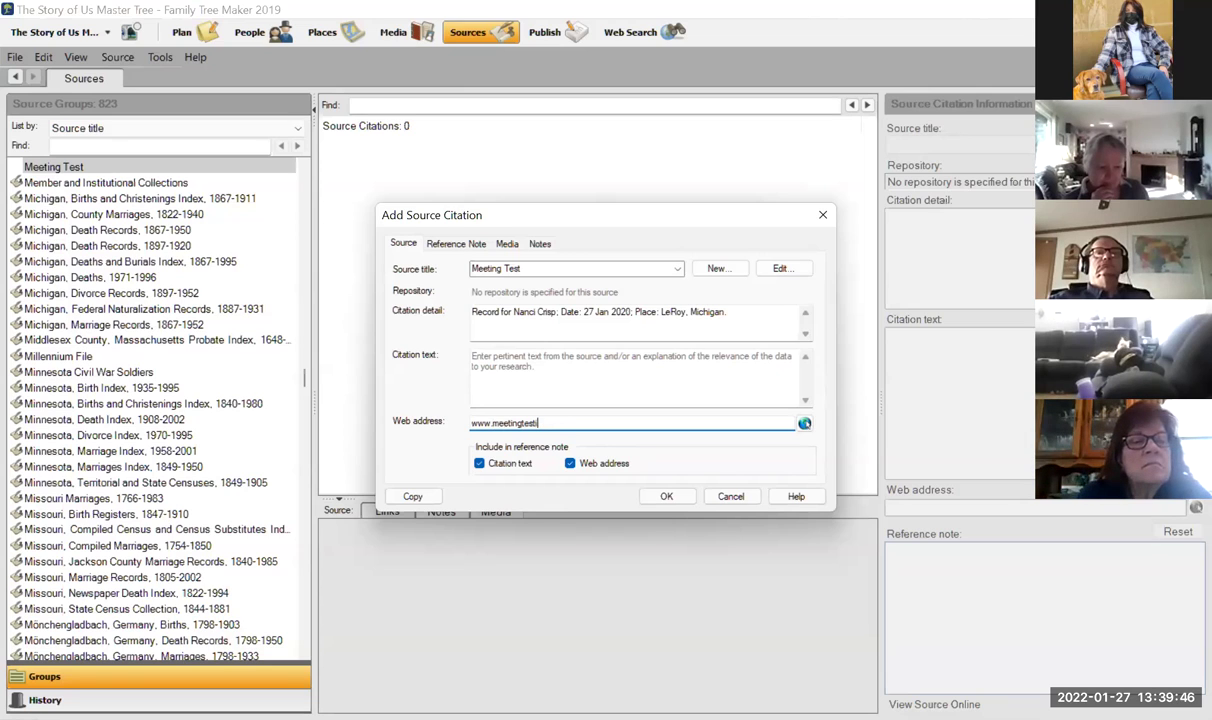
{"action": "type", "text": "estcitati"}
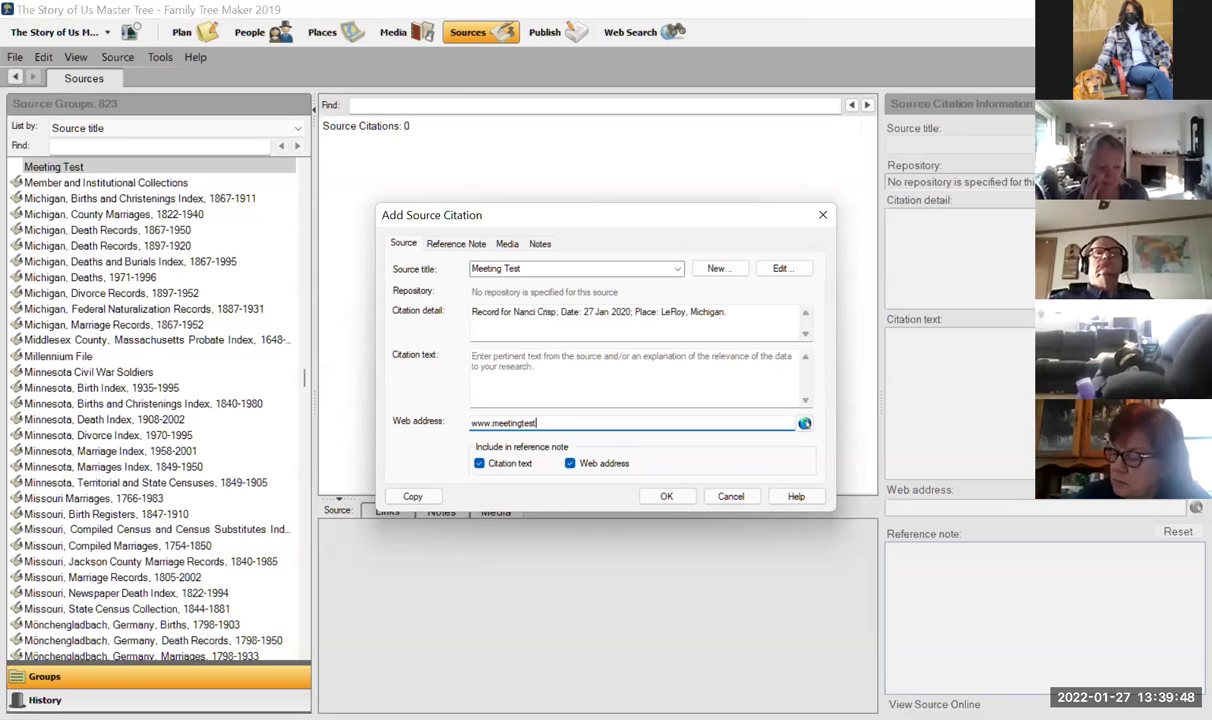
{"action": "type", "text": "on.com"}
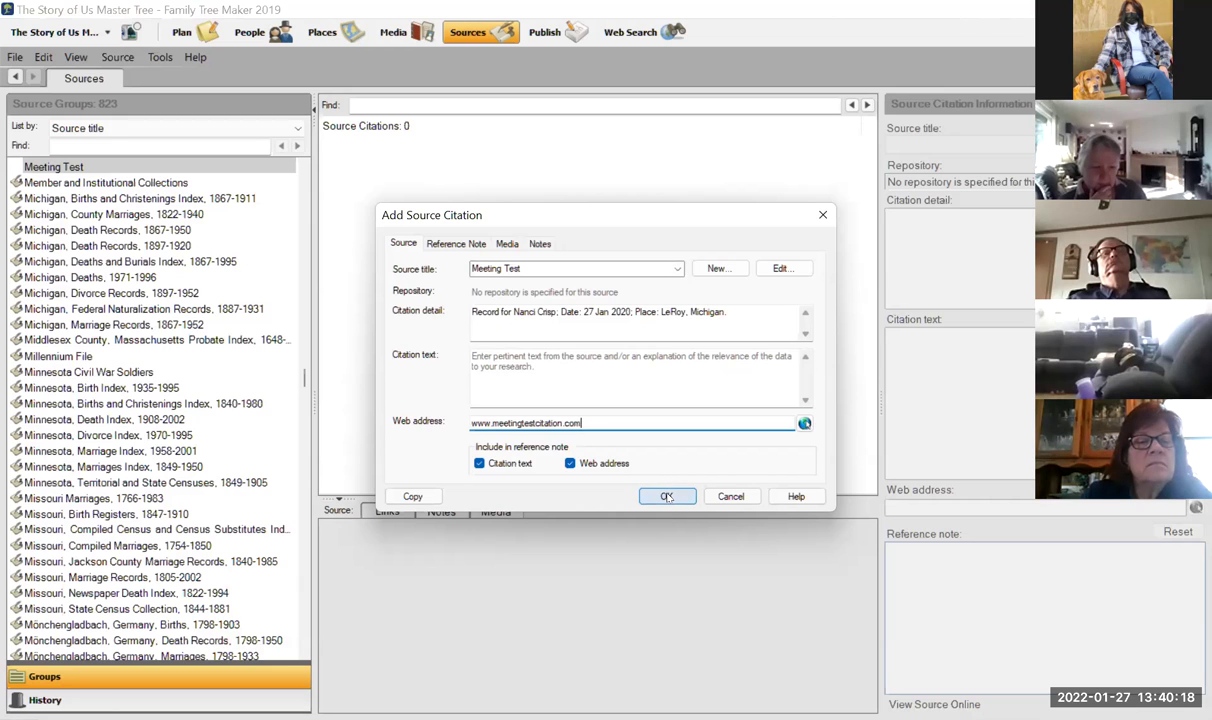
{"action": "left_click", "coordinate": [676, 503]}
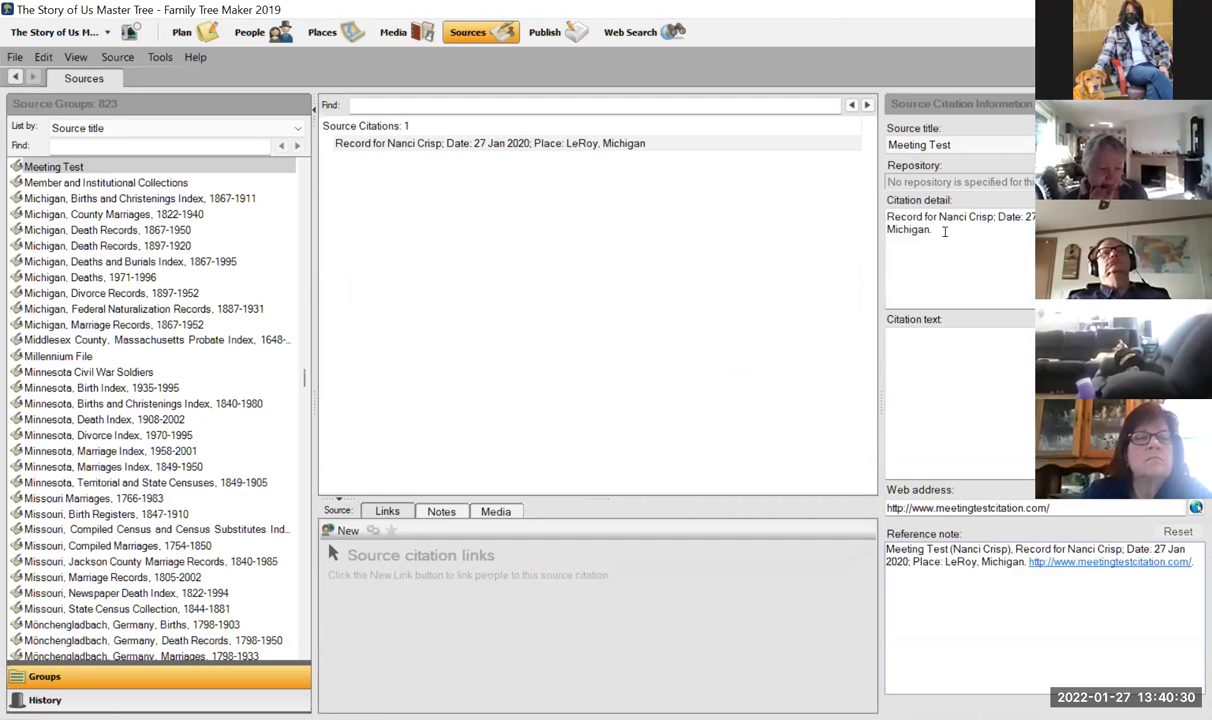
Append 'Add more text' to the citation detail and enter citation text 'Add test here'.
{"action": "left_click", "coordinate": [944, 230]}
{"action": "type", "text": "Add more text"}
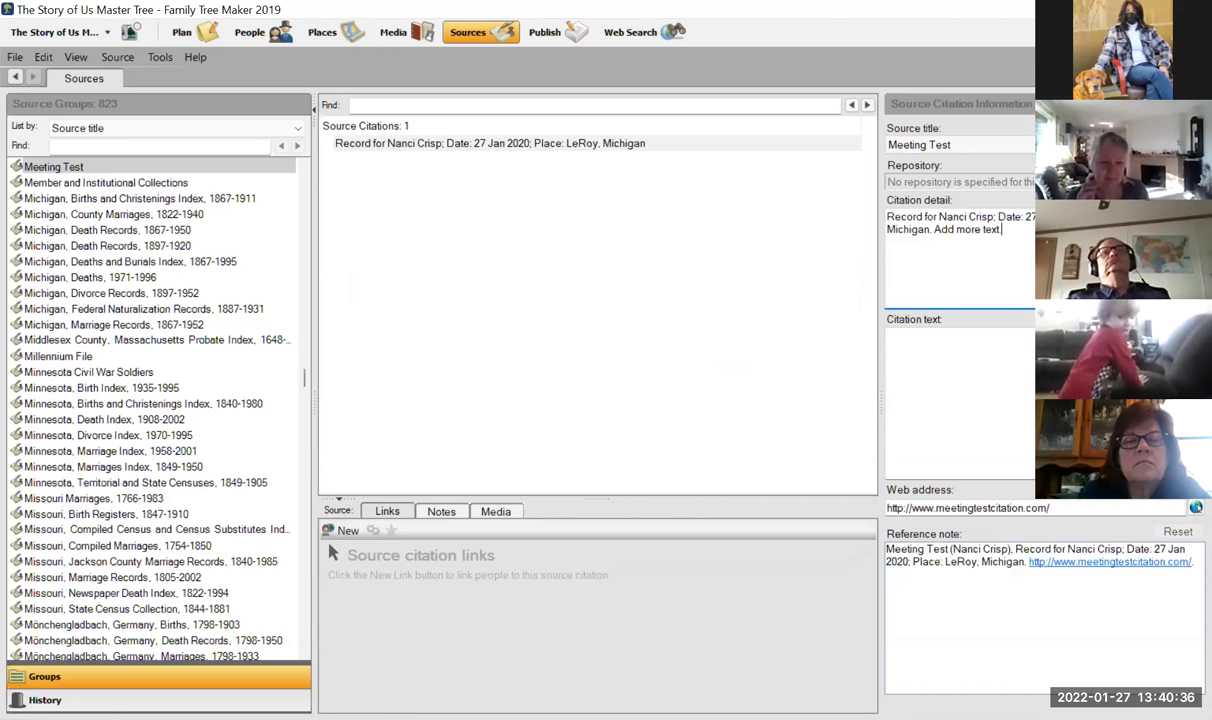
{"action": "left_click", "coordinate": [911, 347]}
{"action": "type", "text": "Add test her"}
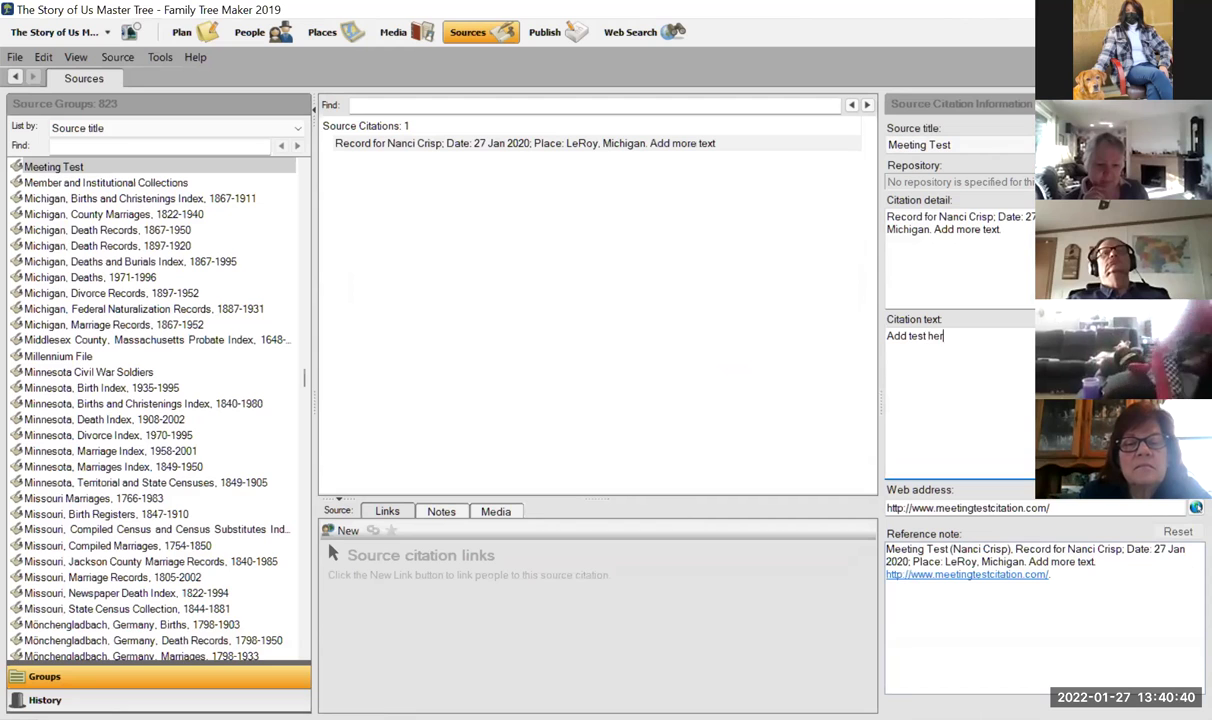
{"action": "type", "text": "e"}
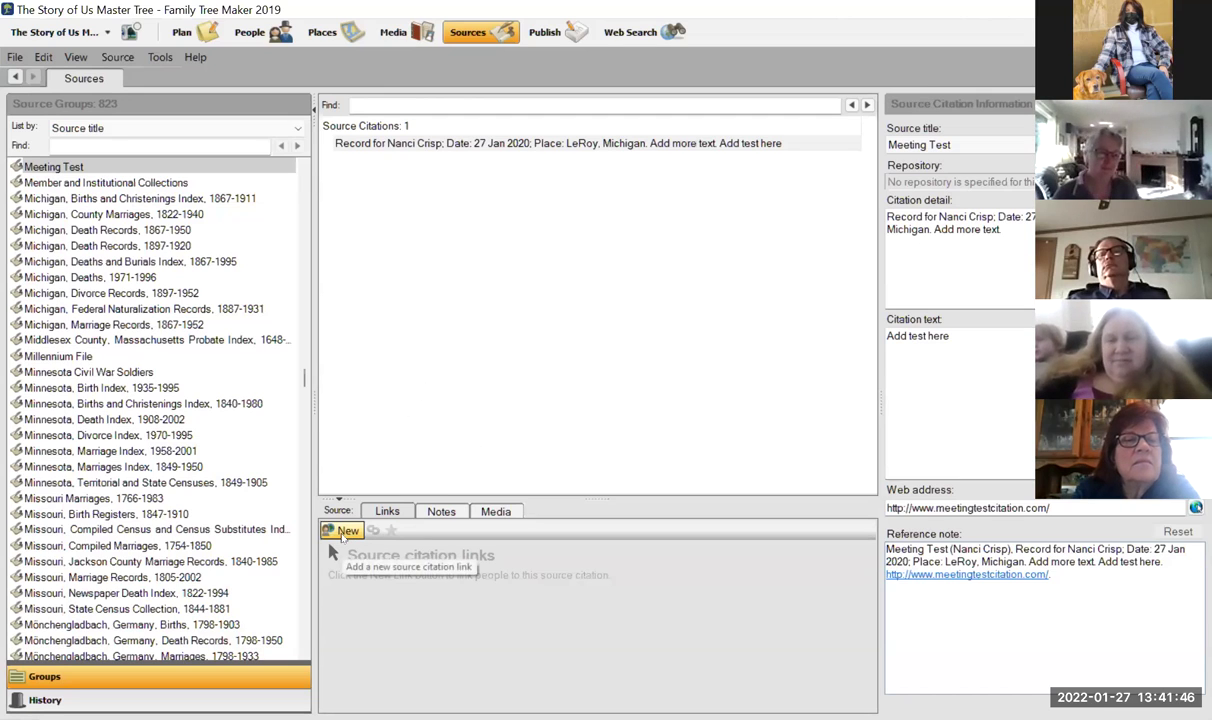
Filter people by 'new' and pick the Also Known As fact of the person born 14 Jul 1968.
{"action": "left_click", "coordinate": [343, 531]}
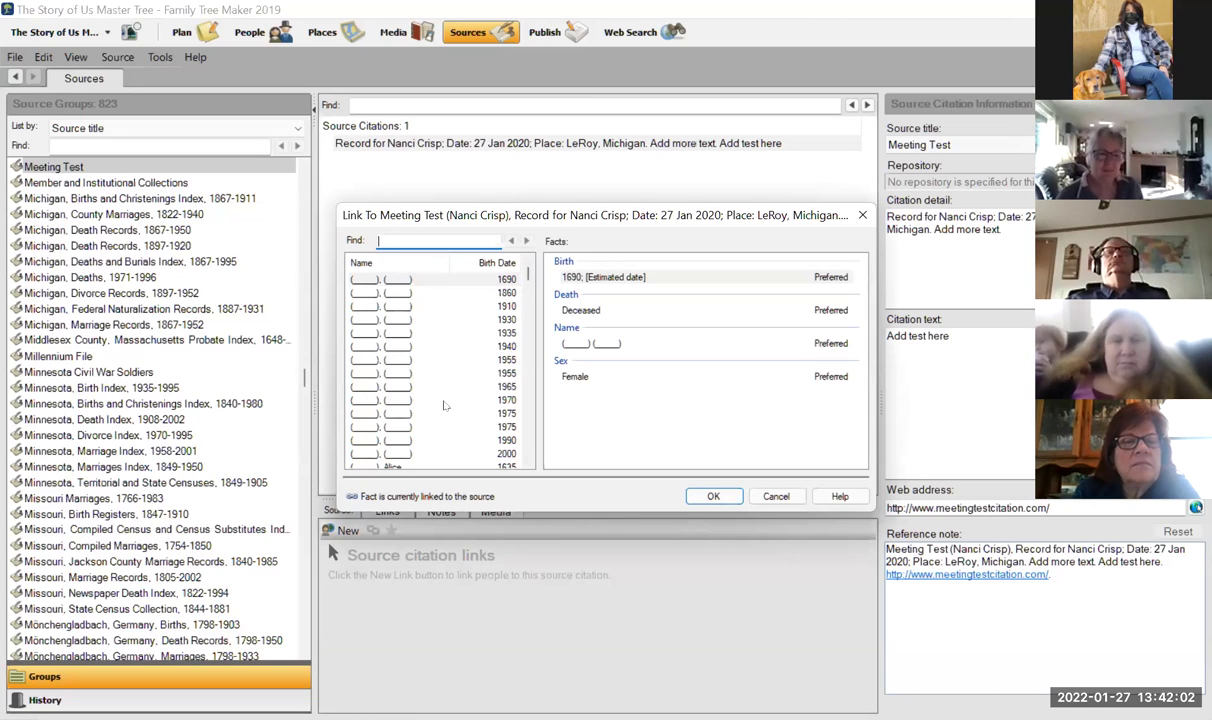
{"action": "type", "text": "c"}
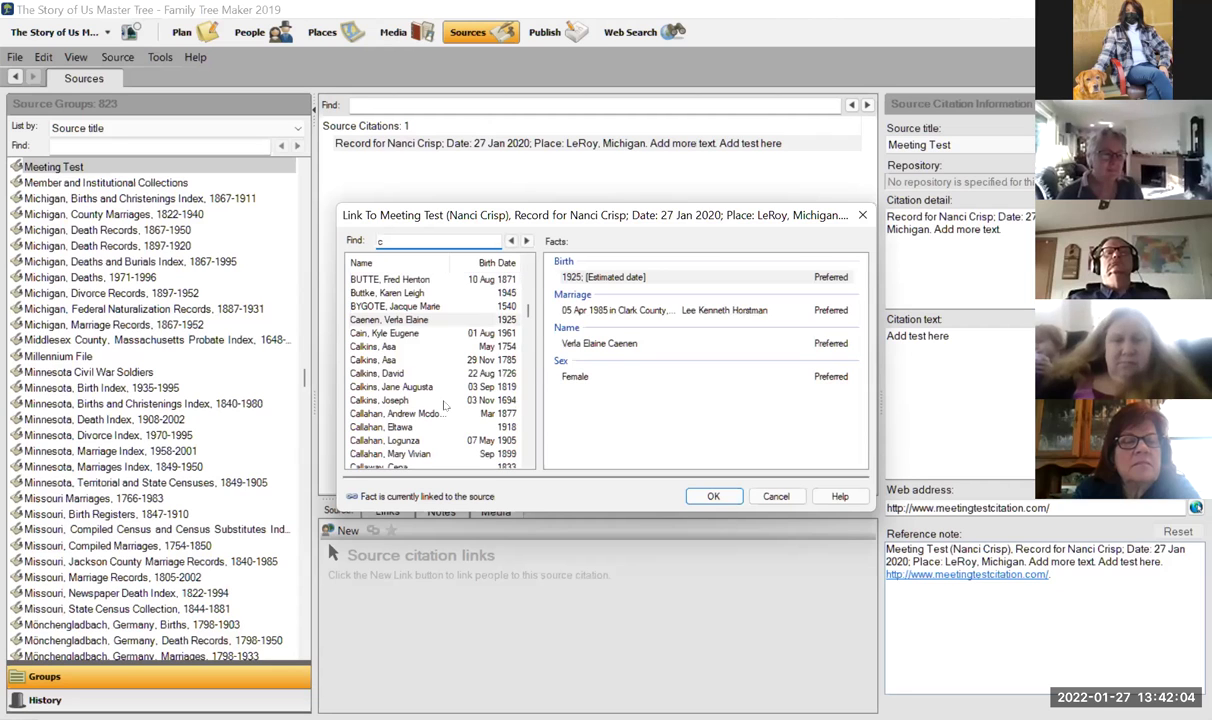
{"action": "key", "text": "BackSpace"}
{"action": "type", "text": "new"}
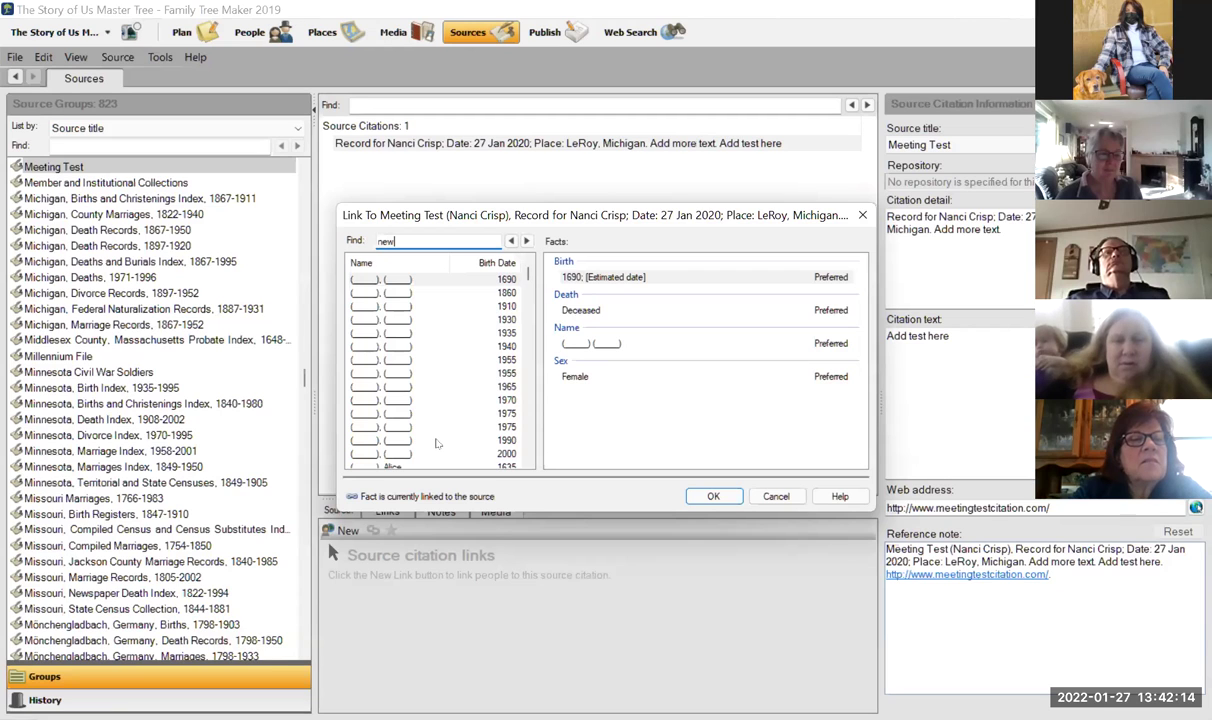
{"action": "key", "text": "Return"}
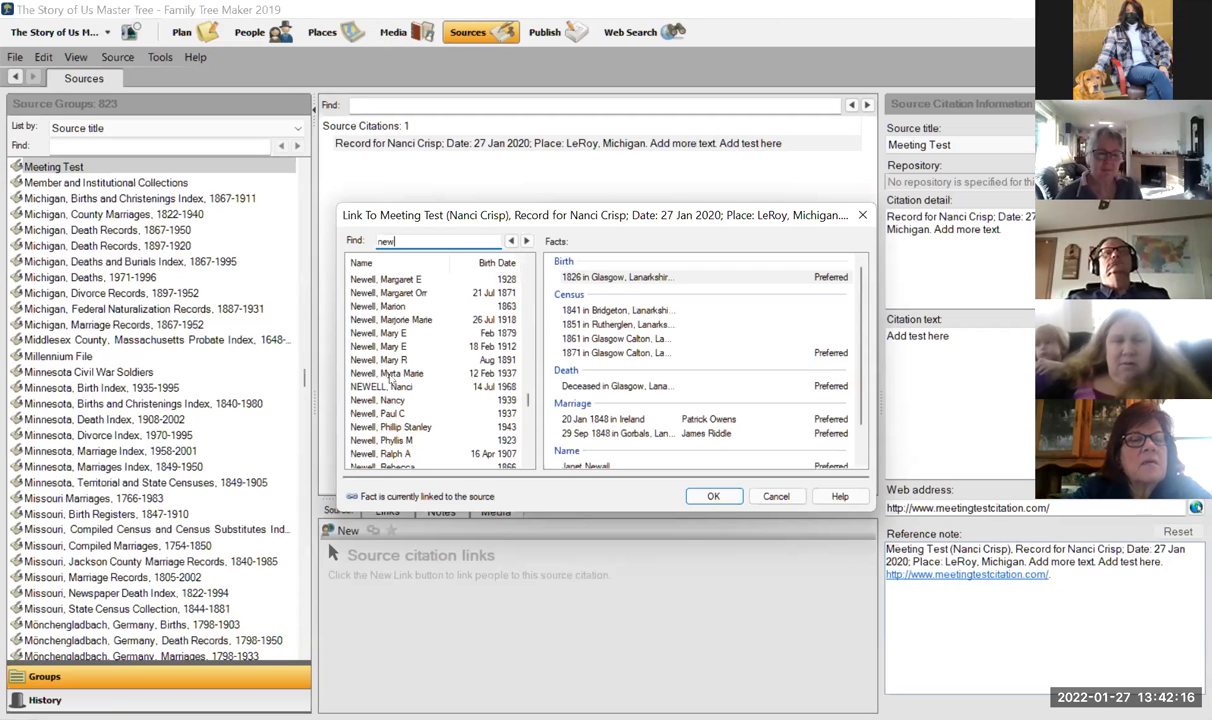
{"action": "left_click", "coordinate": [385, 386]}
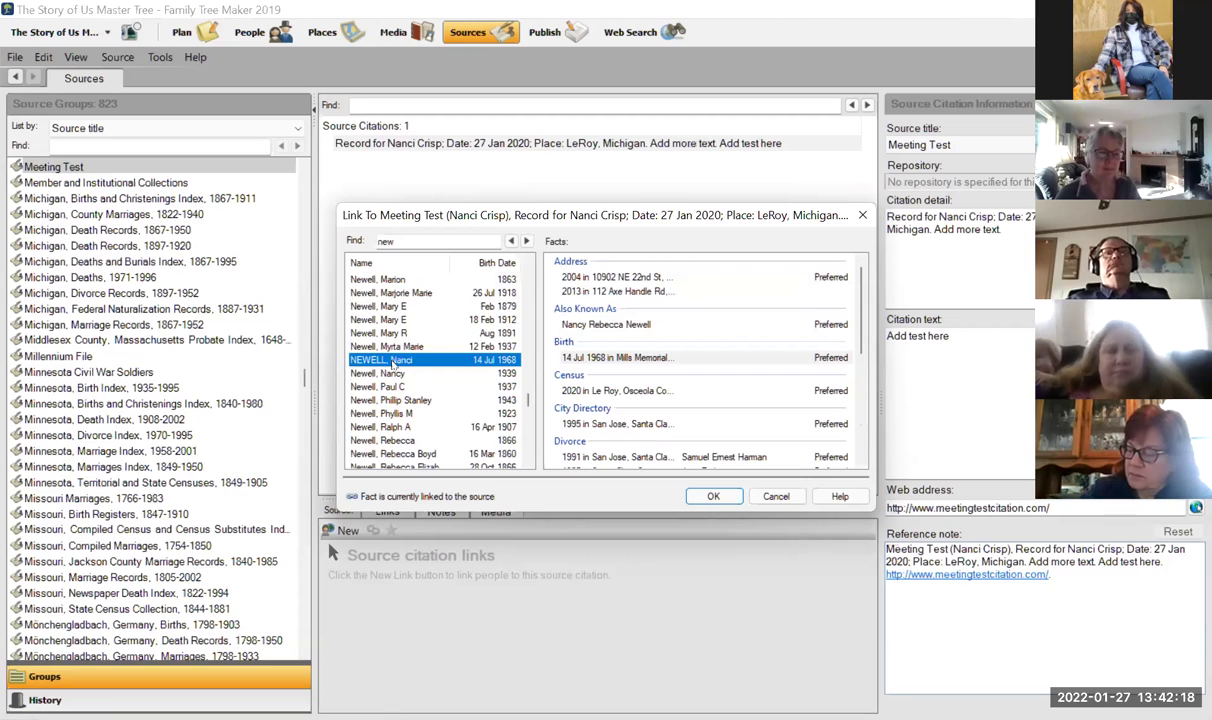
{"action": "left_click", "coordinate": [613, 324]}
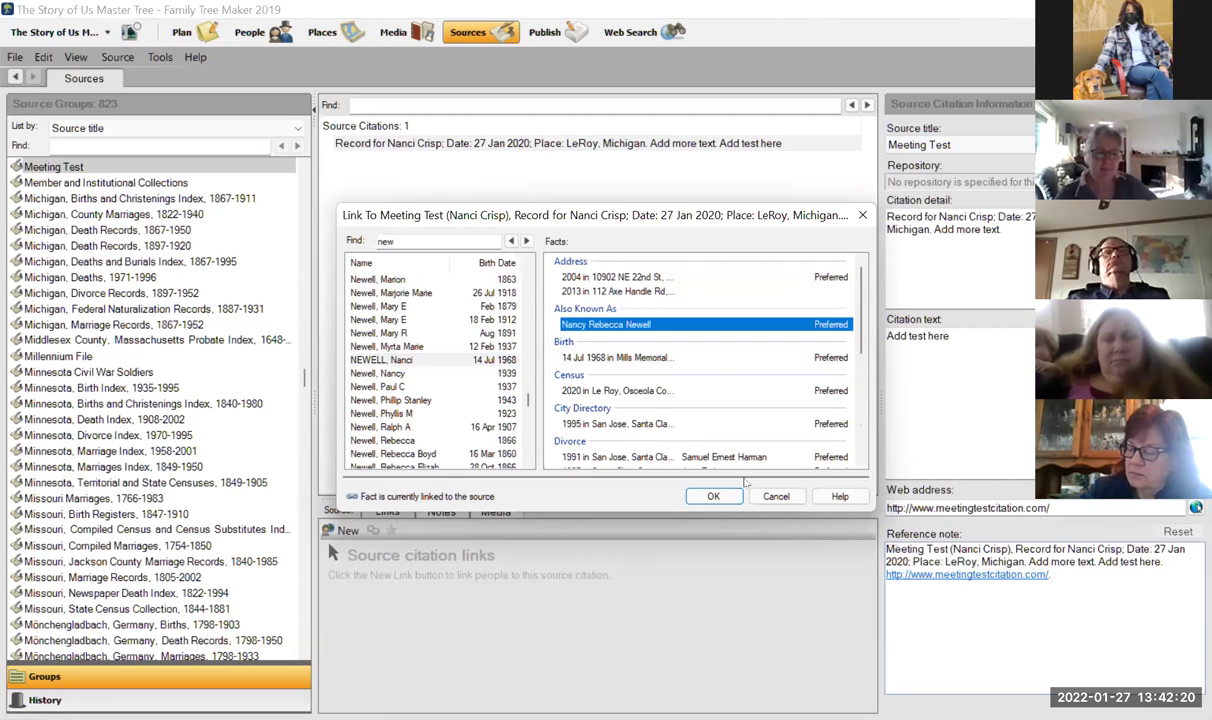
Reopen the linking dialog, search the person's surname, and select their Also Known As fact.
{"action": "left_click", "coordinate": [713, 496]}
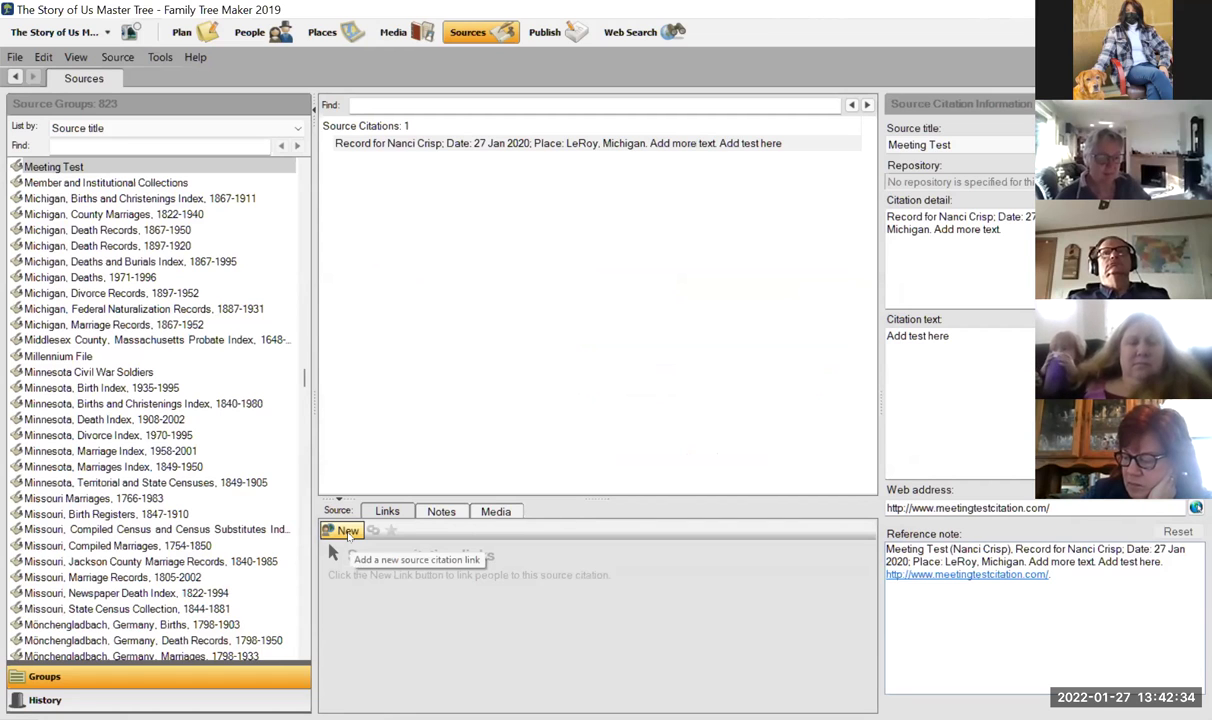
{"action": "left_click", "coordinate": [347, 531]}
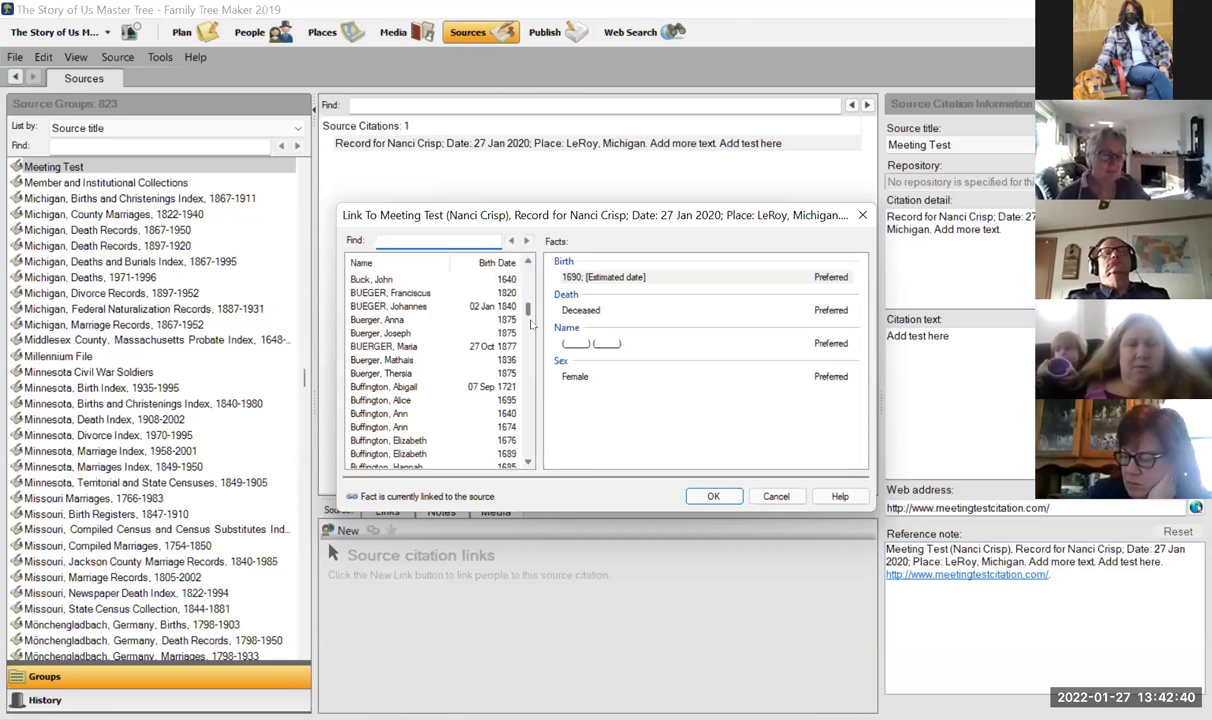
{"action": "scroll", "coordinate": [528, 290], "scroll_direction": "down", "scroll_amount": 10}
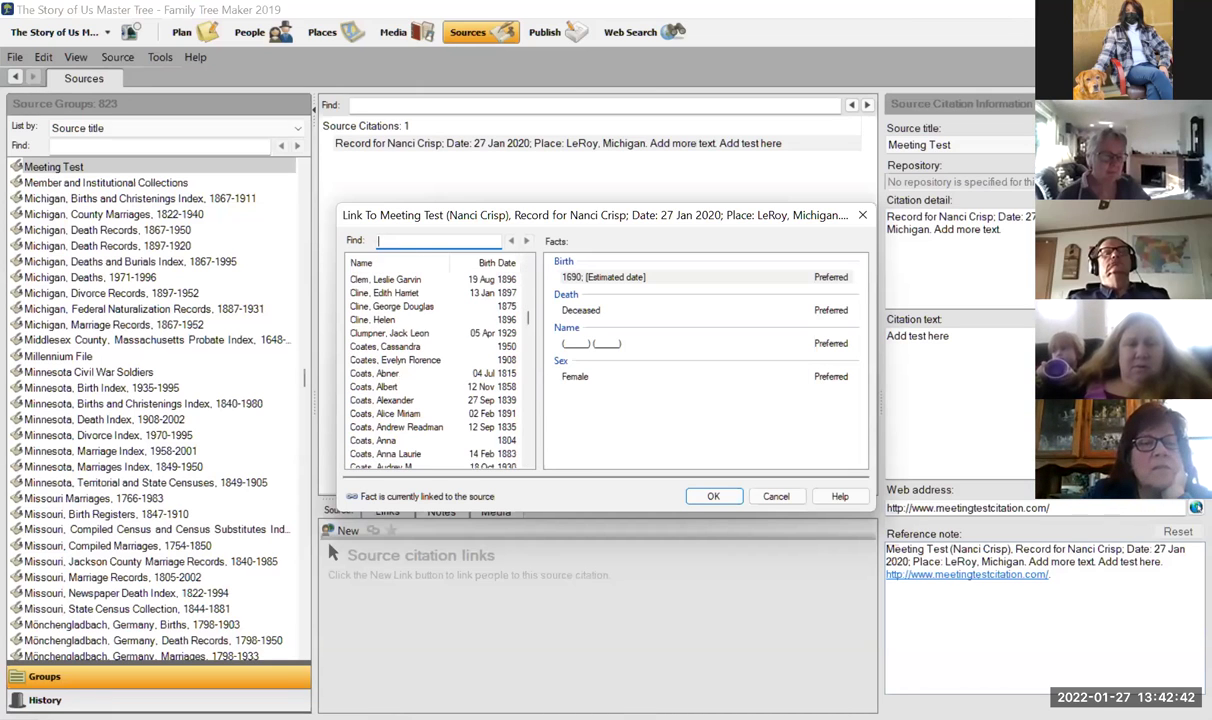
{"action": "type", "text": "newell"}
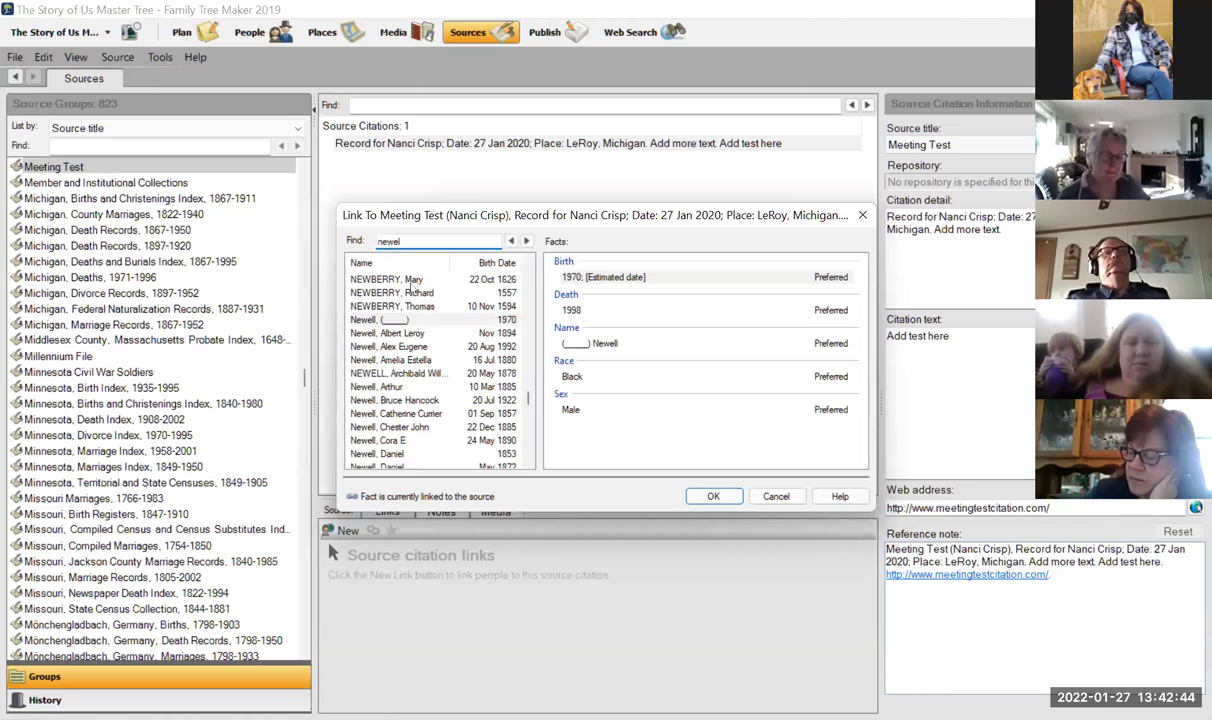
{"action": "scroll", "coordinate": [432, 443], "scroll_direction": "down", "scroll_amount": 4}
{"action": "scroll", "coordinate": [432, 443], "scroll_direction": "down", "scroll_amount": 7}
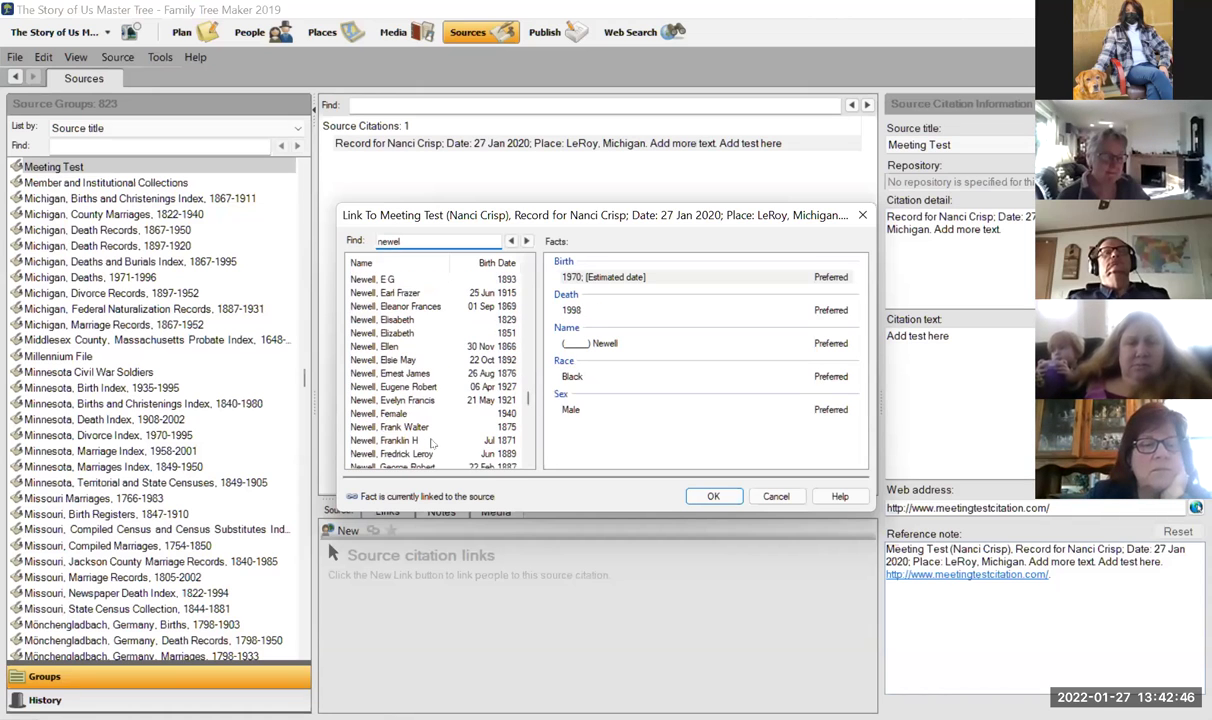
{"action": "scroll", "coordinate": [432, 443], "scroll_direction": "down", "scroll_amount": 5}
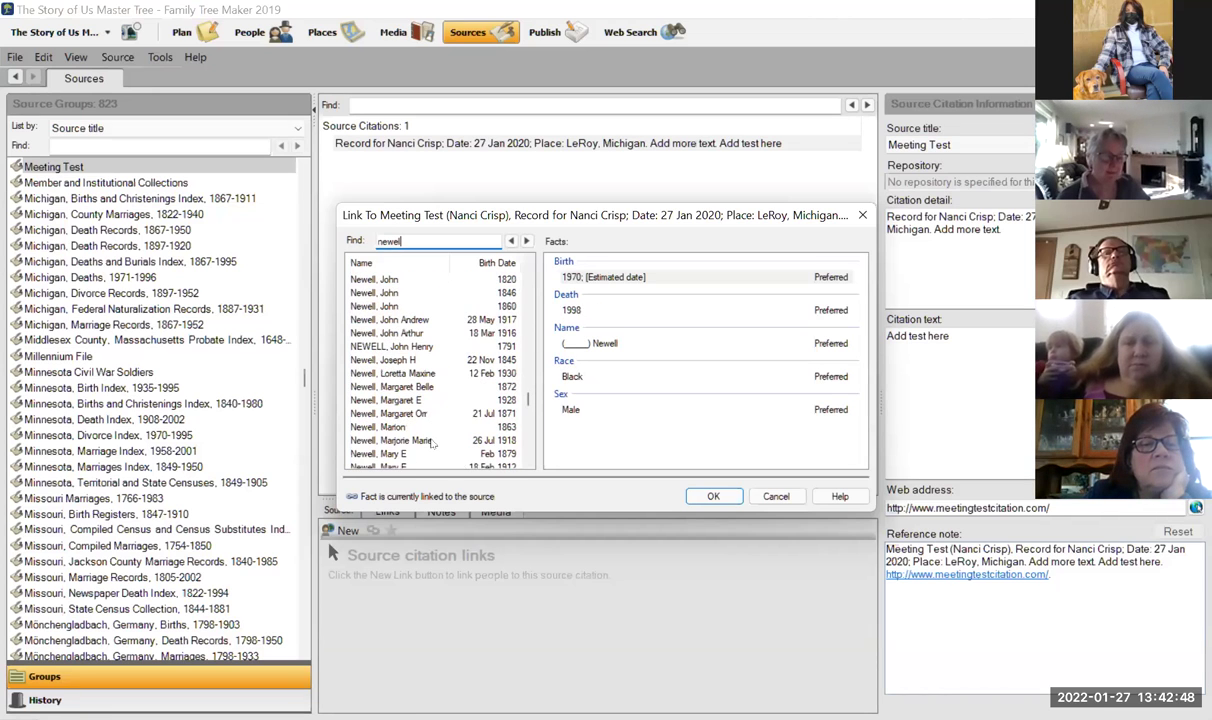
{"action": "scroll", "coordinate": [393, 373], "scroll_direction": "down", "scroll_amount": 5}
{"action": "left_click", "coordinate": [393, 373]}
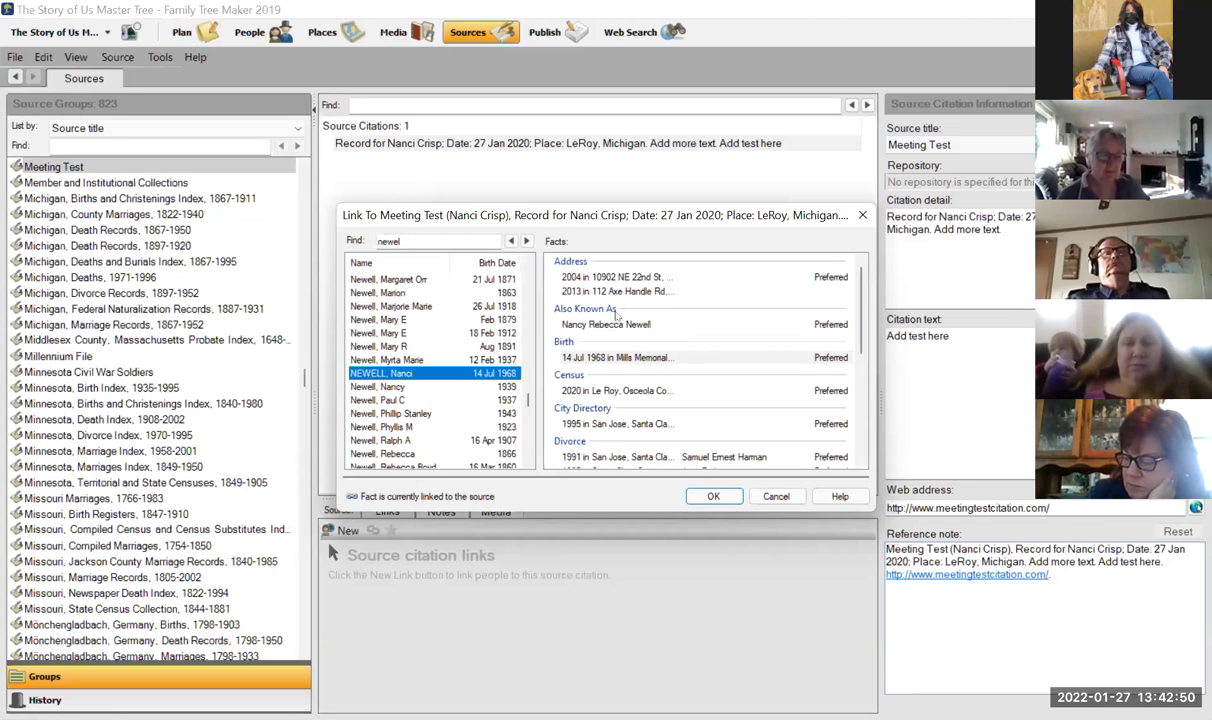
{"action": "left_click", "coordinate": [620, 326]}
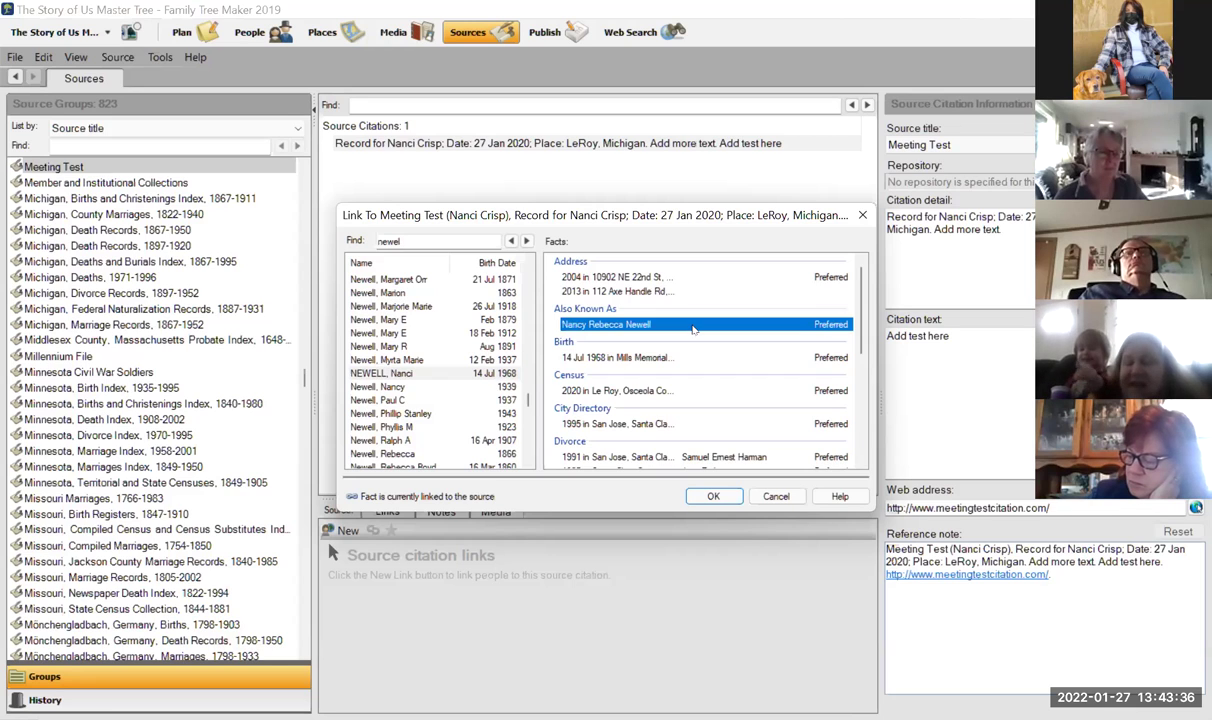
Reselect the Also Known As fact and confirm linking it to the citation.
{"action": "left_click", "coordinate": [712, 497]}
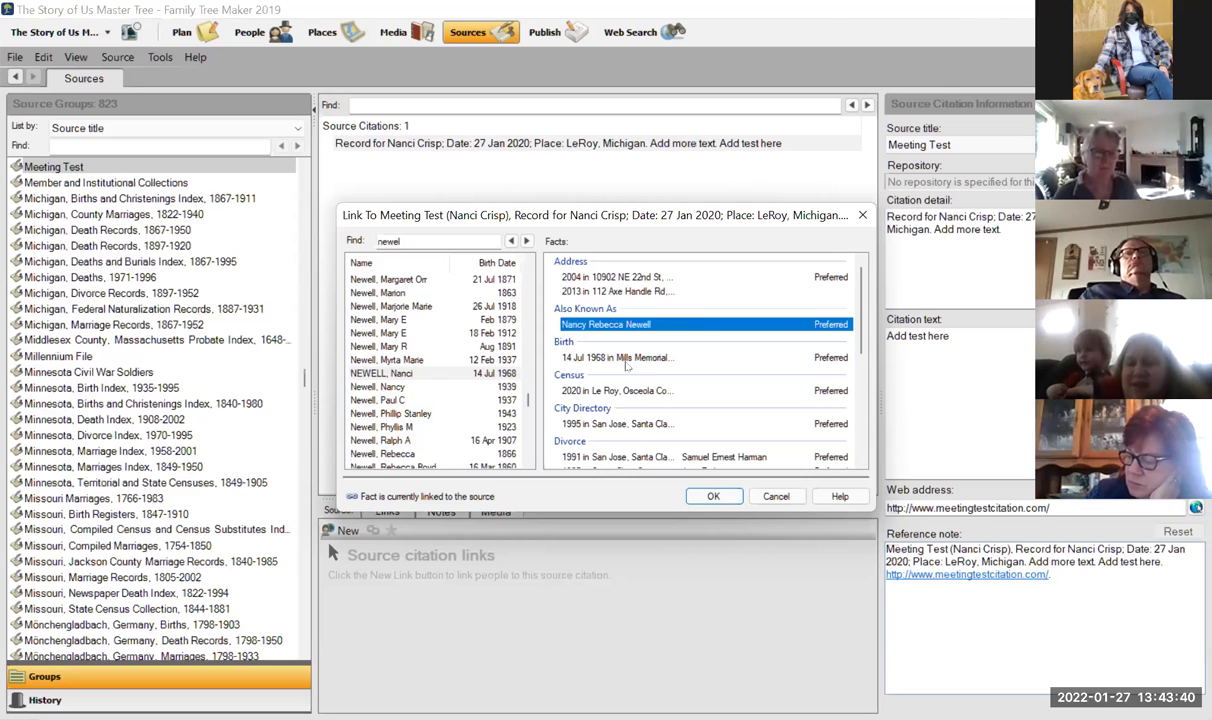
{"action": "scroll", "coordinate": [655, 400], "scroll_direction": "down", "scroll_amount": 4}
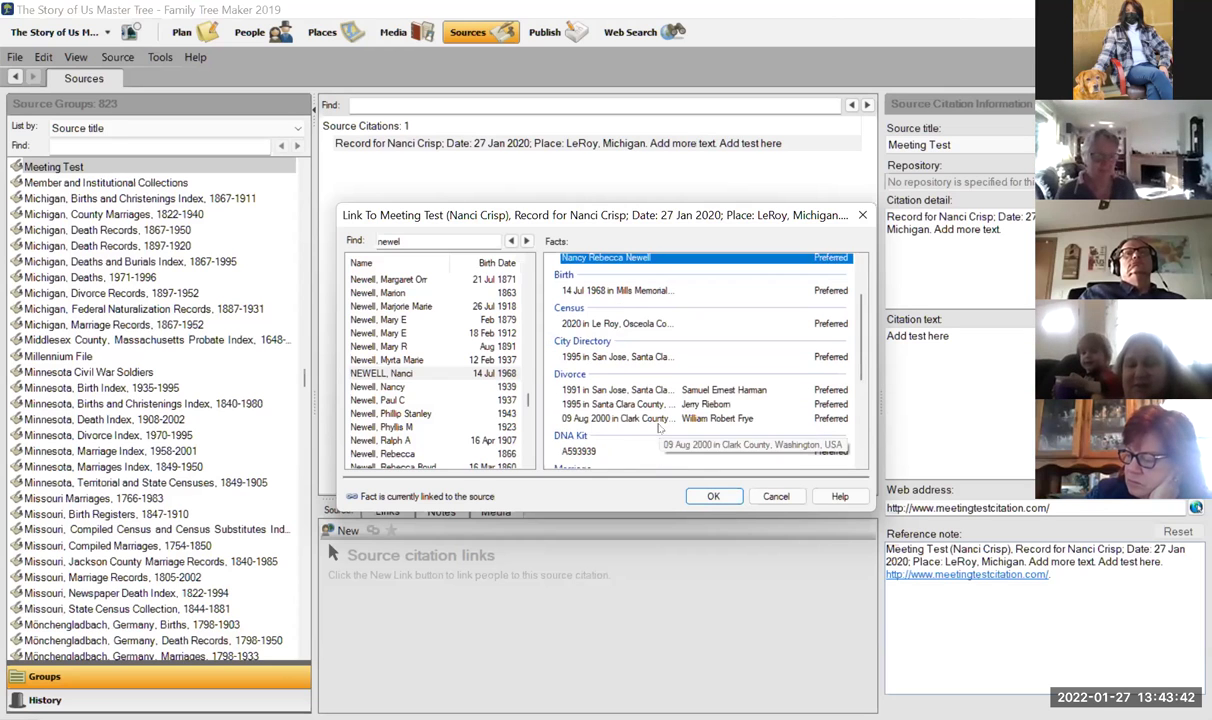
{"action": "scroll", "coordinate": [660, 426], "scroll_direction": "down", "scroll_amount": 2}
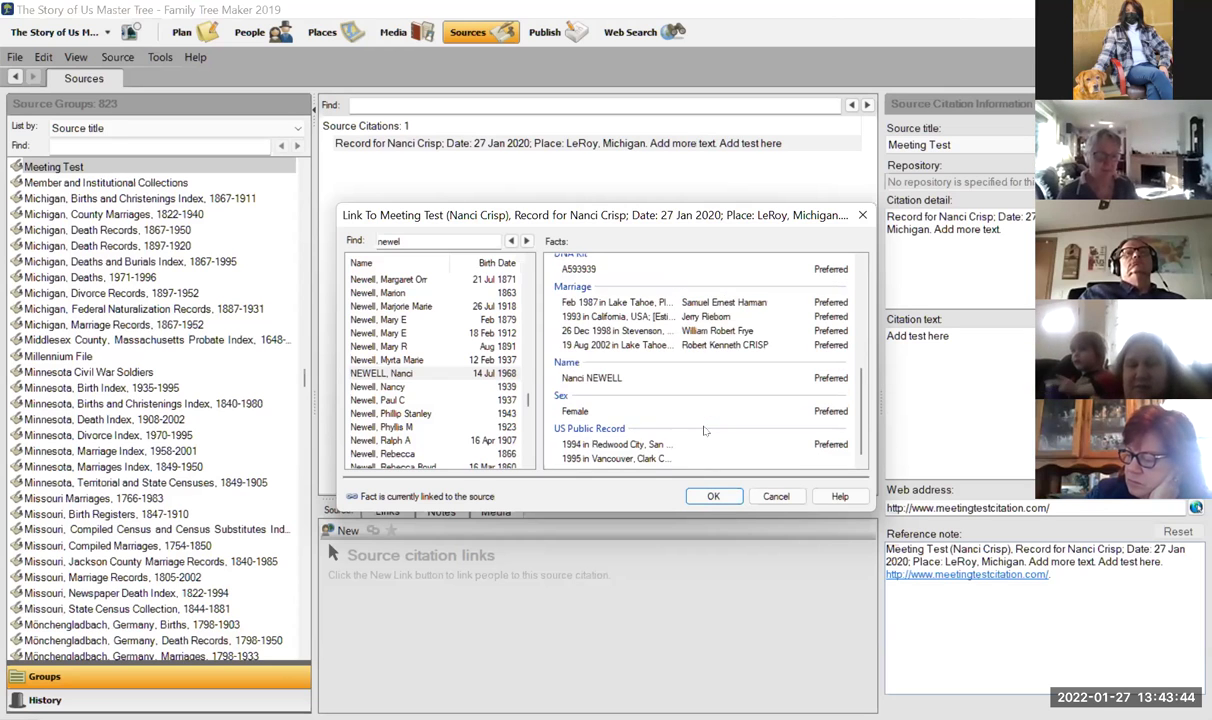
{"action": "scroll", "coordinate": [670, 372], "scroll_direction": "up", "scroll_amount": 5}
{"action": "scroll", "coordinate": [670, 372], "scroll_direction": "up", "scroll_amount": 3}
{"action": "left_click", "coordinate": [637, 325]}
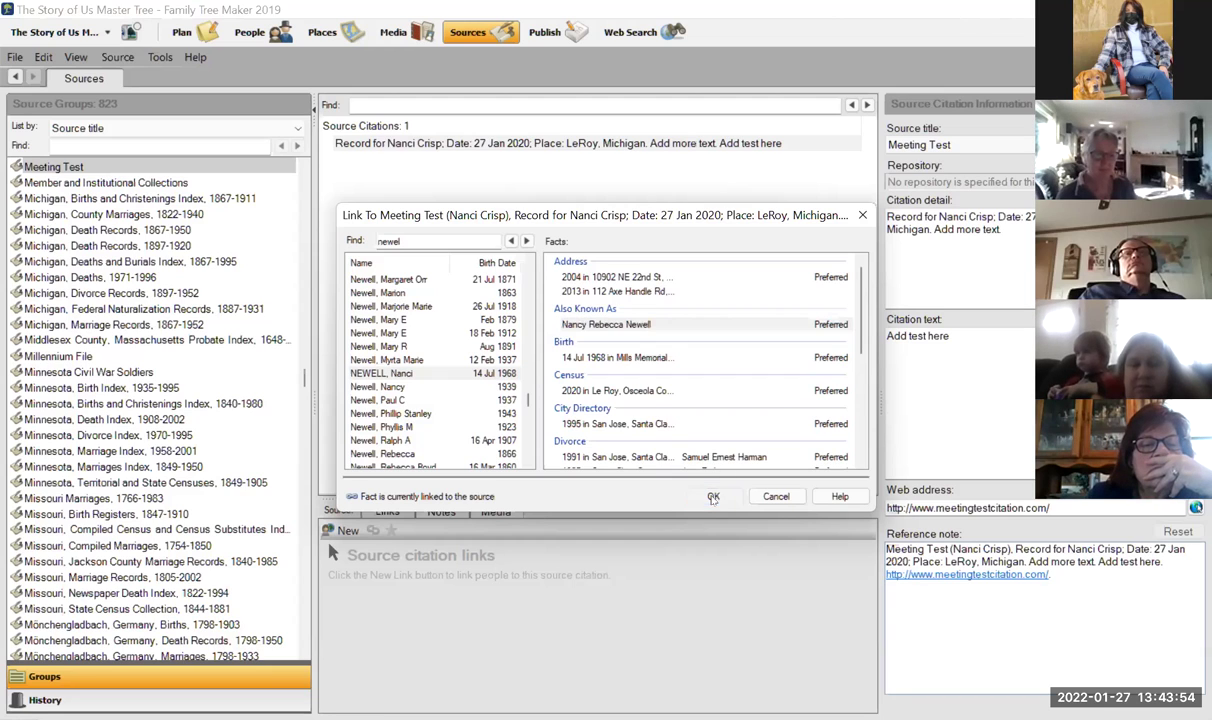
{"action": "left_click", "coordinate": [713, 497]}
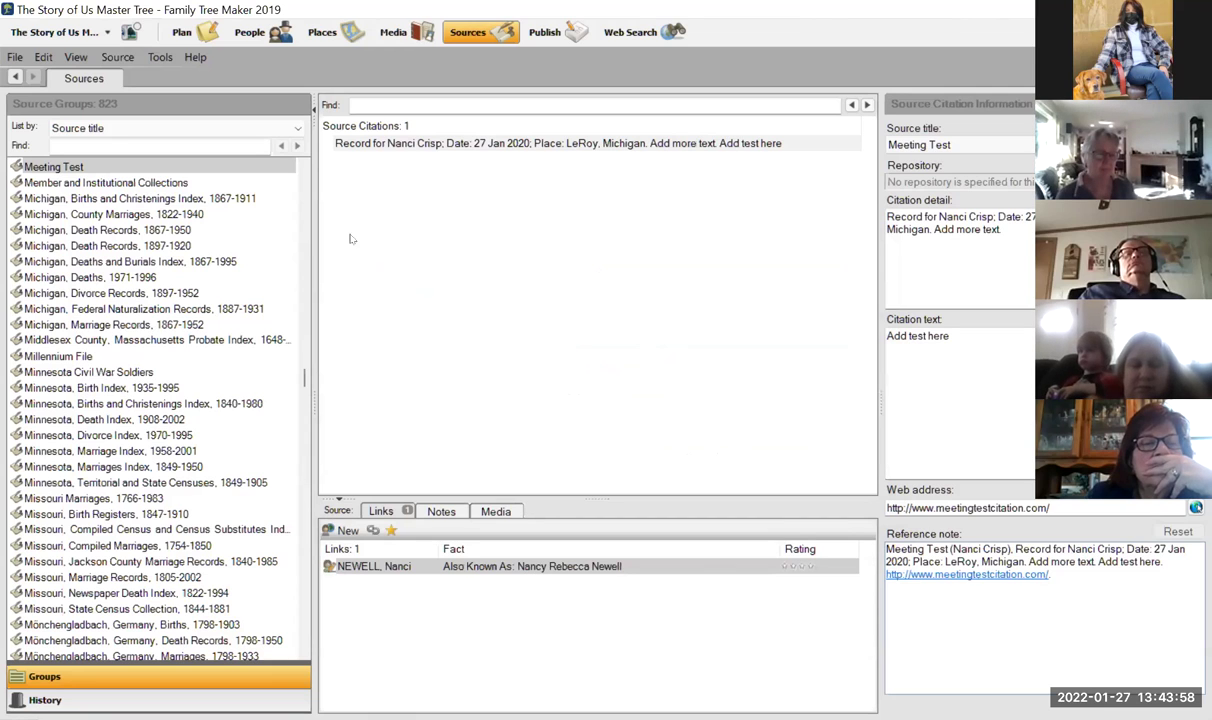
{"action": "left_click", "coordinate": [245, 35]}
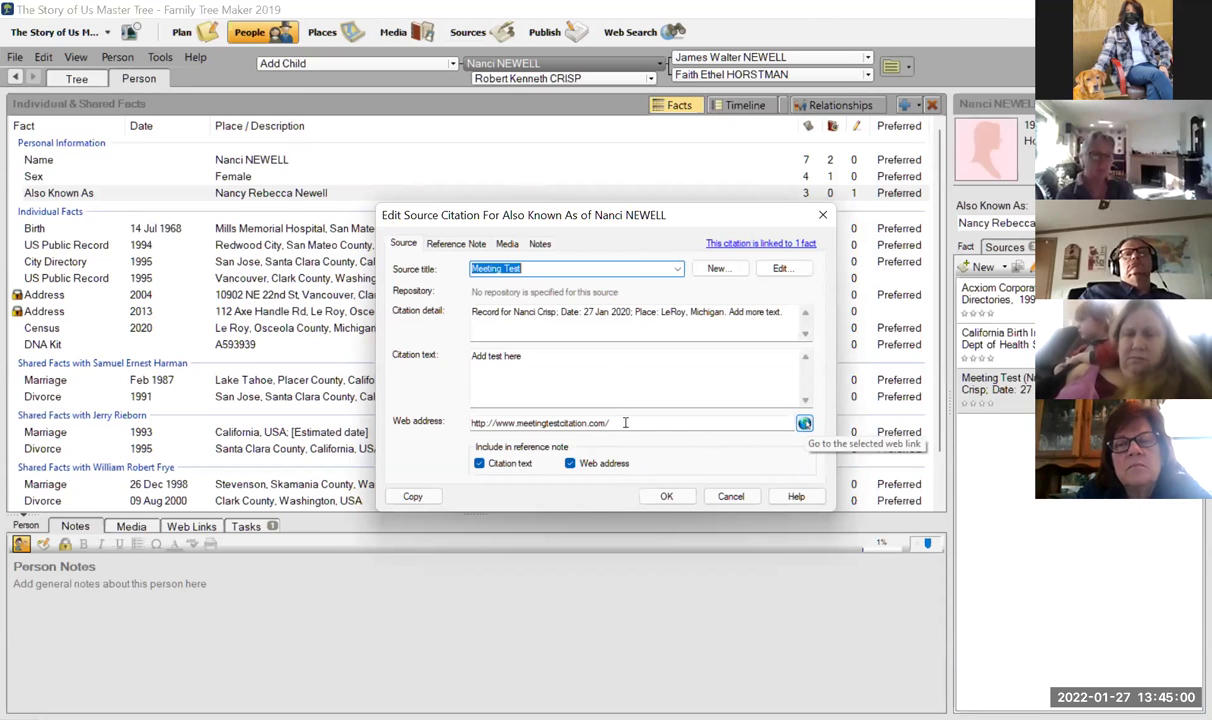
Check the Meeting Test citation's web link, then close the citation editor unchanged, keeping it listed.
{"action": "left_click", "coordinate": [805, 424]}
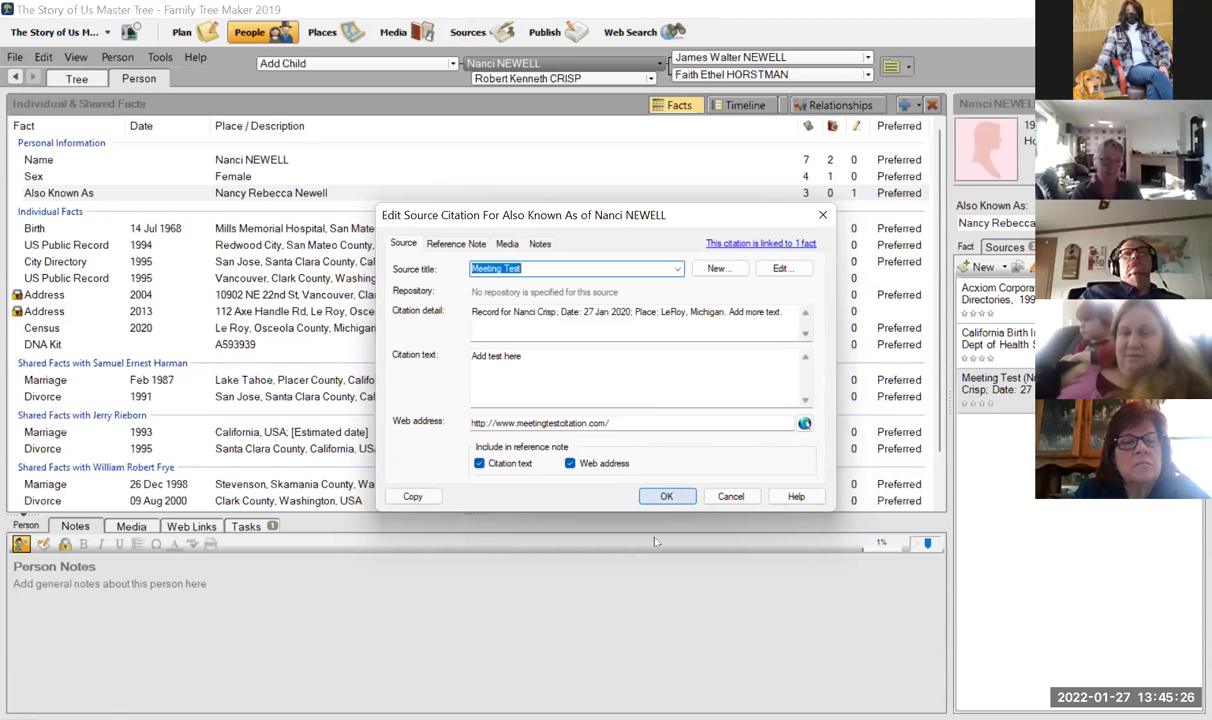
{"action": "left_click", "coordinate": [664, 496]}
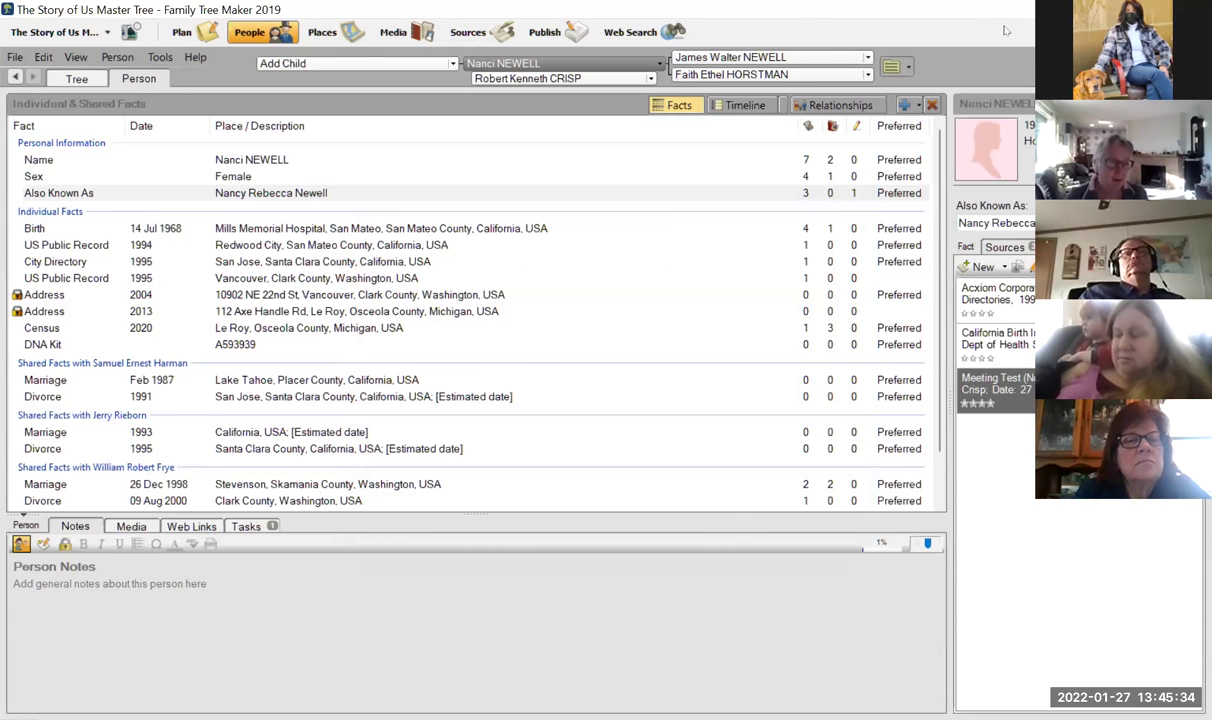
{"action": "double_click", "coordinate": [952, 10]}
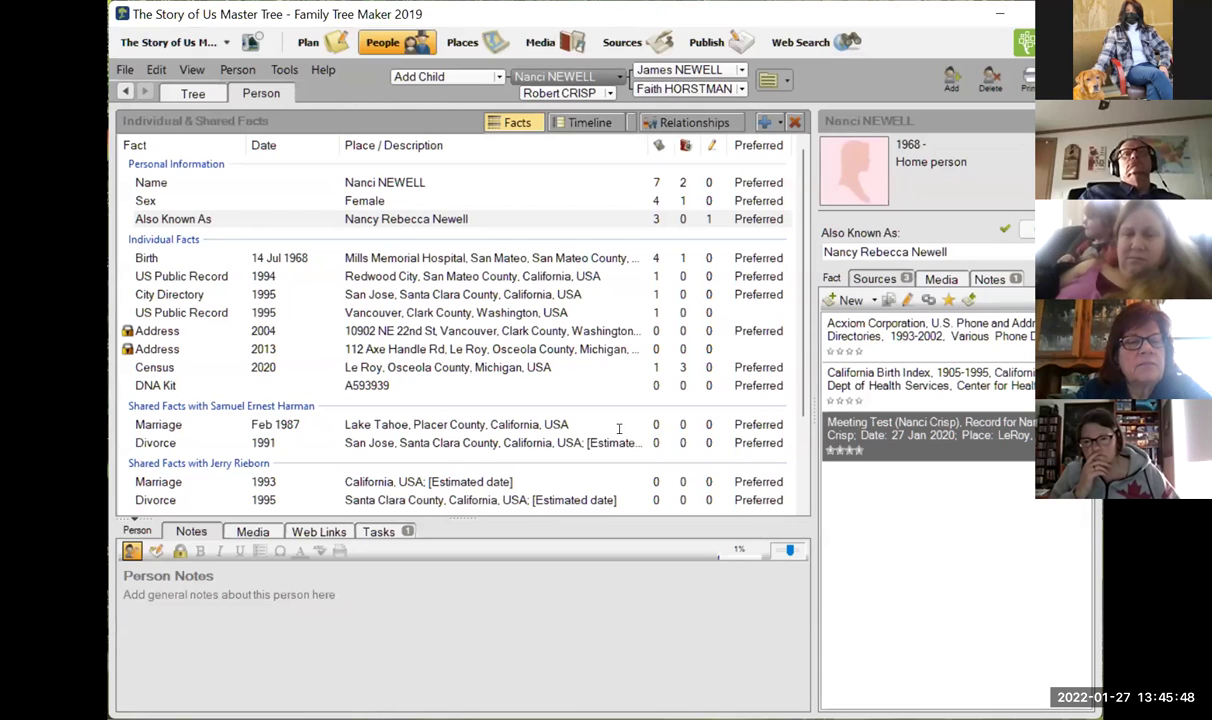
{"action": "double_click", "coordinate": [824, 432]}
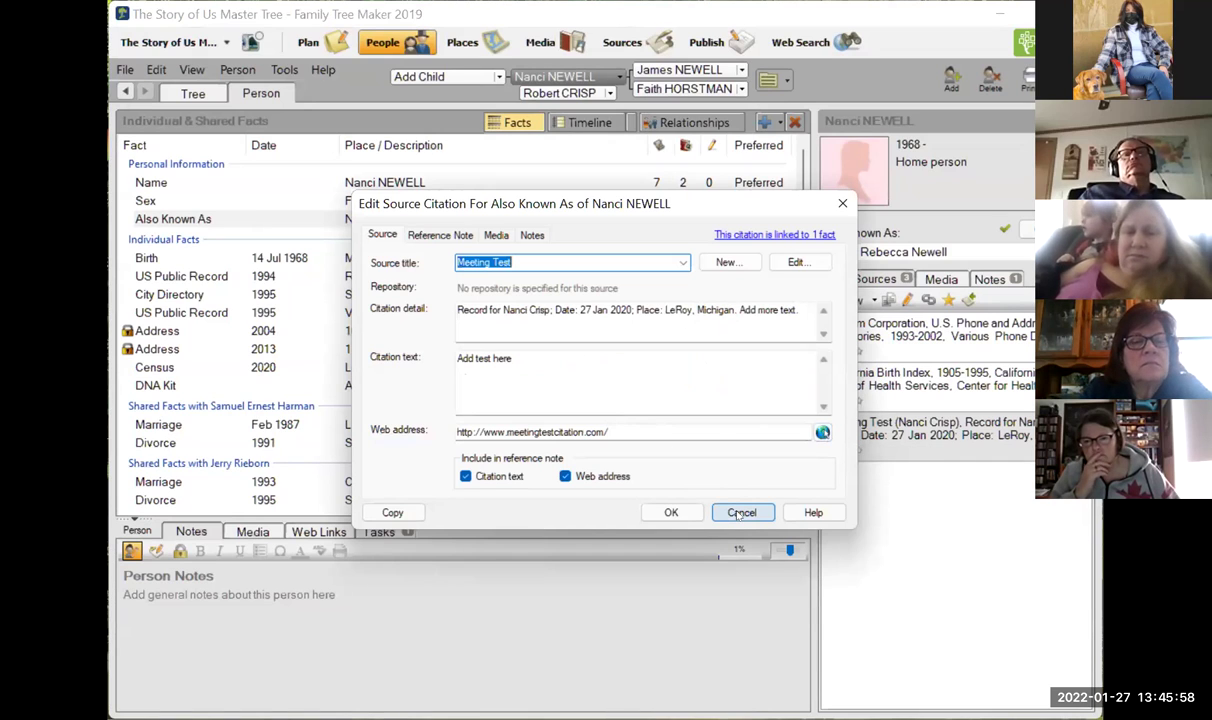
{"action": "left_click", "coordinate": [739, 514]}
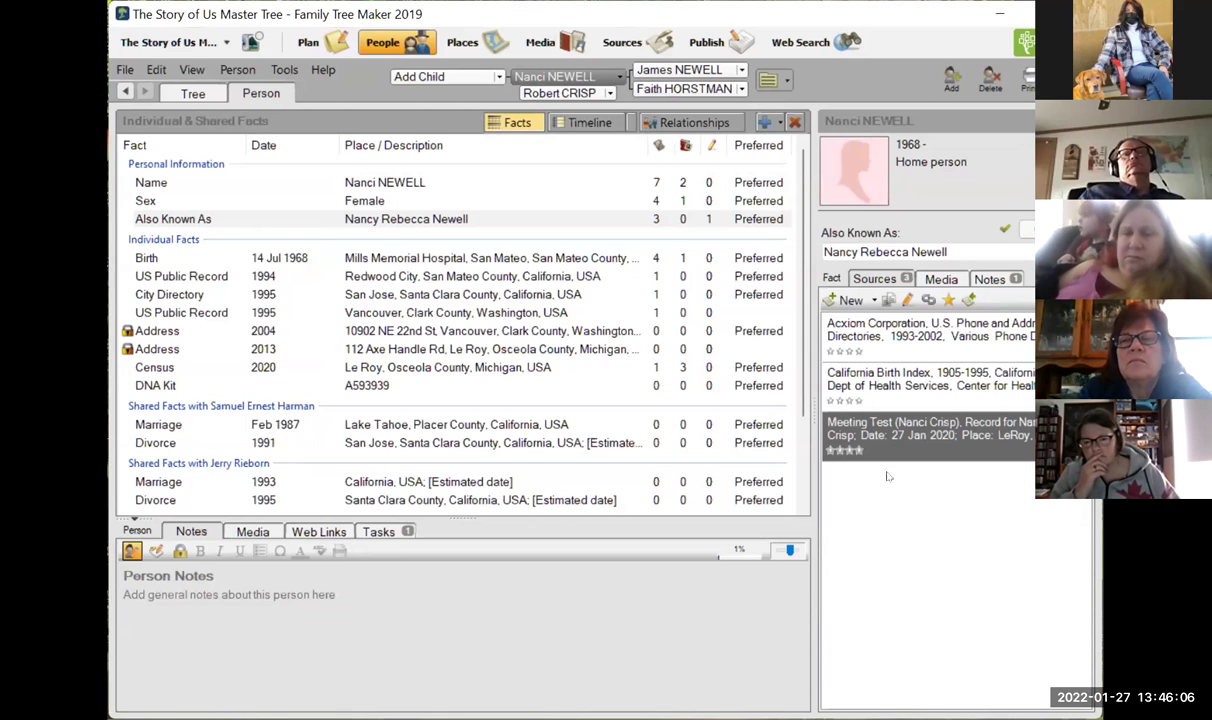
In Sources, append 'Note: website is no longer active.' to the Meeting Test citation detail.
{"action": "left_click", "coordinate": [635, 43]}
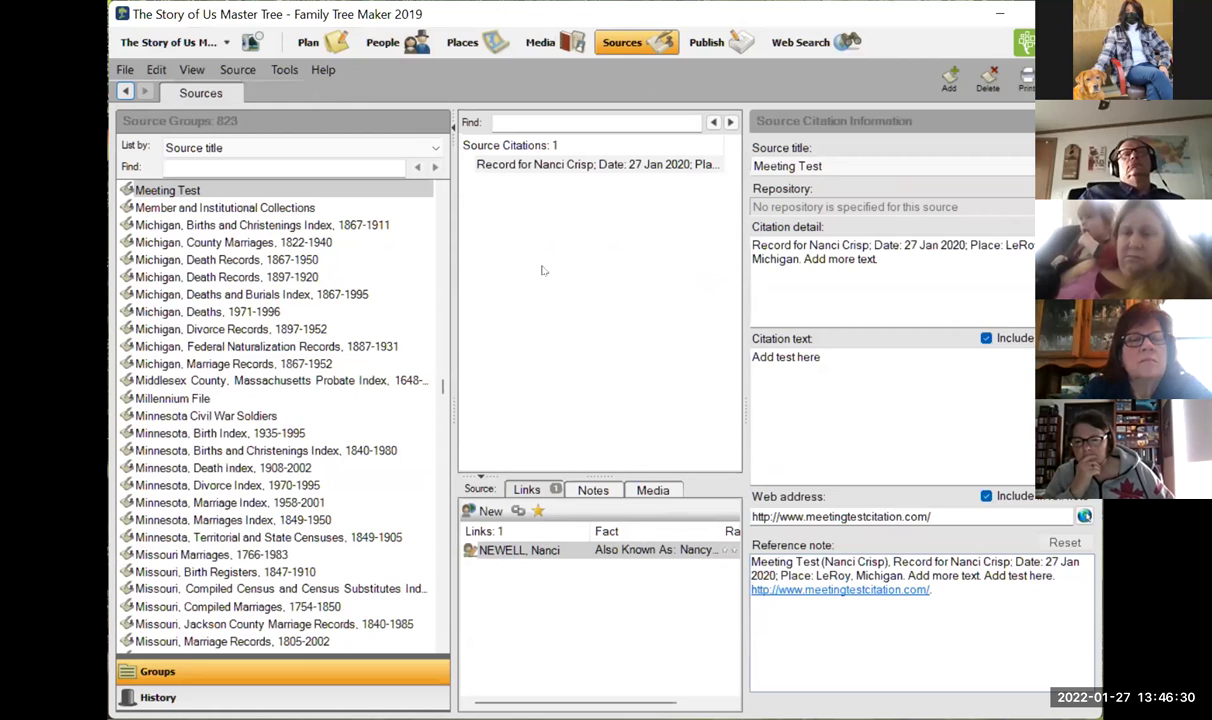
{"action": "left_click", "coordinate": [901, 259]}
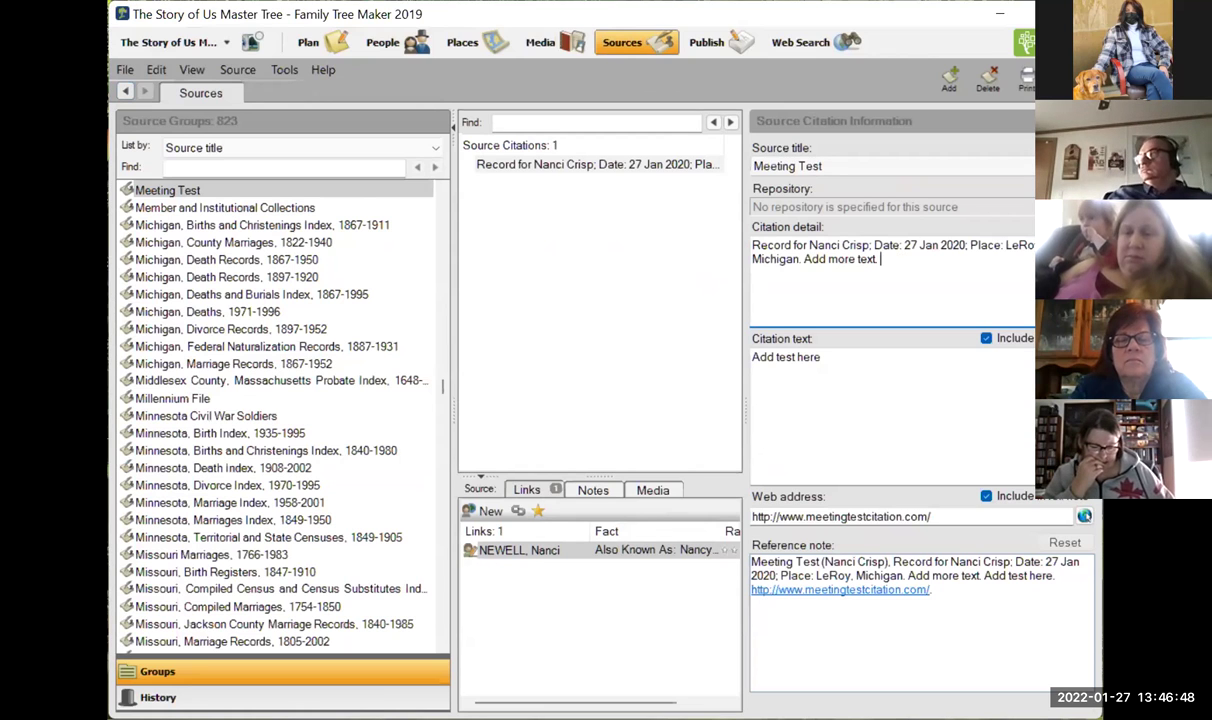
{"action": "type", "text": "Note: "}
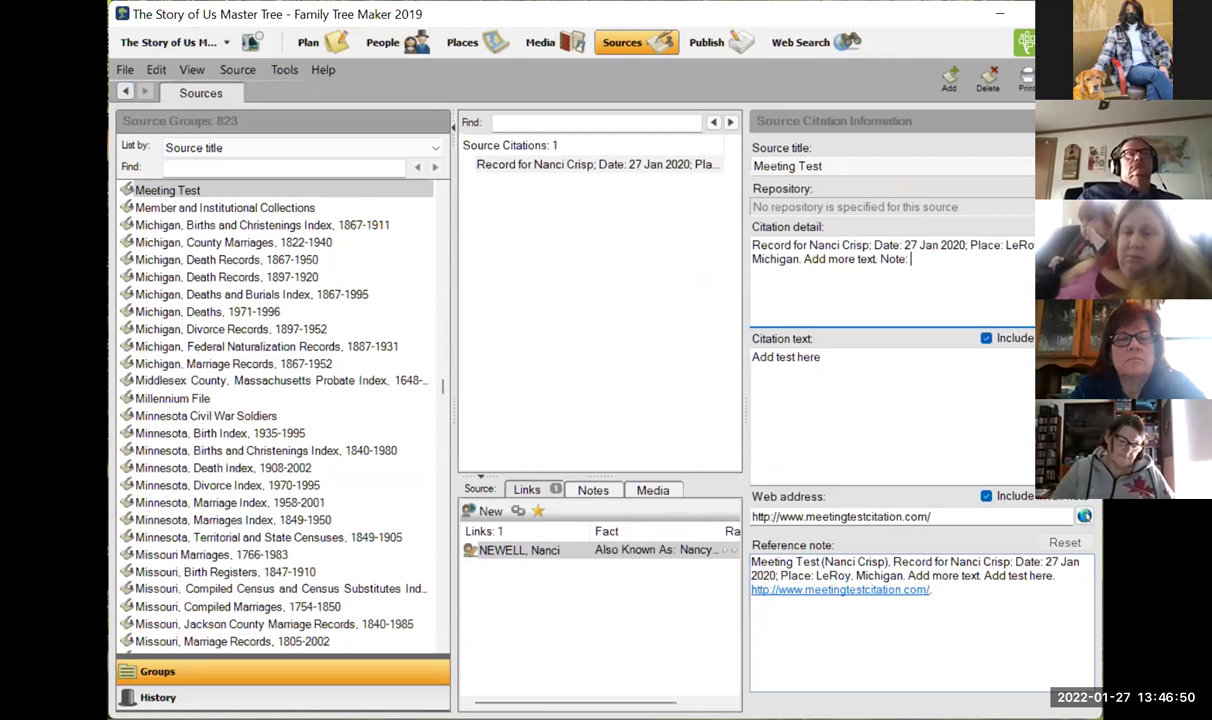
{"action": "type", "text": "website is no longer acti"}
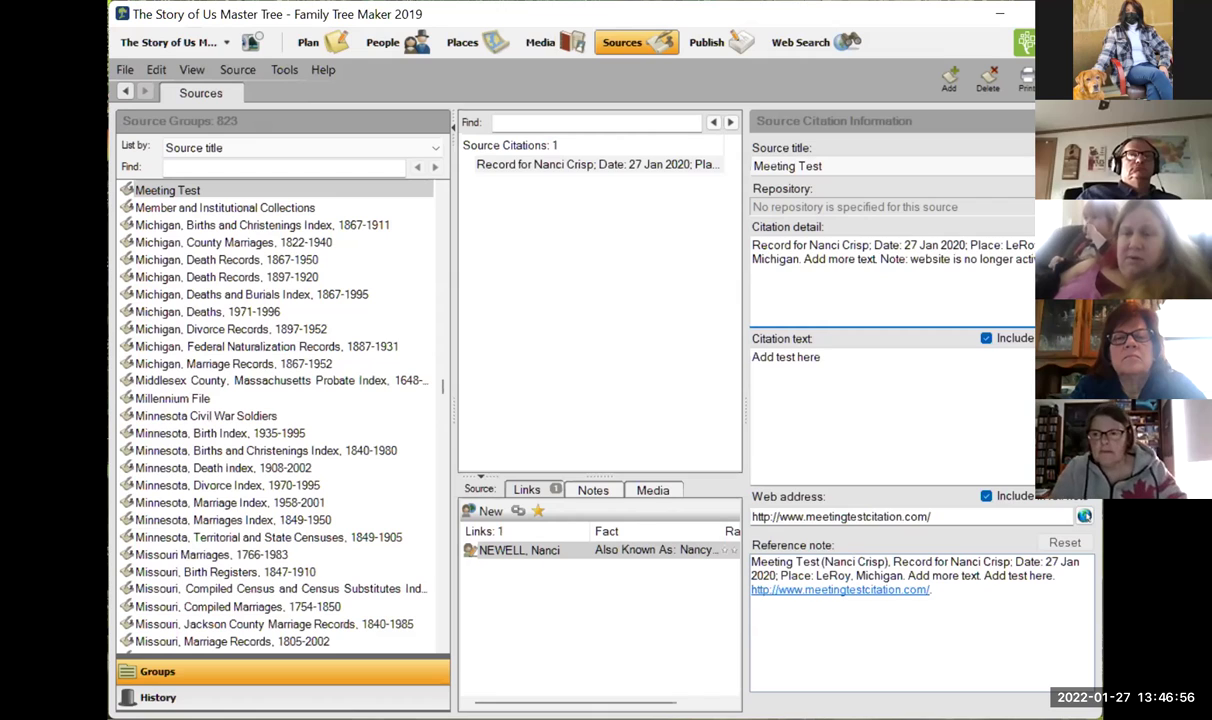
{"action": "key", "text": "Tab"}
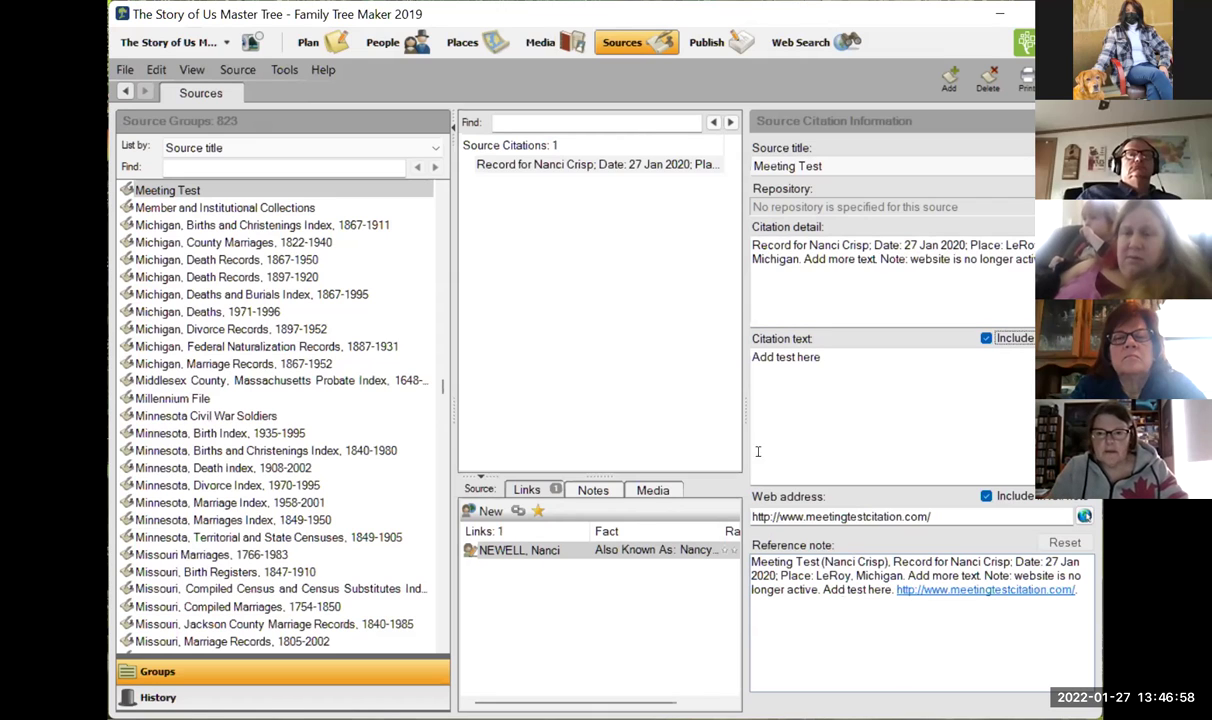
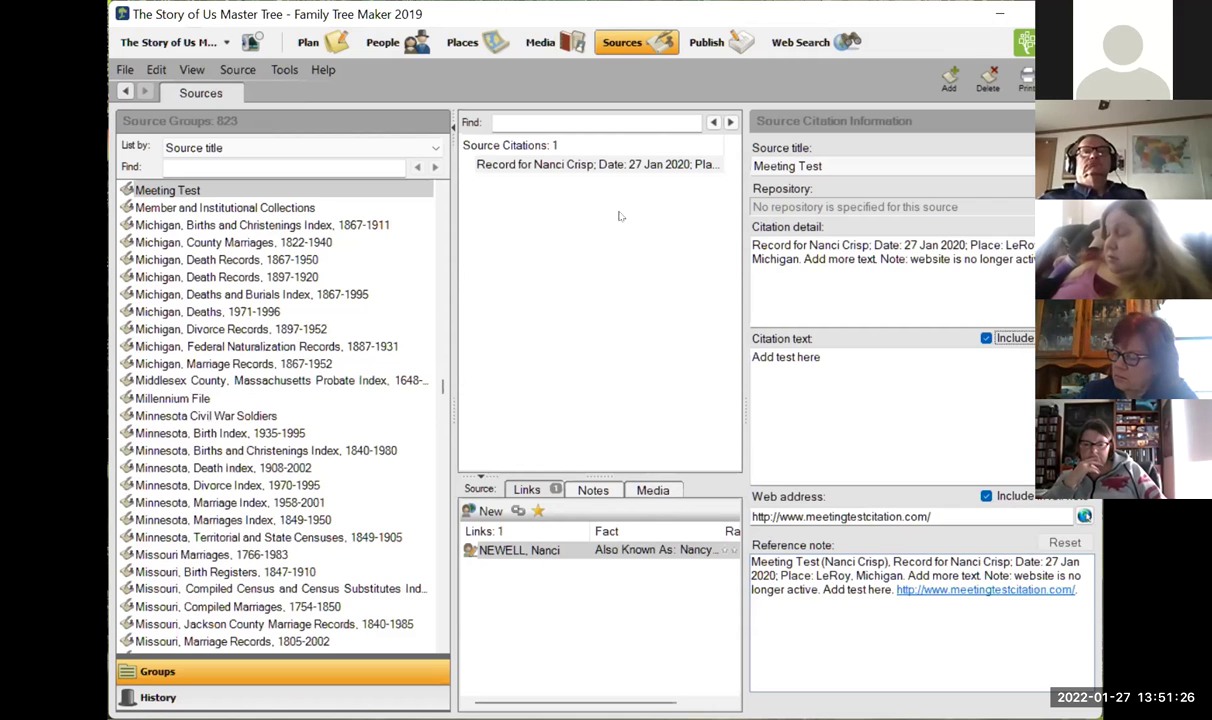
Show the Meeting Test source's Media tab and open the New media dropdown.
{"action": "left_click", "coordinate": [652, 490]}
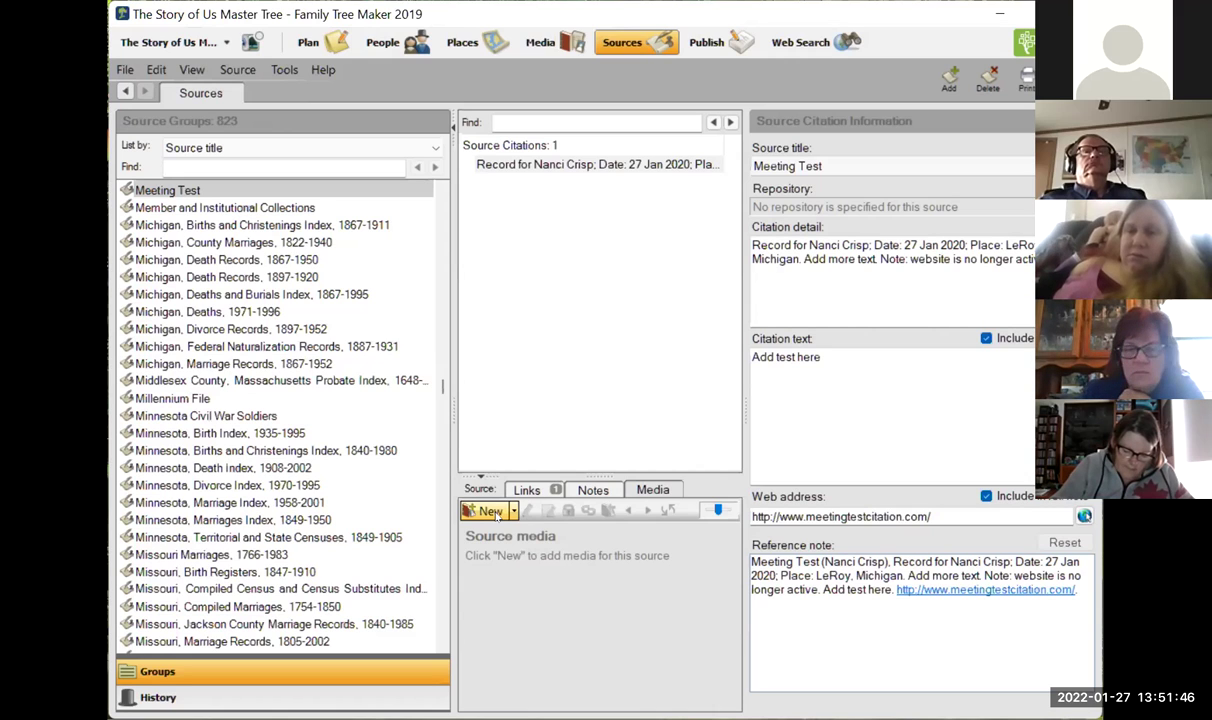
{"action": "left_click", "coordinate": [512, 513]}
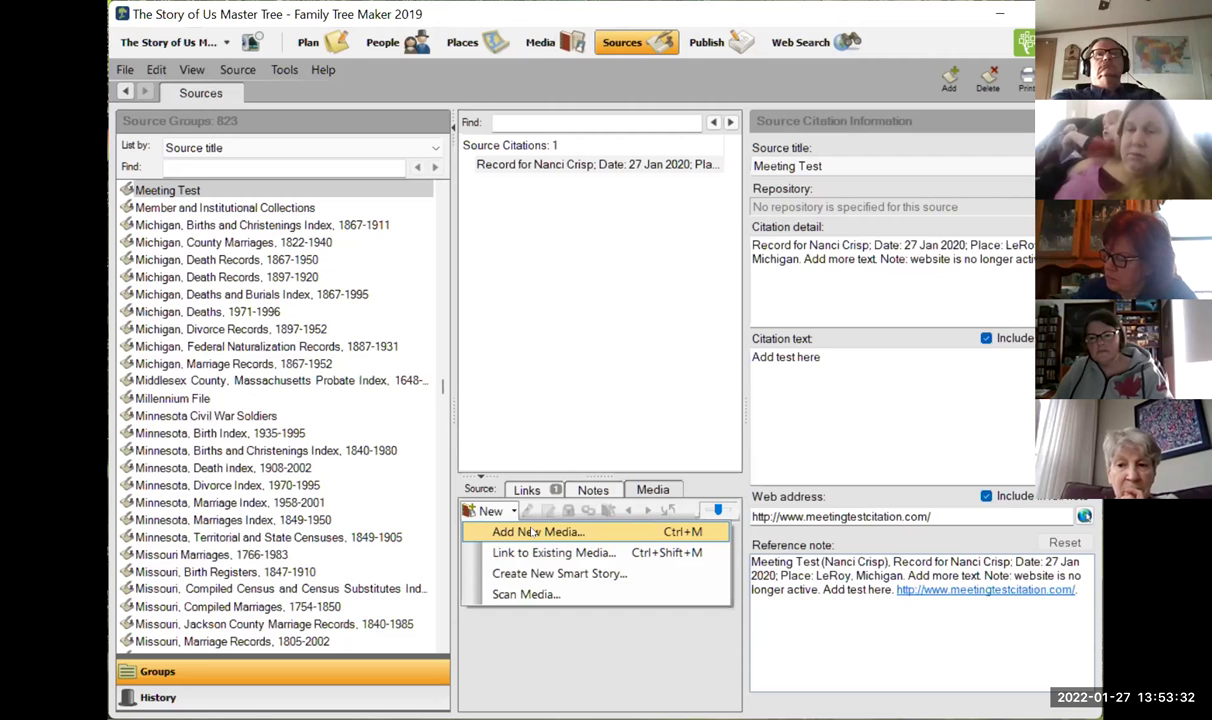
Choose Add New Media to browse for a file to attach.
{"action": "left_click", "coordinate": [535, 532]}
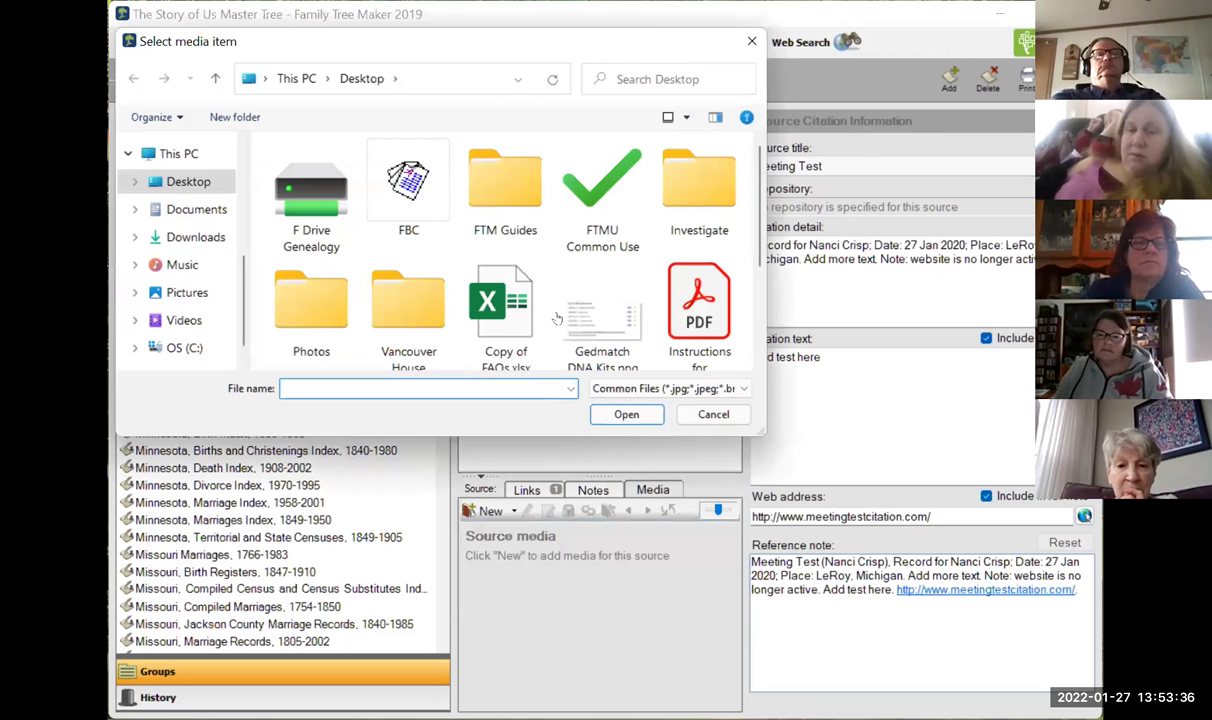
Pick Sources_Citations_Screenshot.png from the Desktop listing as the new source media.
{"action": "scroll", "coordinate": [523, 291], "scroll_direction": "down", "scroll_amount": 2}
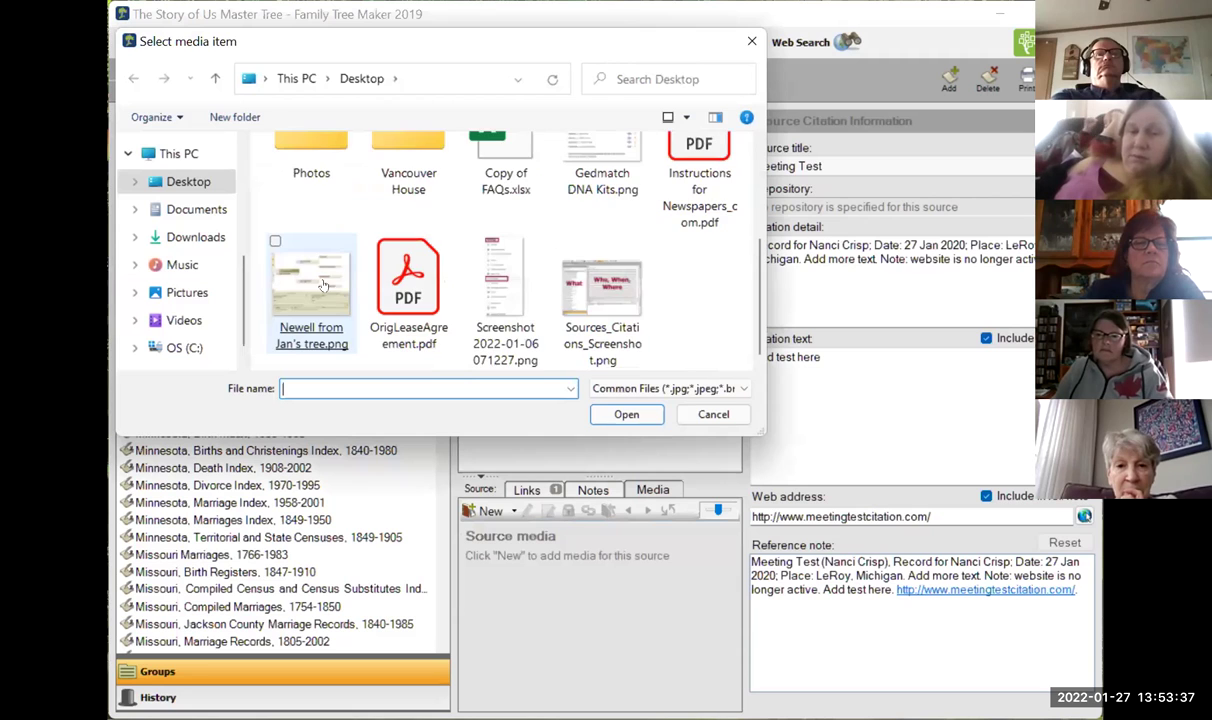
{"action": "double_click", "coordinate": [594, 291]}
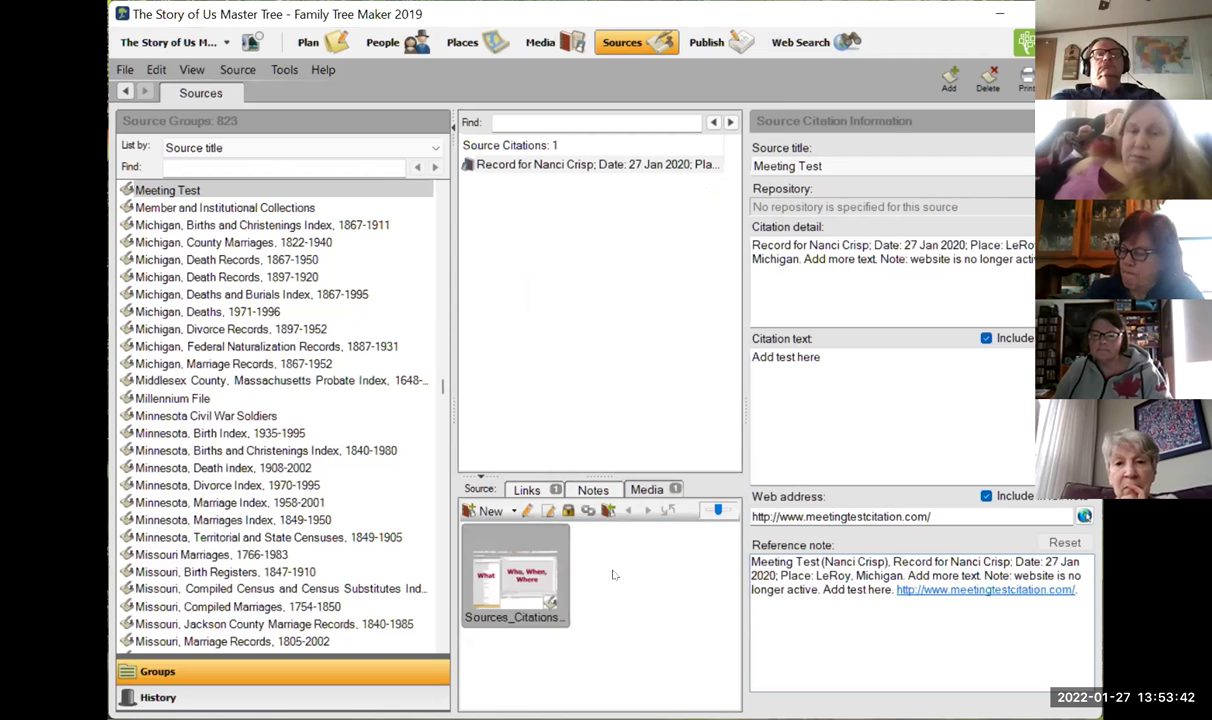
Rename the attached screenshot file to the person's full name followed by '_Test'.
{"action": "mouse_move", "coordinate": [511, 576]}
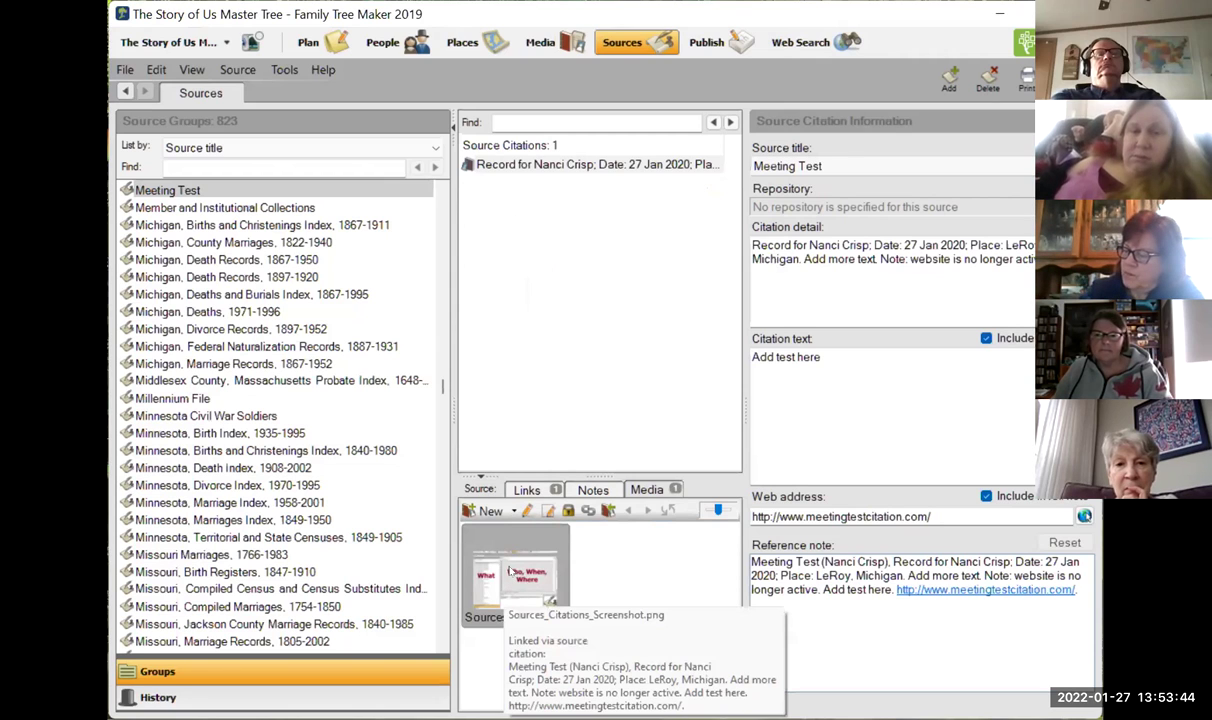
{"action": "right_click", "coordinate": [511, 571]}
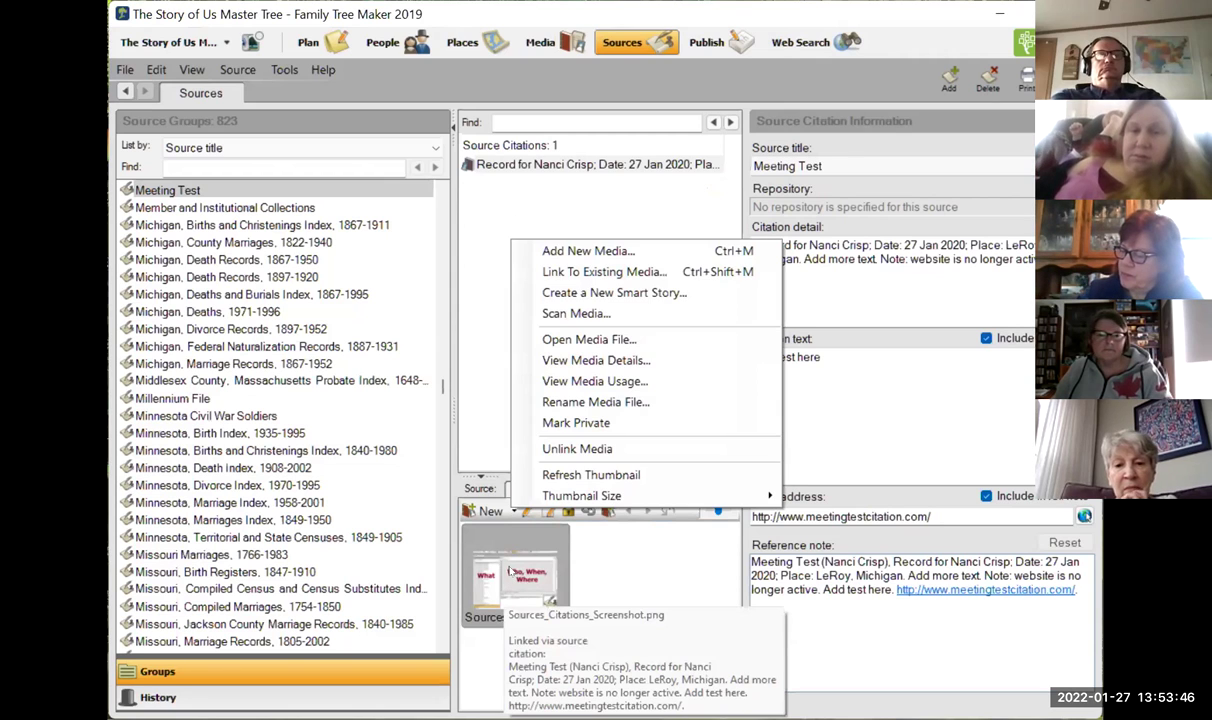
{"action": "left_click", "coordinate": [583, 404]}
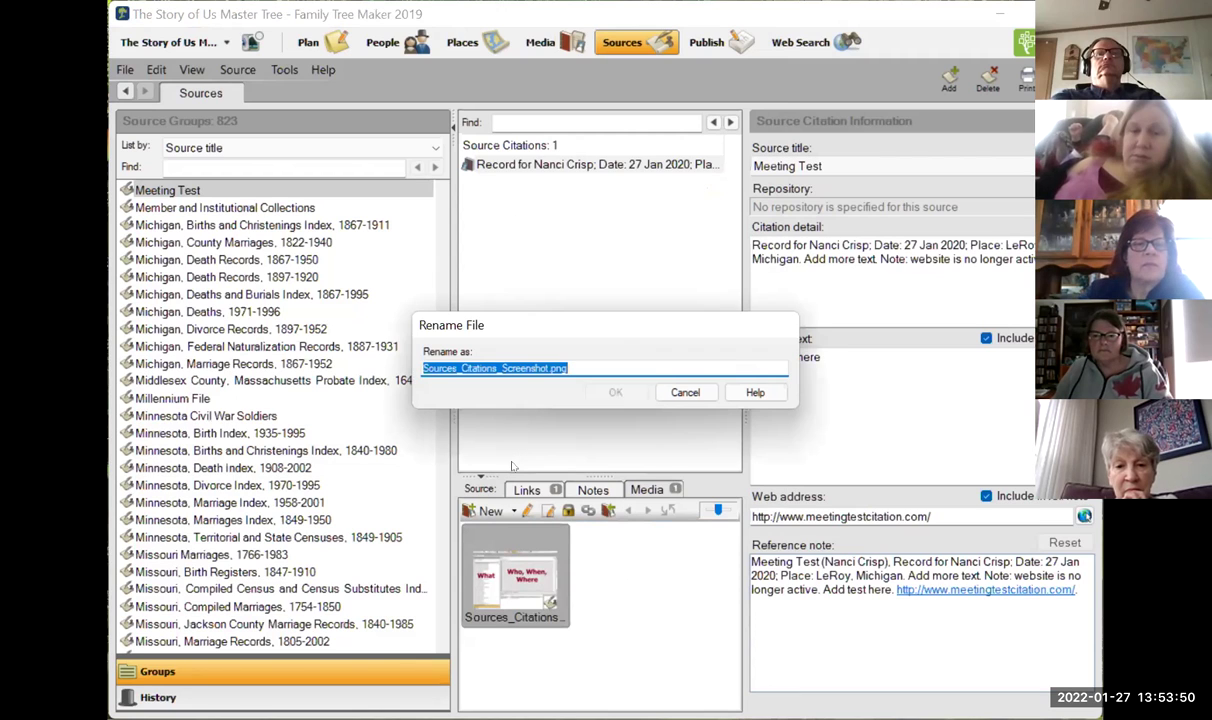
{"action": "key", "text": "BackSpace"}
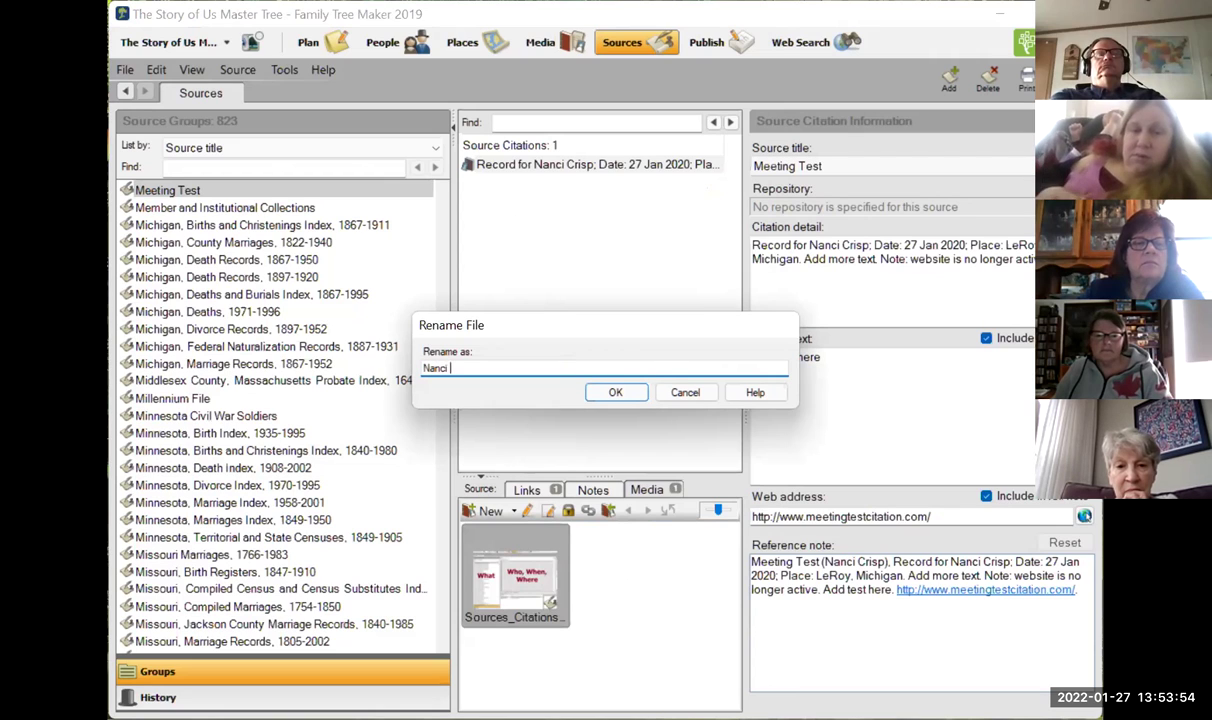
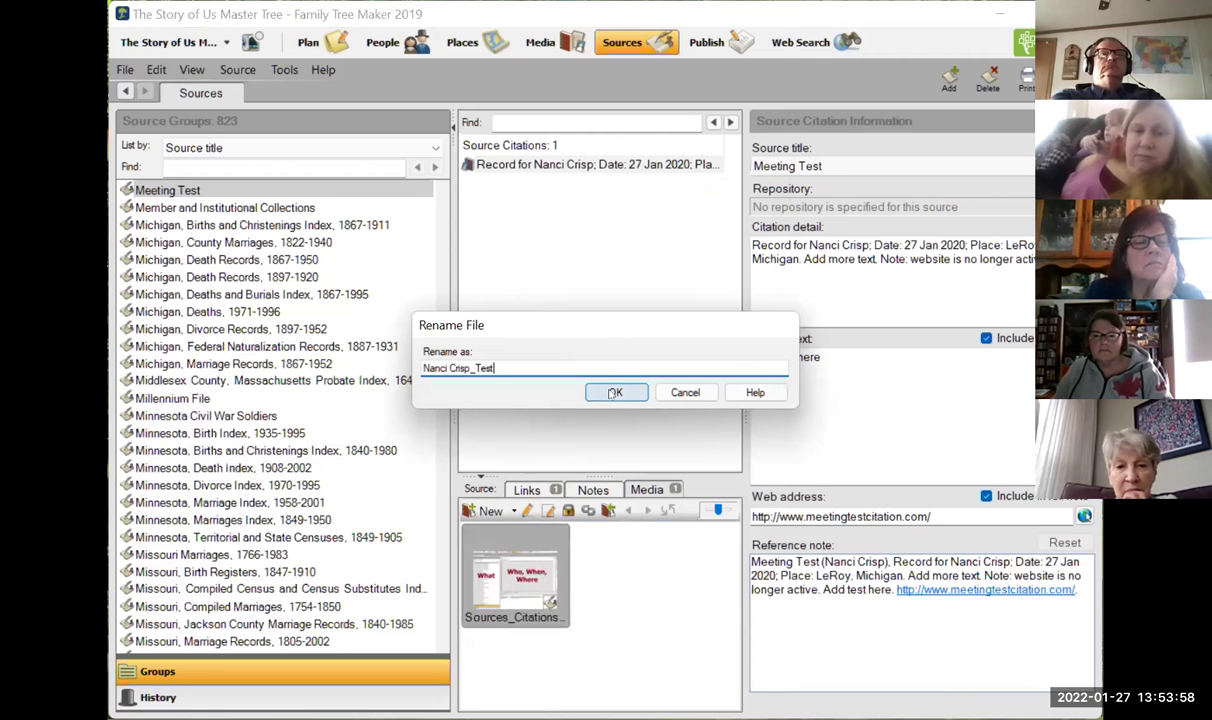
{"action": "left_click", "coordinate": [615, 393]}
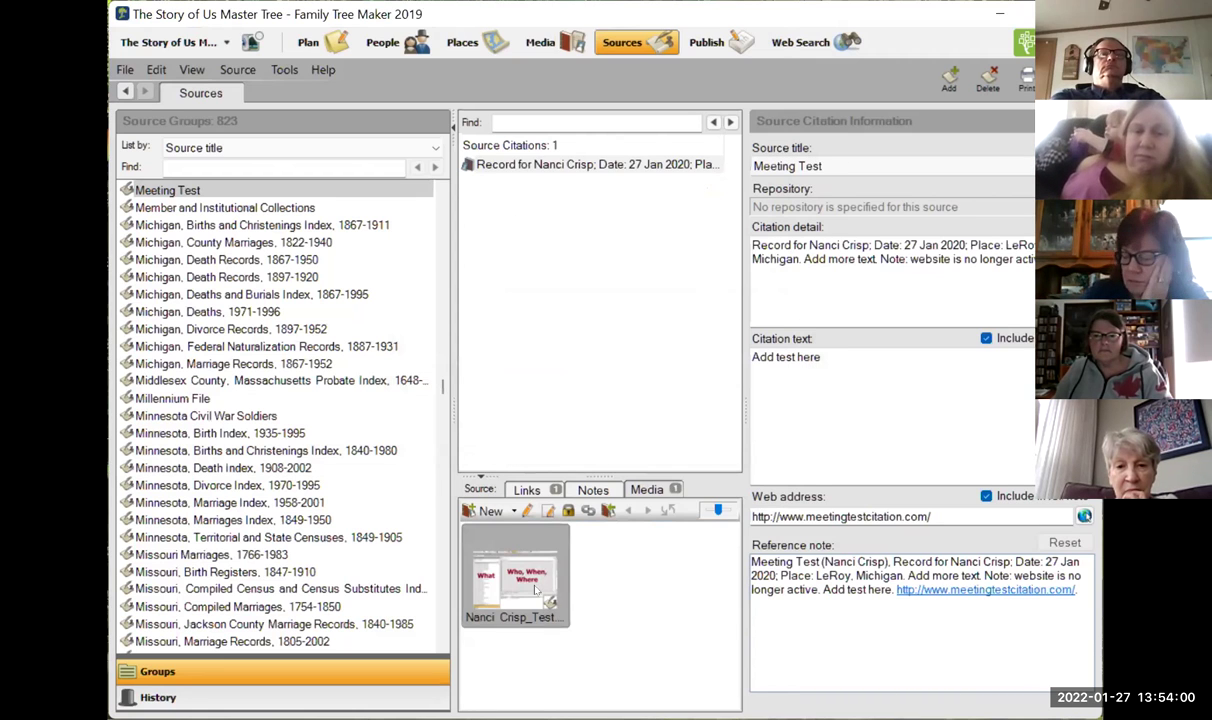
{"action": "mouse_move", "coordinate": [535, 591]}
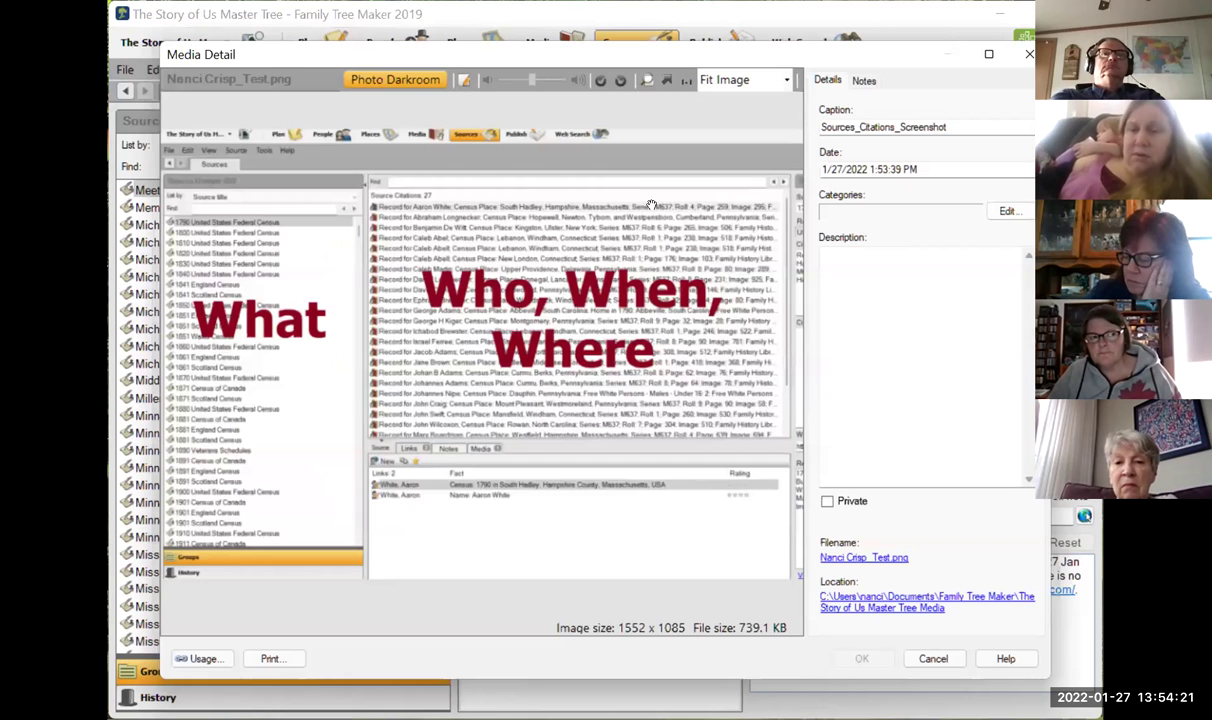
Open the media details and describe the photo as added to Ancestry by the person on 27 Jan 2022.
{"action": "double_click", "coordinate": [535, 591]}
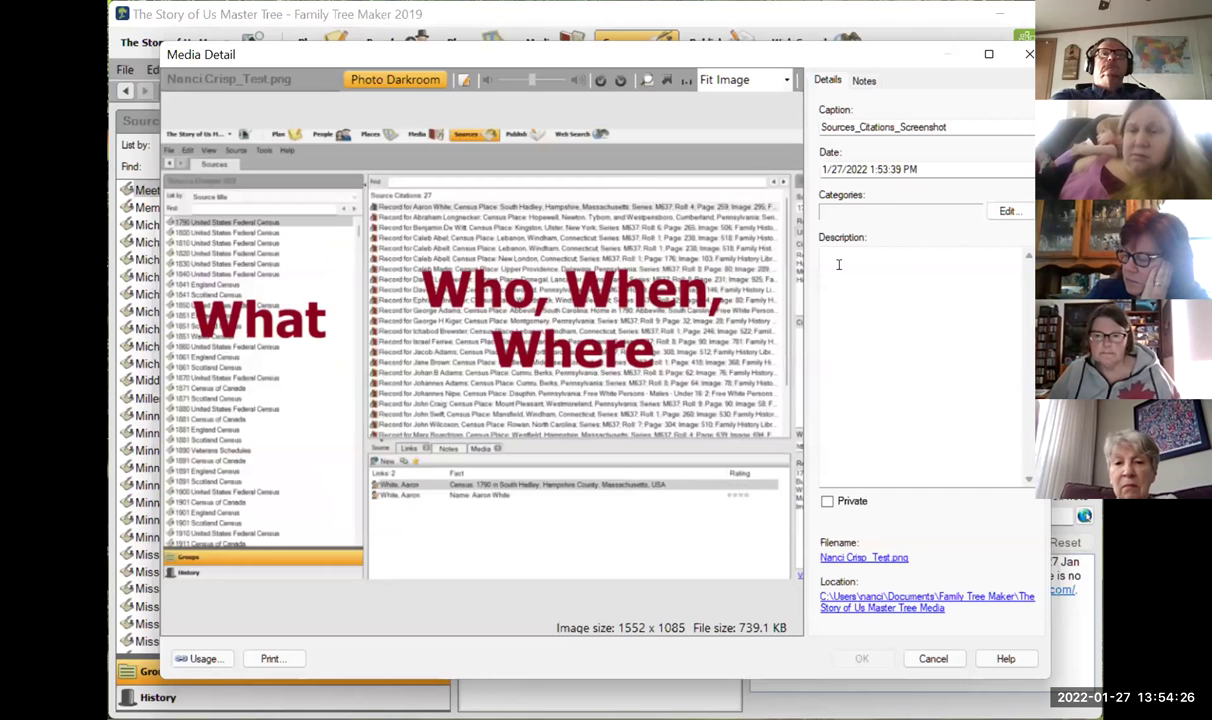
{"action": "left_click", "coordinate": [851, 267]}
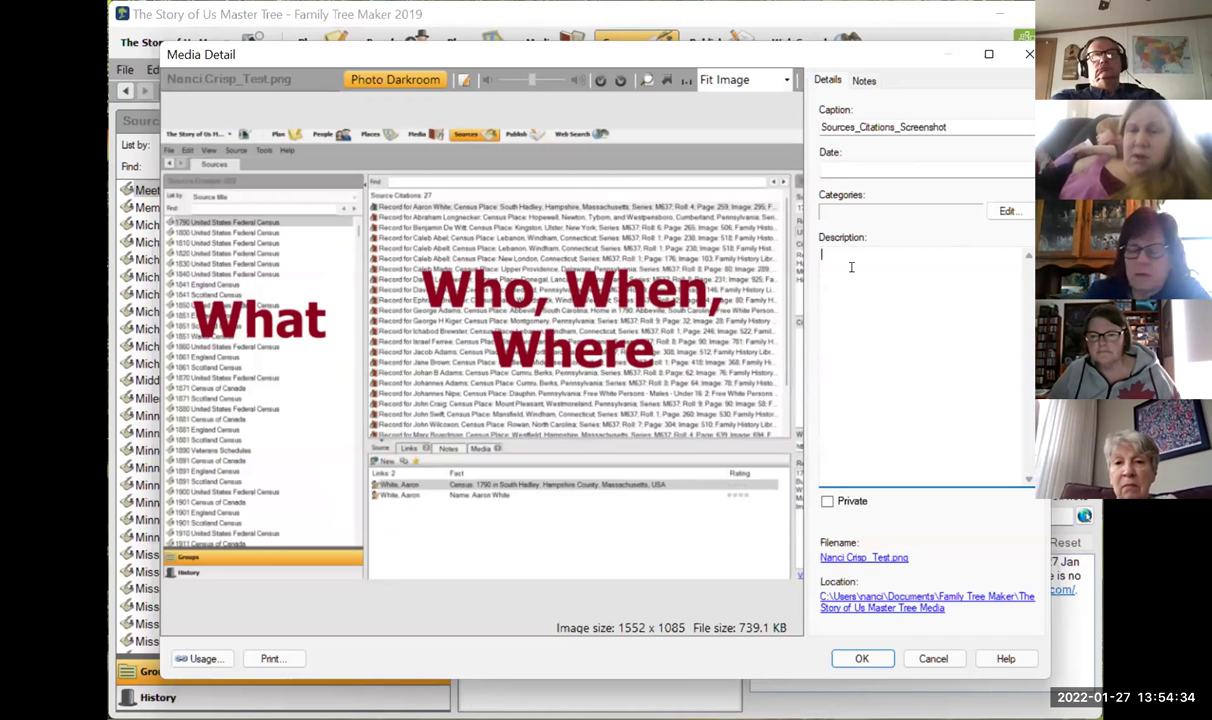
{"action": "type", "text": "Photo obt"}
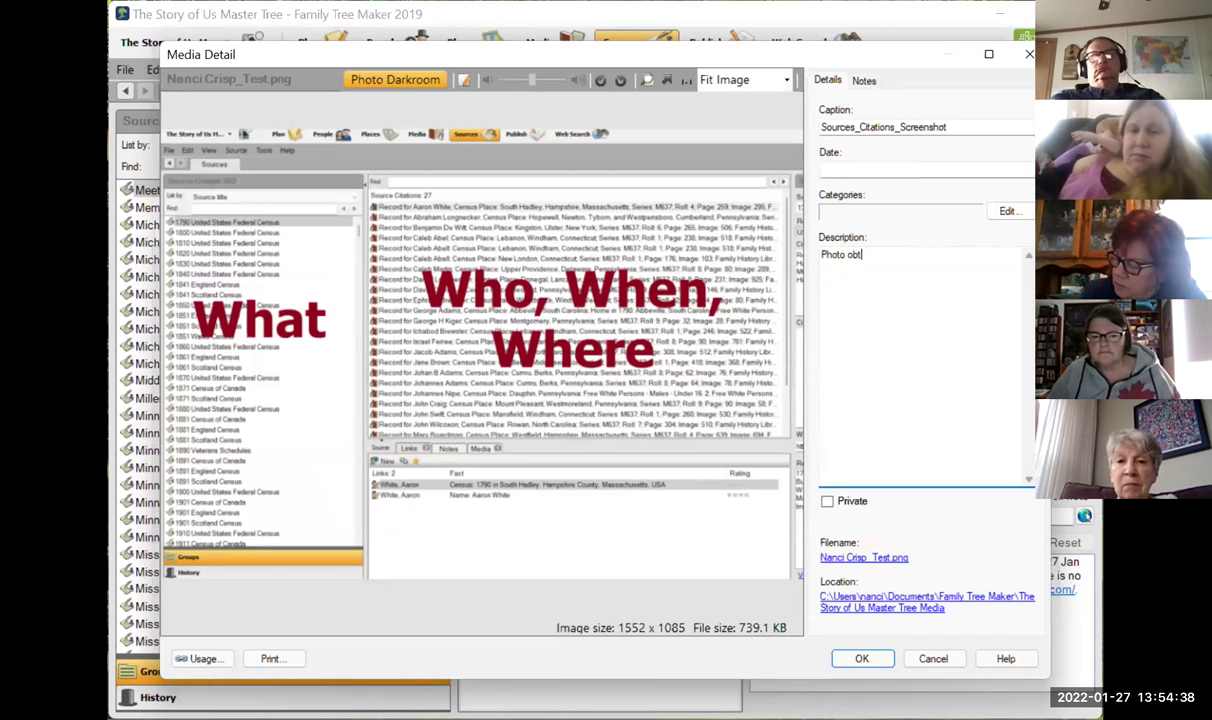
{"action": "type", "text": "ained"}
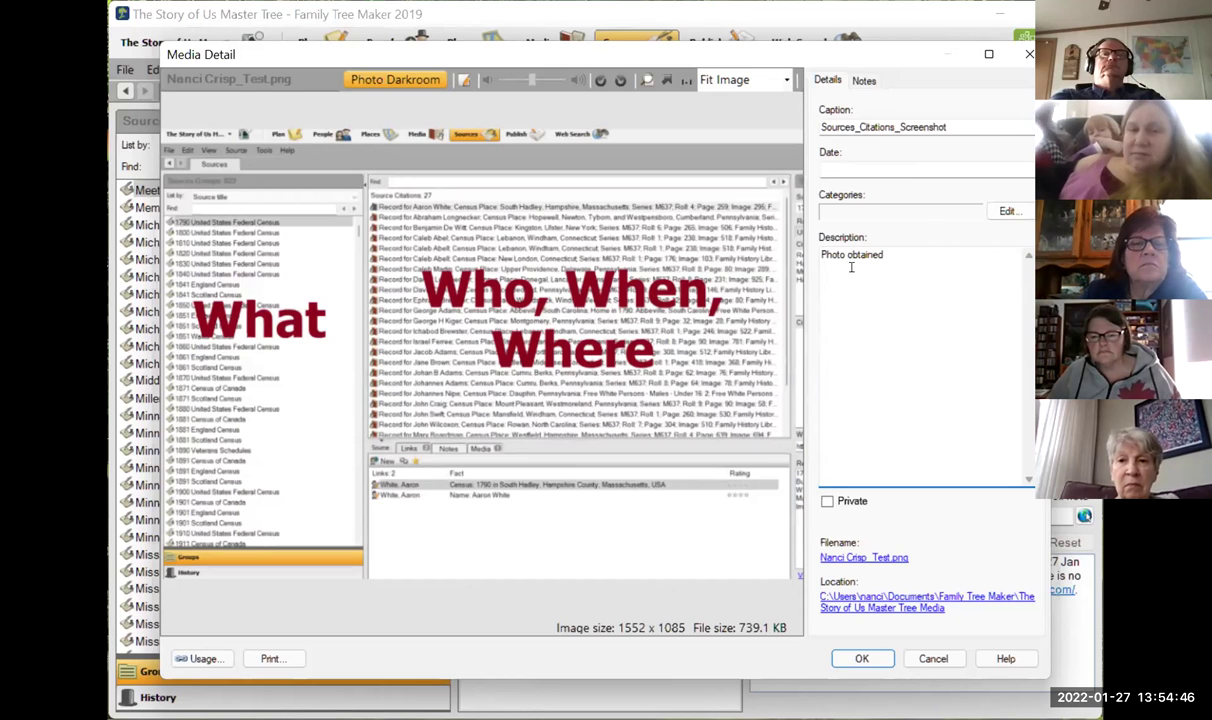
{"action": "key", "text": "BackSpace"}
{"action": "key", "text": "BackSpace"}
{"action": "key", "text": "BackSpace"}
{"action": "key", "text": "BackSpace"}
{"action": "key", "text": "BackSpace"}
{"action": "key", "text": "BackSpace"}
{"action": "key", "text": "BackSpace"}
{"action": "key", "text": "BackSpace"}
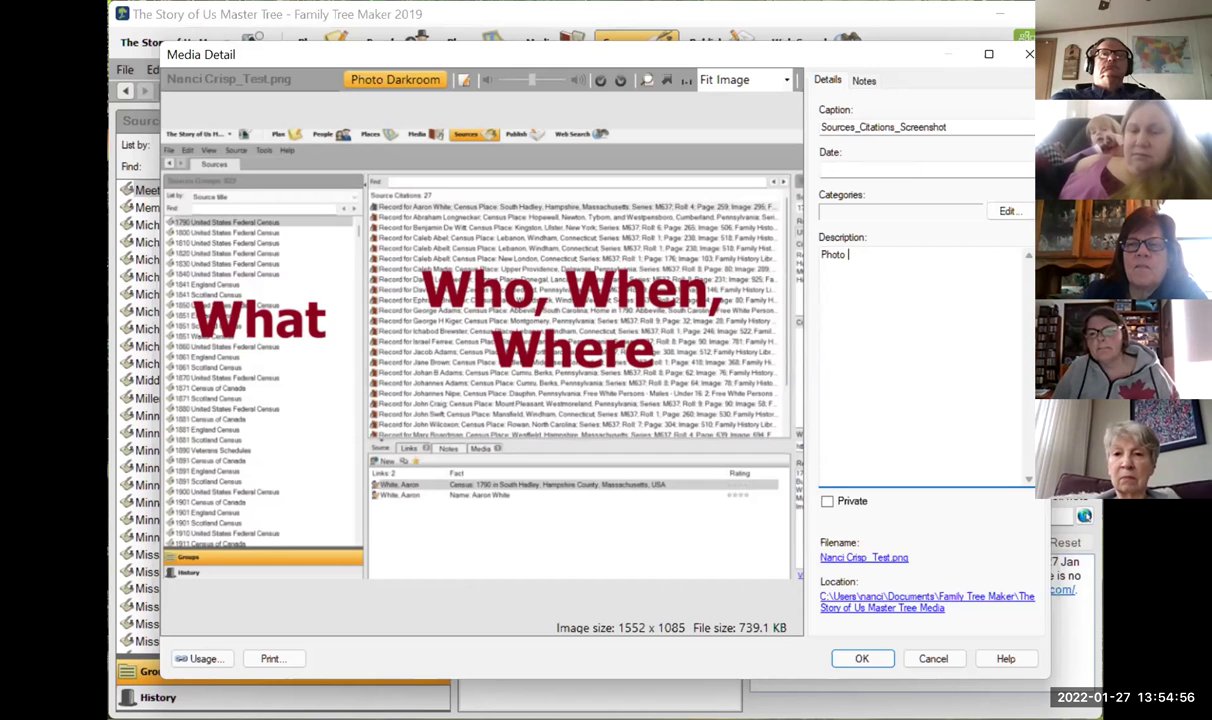
{"action": "type", "text": "added to "}
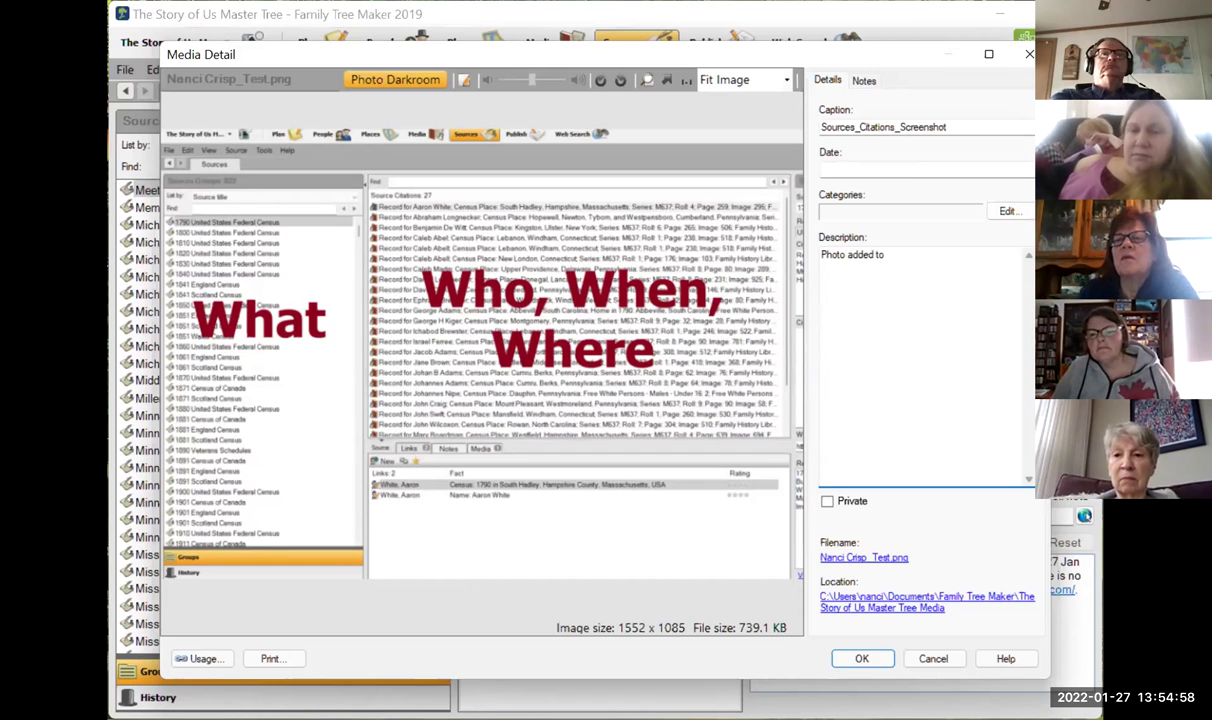
{"action": "type", "text": "Ancestry"}
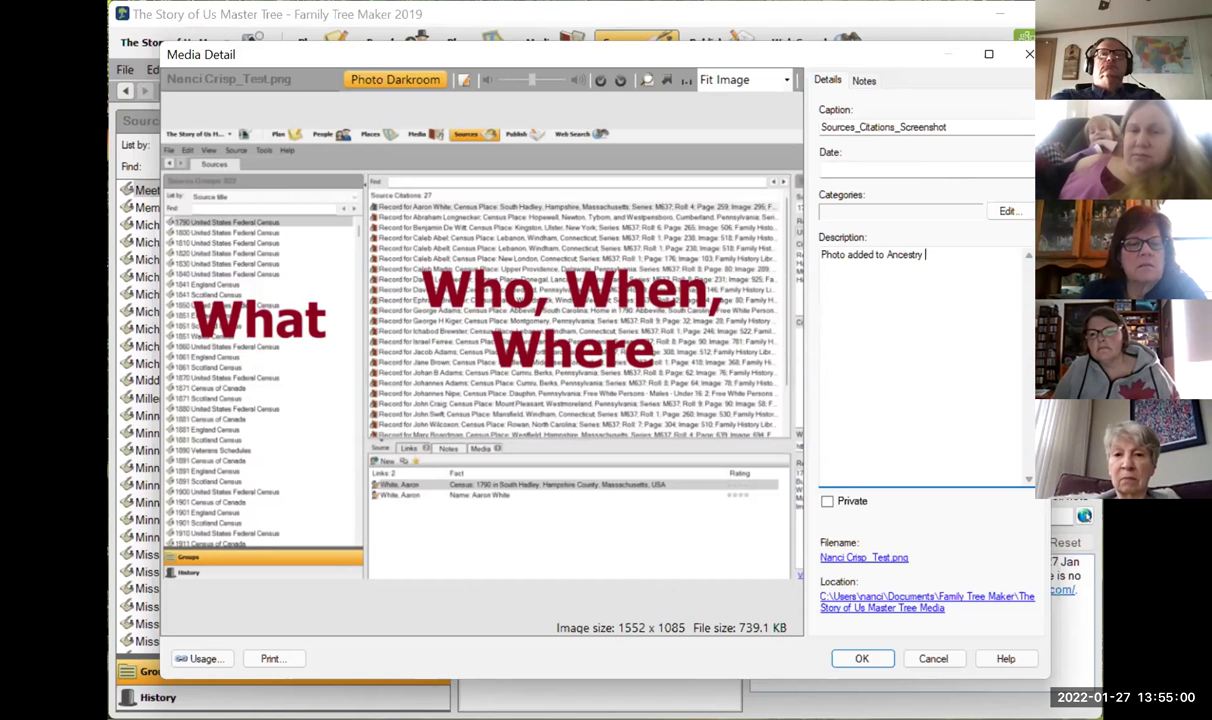
{"action": "type", "text": " by "}
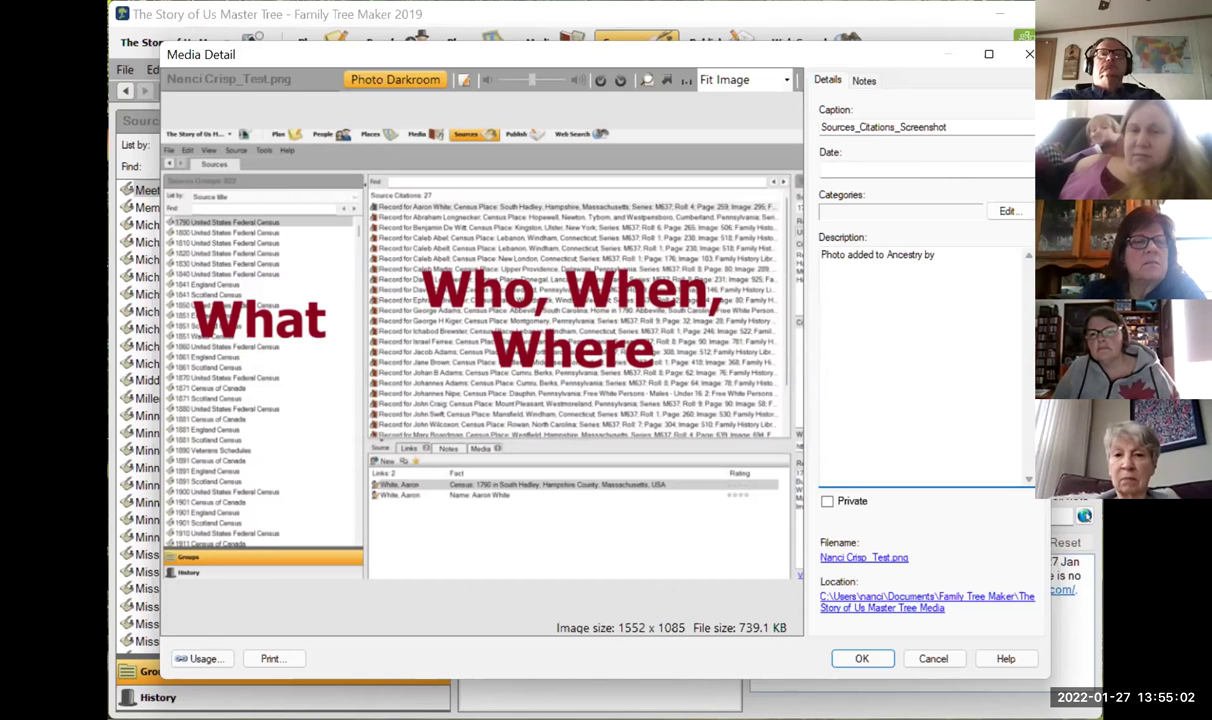
{"action": "type", "text": "A"}
{"action": "key", "text": "BackSpace"}
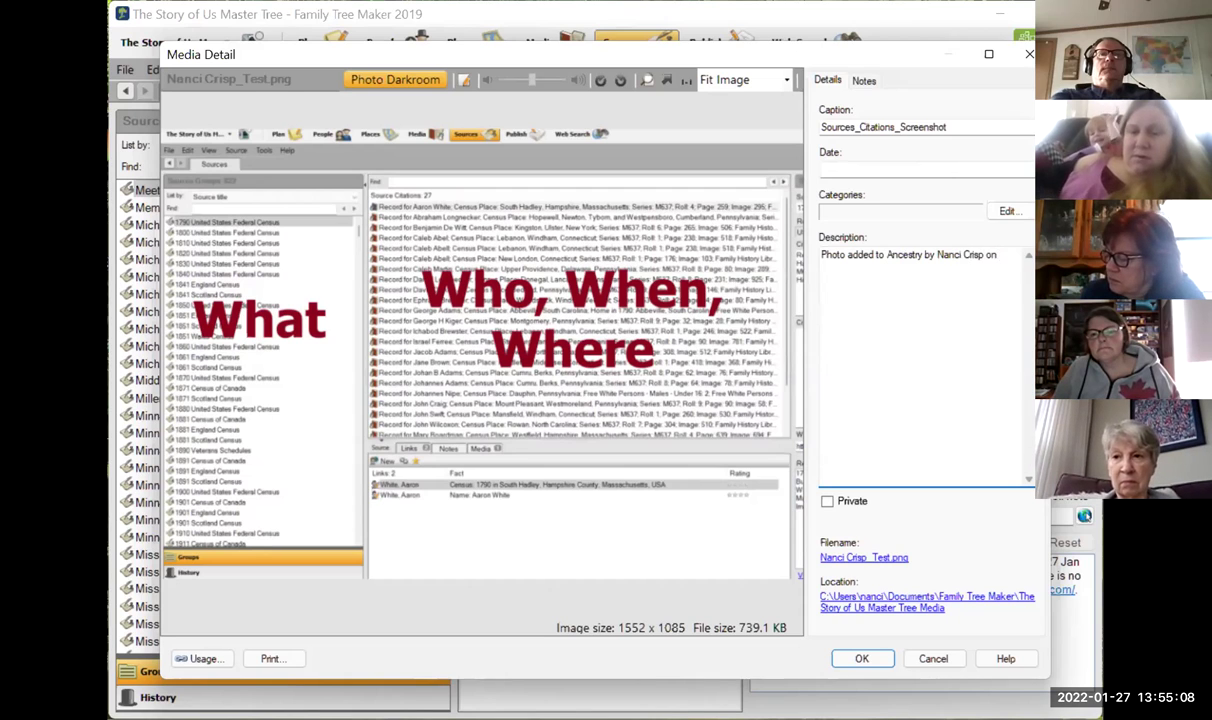
{"action": "type", "text": " 27"}
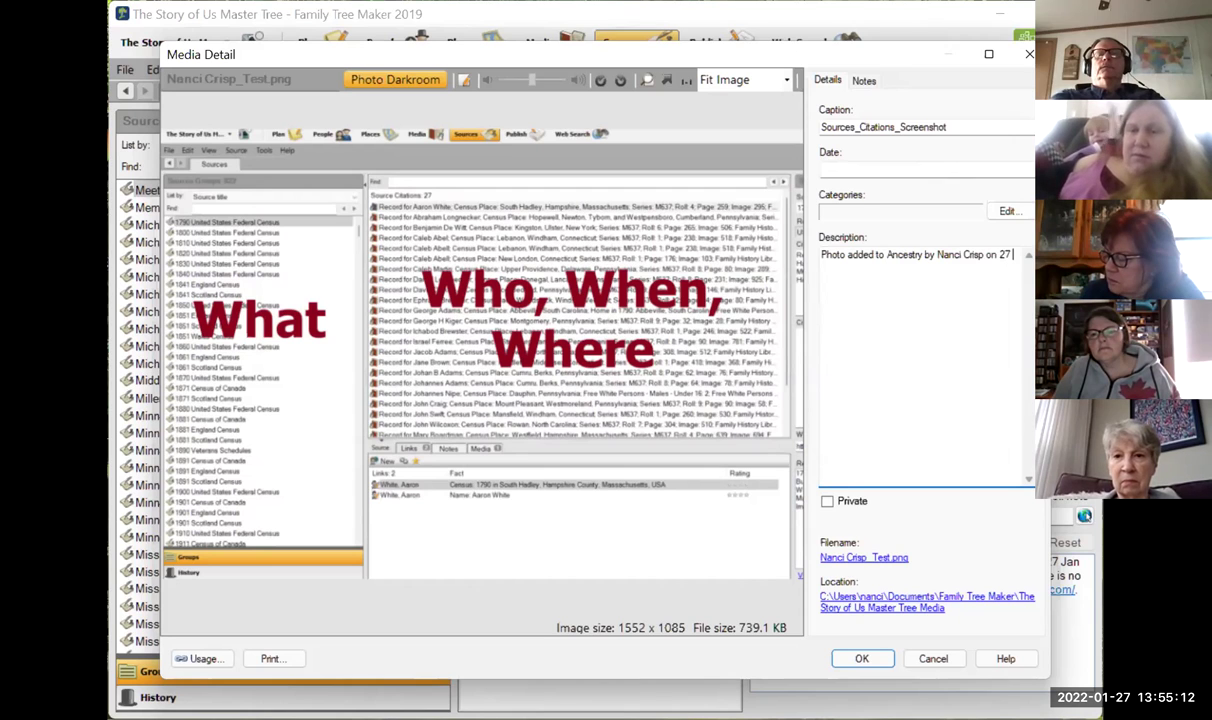
{"action": "type", "text": " Jan 2020"}
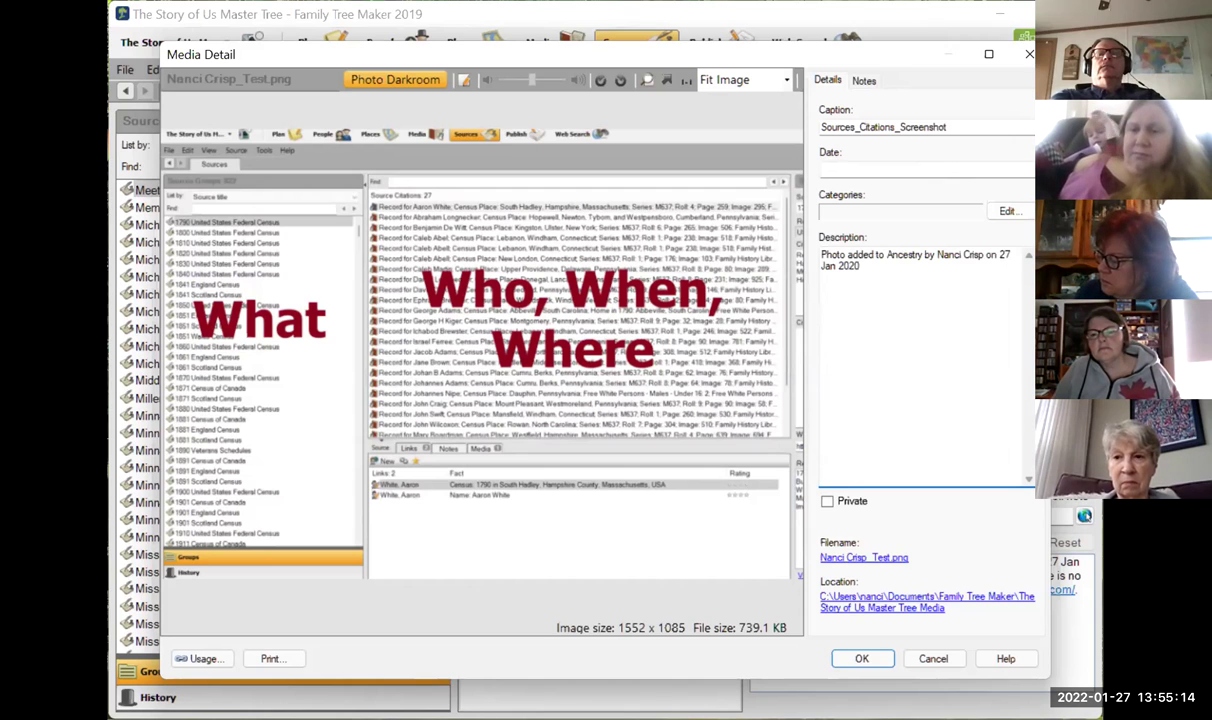
{"action": "key", "text": "BackSpace"}
{"action": "type", "text": "2"}
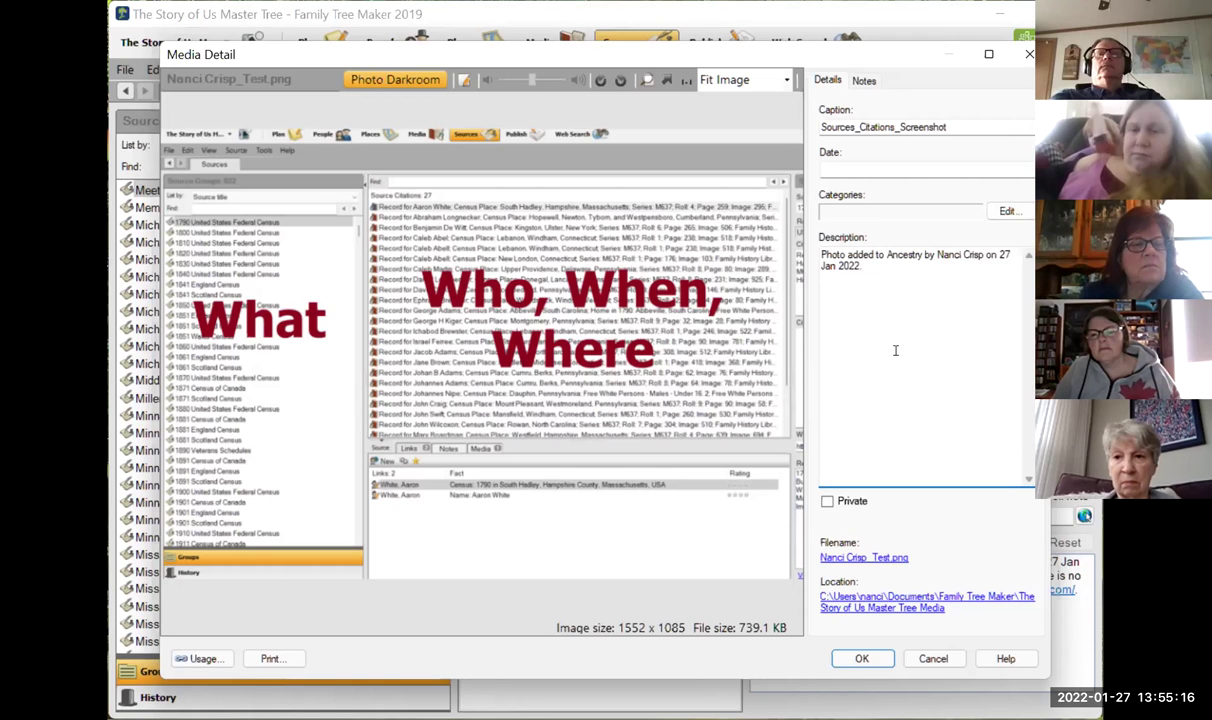
{"action": "type", "text": "."}
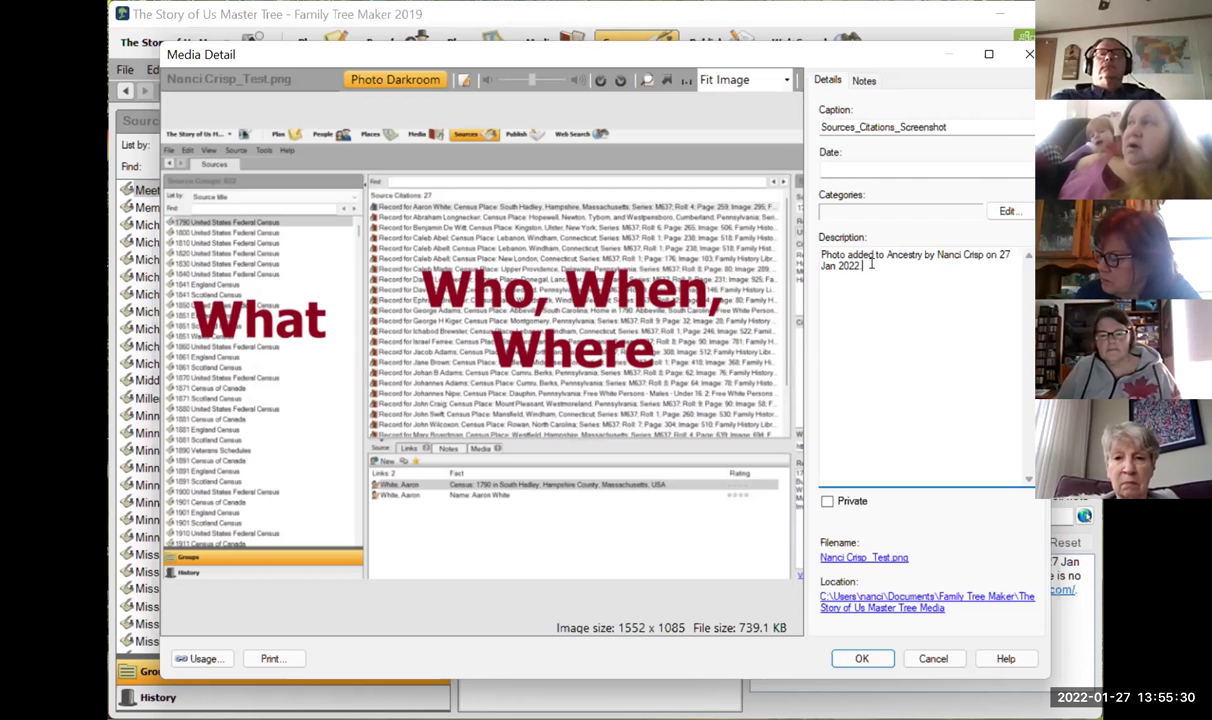
Delete the entire description text and open the Categories editor.
{"action": "left_click_drag", "start_coordinate": [863, 266], "coordinate": [808, 246]}
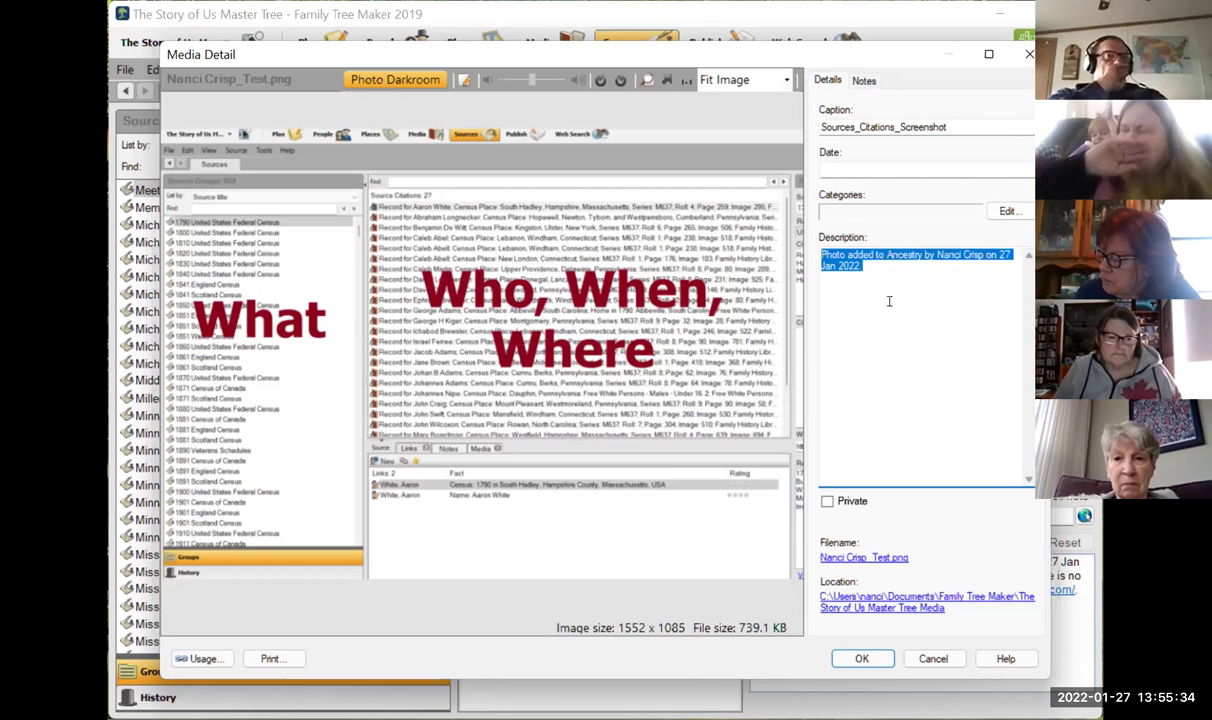
{"action": "key", "text": "Delete"}
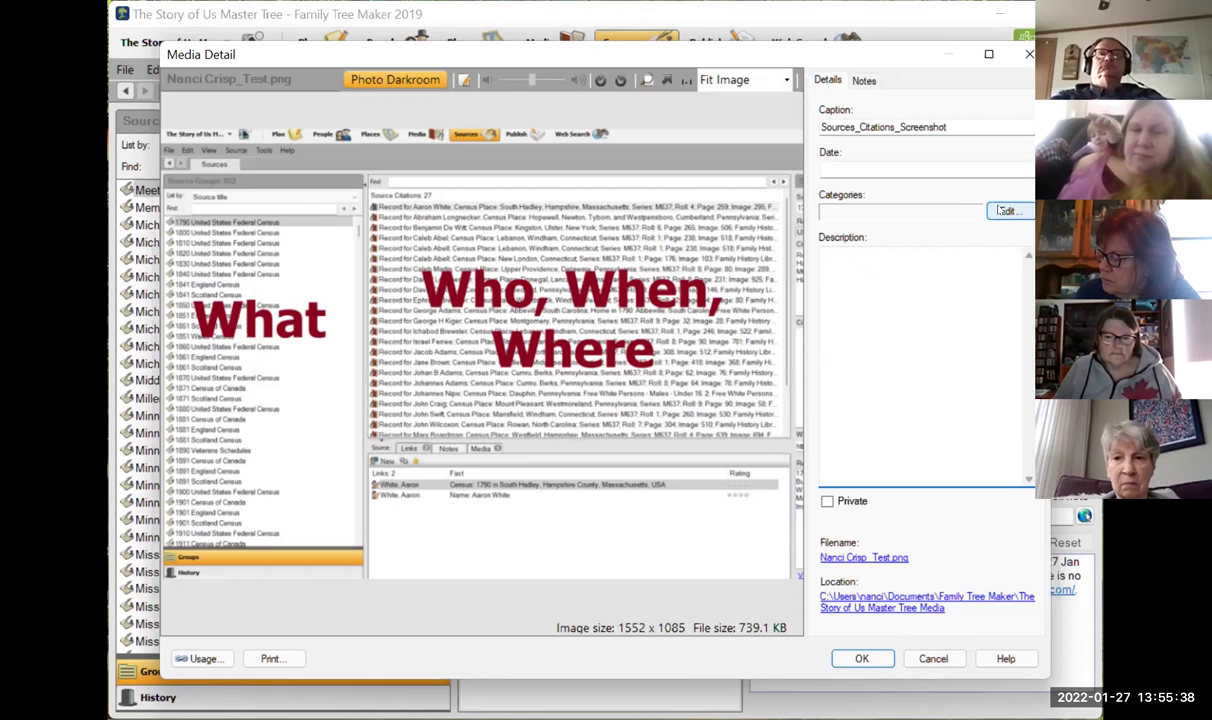
{"action": "left_click", "coordinate": [1006, 211]}
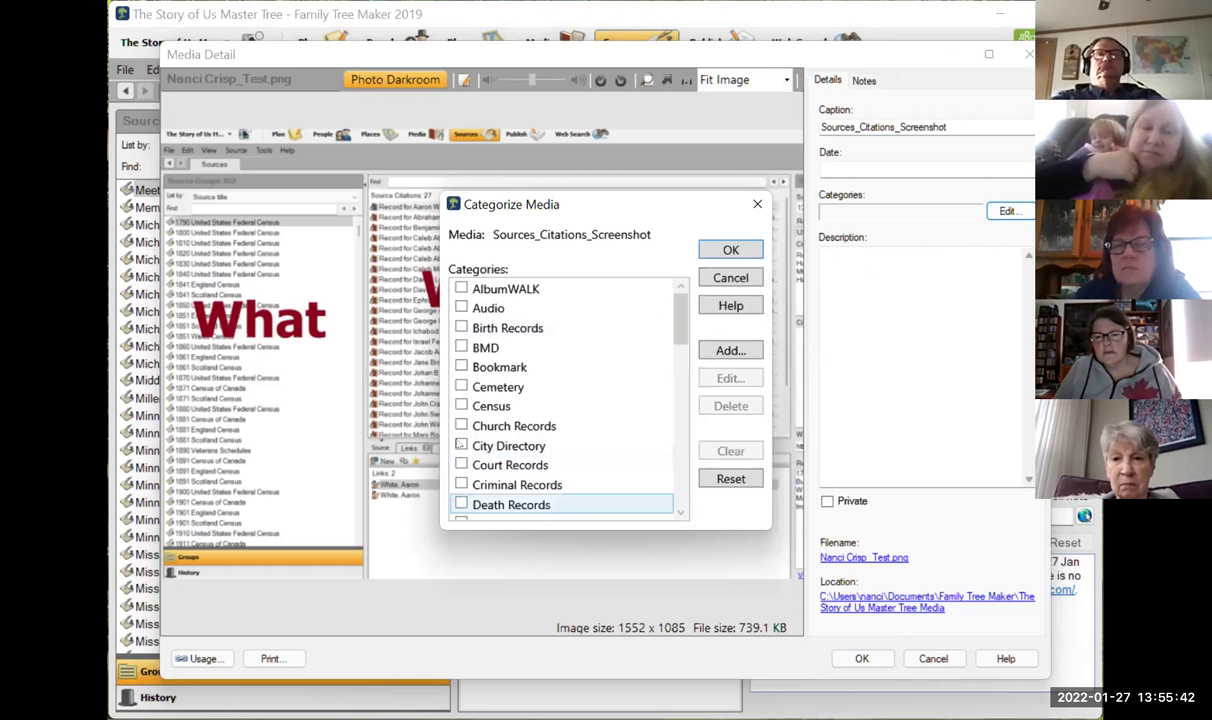
Tick and untick Church Records, then close Categorize Media with no category assigned.
{"action": "left_click", "coordinate": [461, 426]}
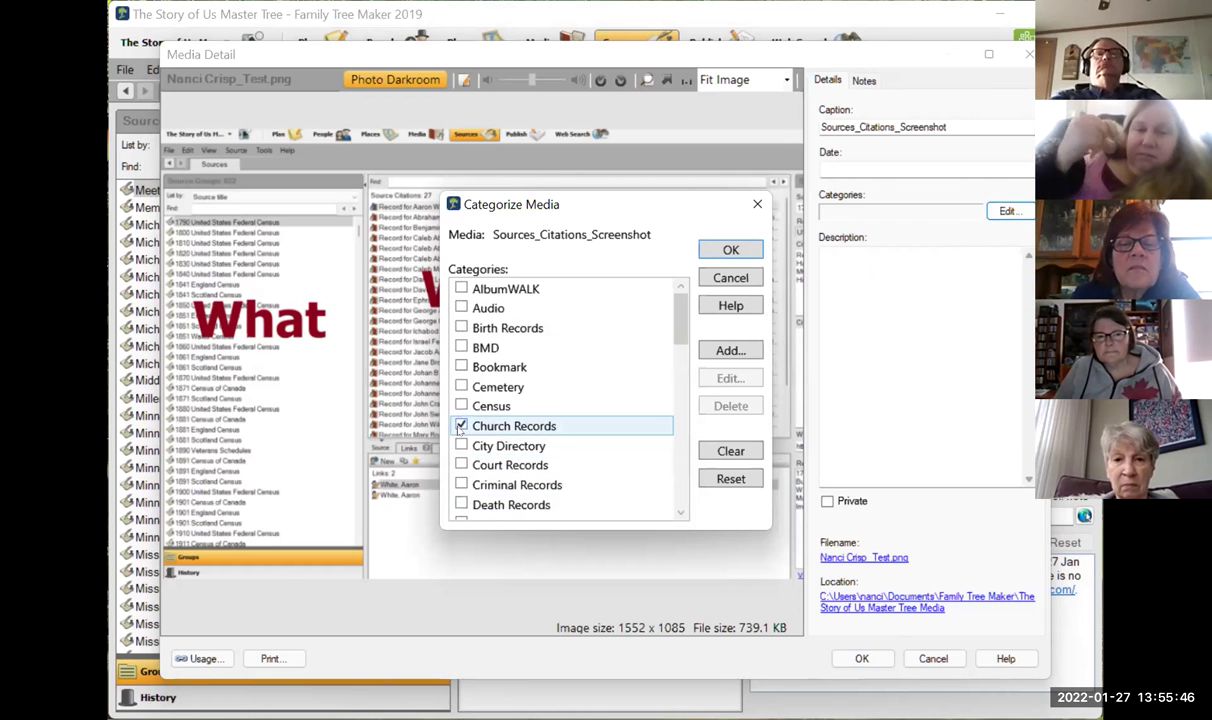
{"action": "left_click", "coordinate": [600, 426]}
{"action": "left_click", "coordinate": [731, 251]}
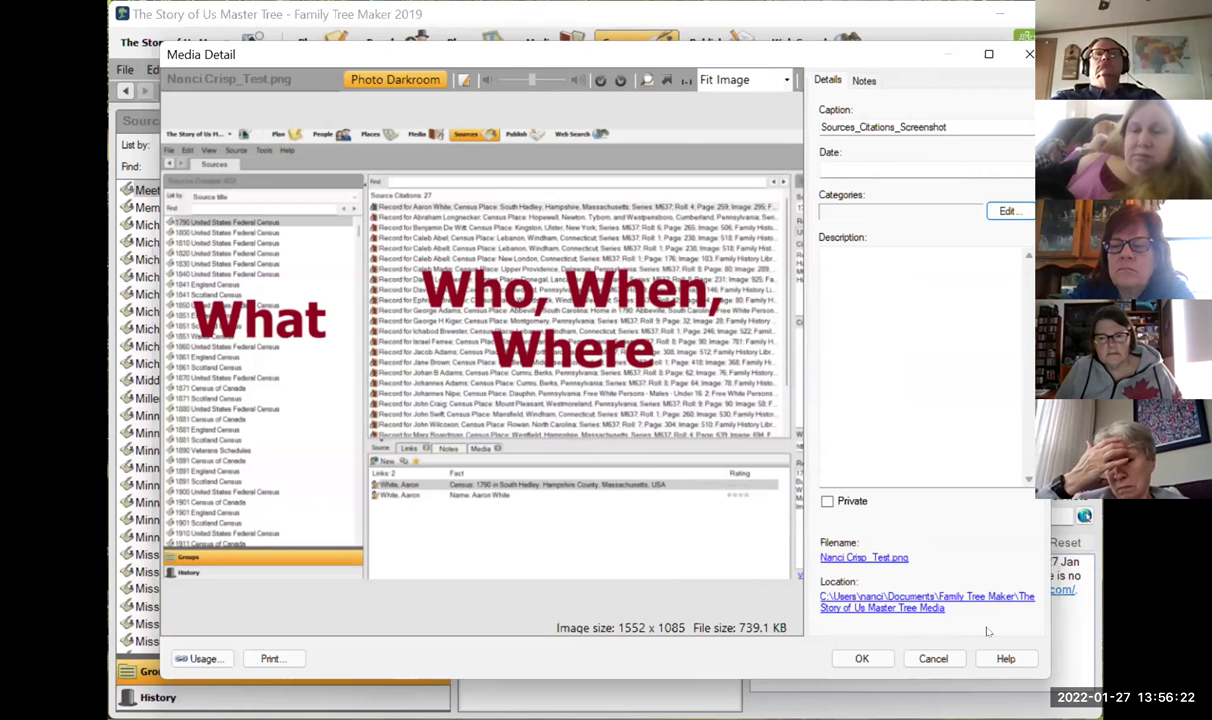
Change the caption to 'Sources workshop test image' and close Media Detail.
{"action": "double_click", "coordinate": [948, 127]}
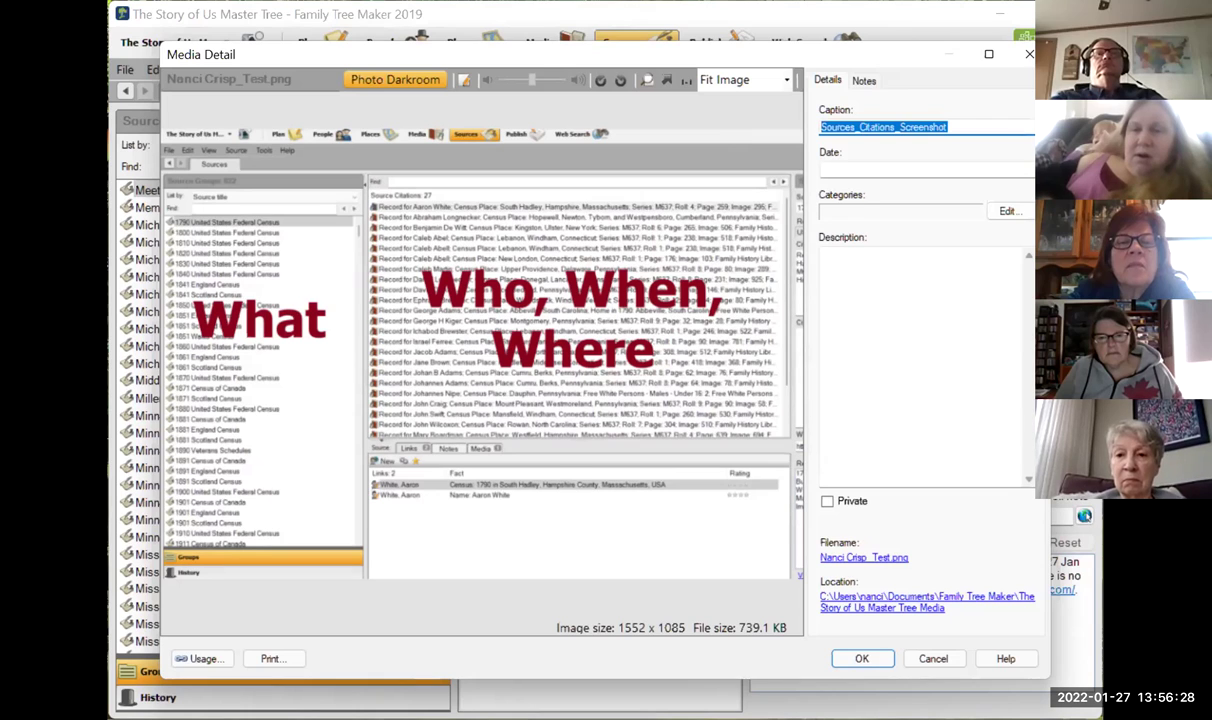
{"action": "type", "text": "Sources wo"}
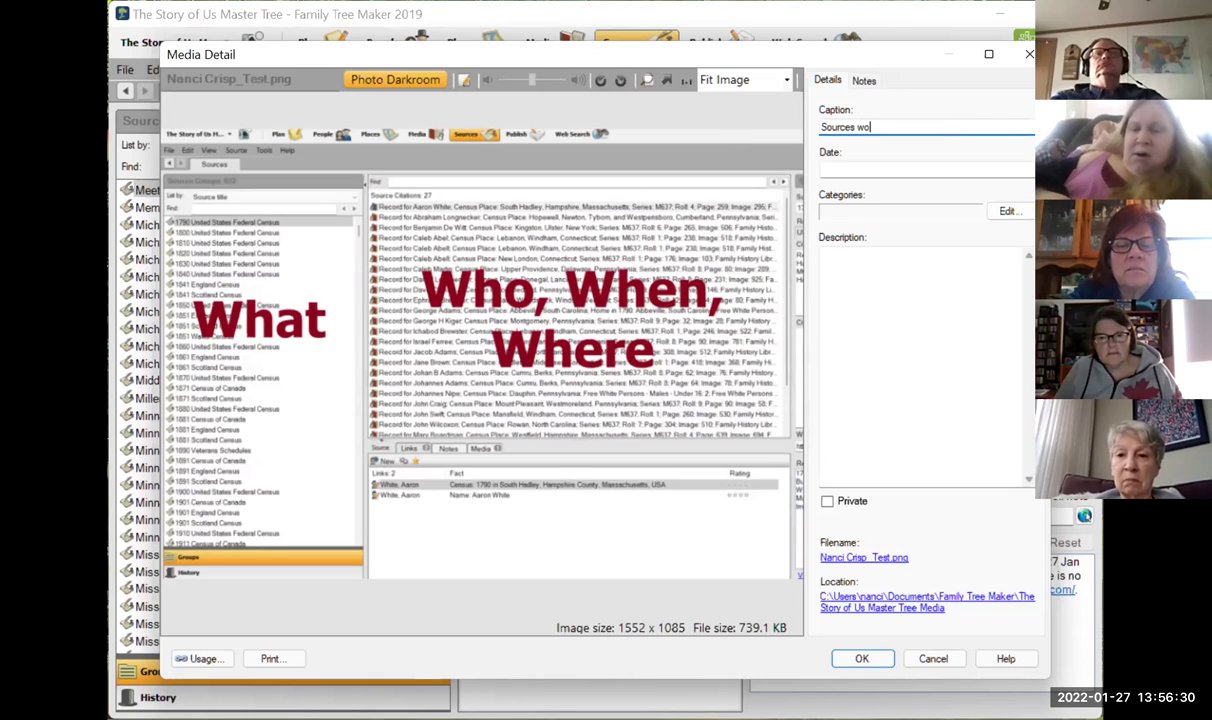
{"action": "type", "text": "rkshop test image"}
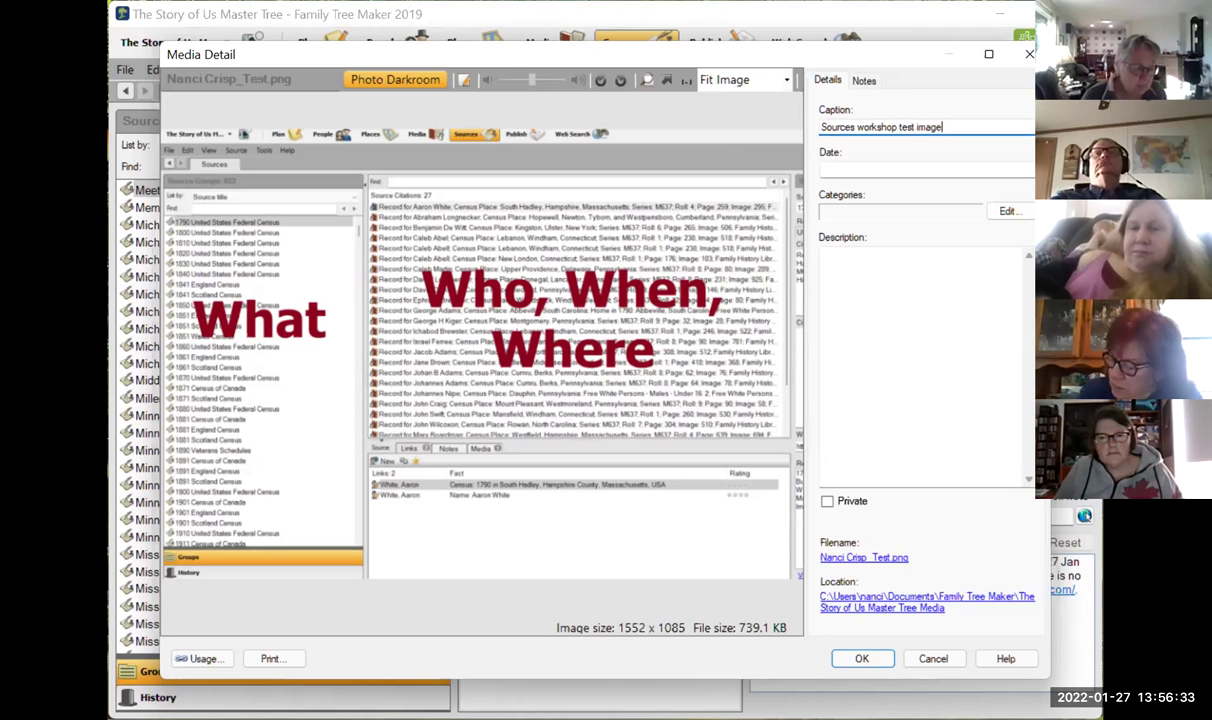
{"action": "key", "text": "Tab"}
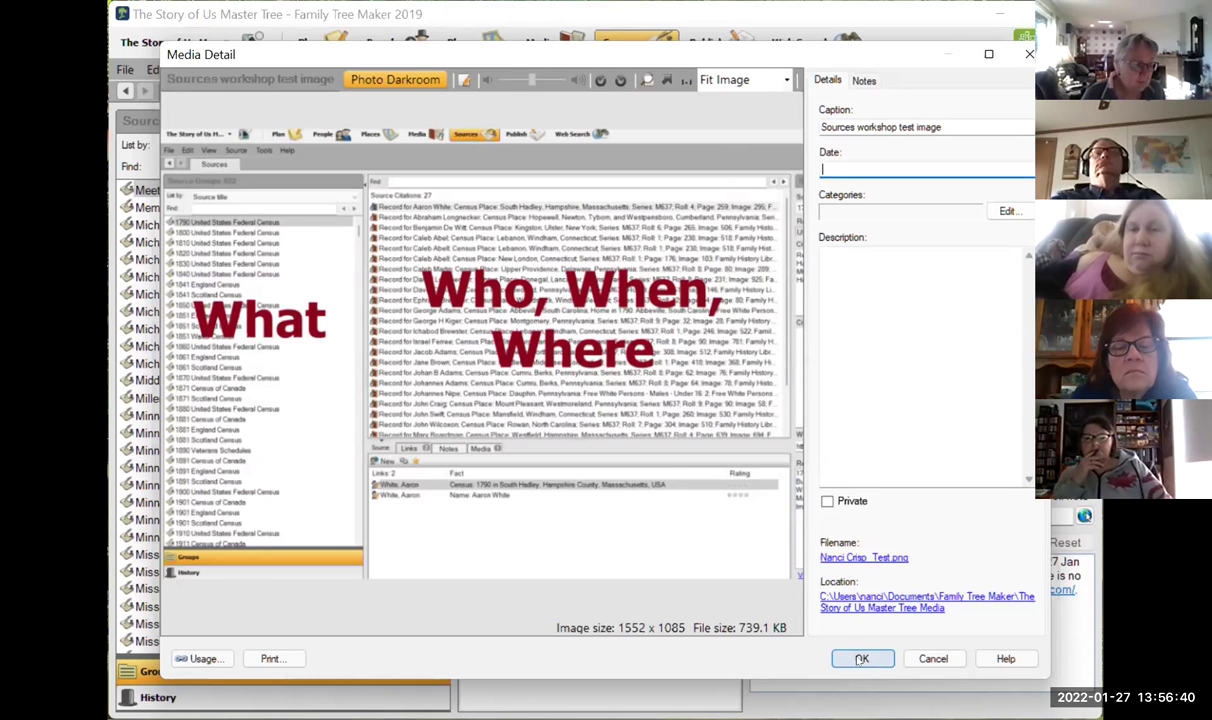
{"action": "key", "text": "Return"}
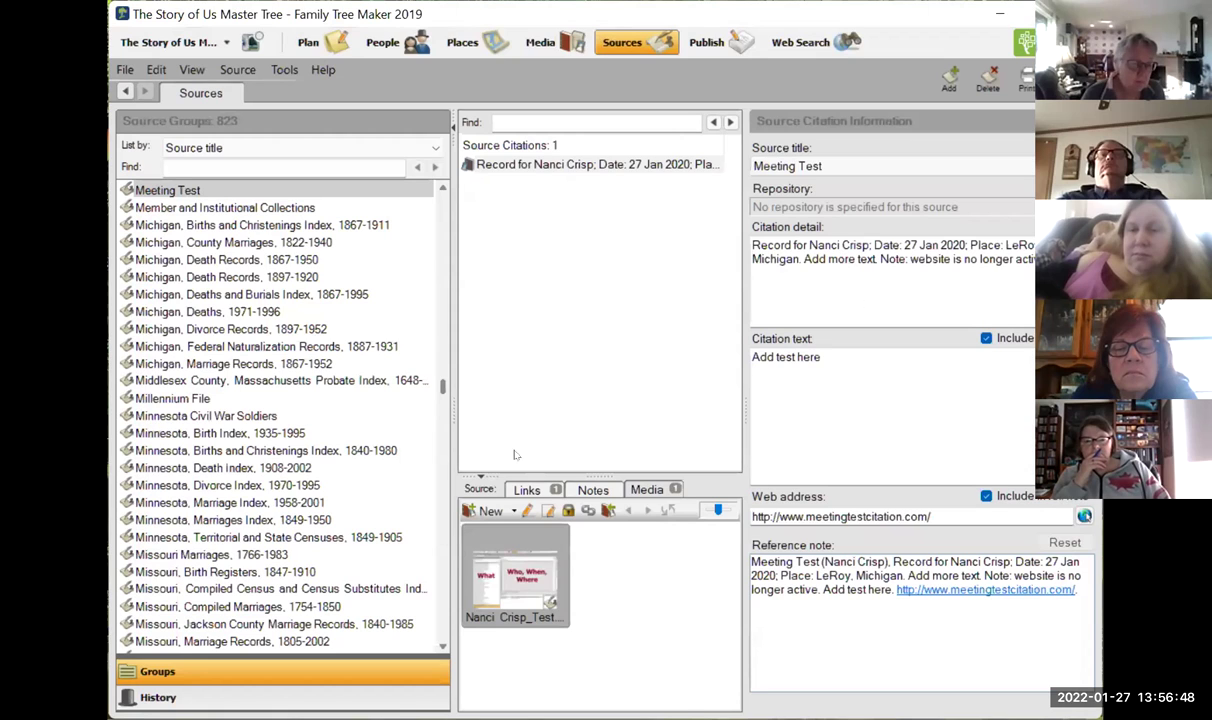
Open the Meeting Test citation, cancel without changes, and start a new citation.
{"action": "double_click", "coordinate": [540, 164]}
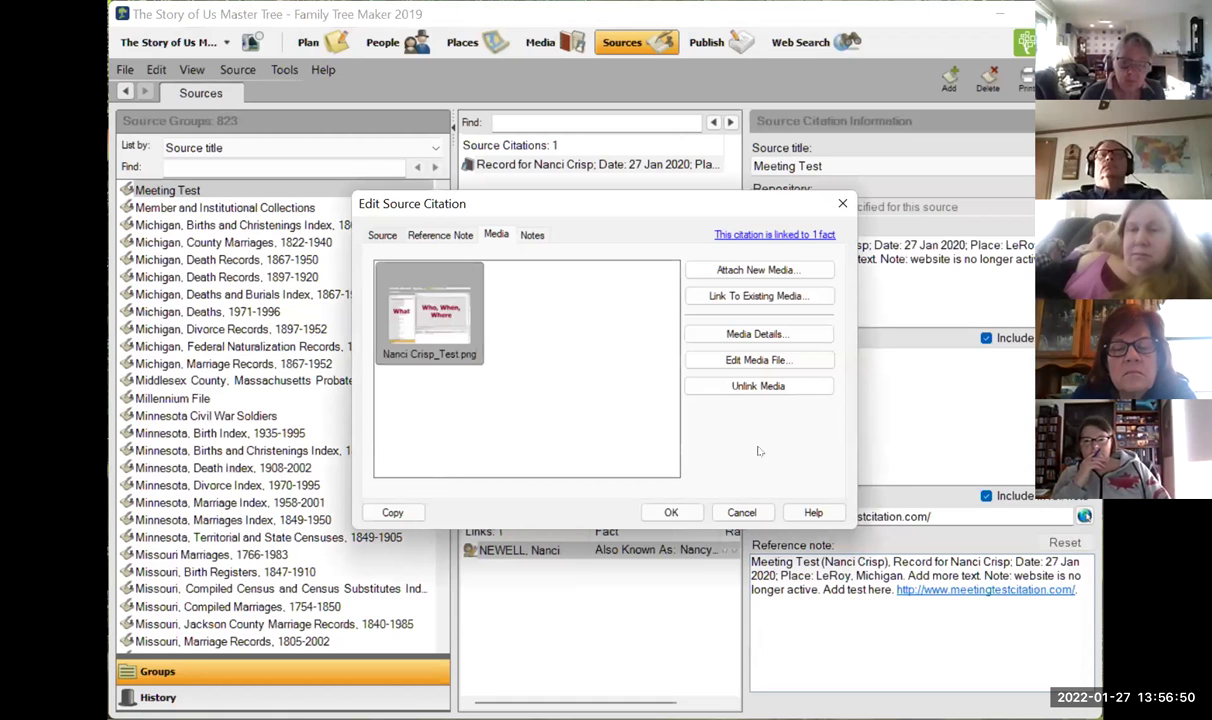
{"action": "left_click", "coordinate": [743, 513]}
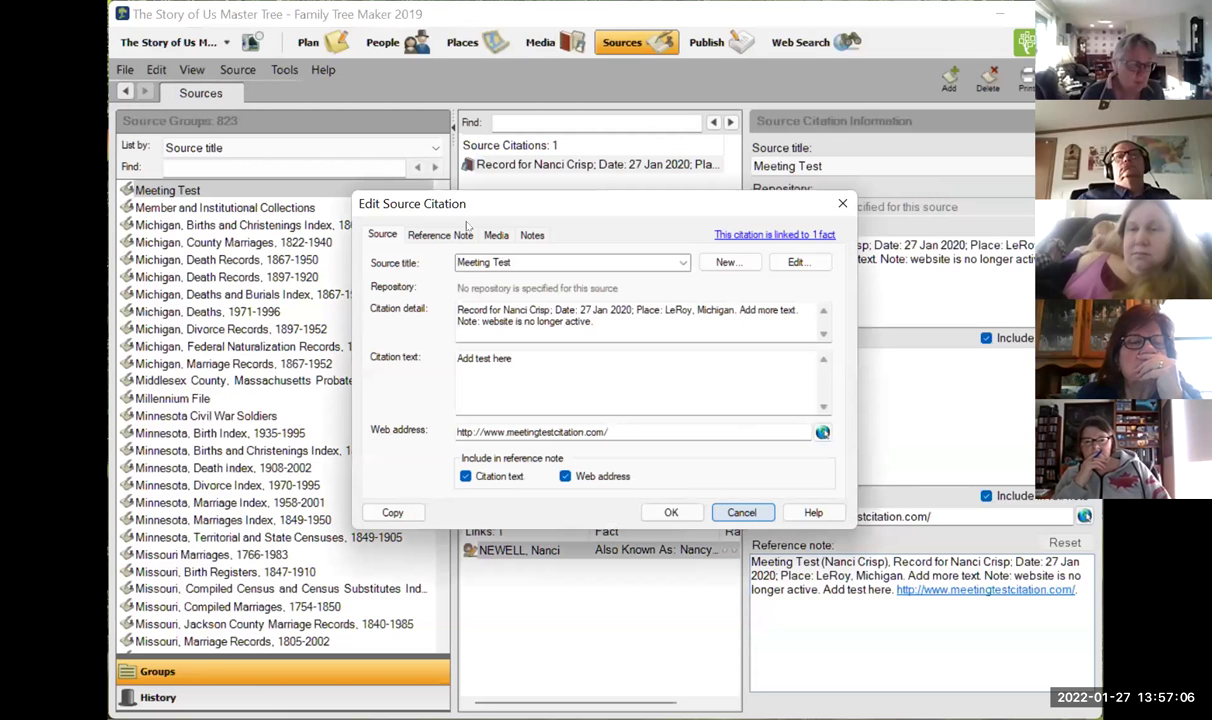
{"action": "left_click", "coordinate": [740, 512]}
{"action": "left_click", "coordinate": [947, 80]}
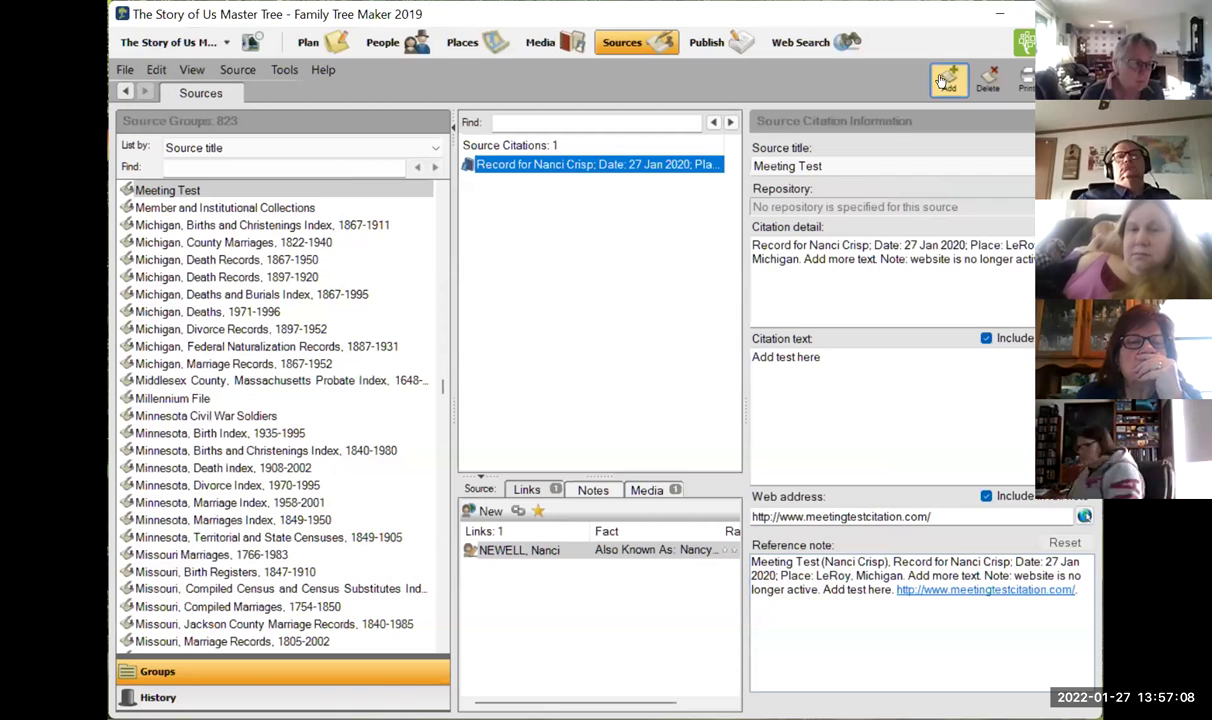
Enter 'Test citation' as the citation detail and switch to the citation's Media tab.
{"action": "left_click", "coordinate": [485, 311]}
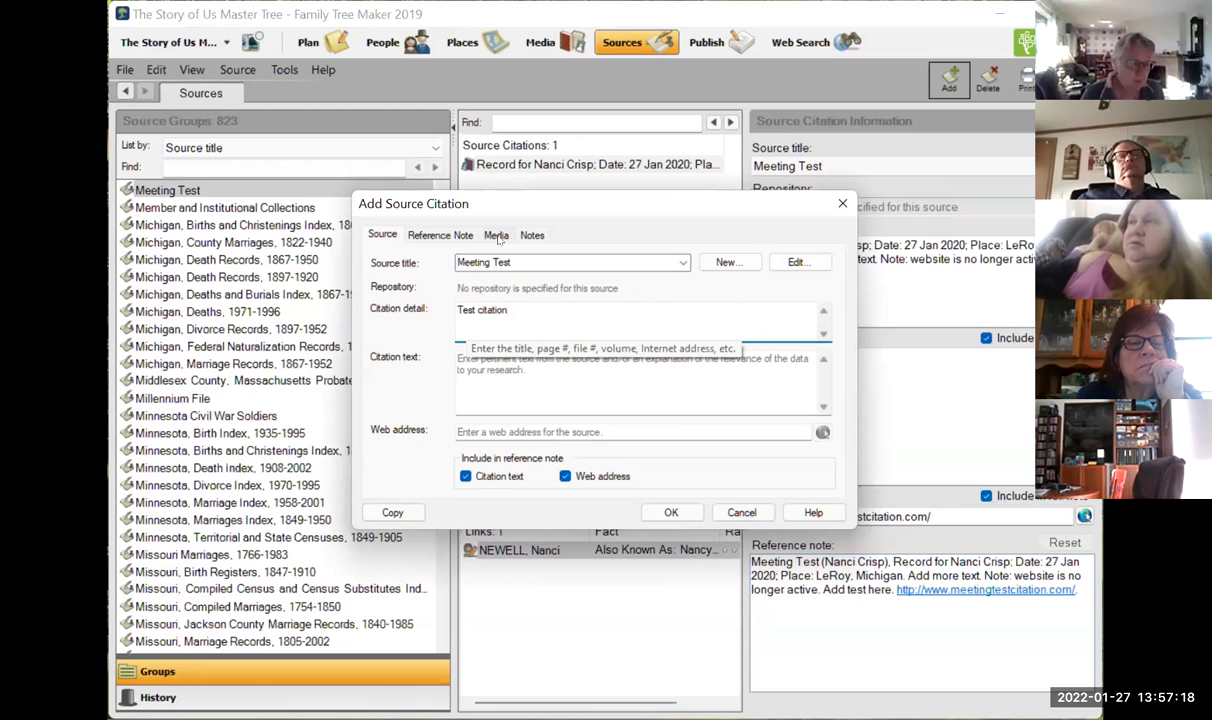
{"action": "left_click", "coordinate": [497, 236]}
{"action": "left_click", "coordinate": [386, 236]}
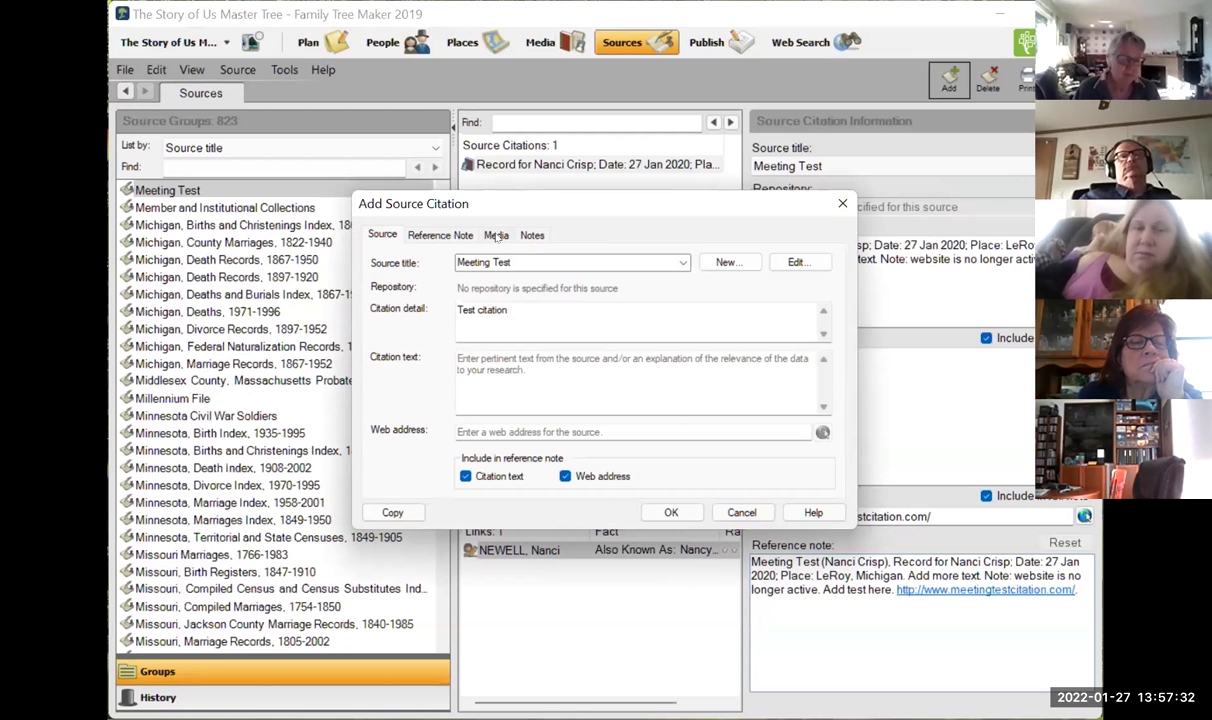
{"action": "left_click", "coordinate": [497, 235]}
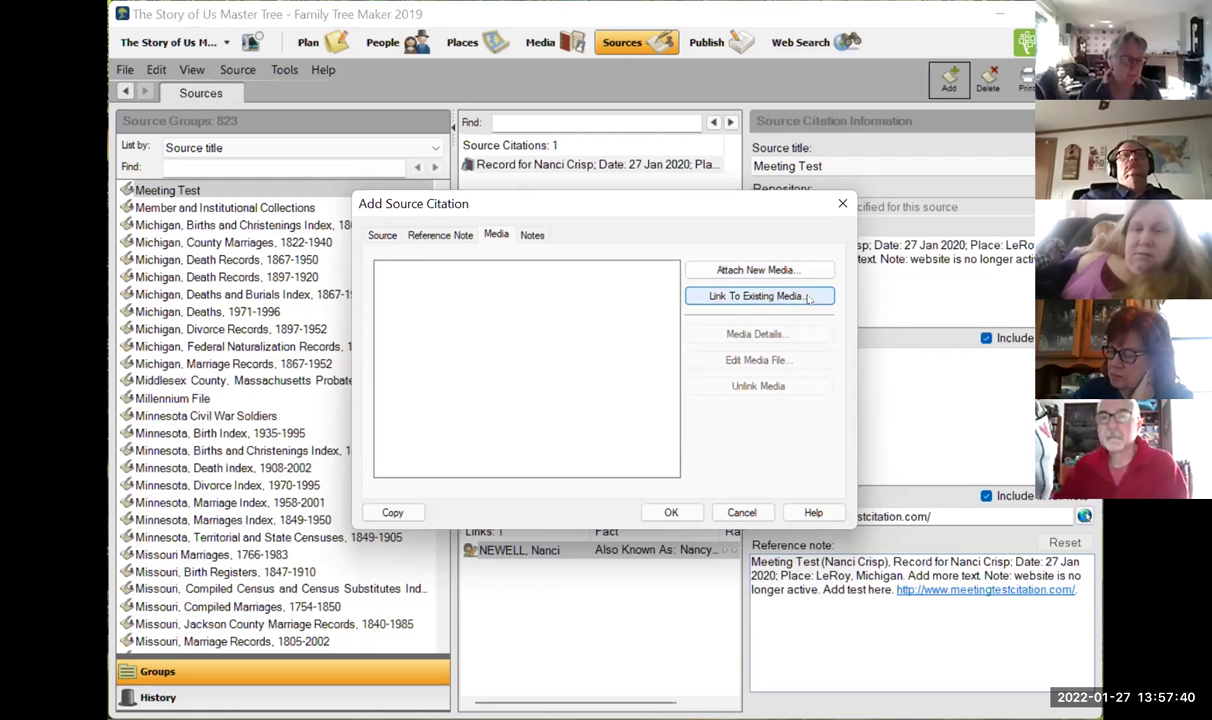
Link existing media, trying the photo and story filters, then set View media by to Person.
{"action": "left_click", "coordinate": [757, 297]}
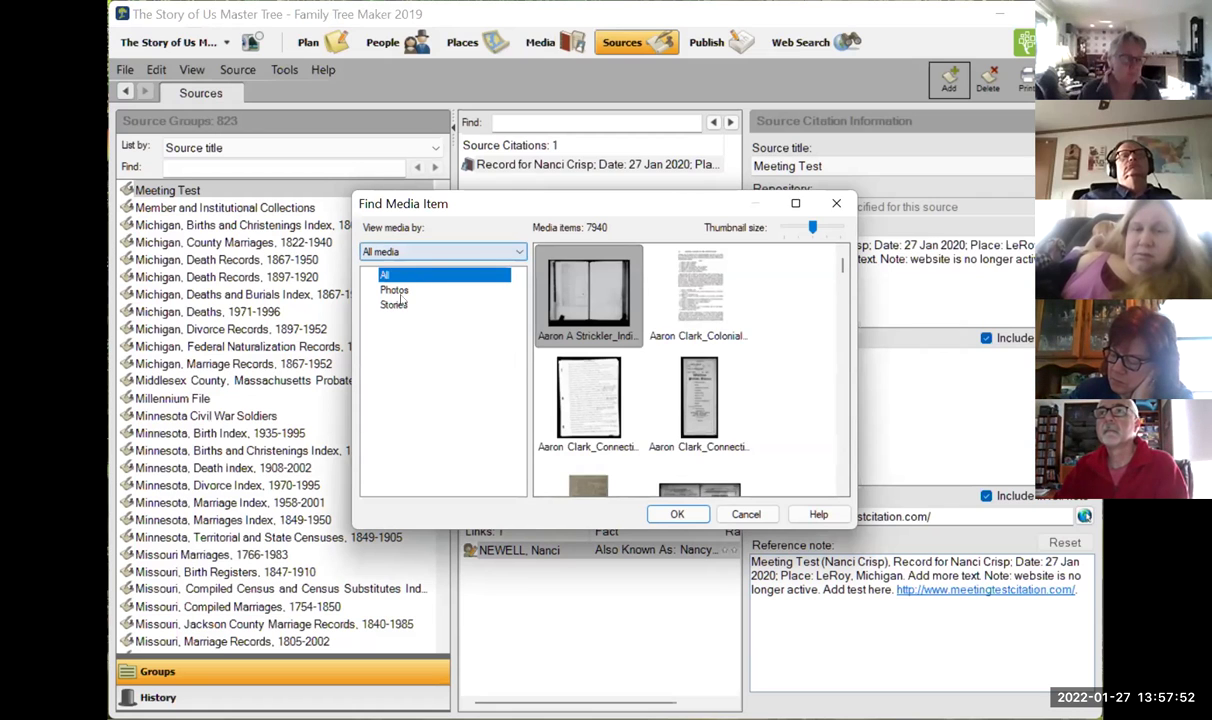
{"action": "left_click", "coordinate": [395, 289]}
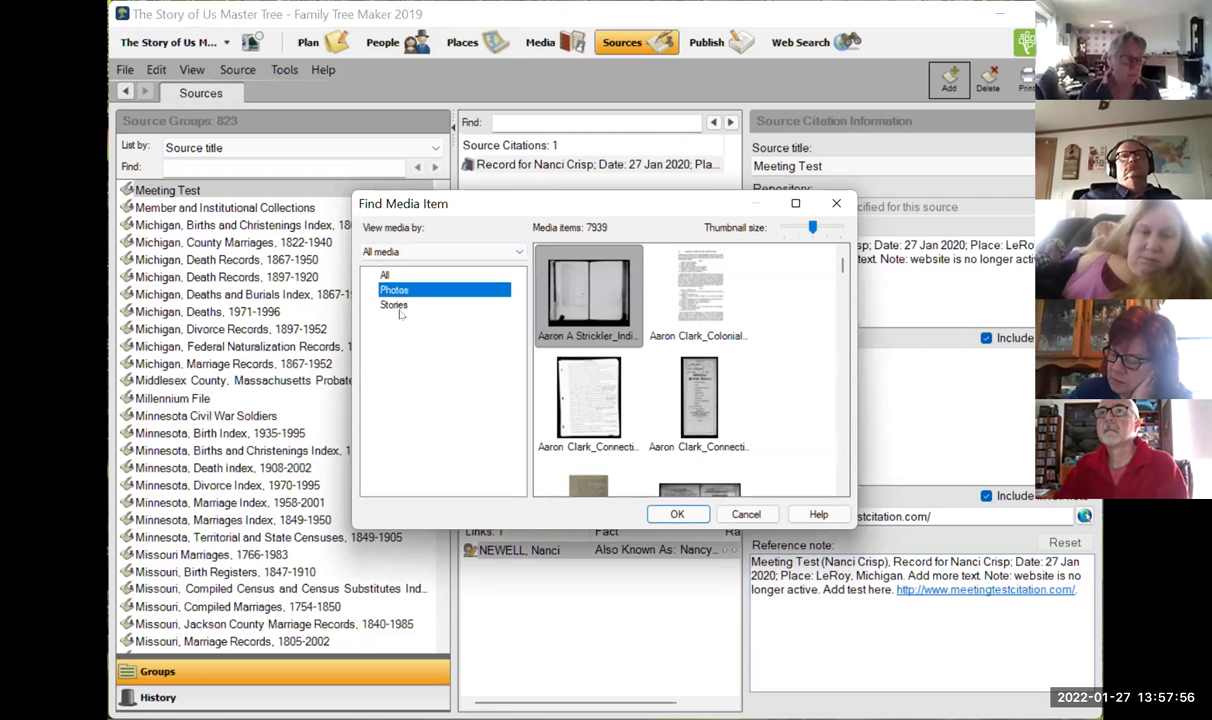
{"action": "left_click", "coordinate": [396, 305]}
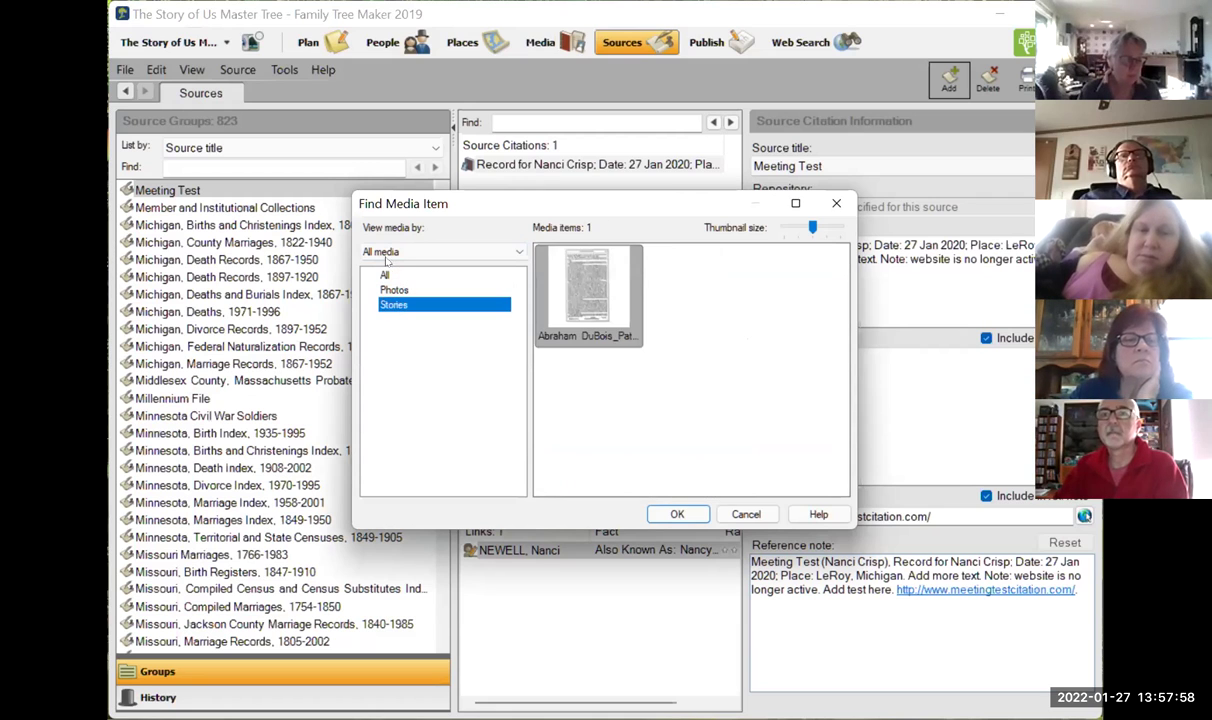
{"action": "left_click", "coordinate": [384, 273]}
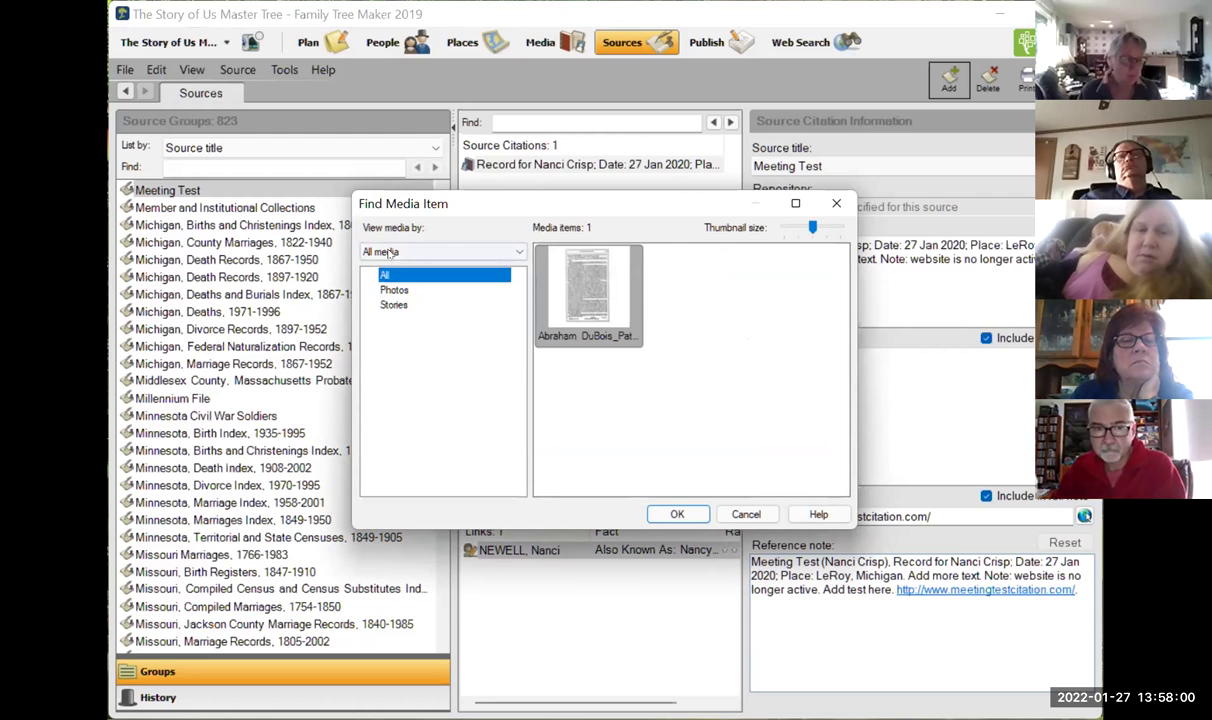
{"action": "left_click", "coordinate": [390, 252]}
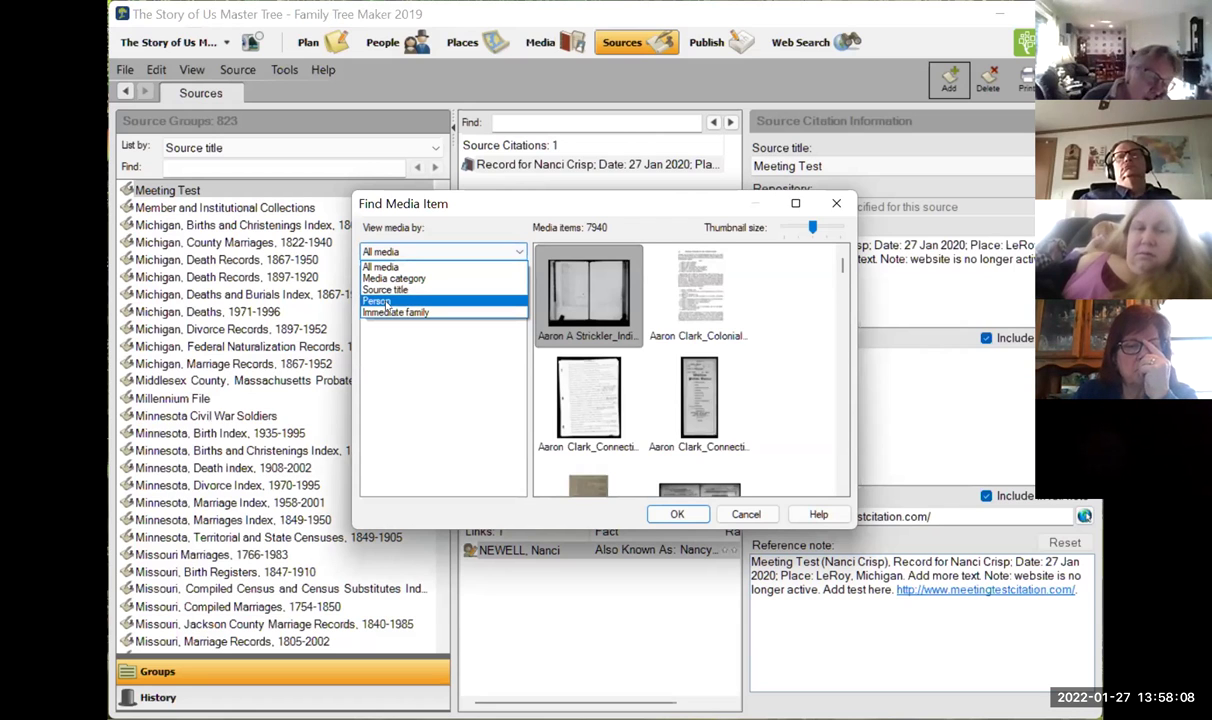
{"action": "left_click", "coordinate": [377, 300]}
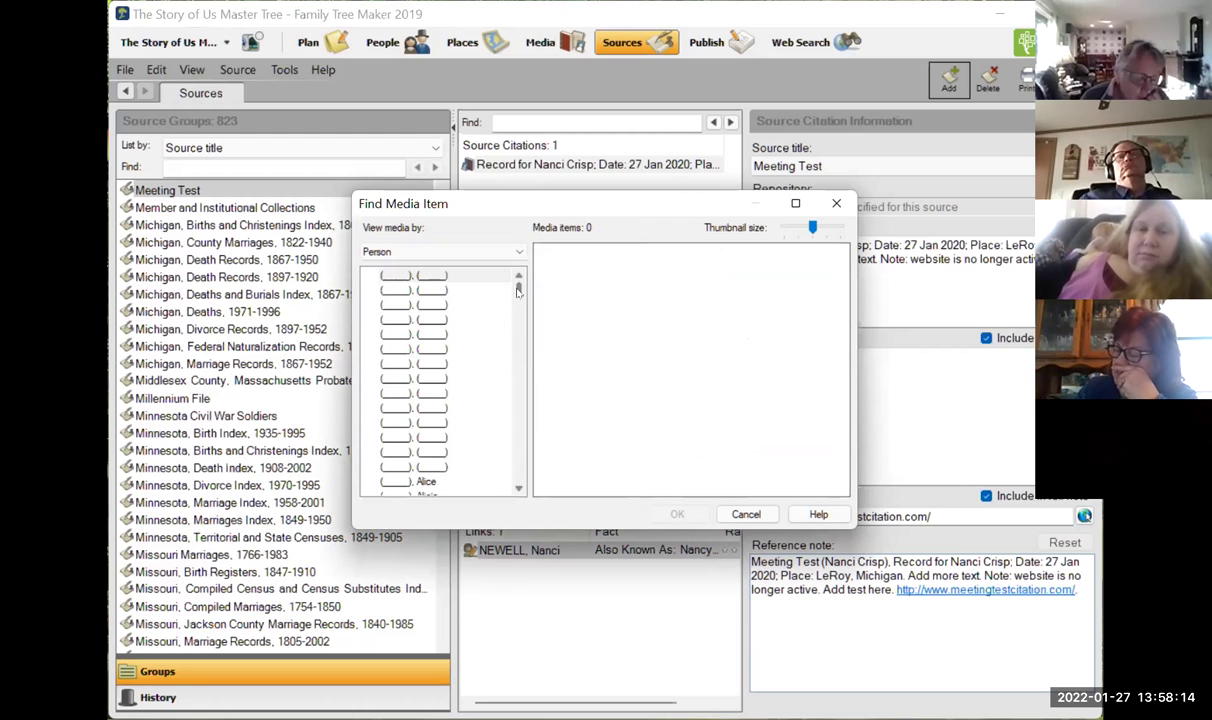
Find the person in the list and link their Swedish death-record image to the citation.
{"action": "left_click_drag", "start_coordinate": [520, 304], "coordinate": [520, 397]}
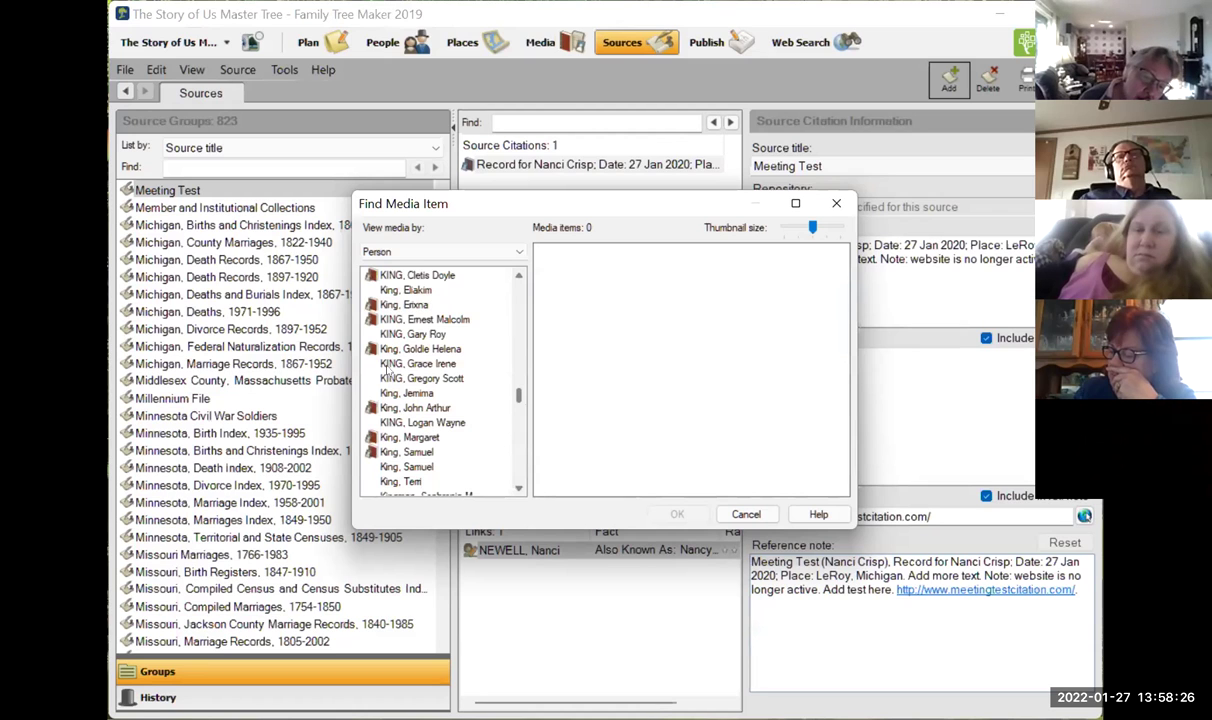
{"action": "scroll", "coordinate": [372, 398], "scroll_direction": "down", "scroll_amount": 10}
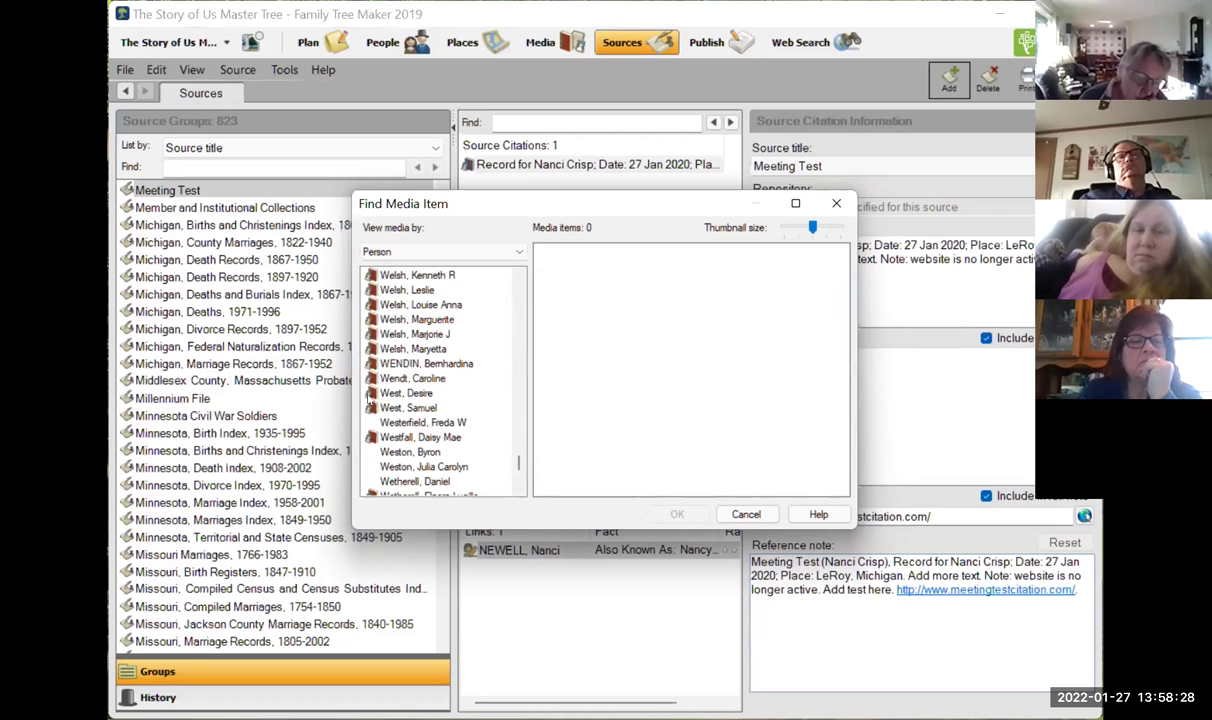
{"action": "left_click", "coordinate": [385, 407]}
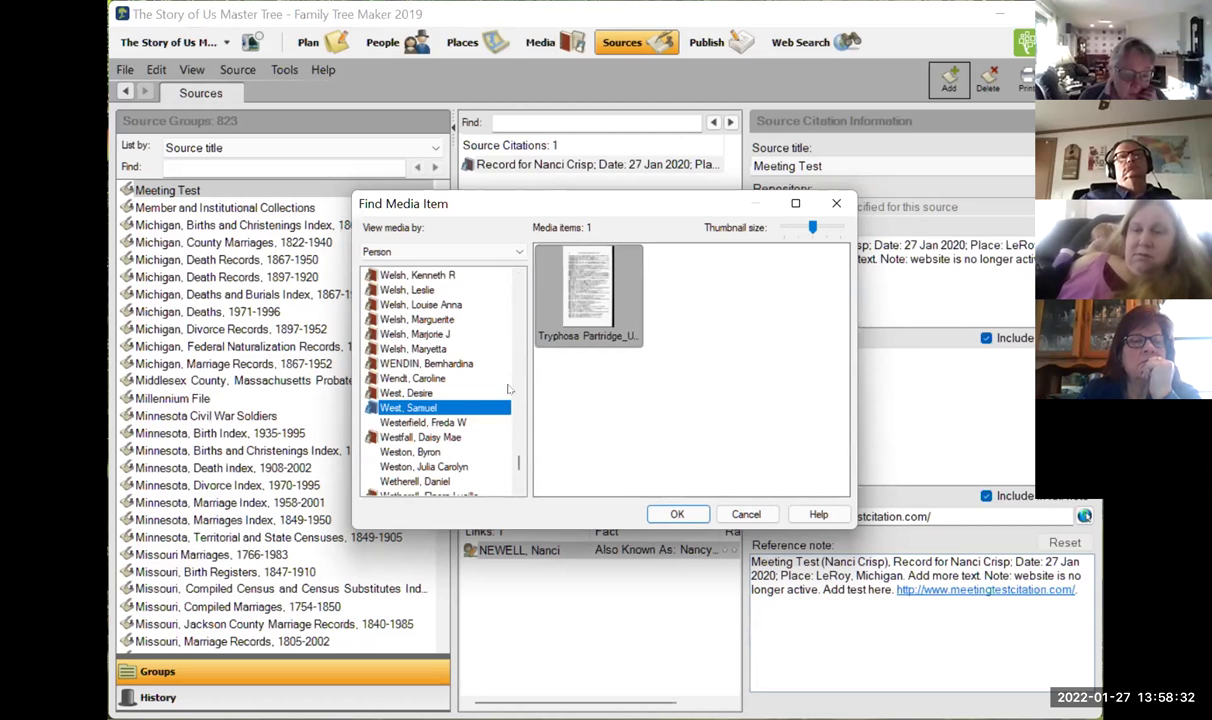
{"action": "left_click", "coordinate": [463, 365]}
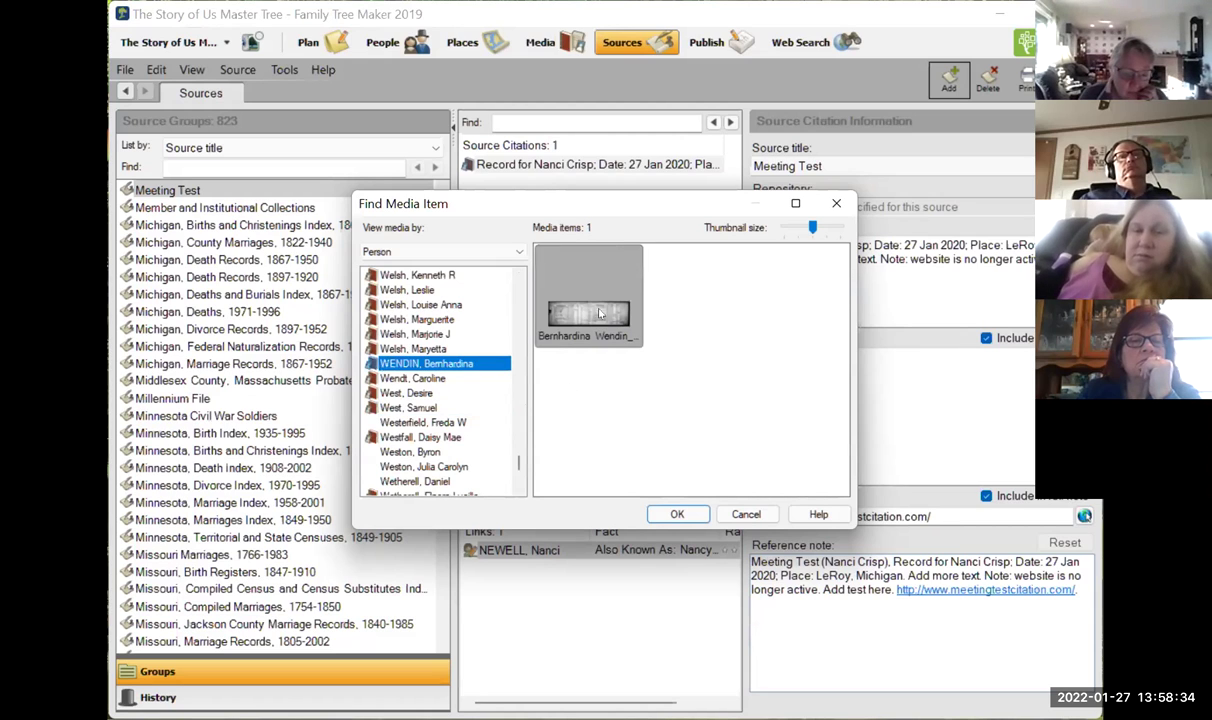
{"action": "left_click", "coordinate": [684, 516]}
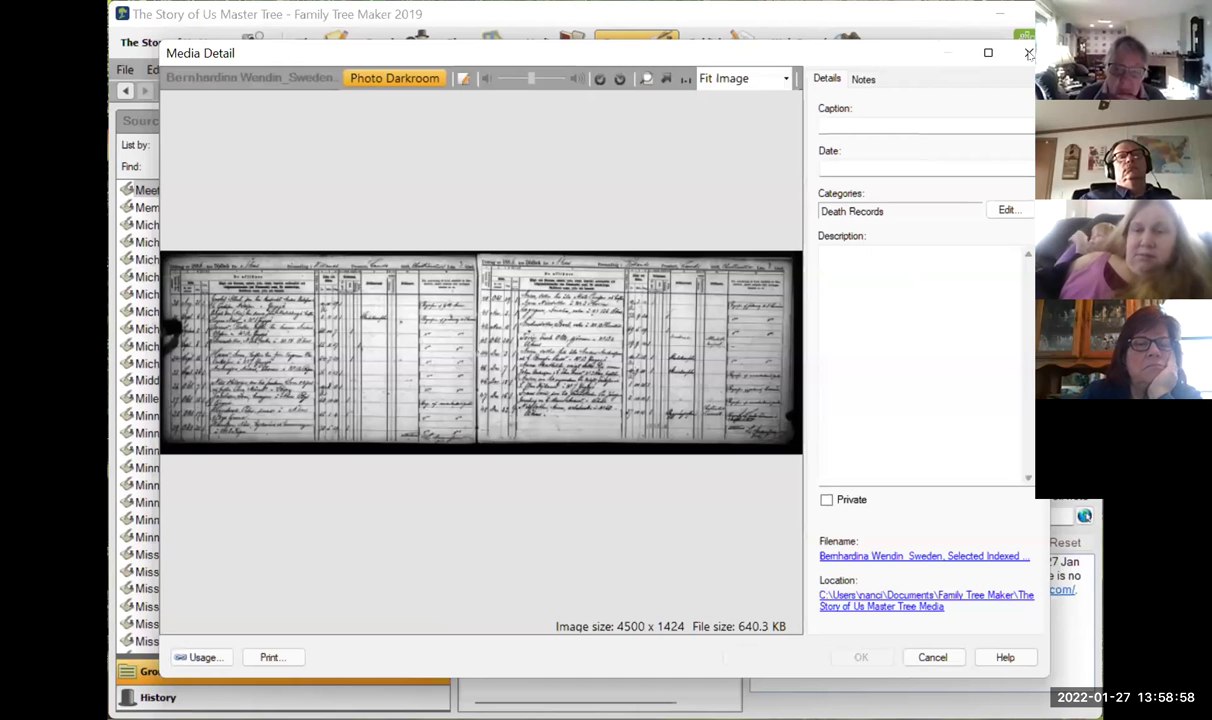
Widen the Media Detail window to view the death-record image, then close it.
{"action": "left_click_drag", "start_coordinate": [1047, 60], "coordinate": [1150, 62]}
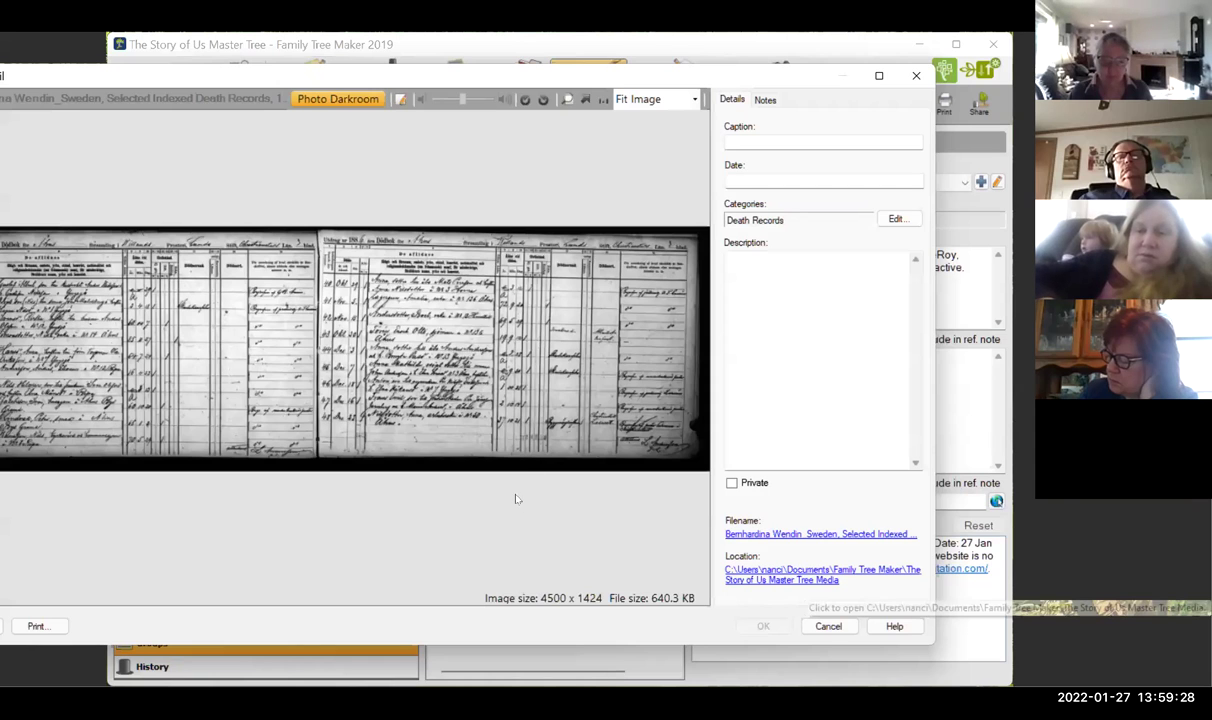
{"action": "key", "text": "Escape"}
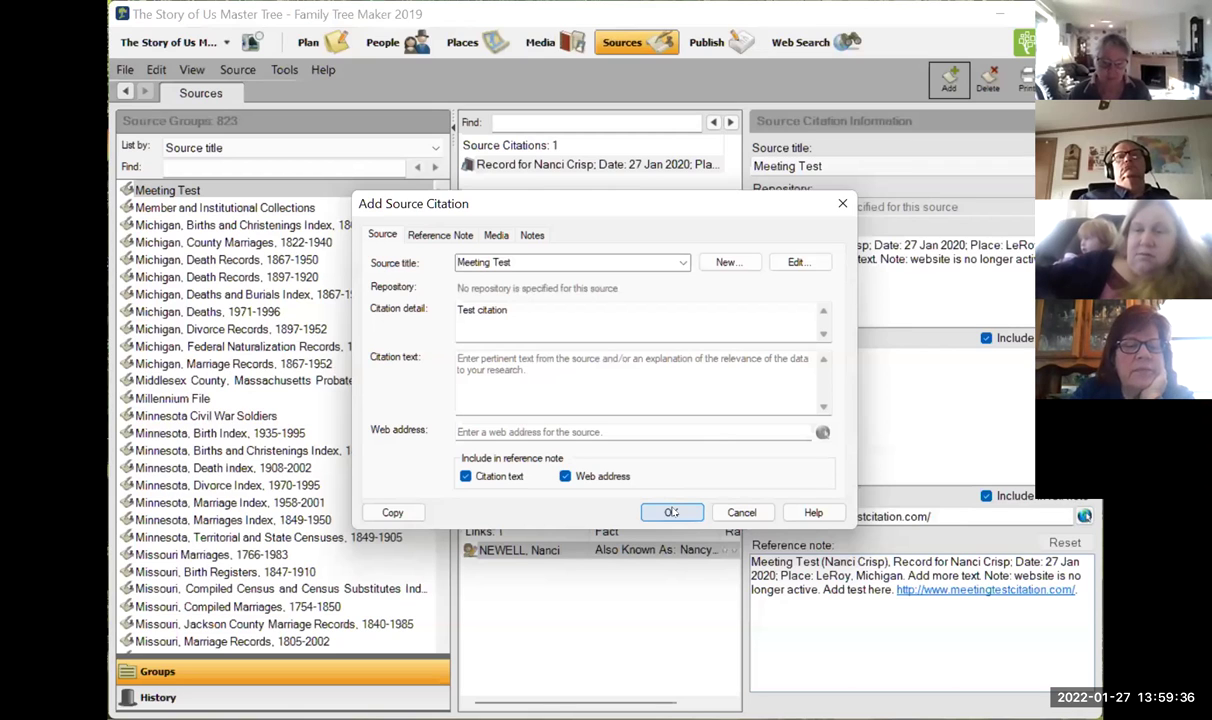
Save the Test citation with its one attached death-record image.
{"action": "left_click", "coordinate": [671, 512]}
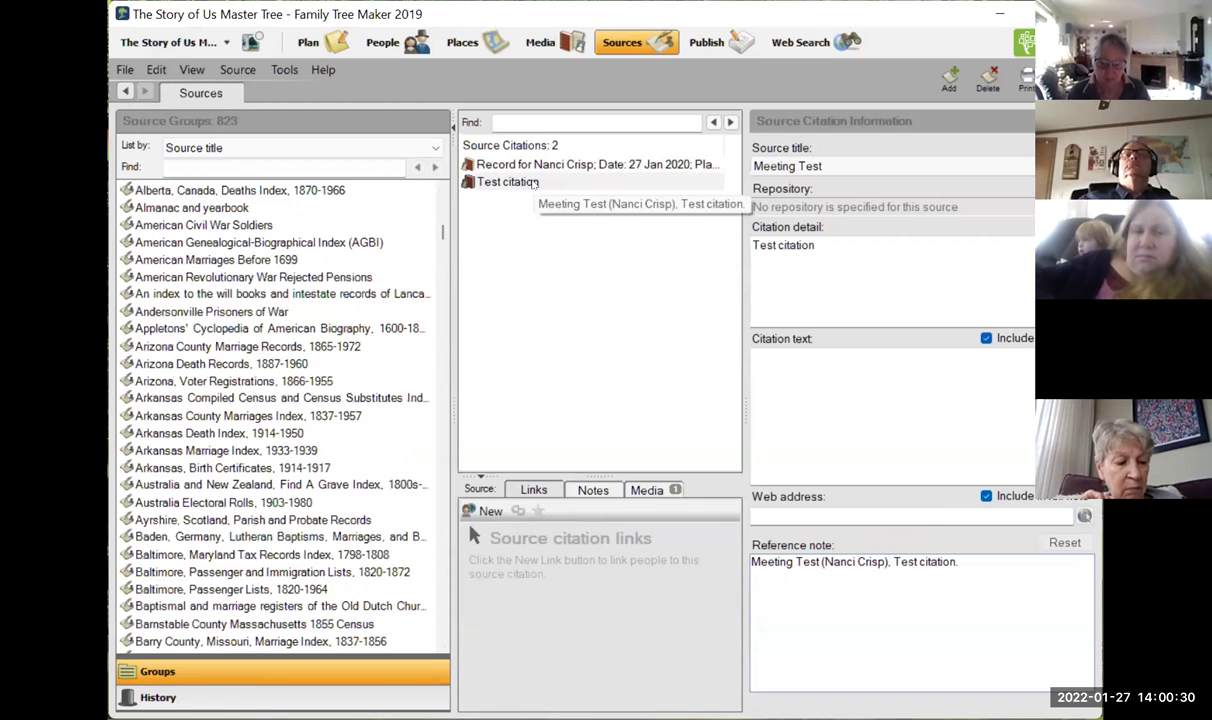
Open the Test citation's media and bring up the existing media to link.
{"action": "double_click", "coordinate": [490, 183]}
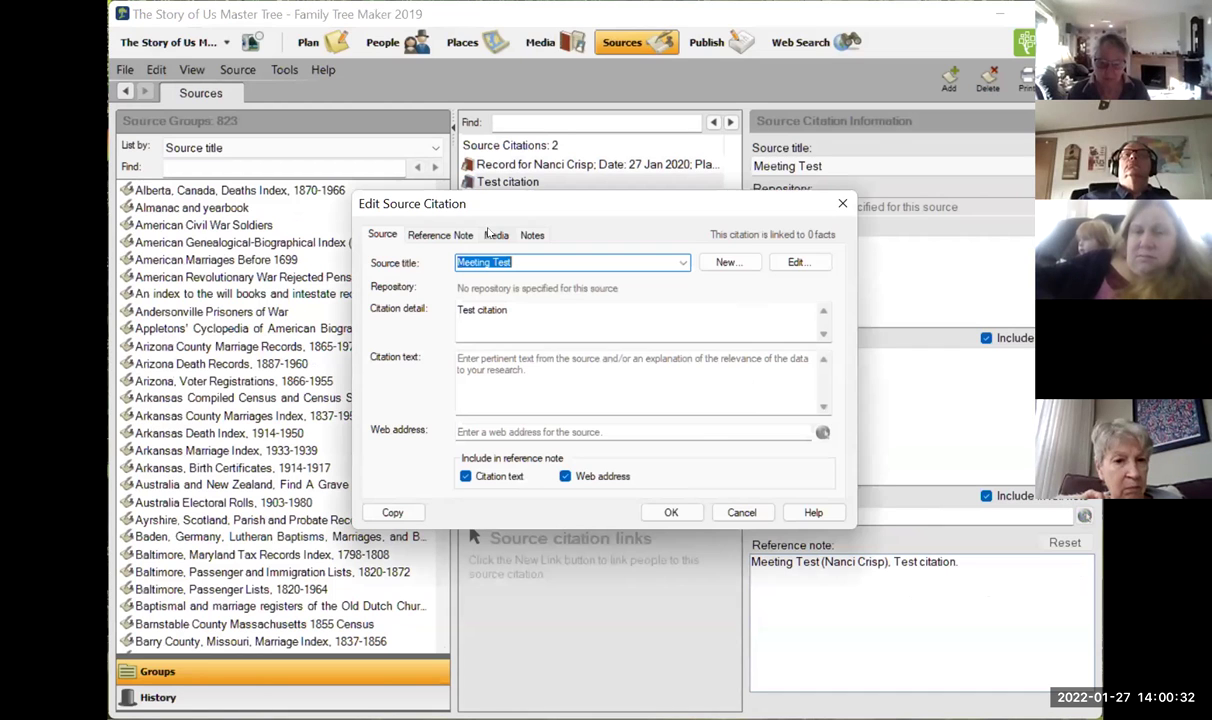
{"action": "left_click", "coordinate": [496, 235]}
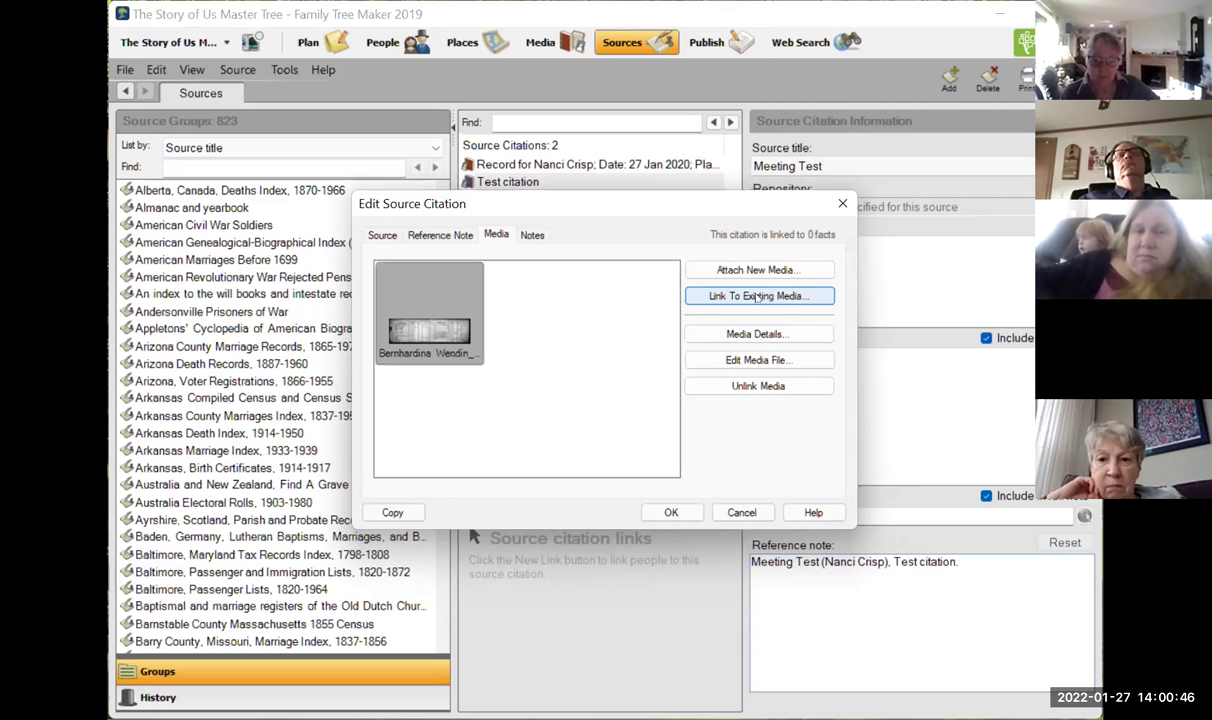
{"action": "left_click", "coordinate": [757, 296]}
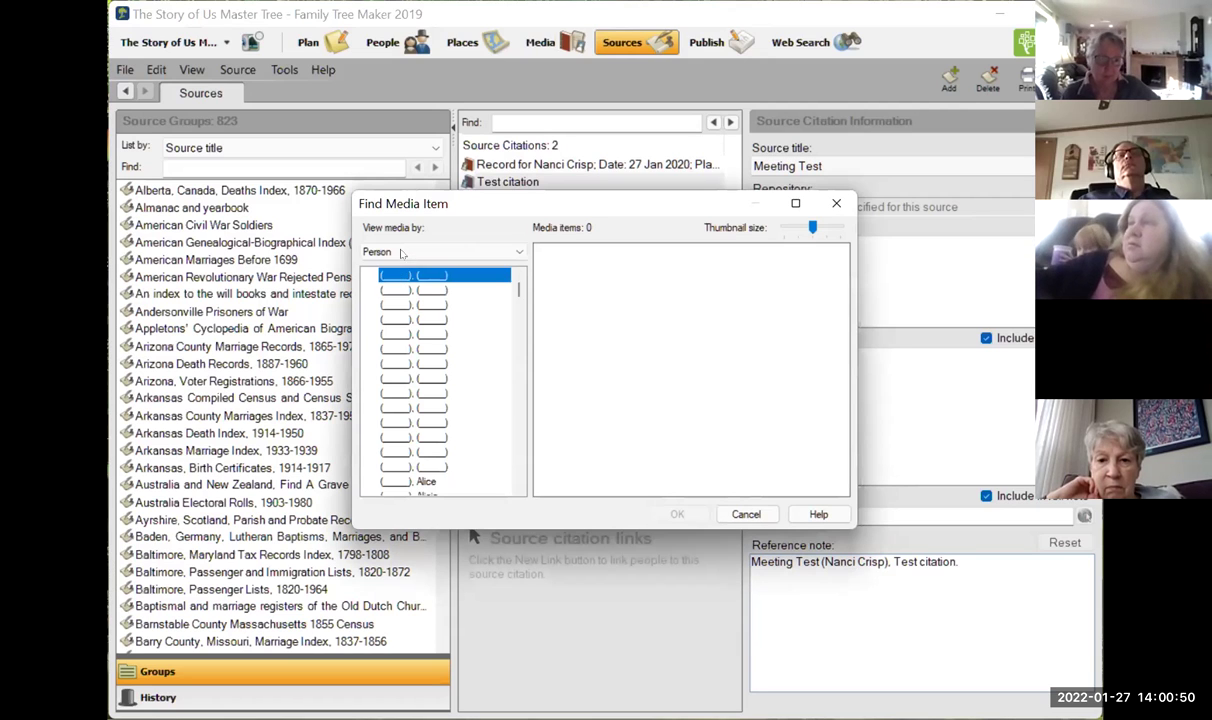
List existing media by category and browse the Naturalization/Passport media.
{"action": "left_click", "coordinate": [402, 253]}
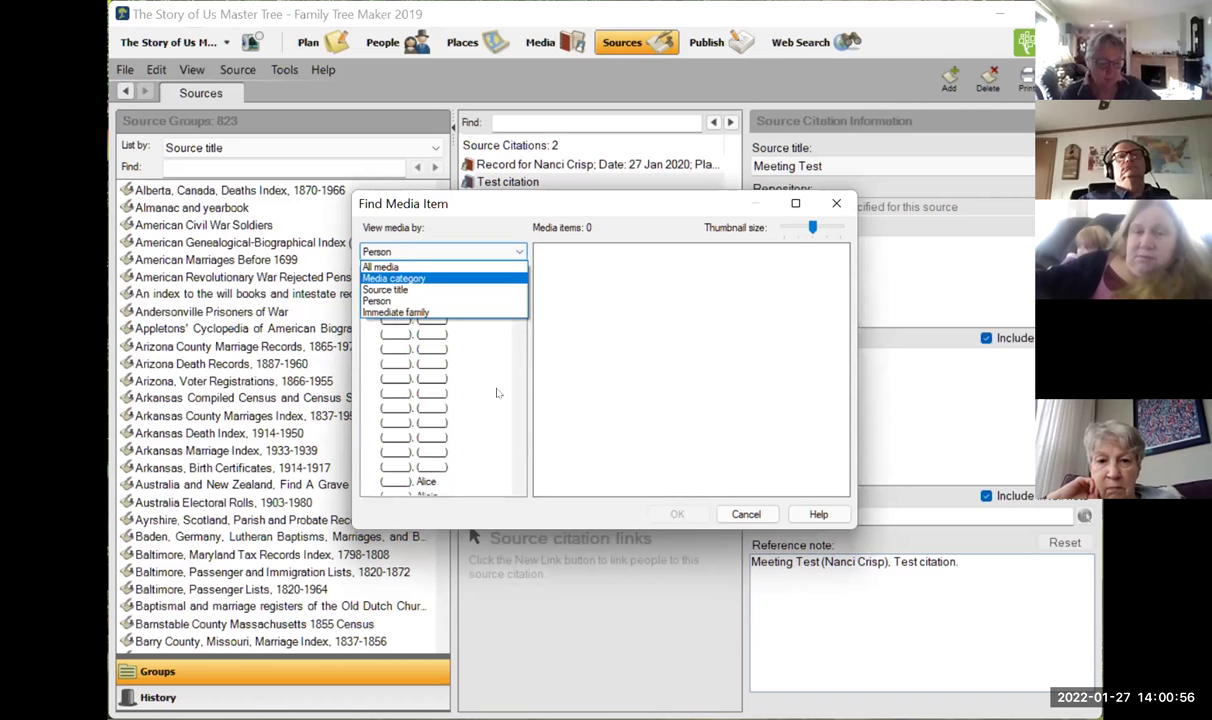
{"action": "left_click", "coordinate": [518, 327]}
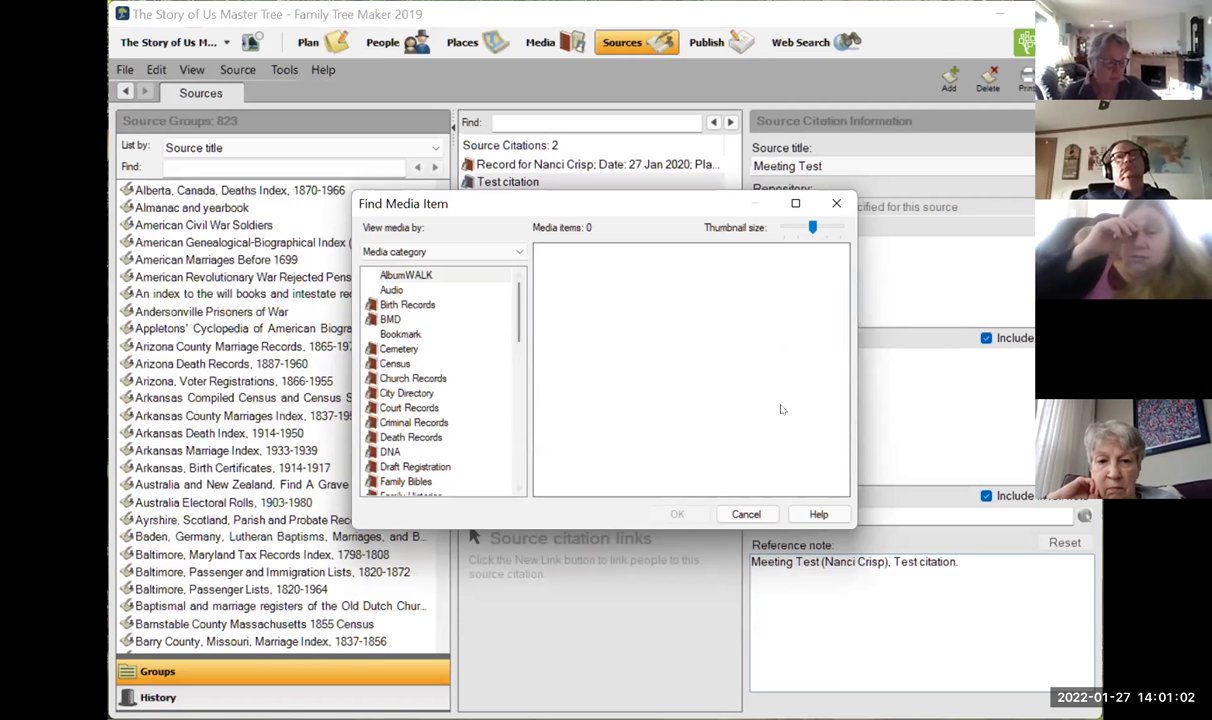
{"action": "scroll", "coordinate": [416, 319], "scroll_direction": "down", "scroll_amount": 9}
{"action": "left_click", "coordinate": [416, 319]}
{"action": "scroll", "coordinate": [782, 407], "scroll_direction": "down", "scroll_amount": 1}
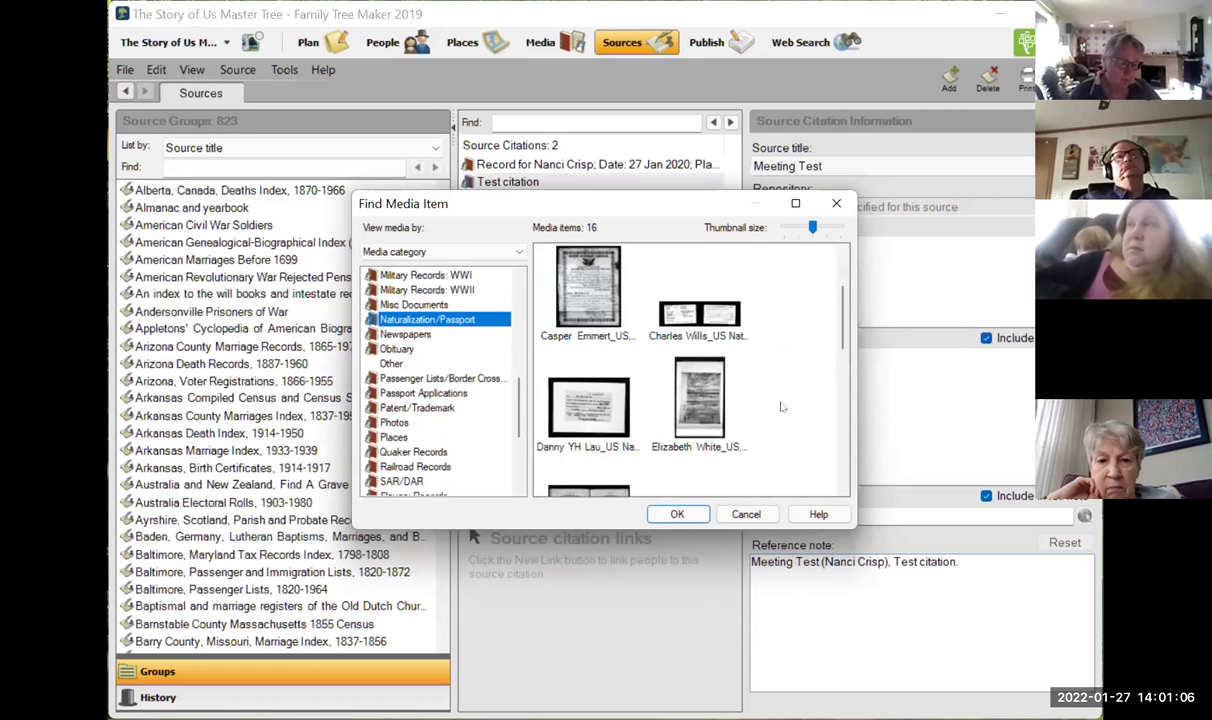
{"action": "scroll", "coordinate": [782, 407], "scroll_direction": "down", "scroll_amount": 2}
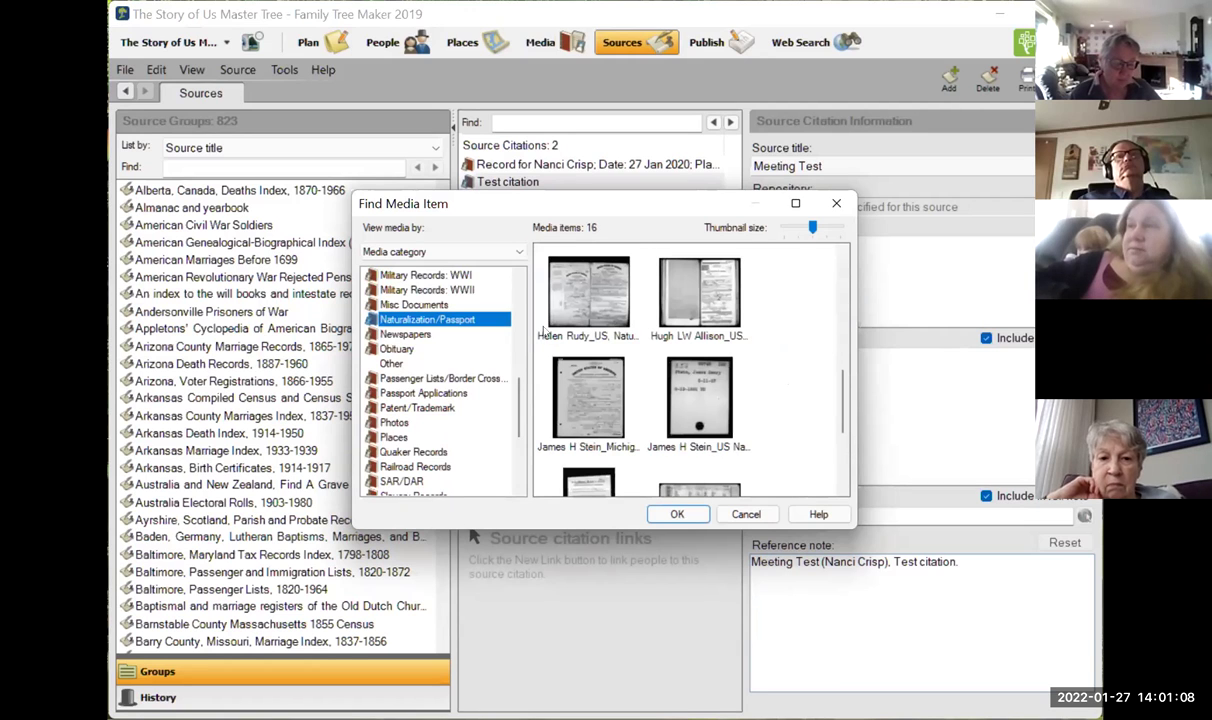
{"action": "scroll", "coordinate": [768, 384], "scroll_direction": "down", "scroll_amount": 2}
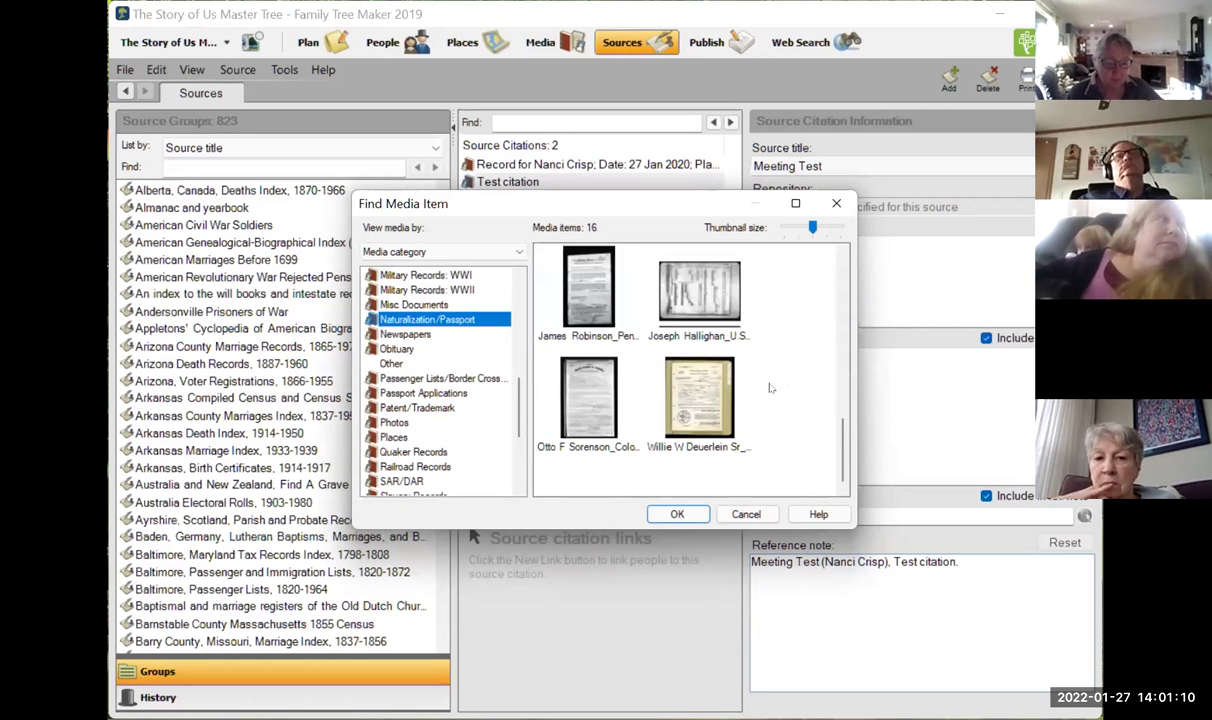
{"action": "scroll", "coordinate": [787, 380], "scroll_direction": "up", "scroll_amount": 4}
{"action": "scroll", "coordinate": [789, 375], "scroll_direction": "up", "scroll_amount": 2}
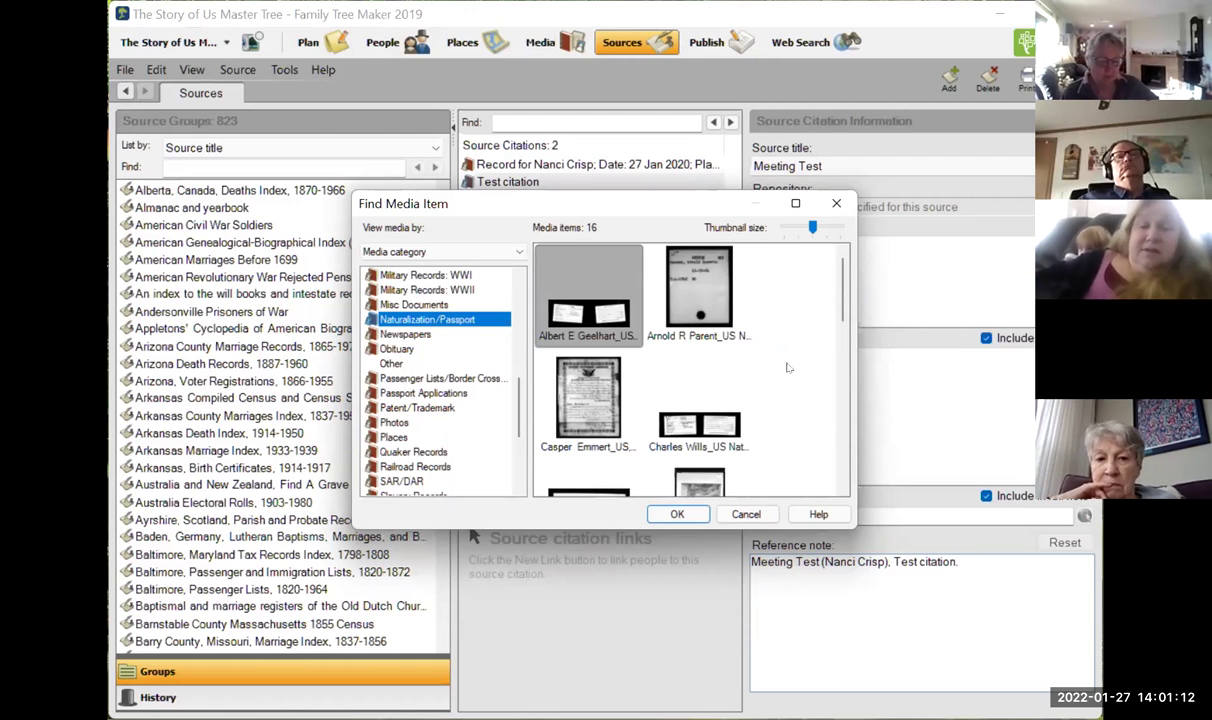
Re-list the media by source title, then close the finder without linking anything.
{"action": "left_click", "coordinate": [413, 251]}
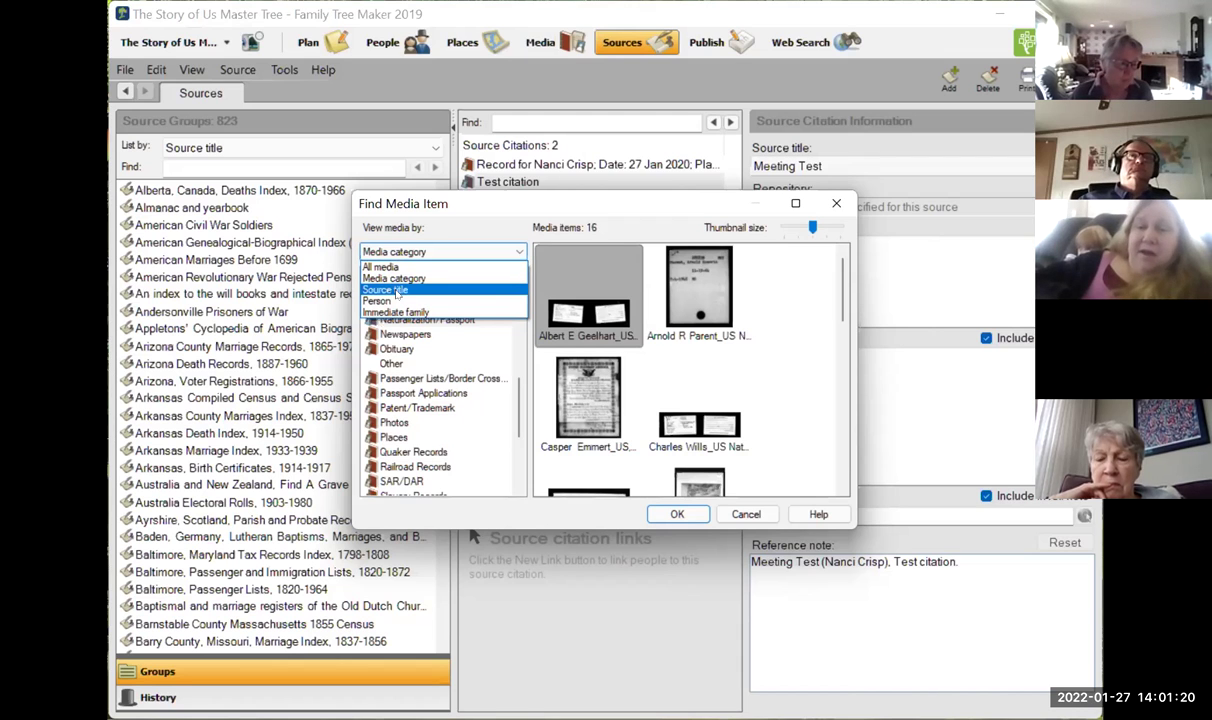
{"action": "left_click", "coordinate": [398, 290]}
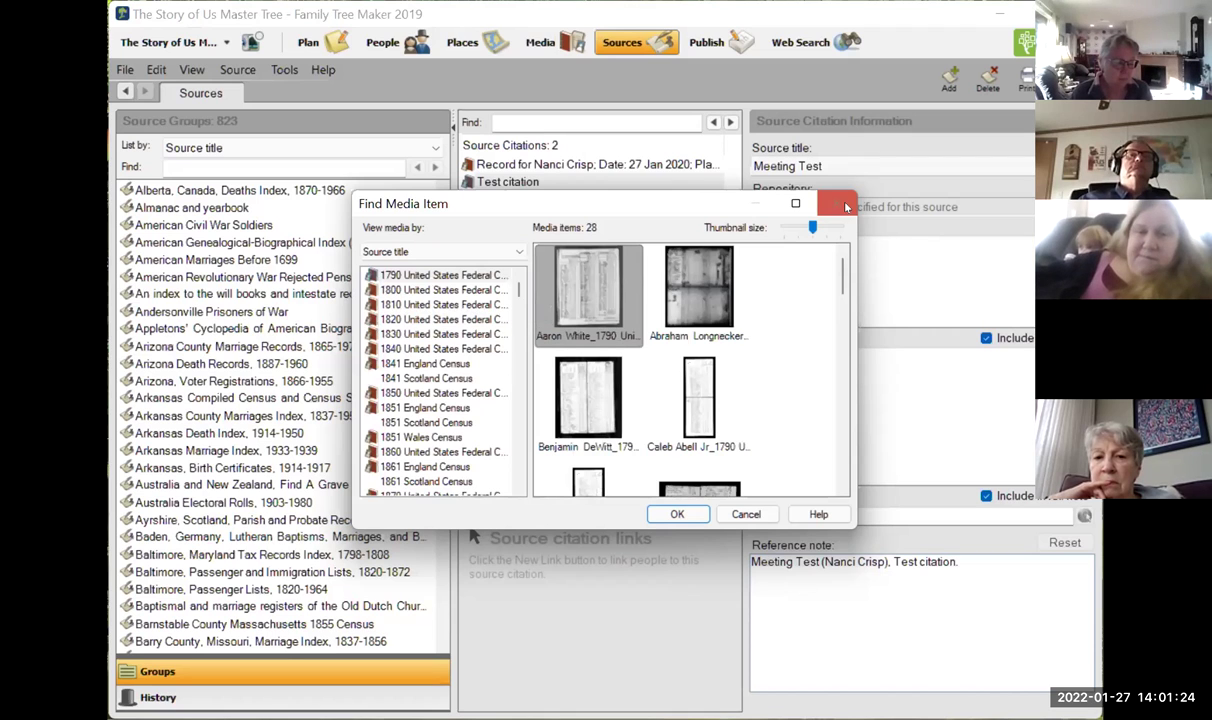
{"action": "left_click", "coordinate": [750, 513]}
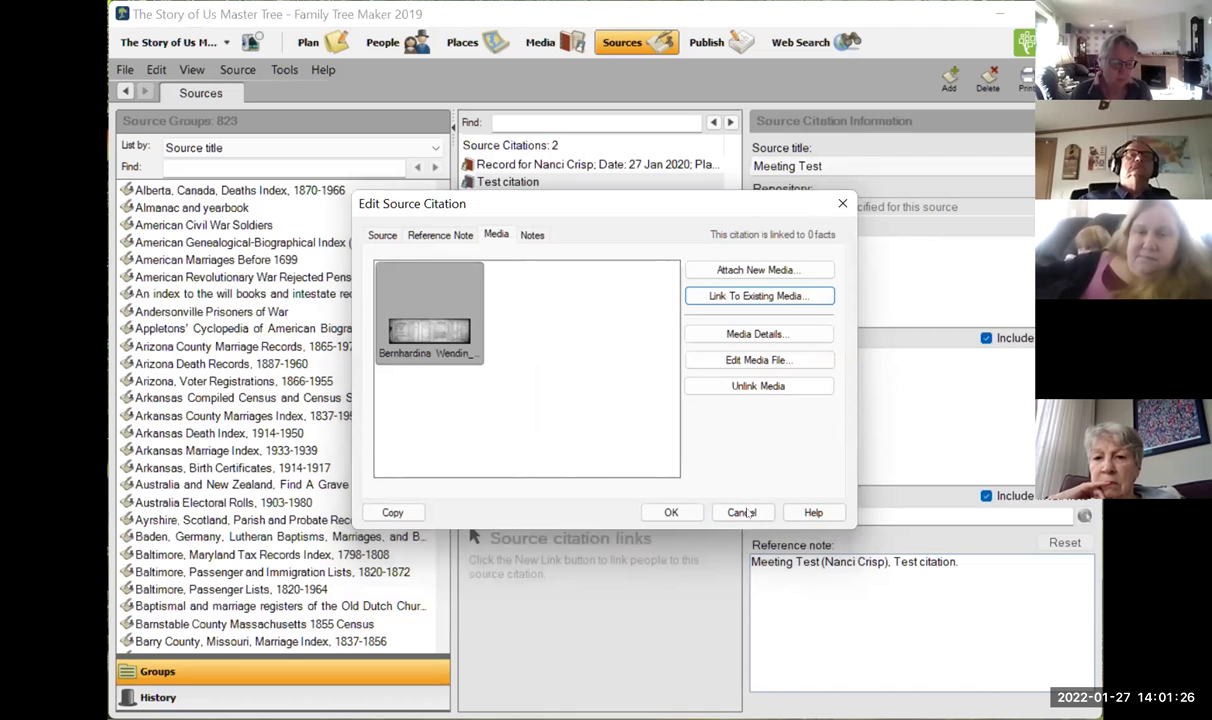
Reopen Test citation and browse existing media from its Media tab without linking any.
{"action": "left_click", "coordinate": [741, 513]}
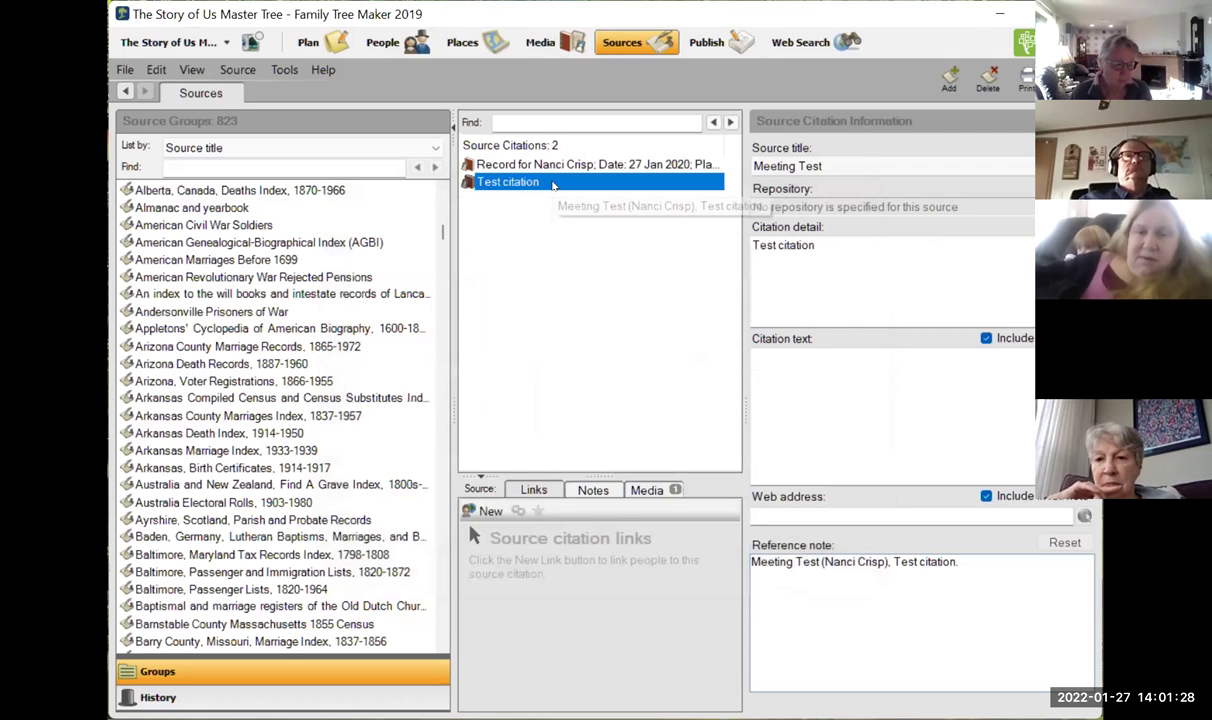
{"action": "double_click", "coordinate": [500, 238]}
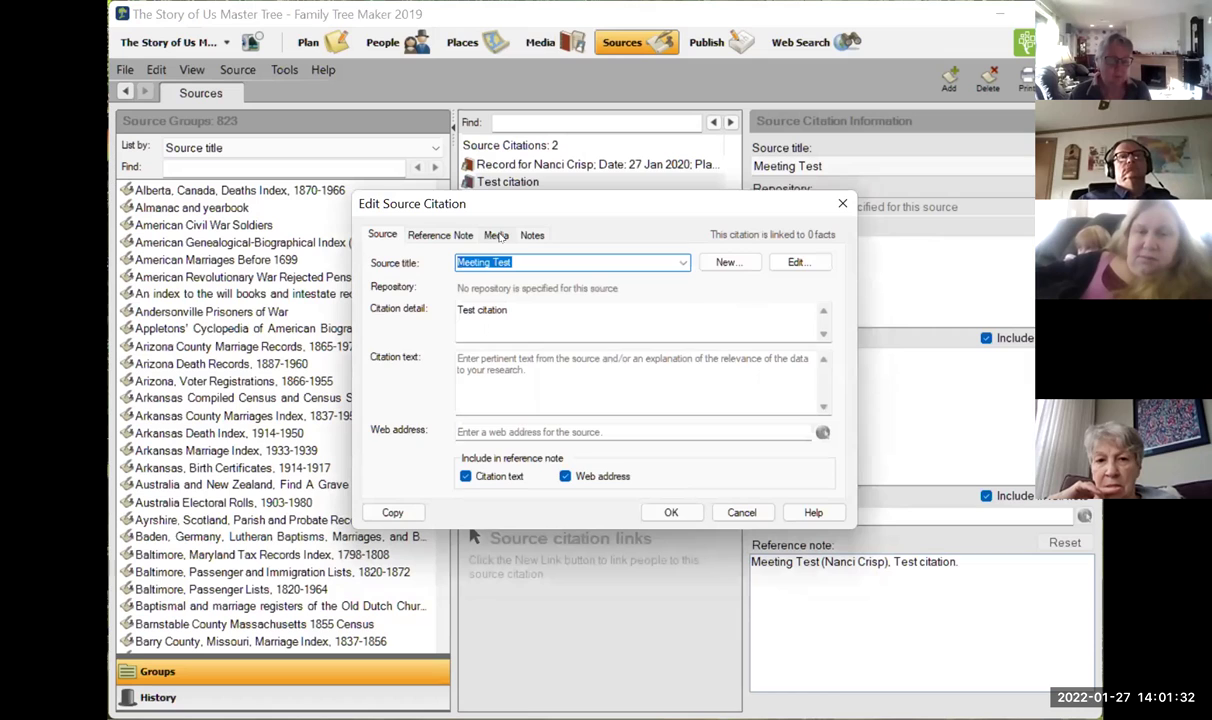
{"action": "left_click", "coordinate": [497, 235]}
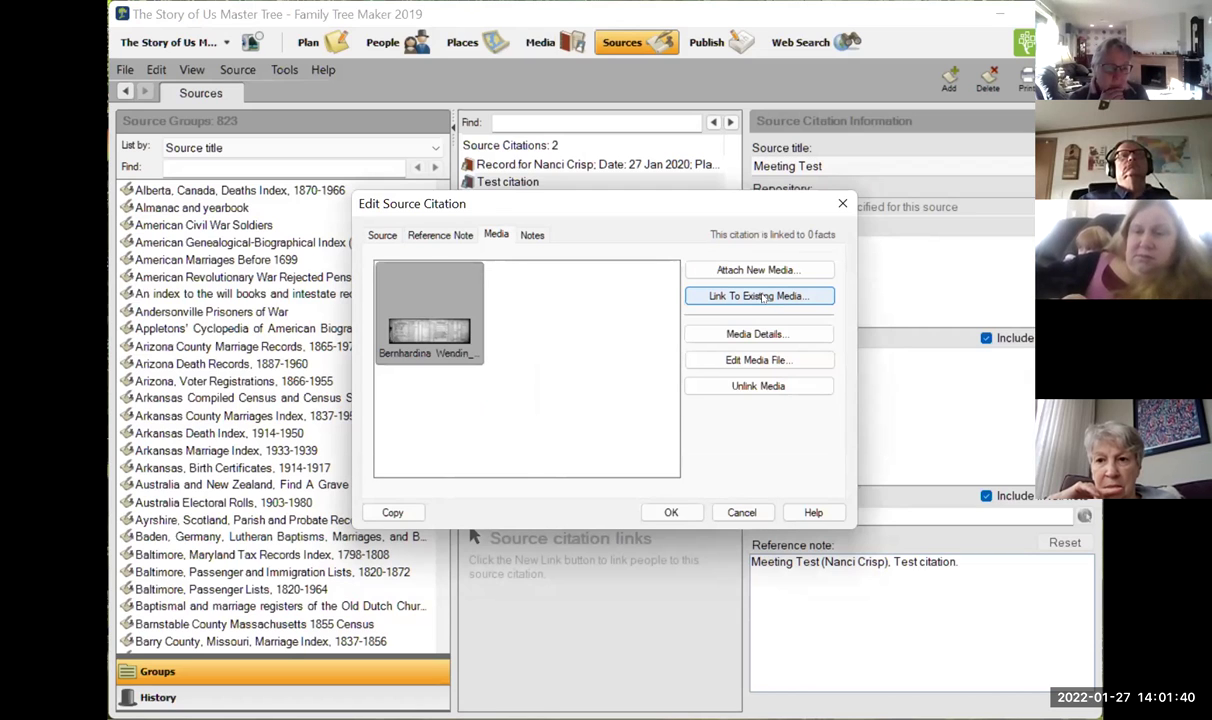
{"action": "left_click", "coordinate": [761, 296]}
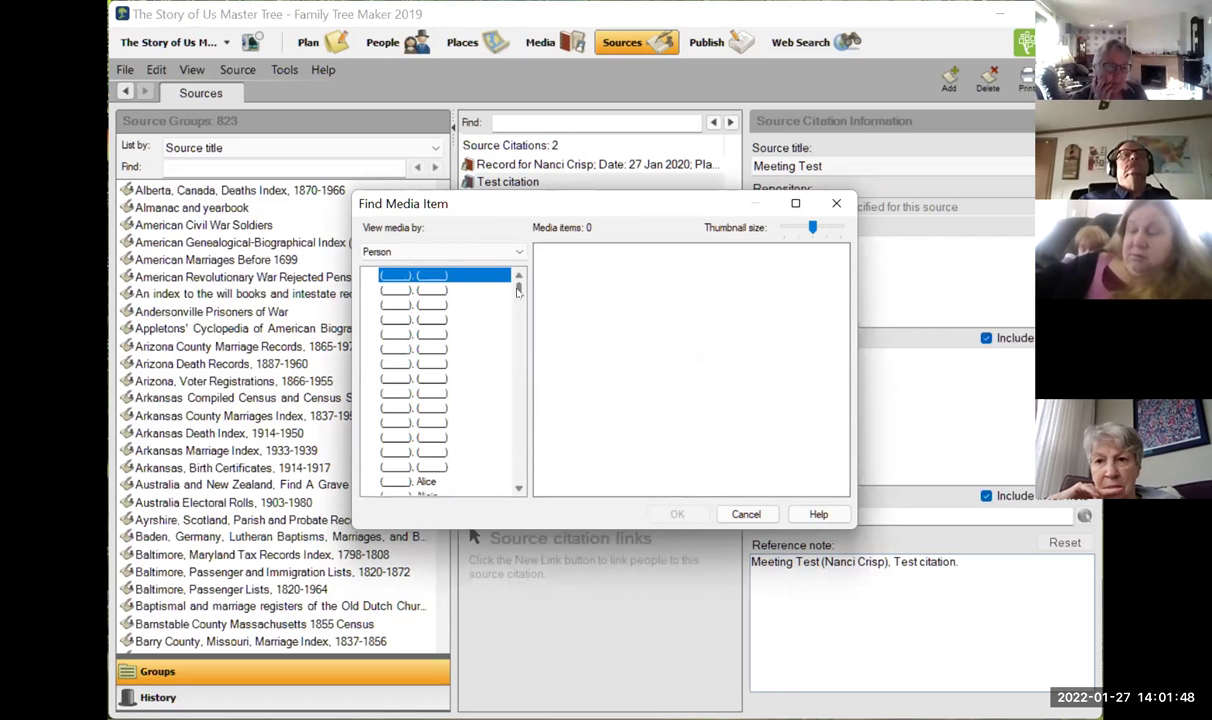
{"action": "mouse_move", "coordinate": [518, 290]}
{"action": "left_mouse_down"}
{"action": "mouse_move", "coordinate": [518, 312]}
{"action": "mouse_move", "coordinate": [518, 283]}
{"action": "left_mouse_up"}
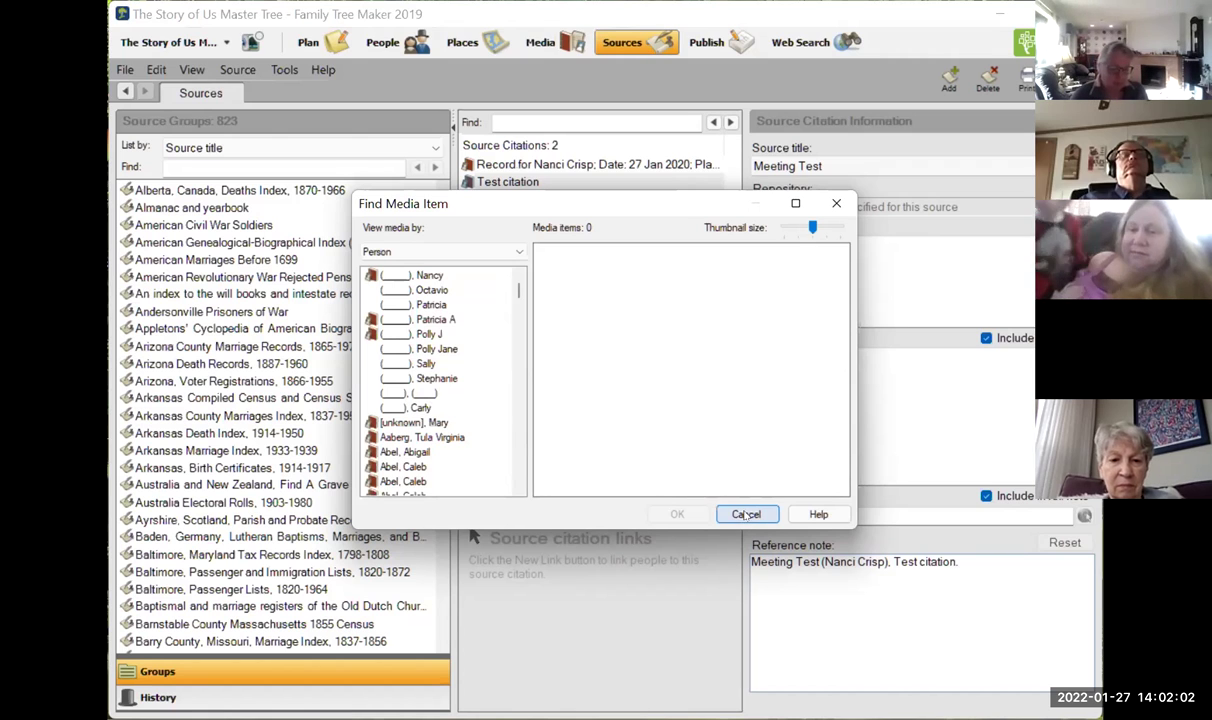
{"action": "left_click", "coordinate": [746, 515]}
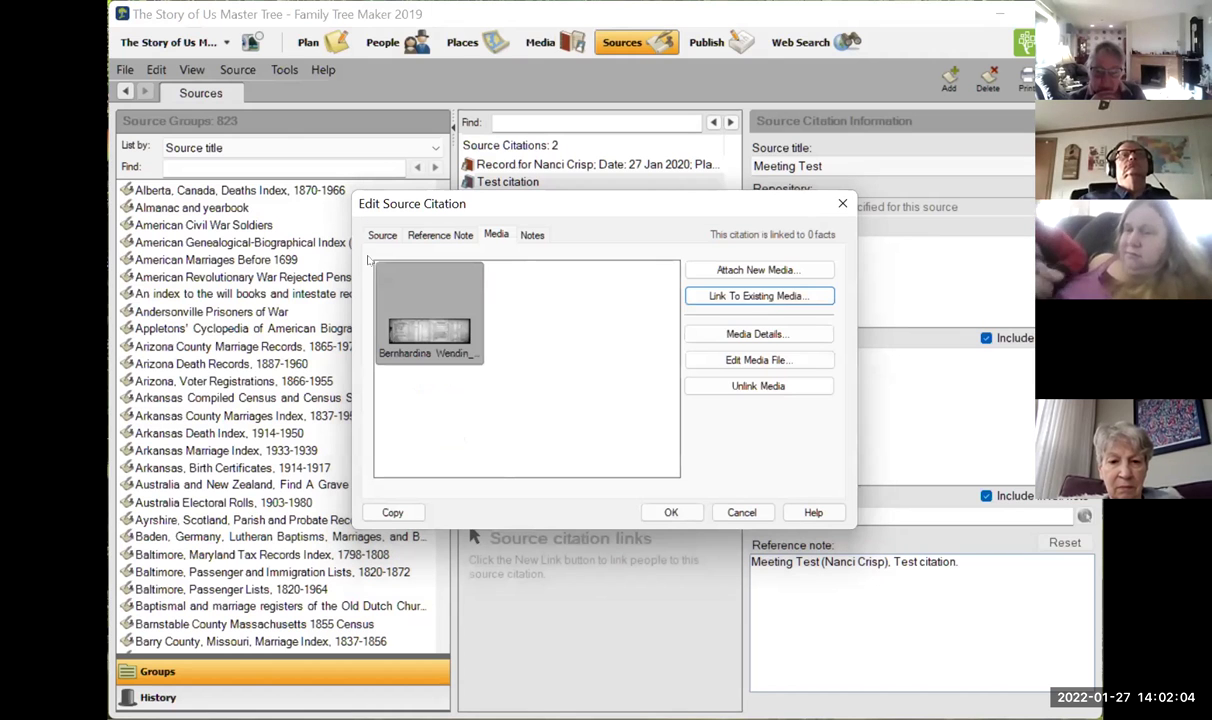
Return to the citation's Source details and close the editor unchanged.
{"action": "left_click", "coordinate": [381, 235]}
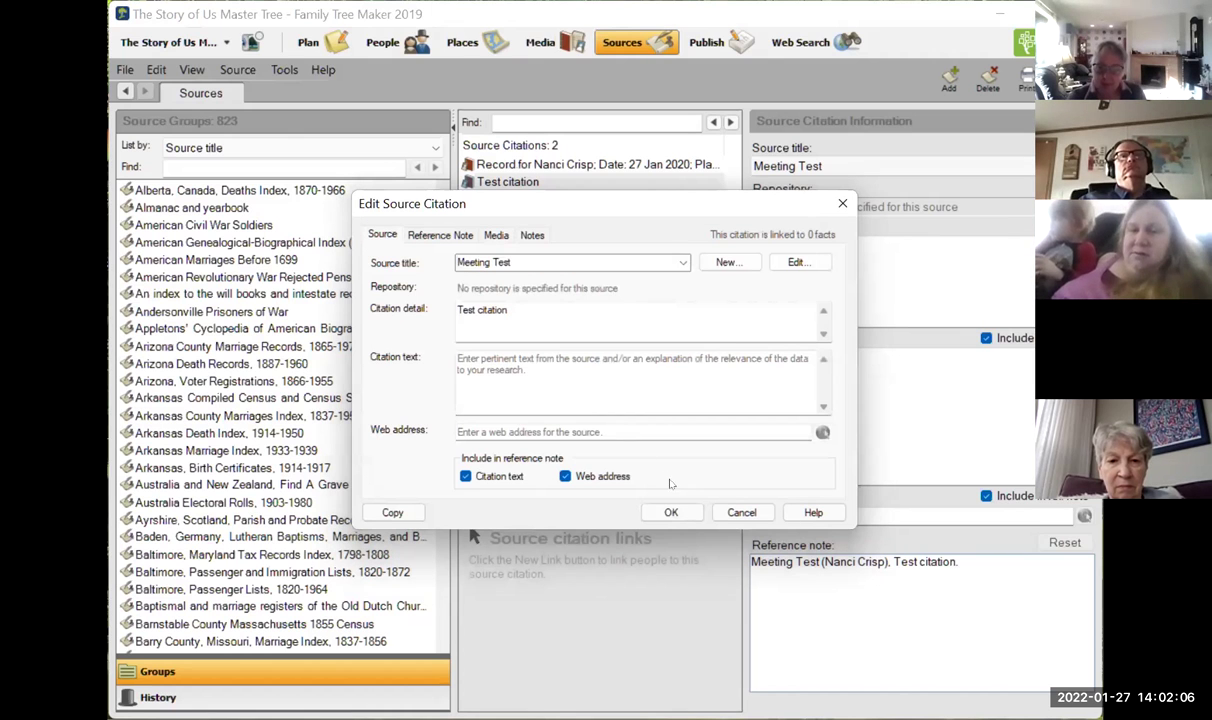
{"action": "left_click", "coordinate": [671, 512]}
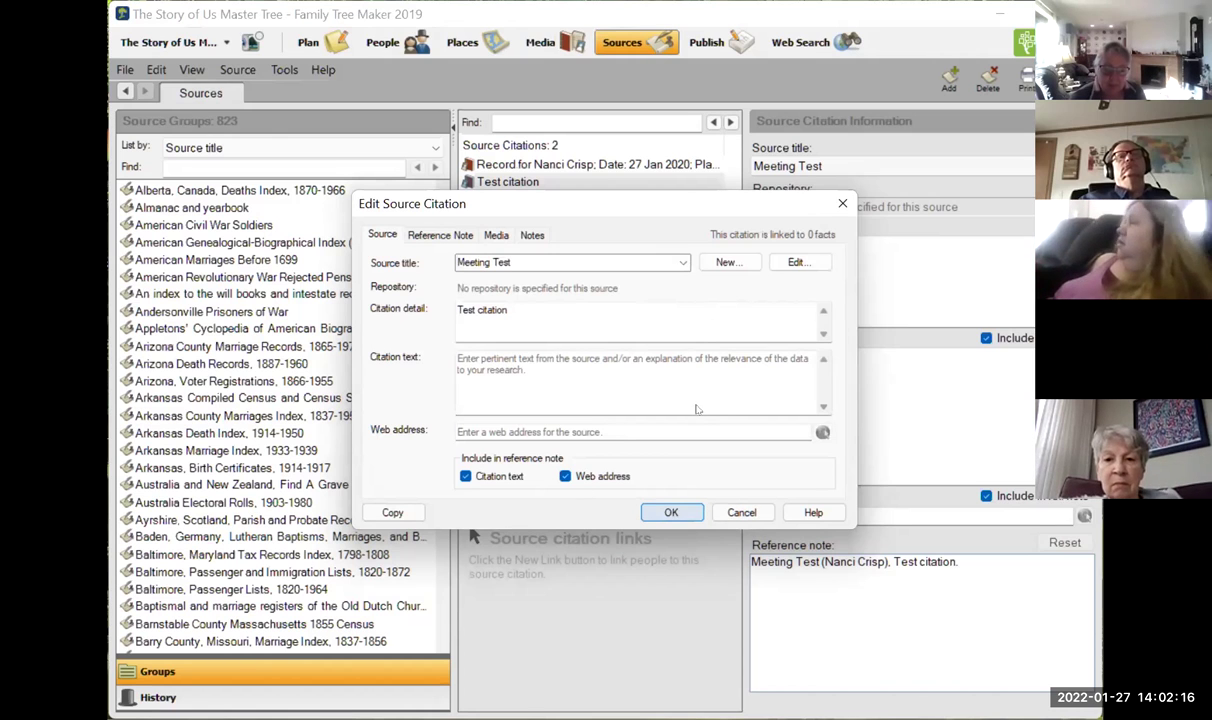
{"action": "key", "text": "Return"}
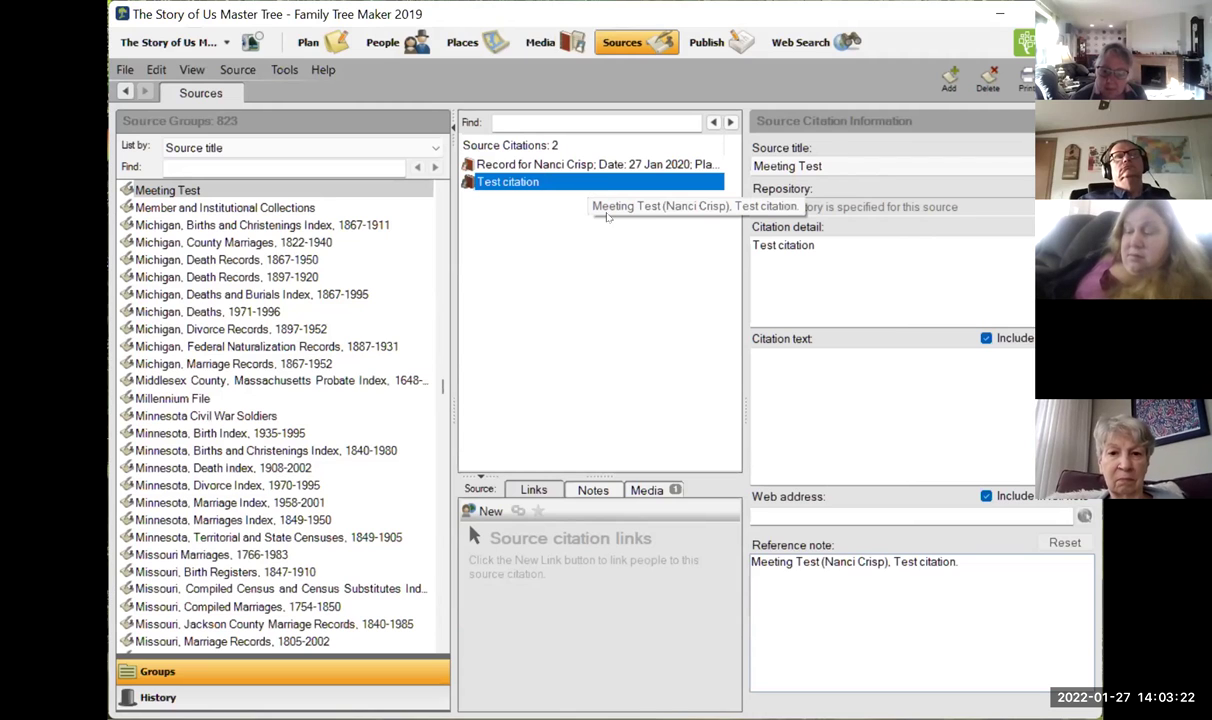
Add a Title fact to the home person and cite it from existing source citations.
{"action": "left_click", "coordinate": [382, 46]}
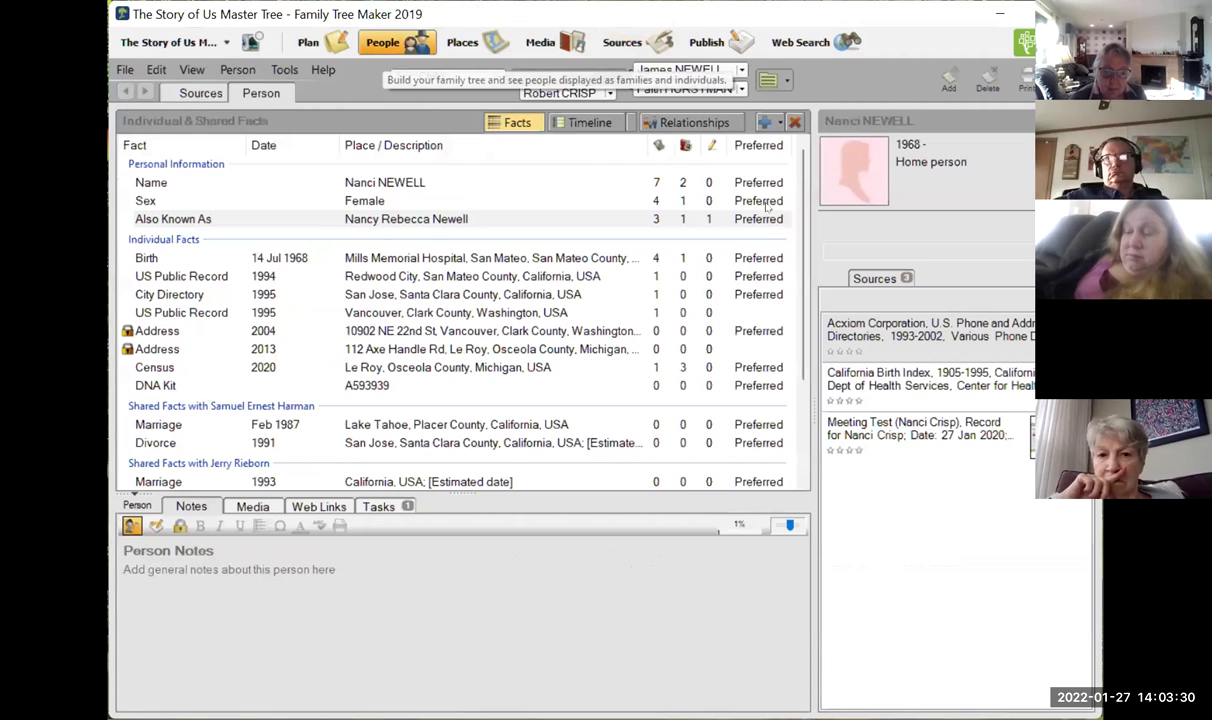
{"action": "left_click", "coordinate": [779, 122]}
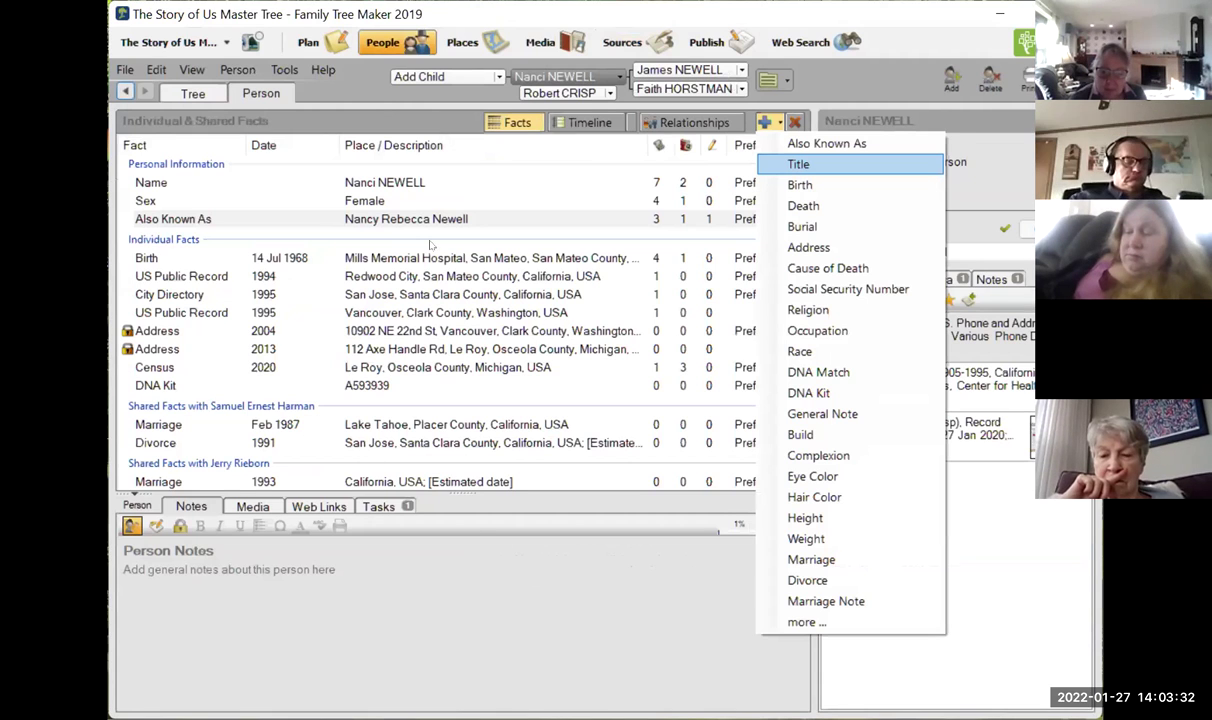
{"action": "key", "text": "Return"}
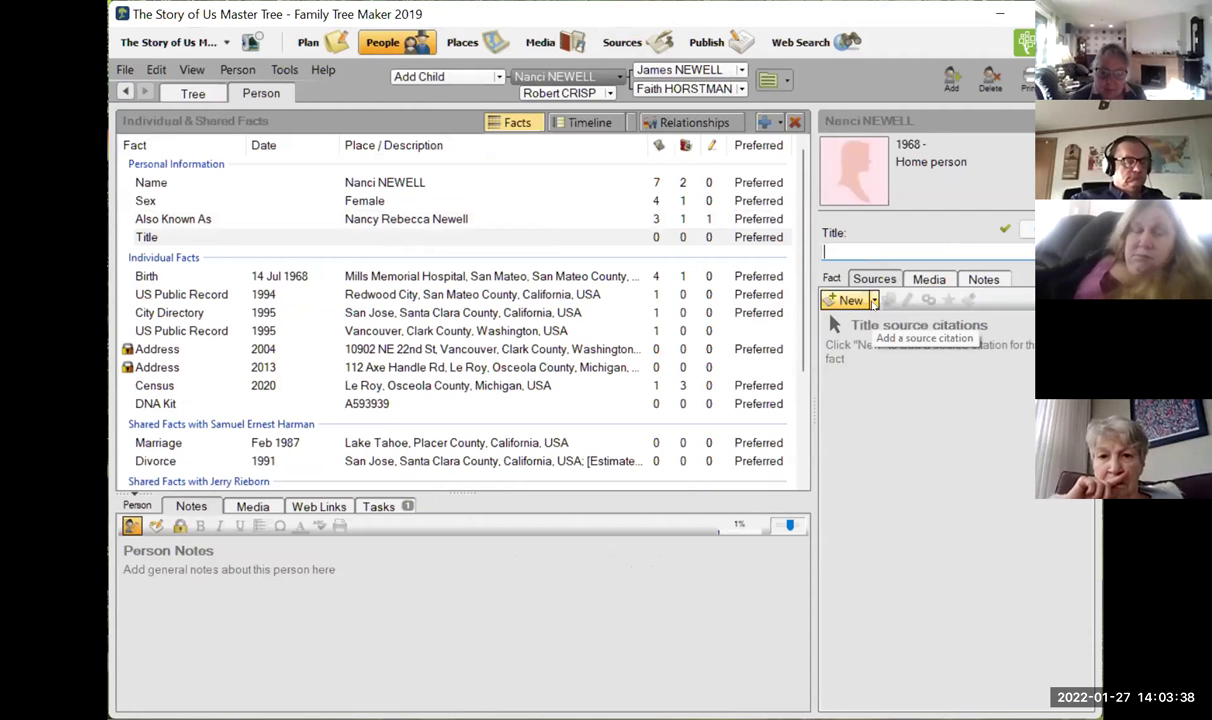
{"action": "left_click", "coordinate": [873, 302]}
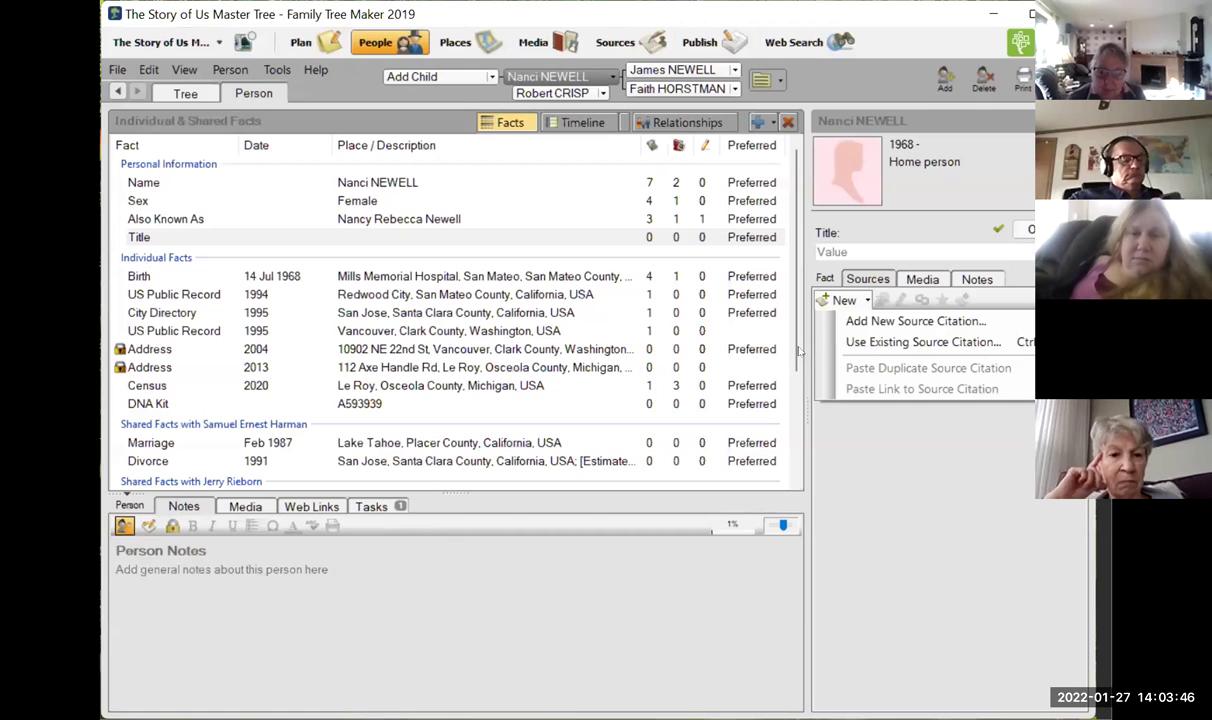
{"action": "key", "text": "ctrl+e"}
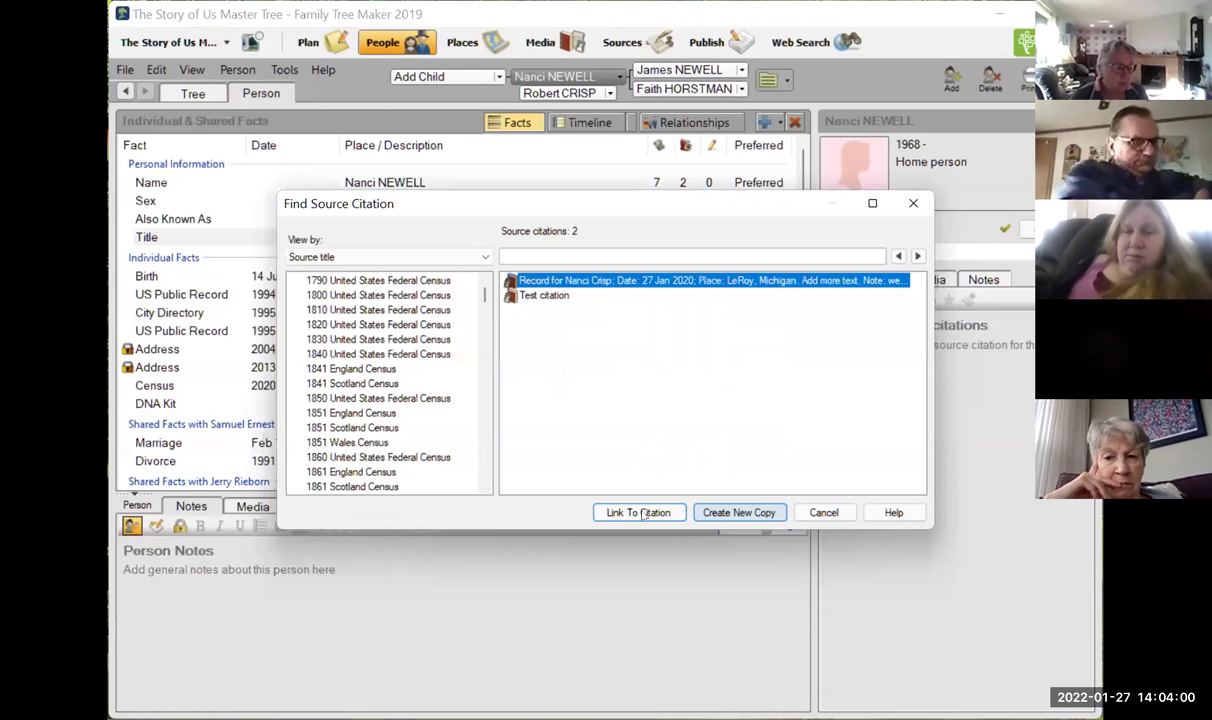
Link the Title fact to Test citation and confirm its Meeting Test source.
{"action": "left_click", "coordinate": [643, 513]}
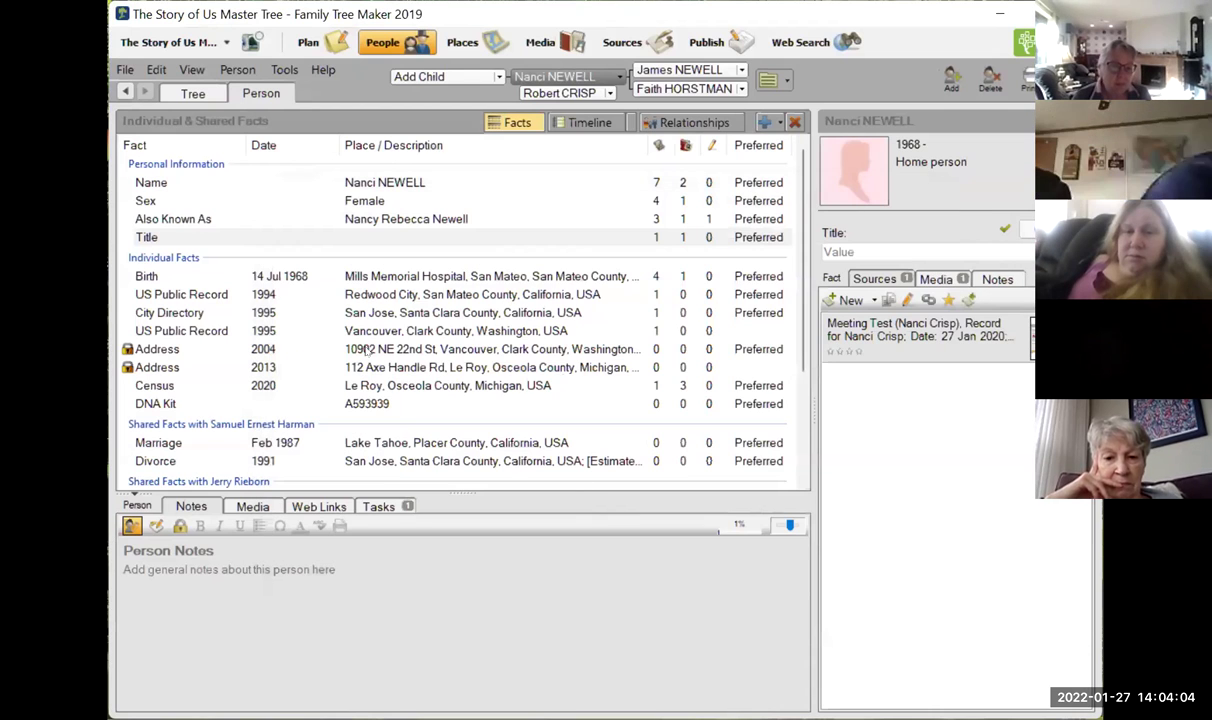
{"action": "left_click", "coordinate": [430, 237]}
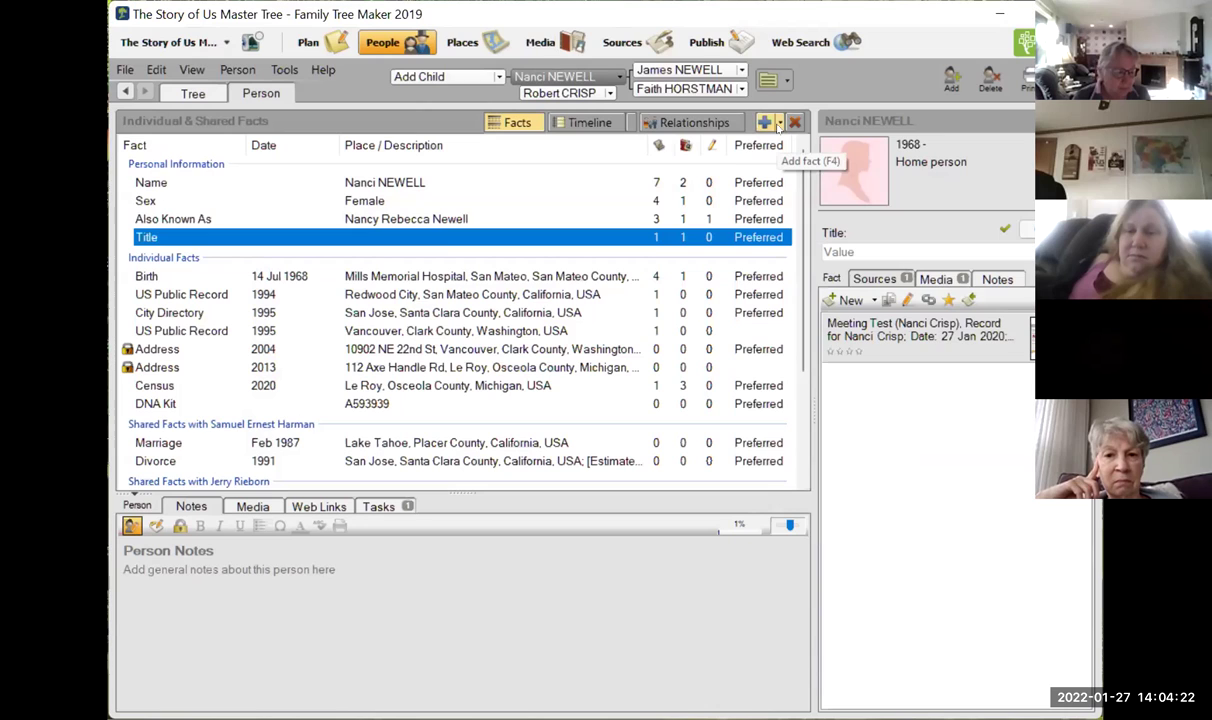
{"action": "left_click", "coordinate": [779, 123]}
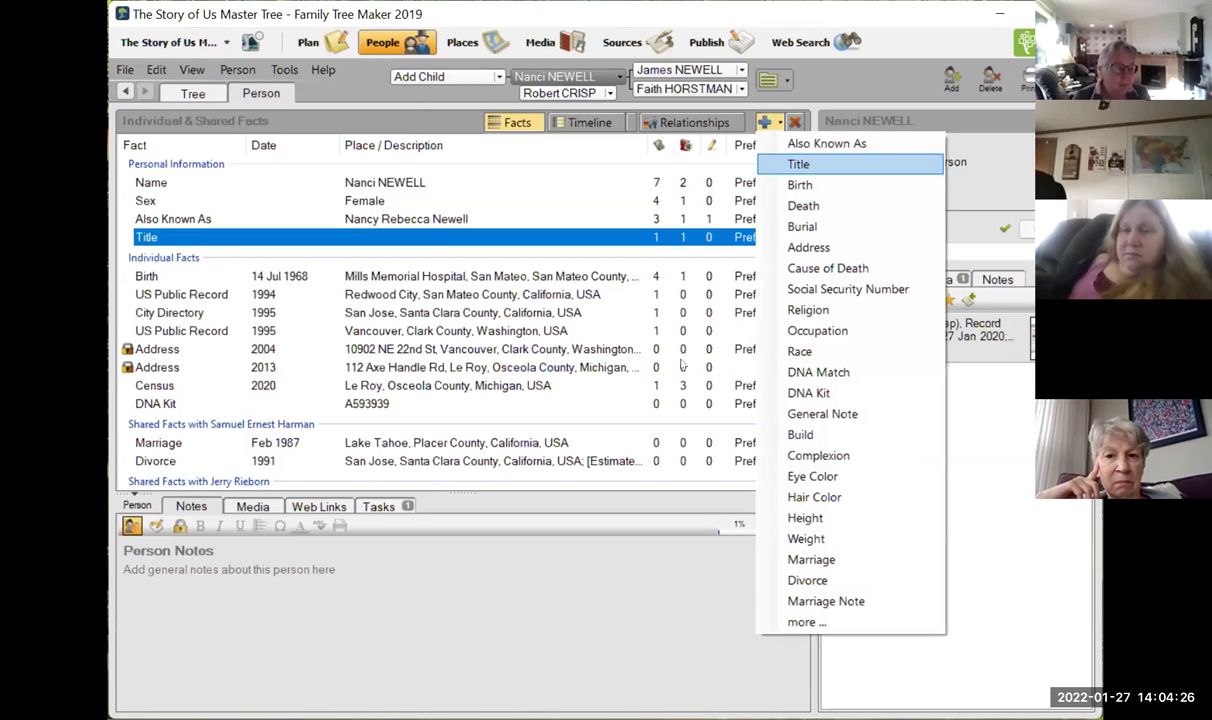
Add a second Title fact and cite it with the existing Meeting Test citation.
{"action": "left_click", "coordinate": [799, 165]}
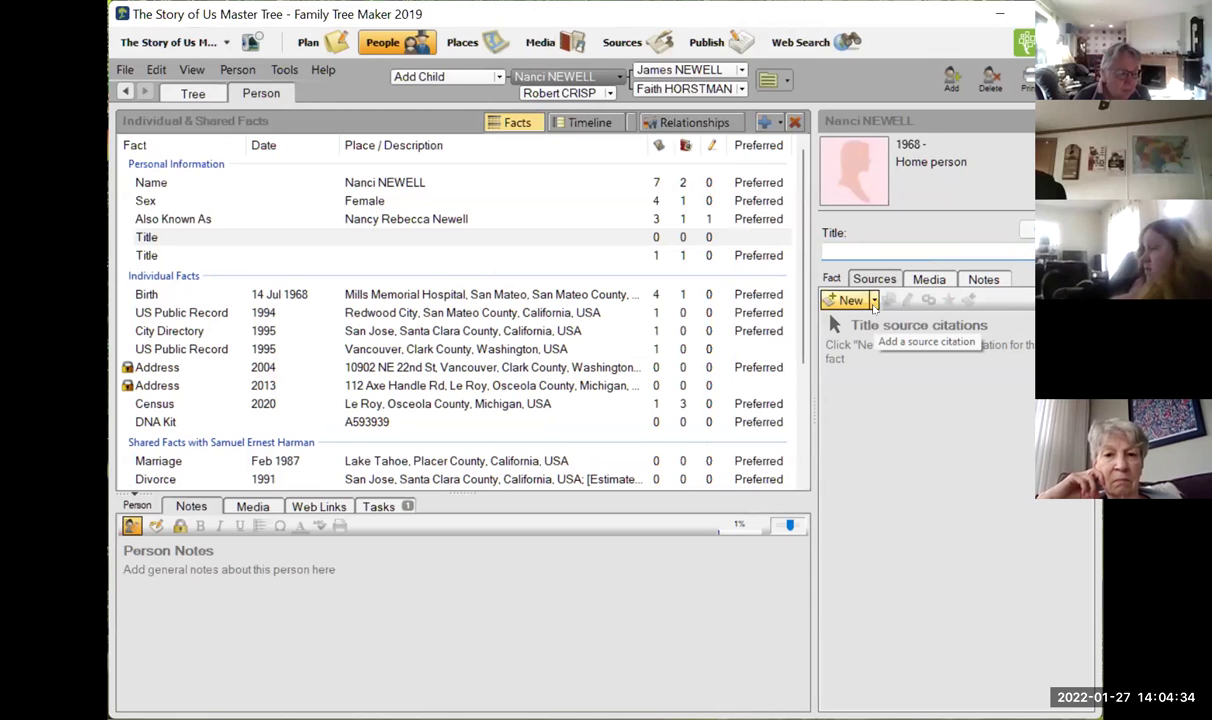
{"action": "left_click", "coordinate": [873, 301]}
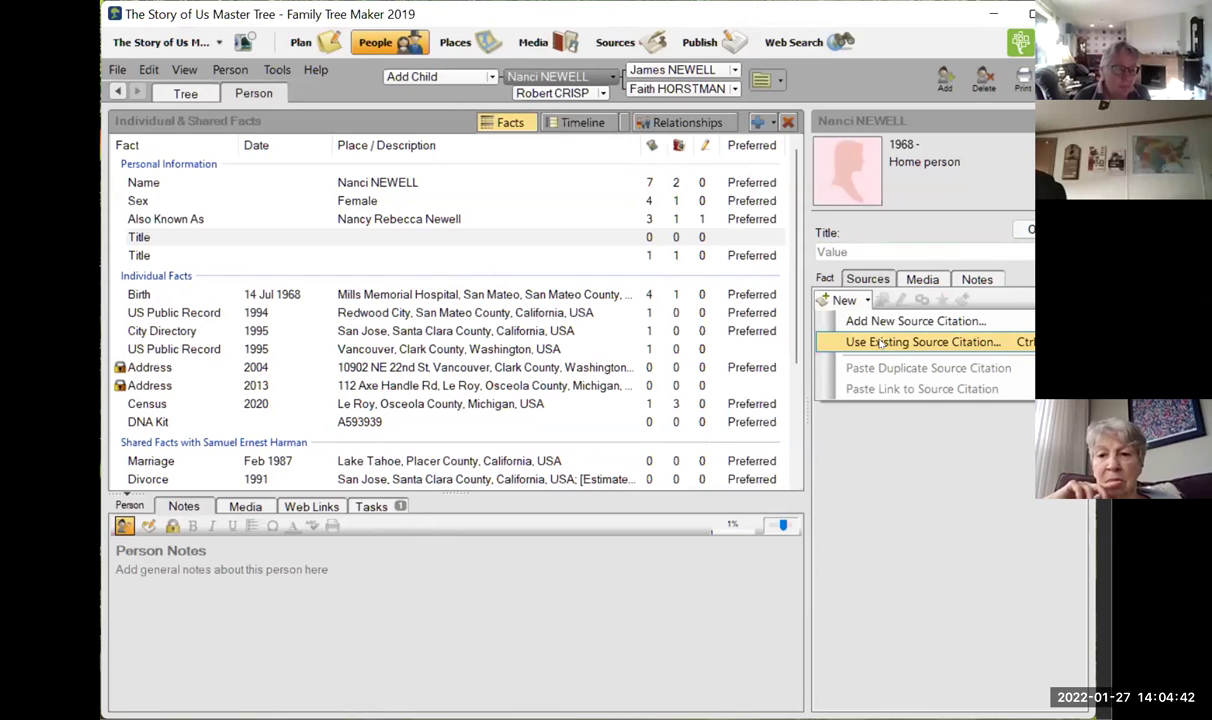
{"action": "left_click", "coordinate": [880, 343]}
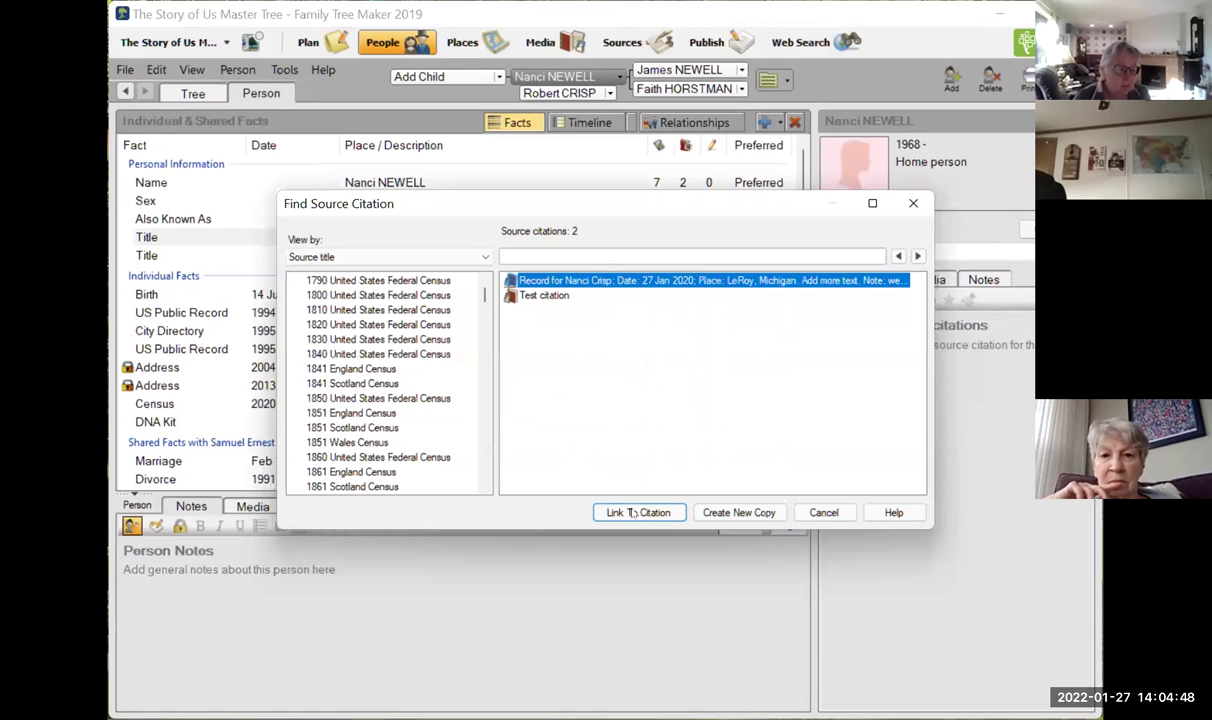
{"action": "key", "text": "Return"}
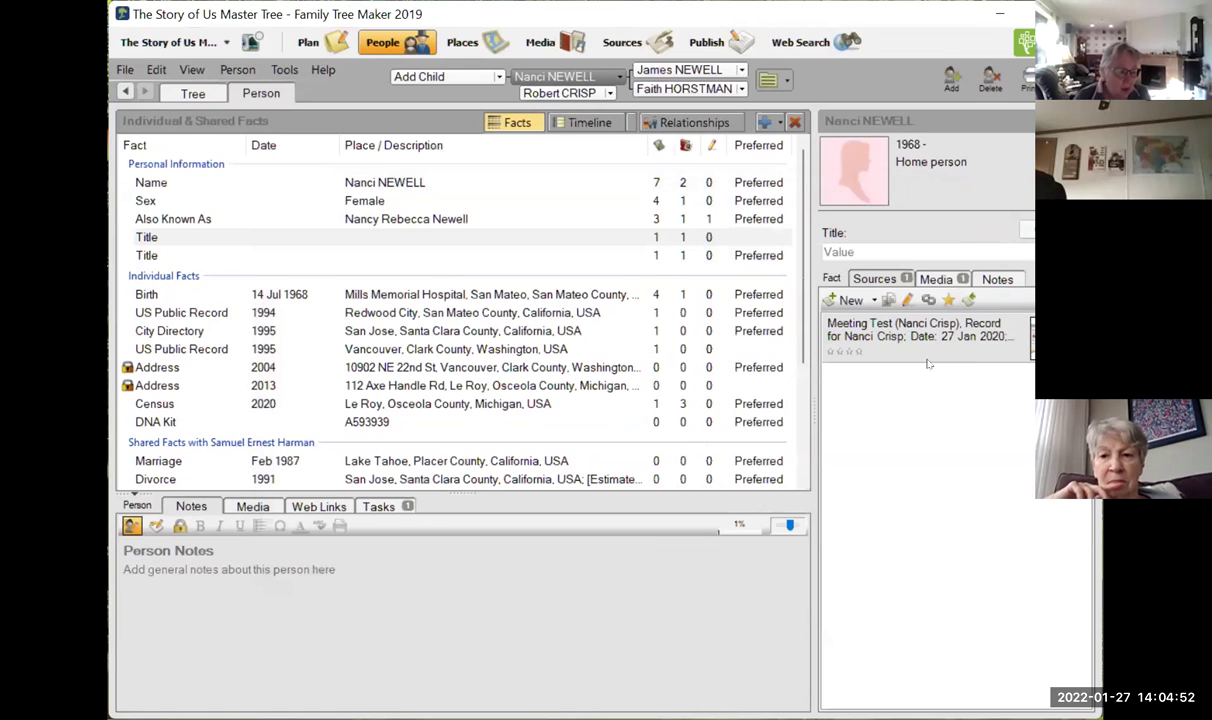
{"action": "mouse_move", "coordinate": [940, 330]}
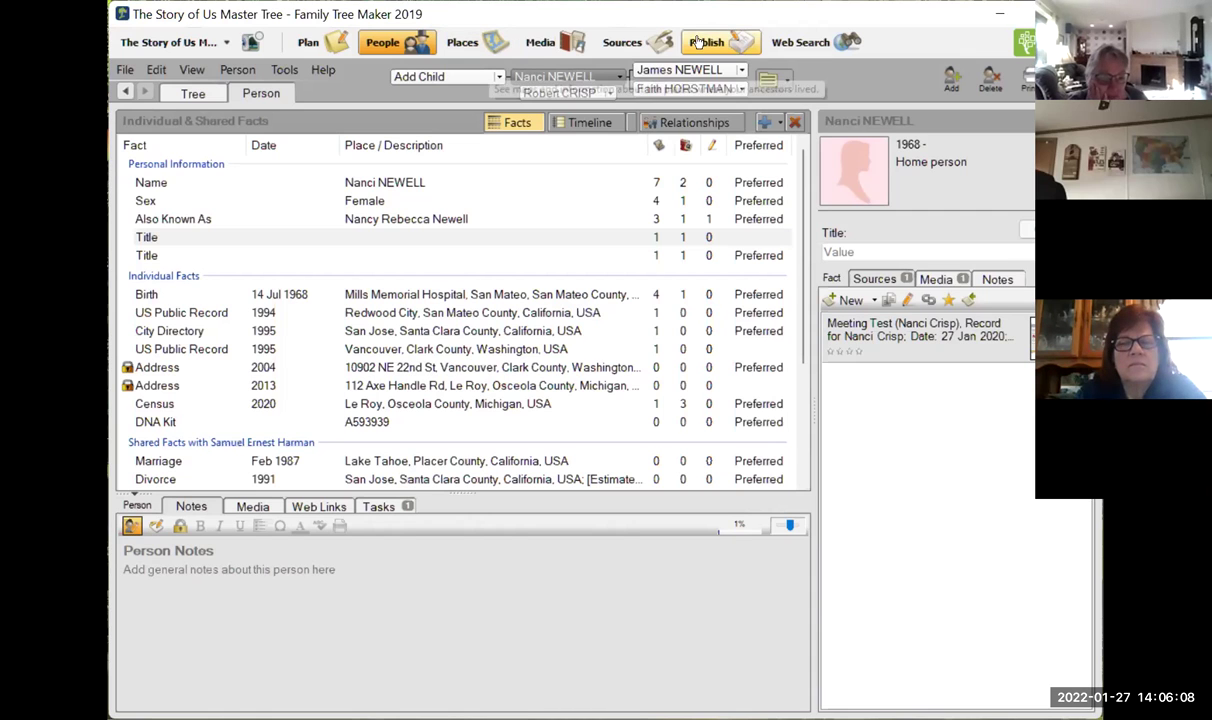
Go to the Sources workspace and jump to the source list entry '1930'.
{"action": "left_click", "coordinate": [605, 44]}
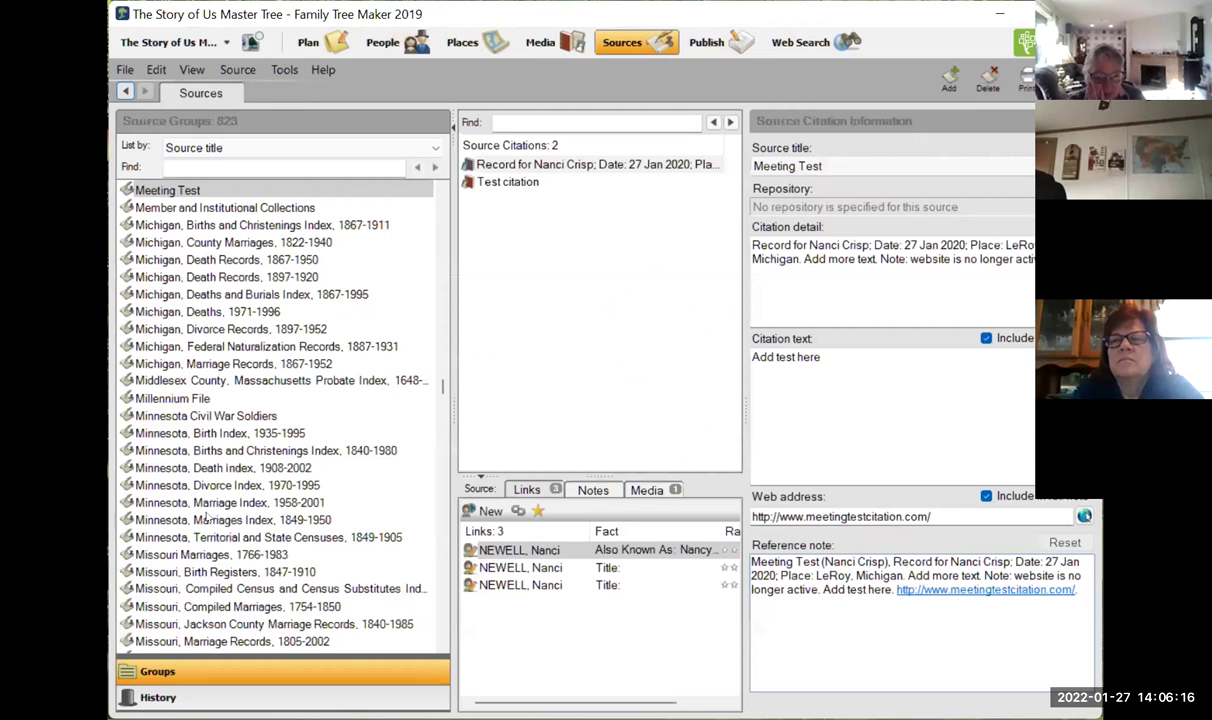
{"action": "scroll", "coordinate": [200, 453], "scroll_direction": "up", "scroll_amount": 20}
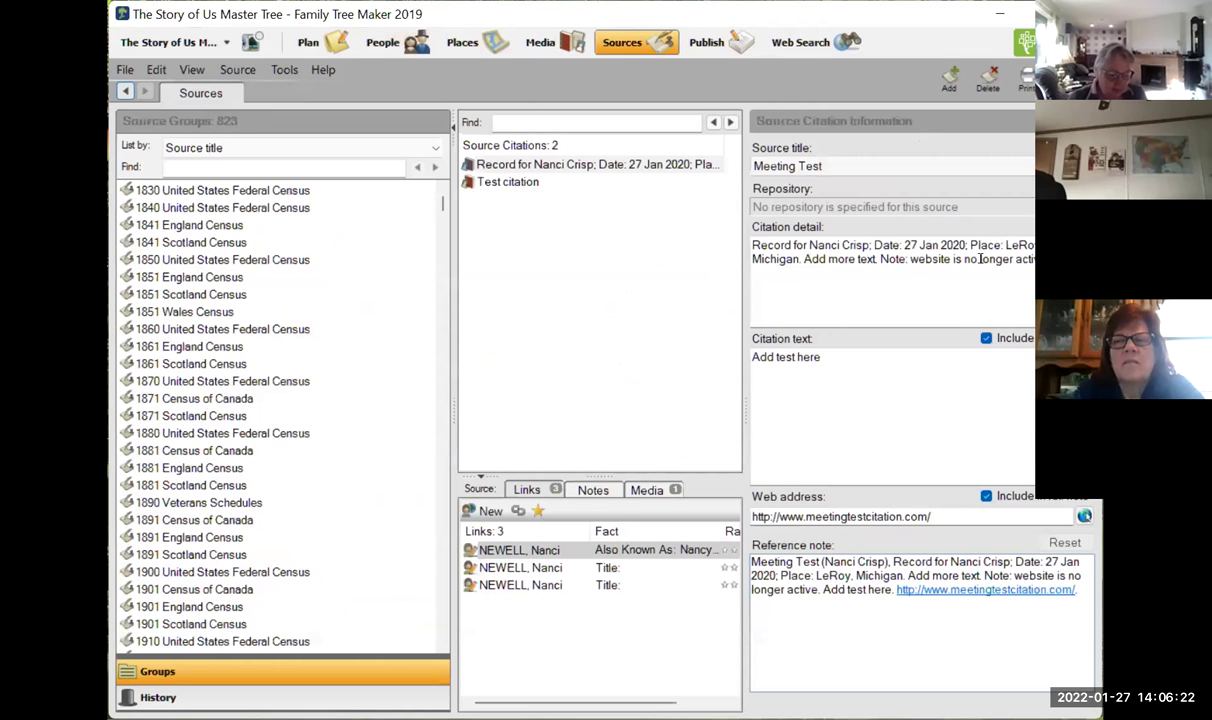
{"action": "type", "text": "1930"}
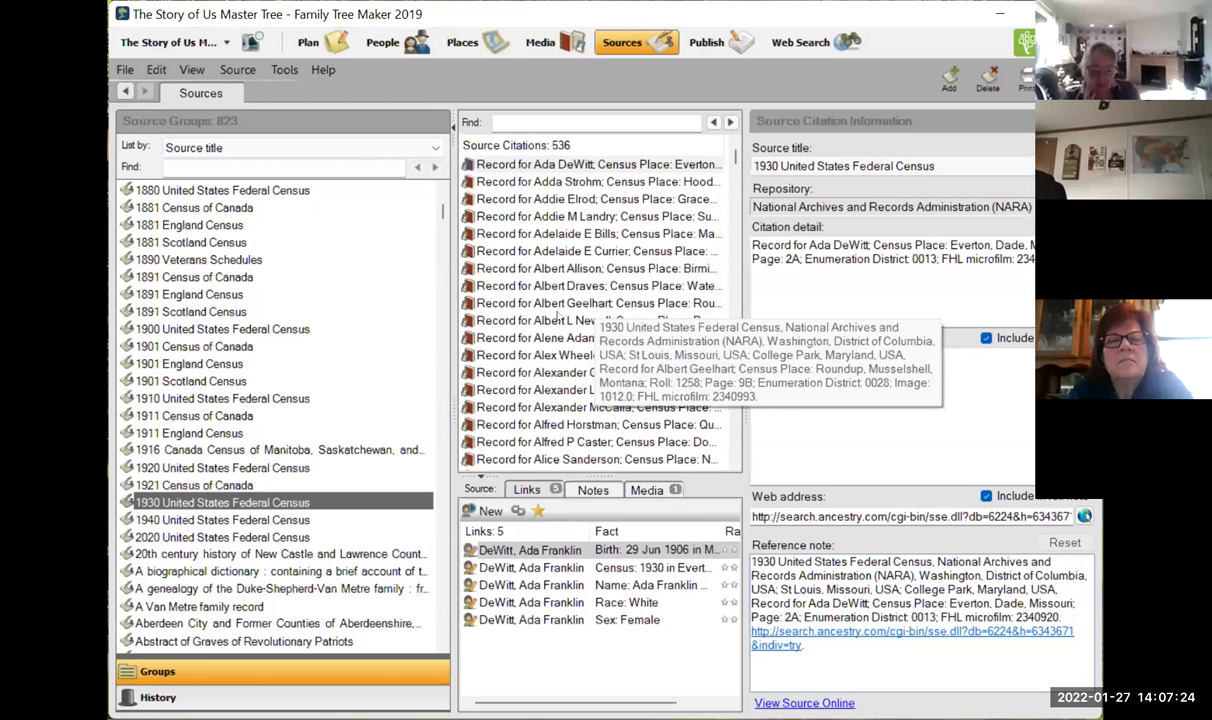
{"action": "left_click", "coordinate": [842, 245]}
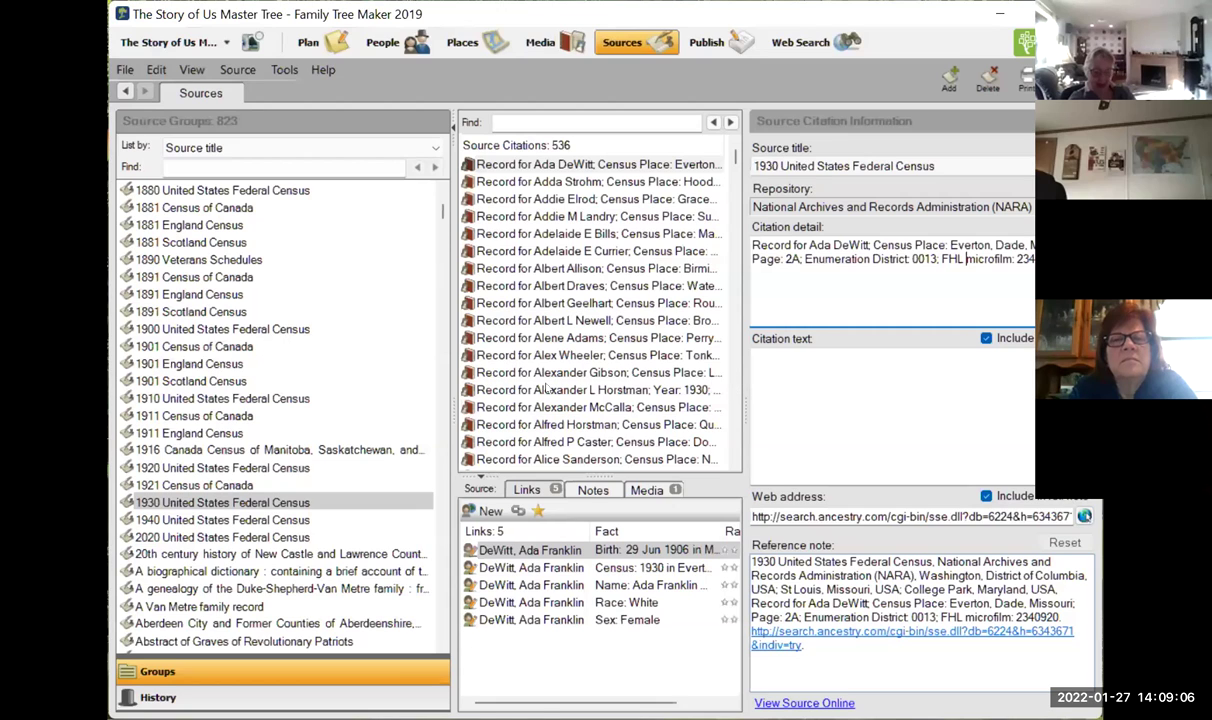
Edit the 1930 United States Federal Census source and start adding a new repository.
{"action": "double_click", "coordinate": [688, 386]}
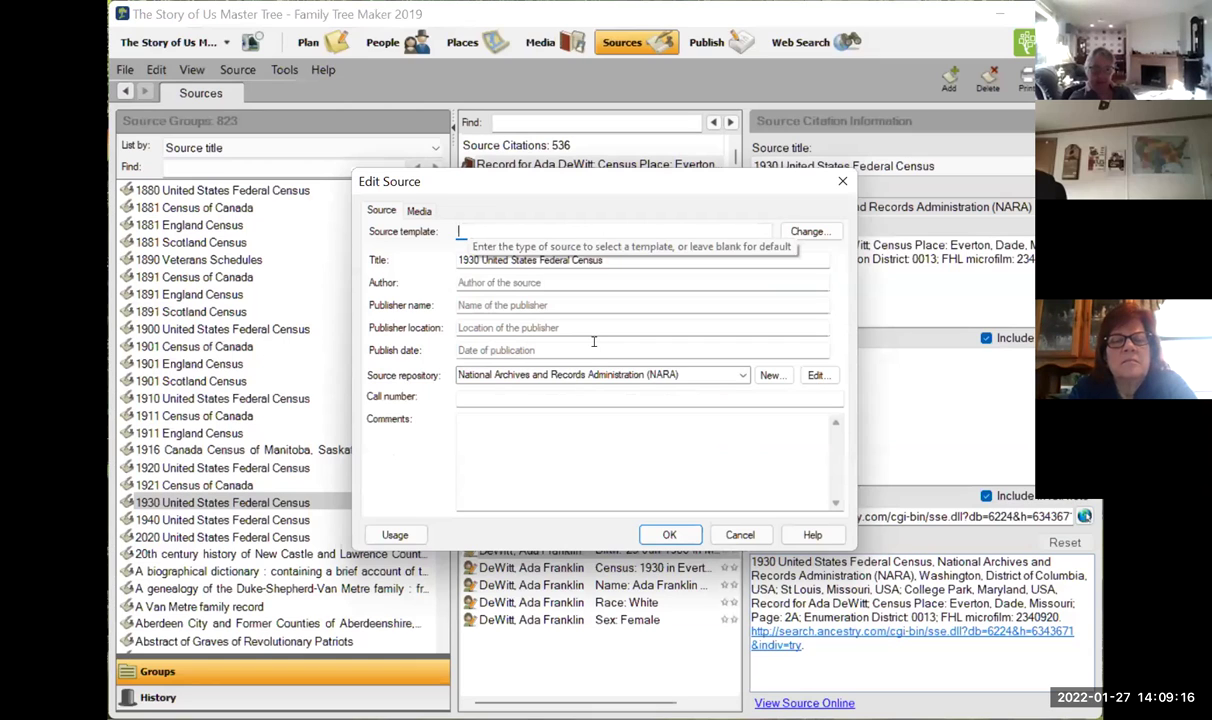
{"action": "left_click", "coordinate": [770, 375]}
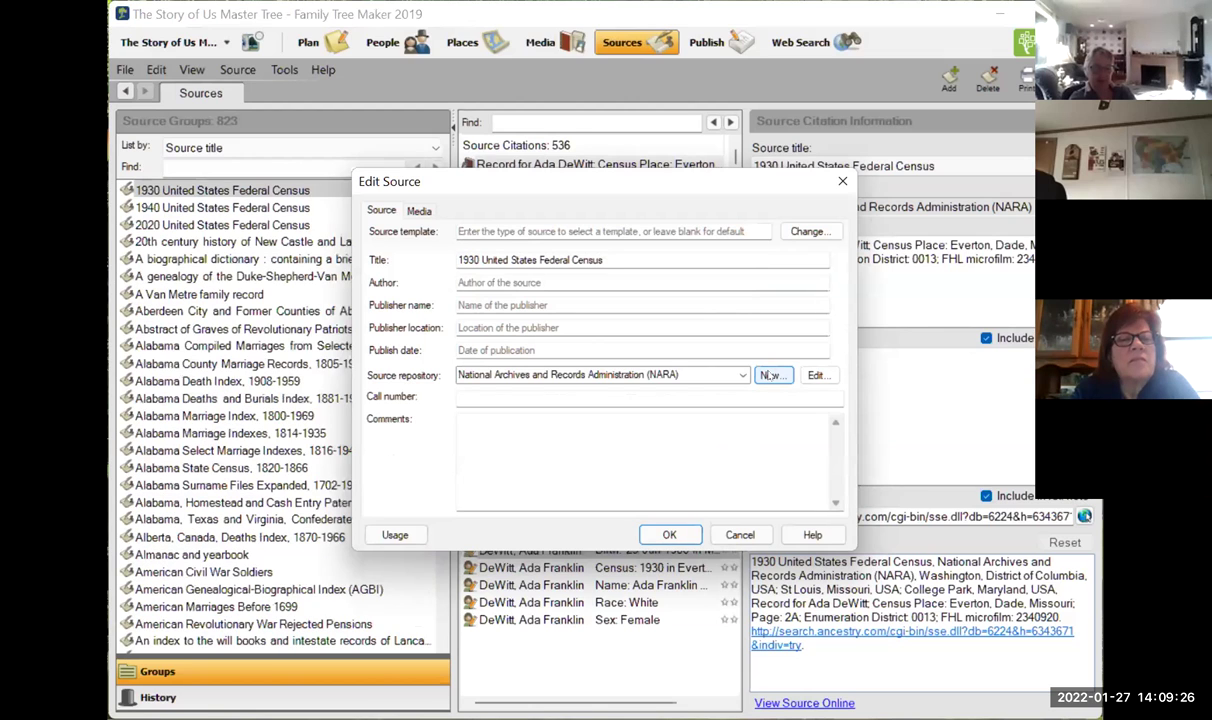
{"action": "left_click", "coordinate": [772, 376]}
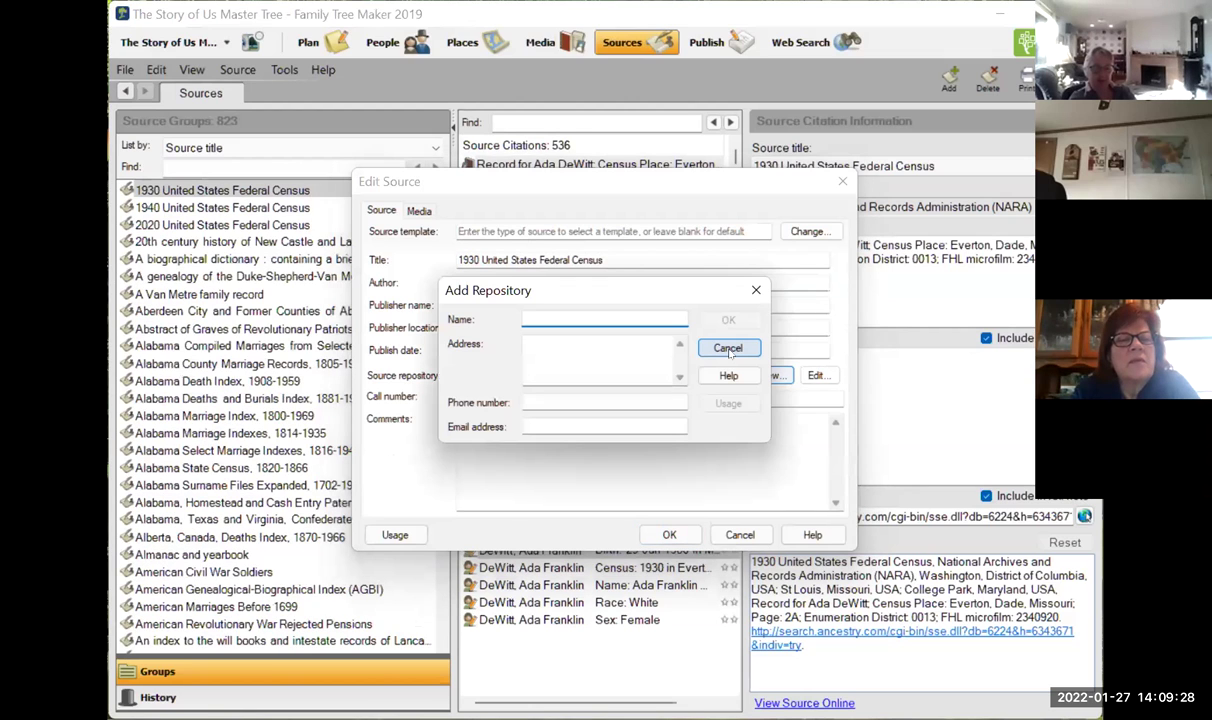
Cancel the new repository, keeping NARA as the source's repository.
{"action": "left_click", "coordinate": [731, 352]}
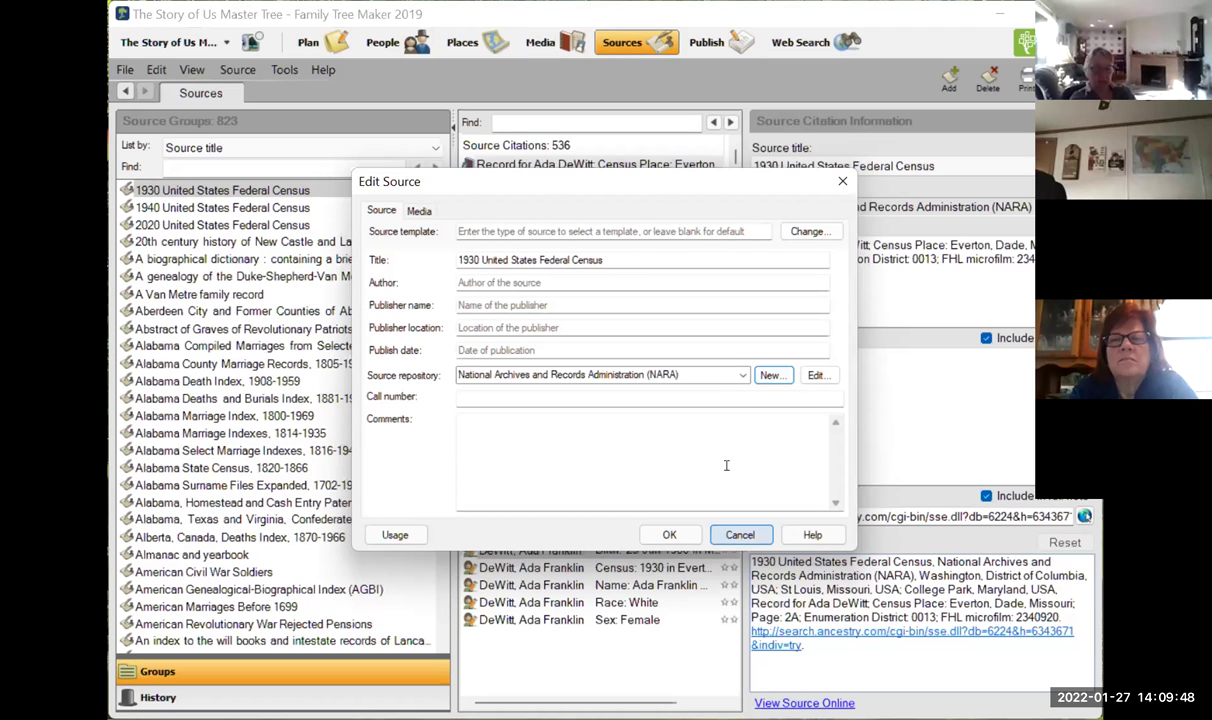
{"action": "left_click", "coordinate": [743, 375]}
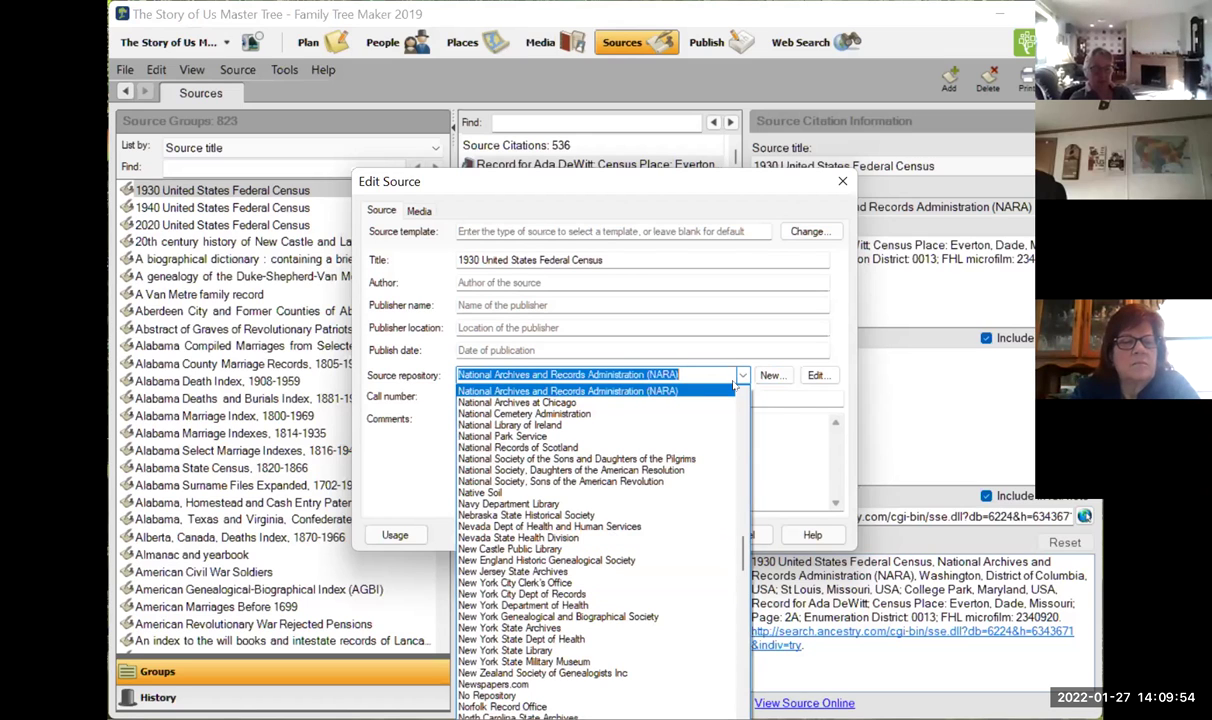
{"action": "left_click", "coordinate": [743, 537]}
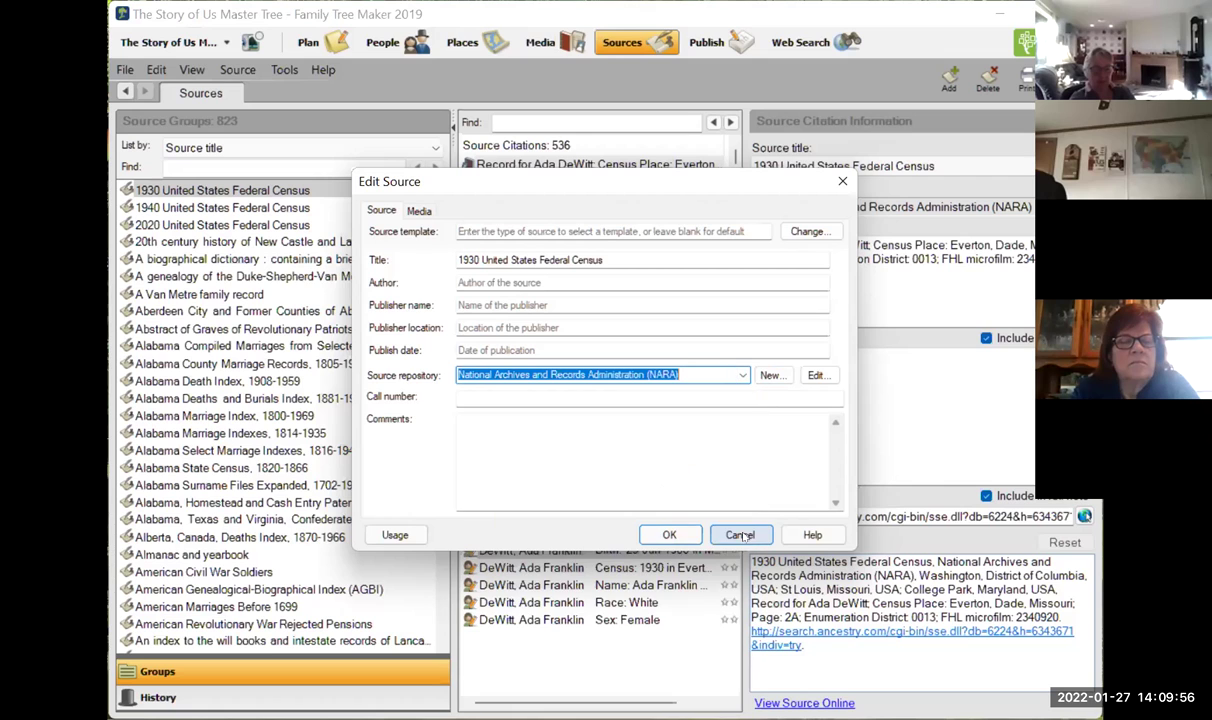
Close the source editor without saving and show the first 1930 census citation's empty notes.
{"action": "left_click", "coordinate": [741, 536]}
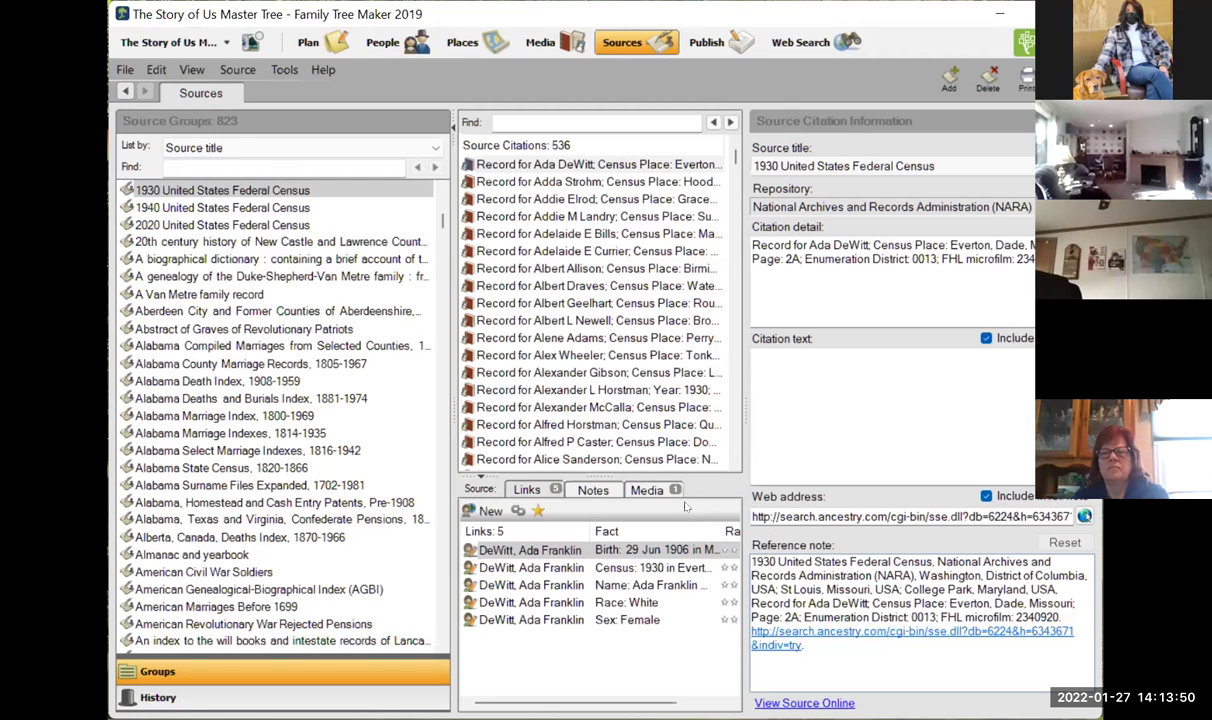
{"action": "left_click", "coordinate": [591, 491]}
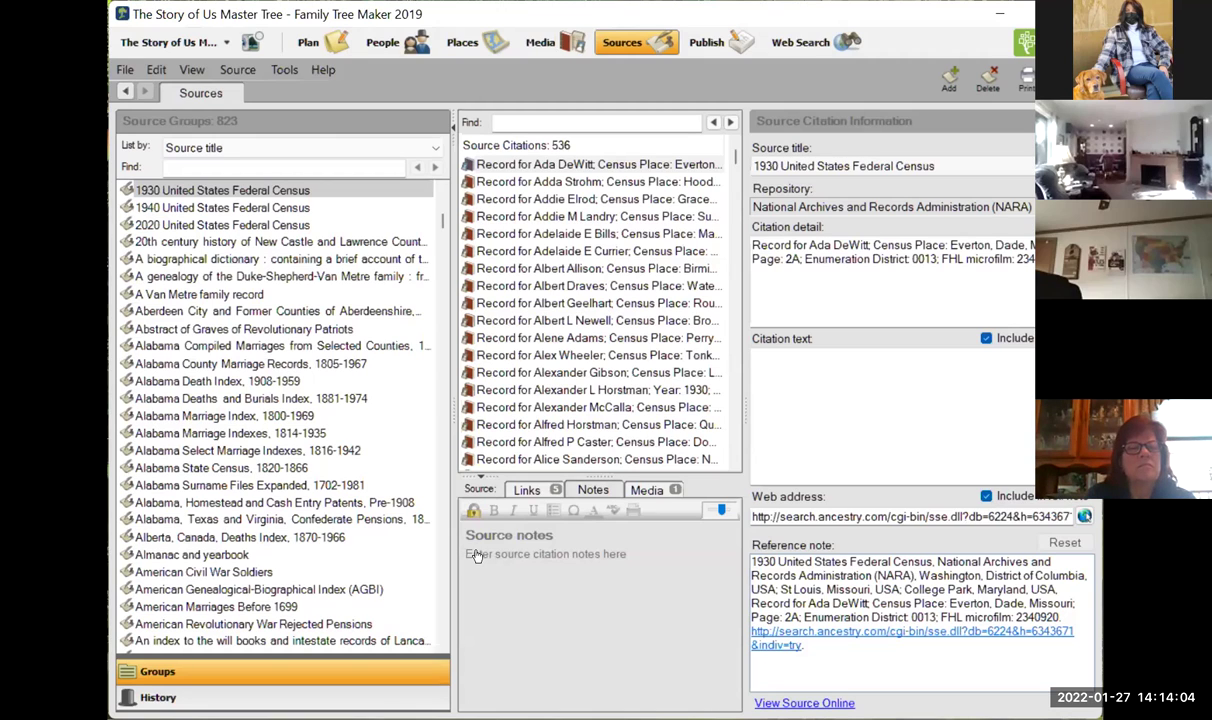
Put the cursor in the empty source note, scroll the source groups to the top, and focus Find.
{"action": "left_click", "coordinate": [477, 556]}
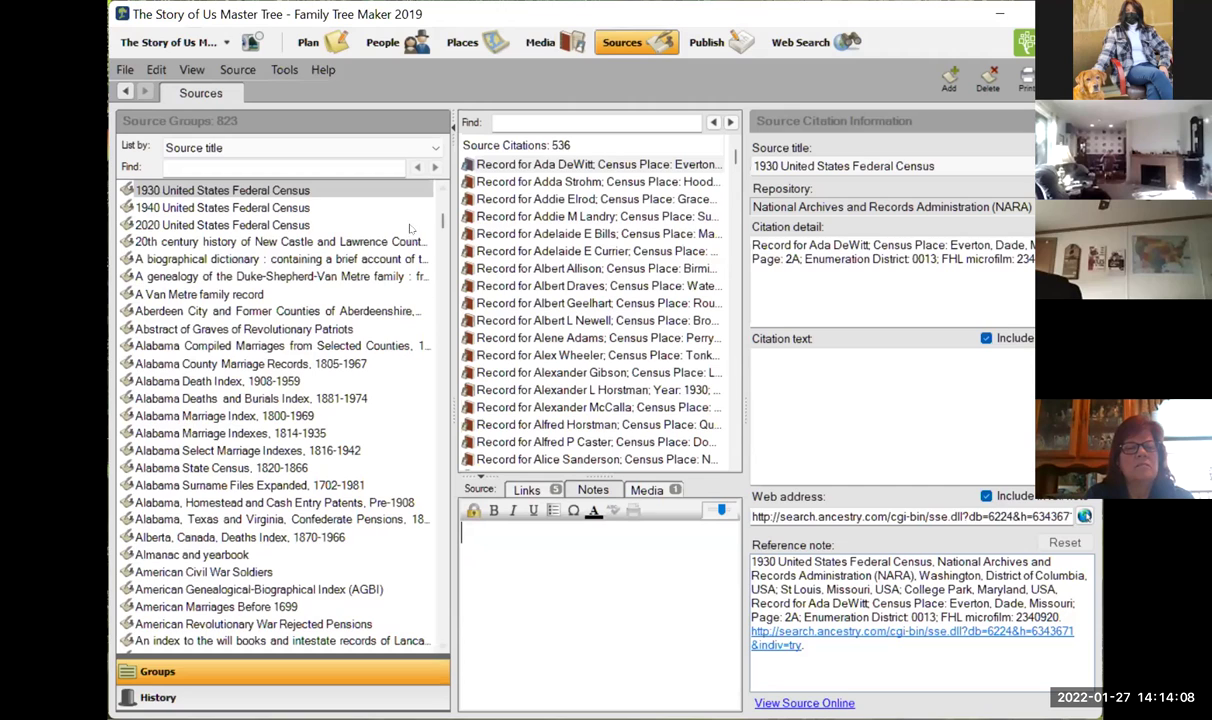
{"action": "scroll", "coordinate": [443, 197], "scroll_direction": "up", "scroll_amount": 10}
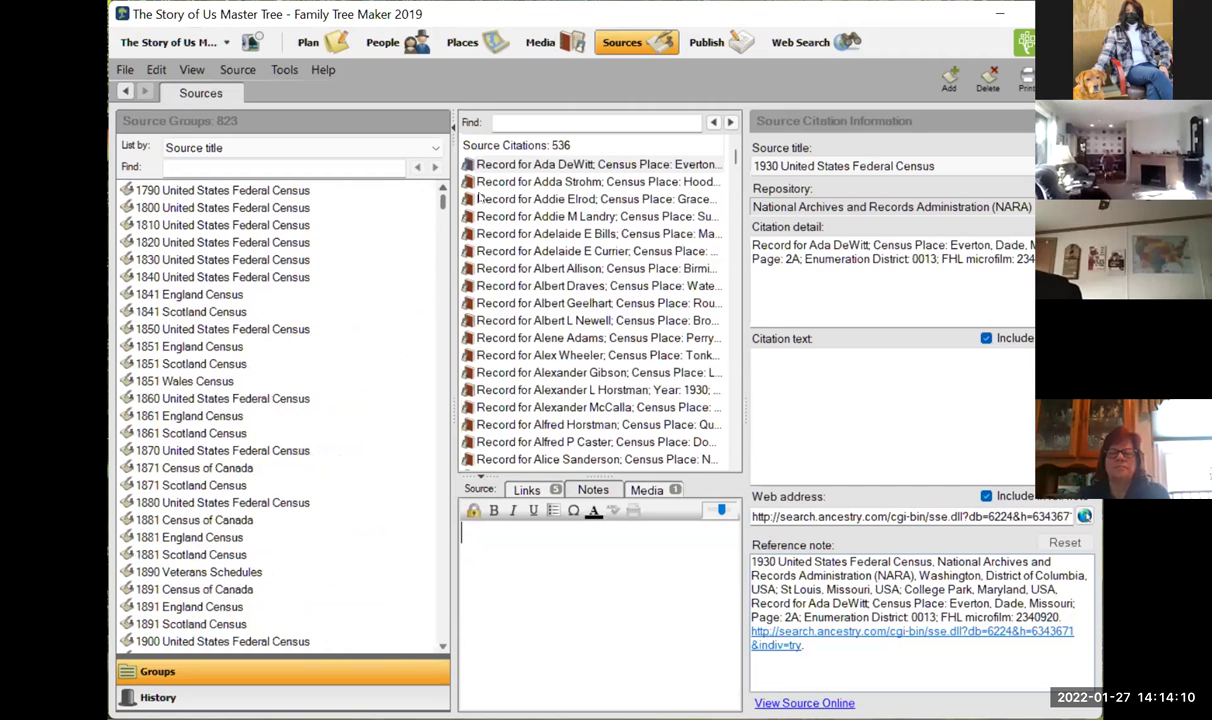
{"action": "left_click", "coordinate": [221, 167]}
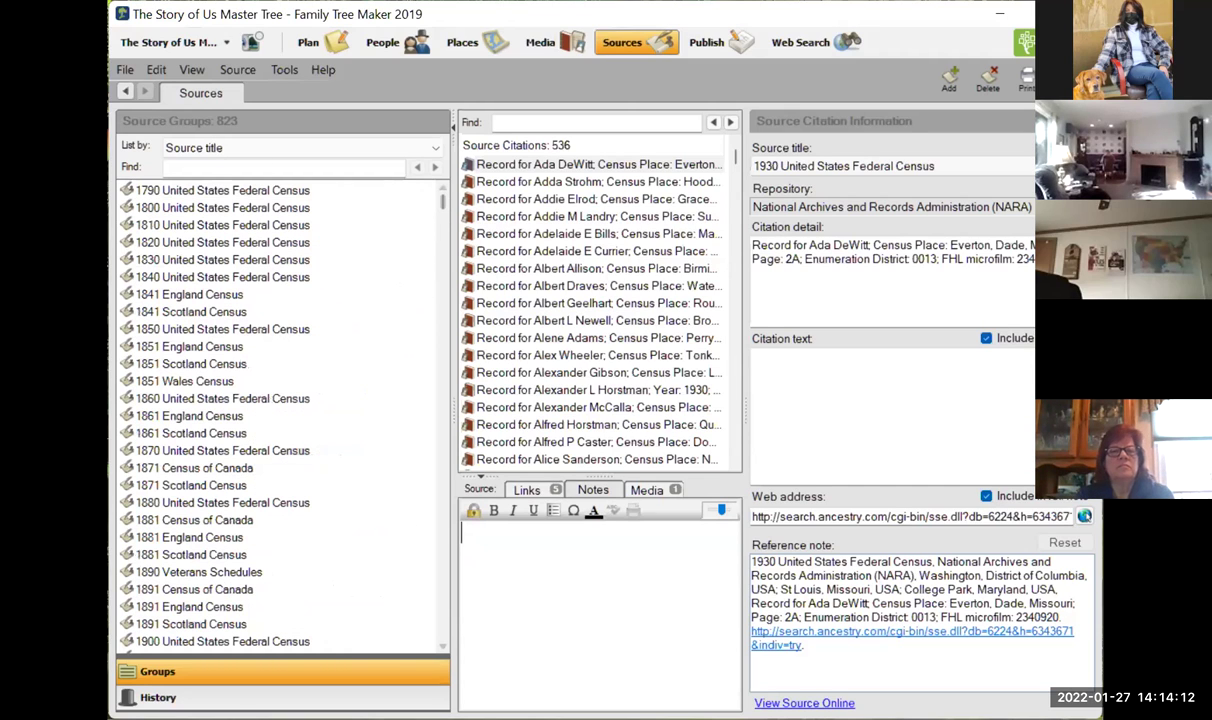
Filter the source groups by 'meet' and open the first Meeting Test citation's empty notes.
{"action": "type", "text": "test"}
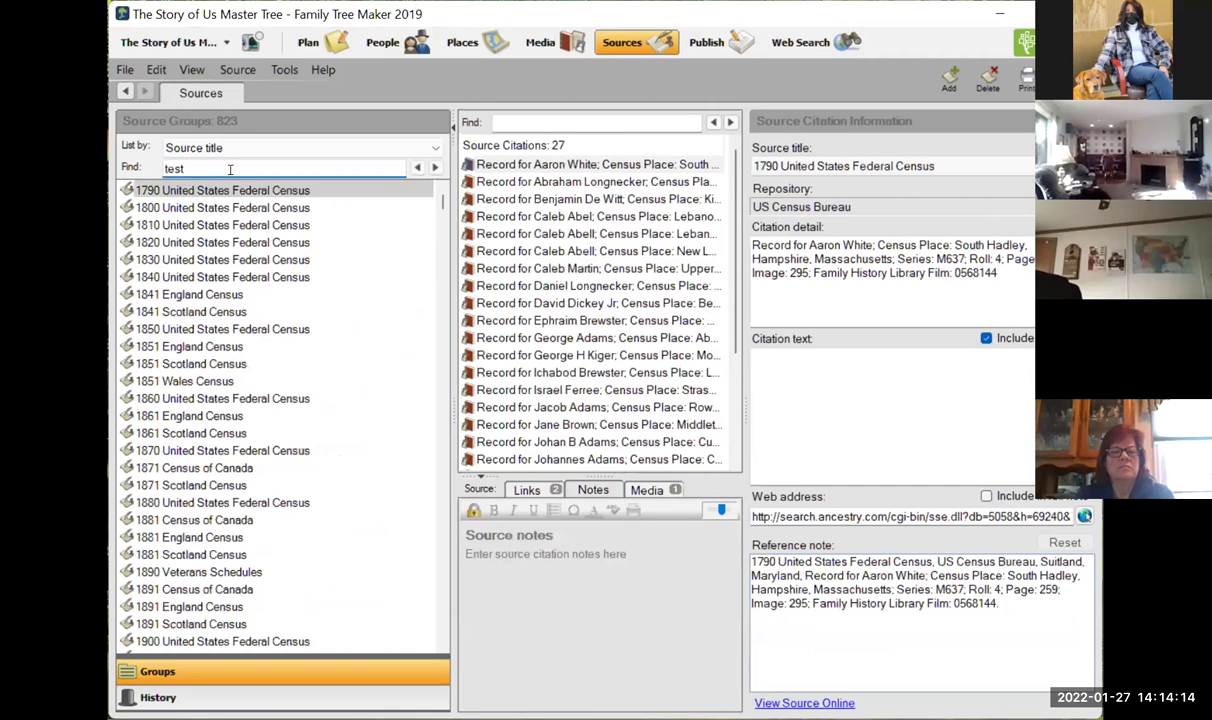
{"action": "key", "text": "BackSpace"}
{"action": "key", "text": "BackSpace"}
{"action": "key", "text": "BackSpace"}
{"action": "key", "text": "BackSpace"}
{"action": "type", "text": "meet"}
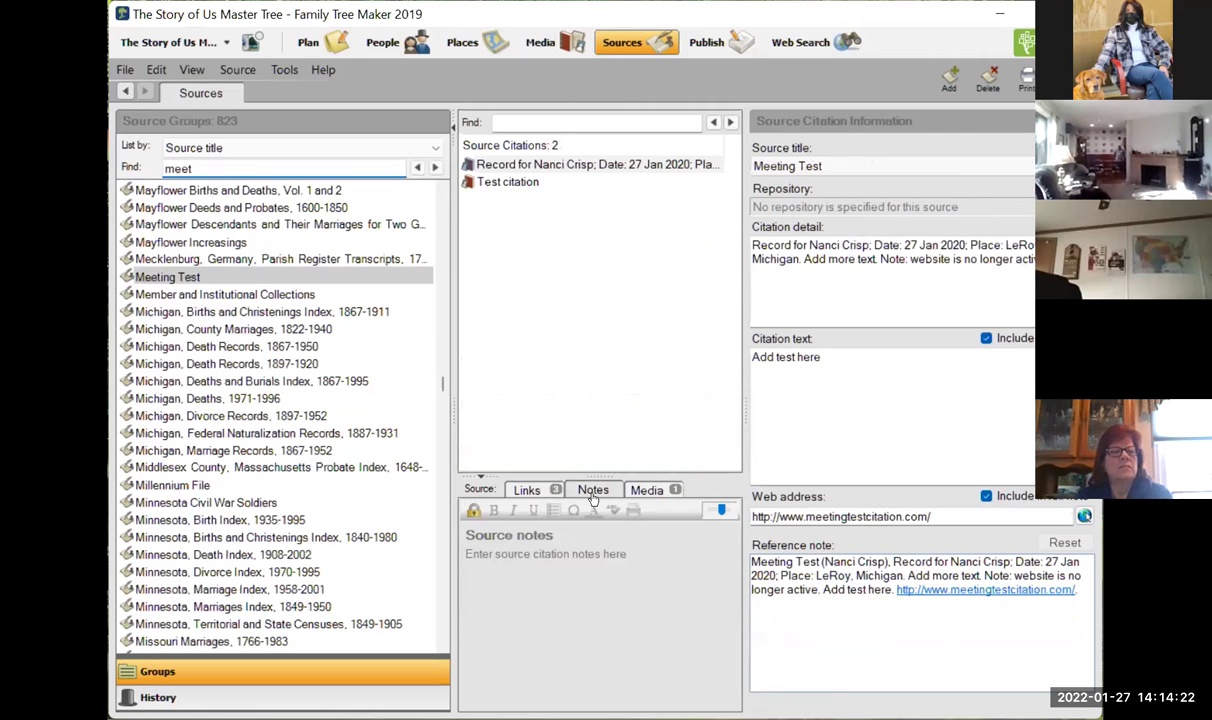
{"action": "left_click", "coordinate": [512, 352]}
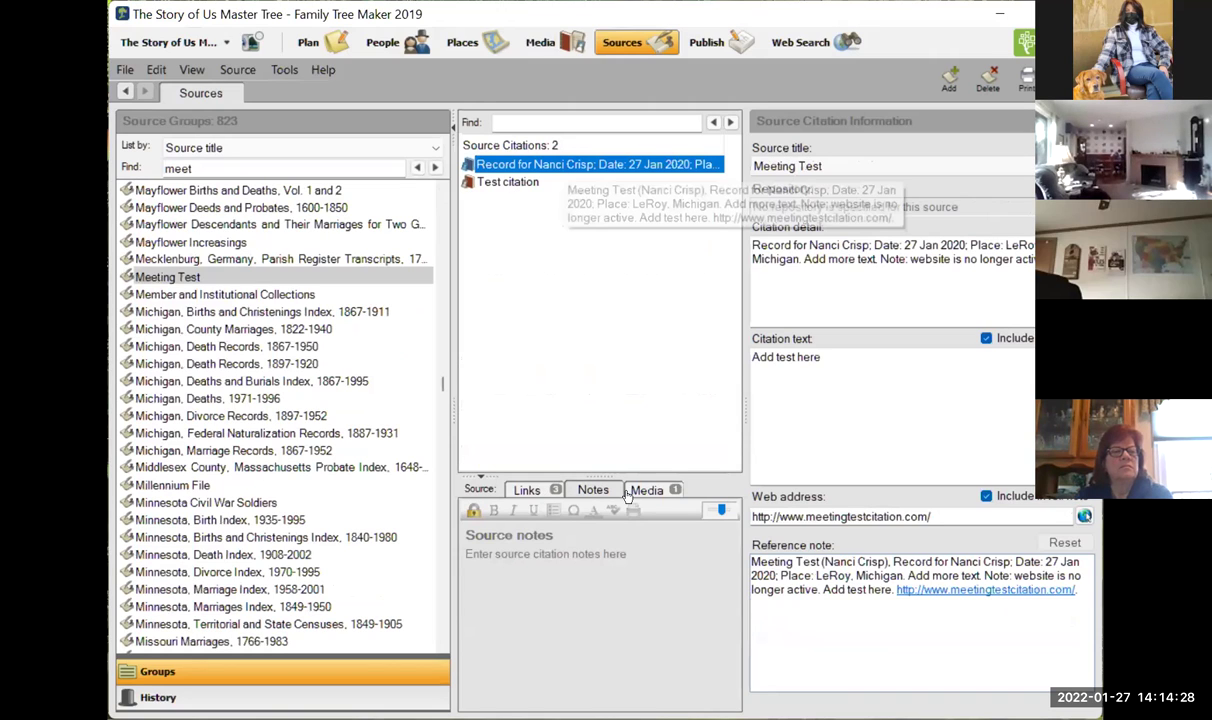
{"action": "left_click", "coordinate": [493, 550]}
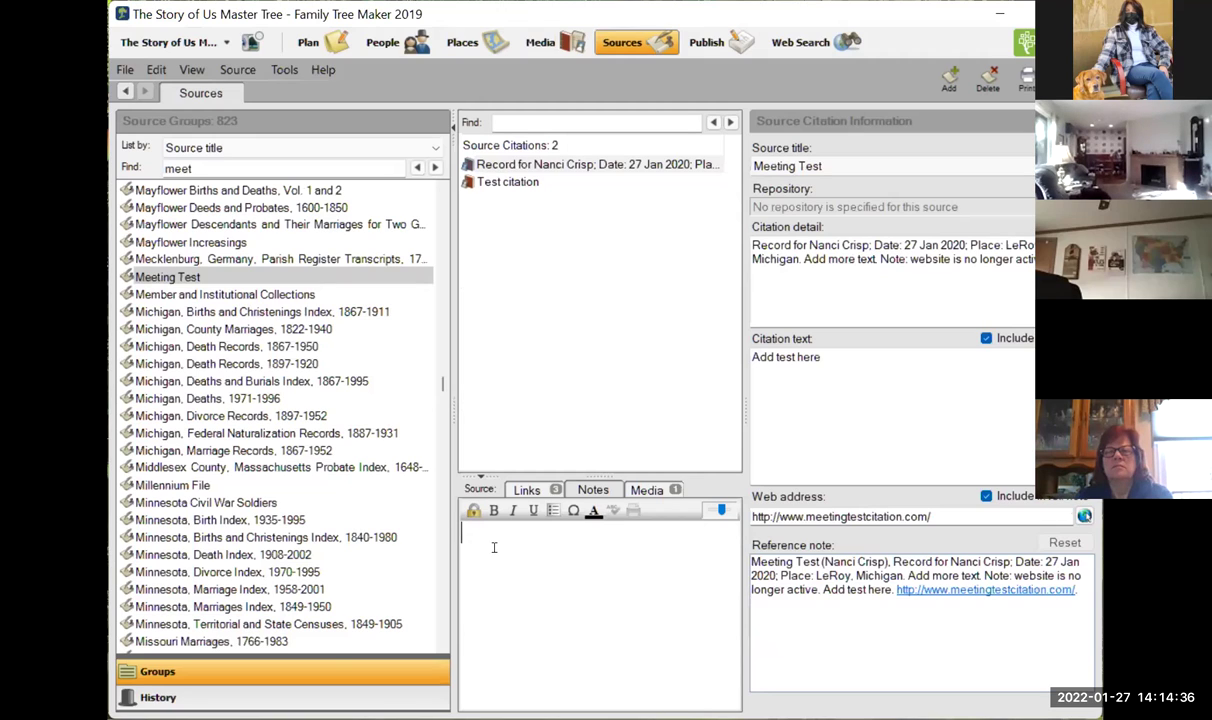
Type the note 'This website is no longer active' and confirm it beside the three linked facts.
{"action": "type", "text": "T"}
{"action": "type", "text": "his website is no longer active."}
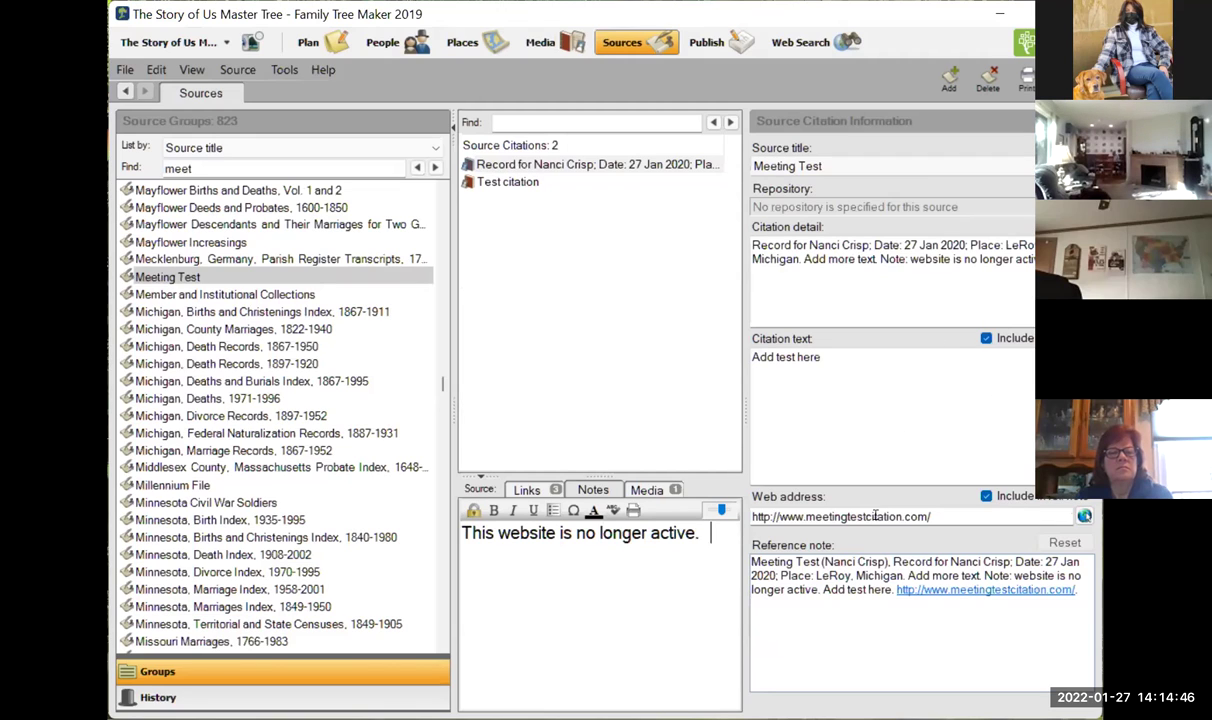
{"action": "left_click", "coordinate": [527, 490]}
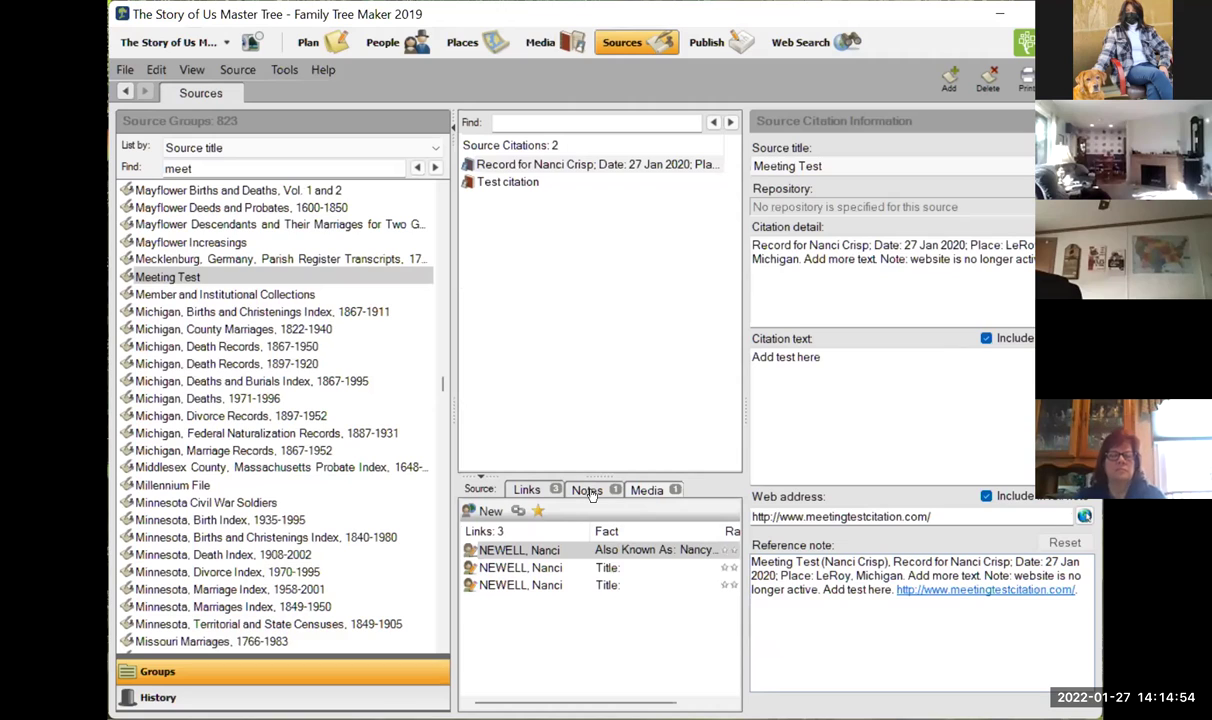
{"action": "left_click", "coordinate": [589, 491]}
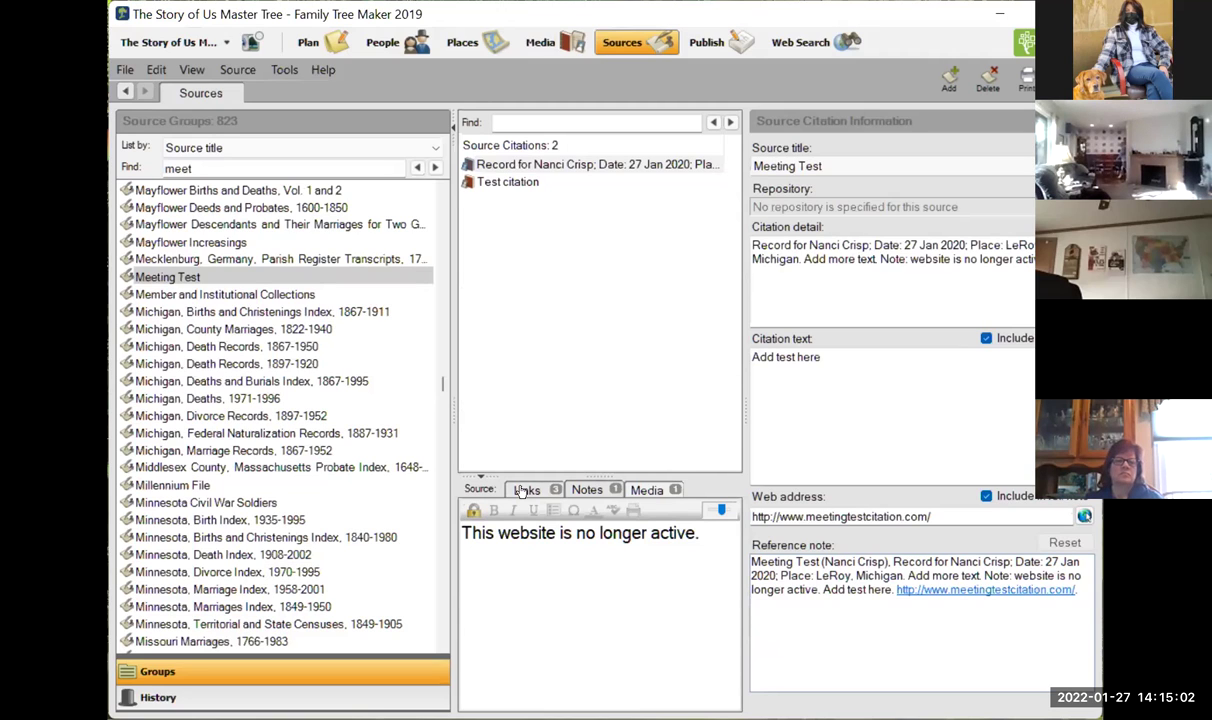
{"action": "left_click", "coordinate": [520, 491]}
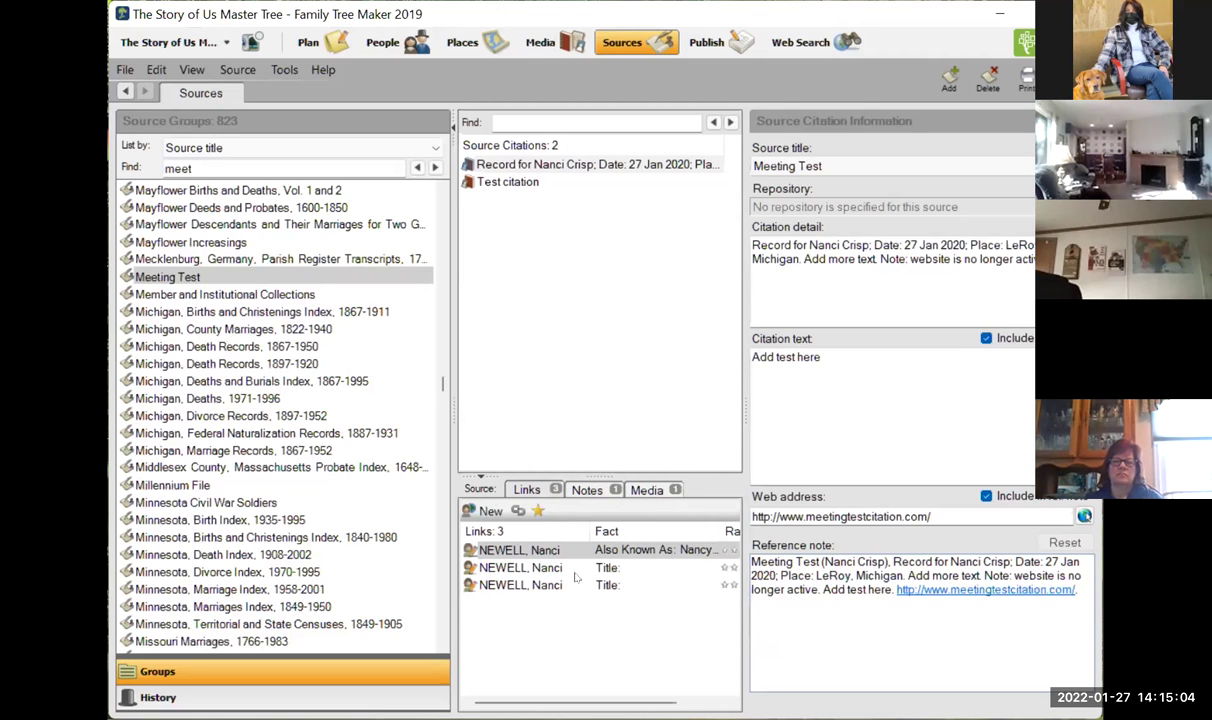
{"action": "left_click", "coordinate": [590, 490]}
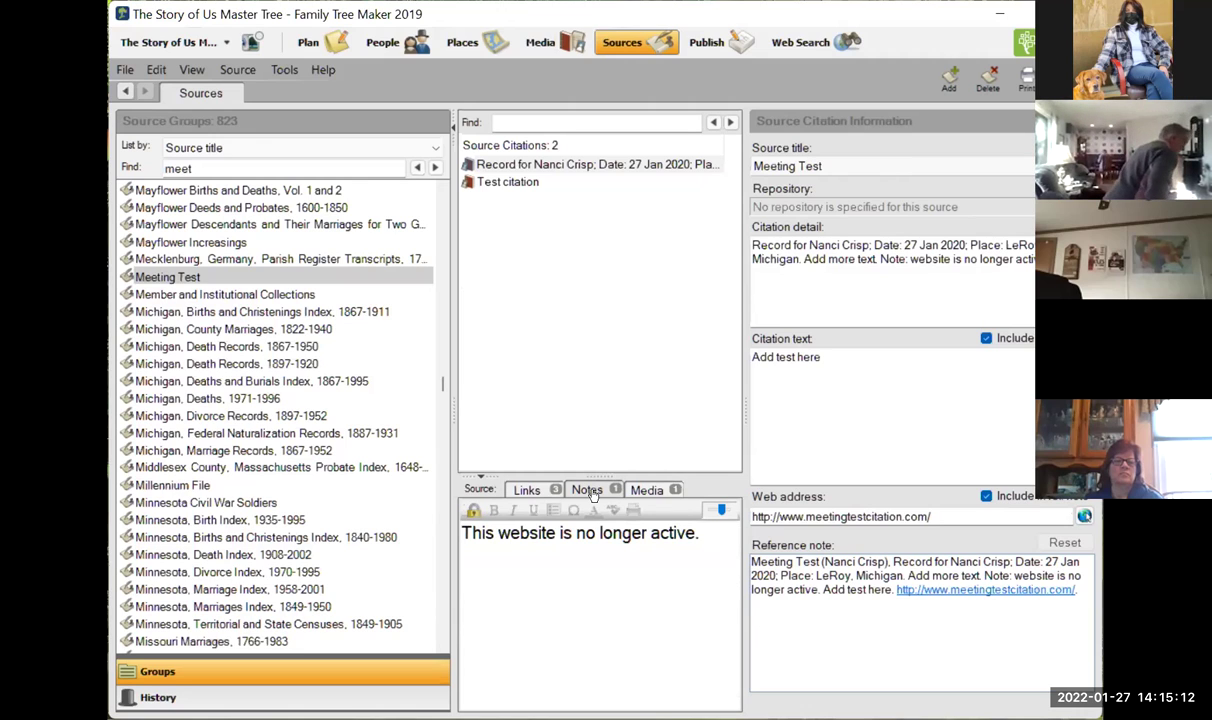
{"action": "left_click", "coordinate": [527, 490]}
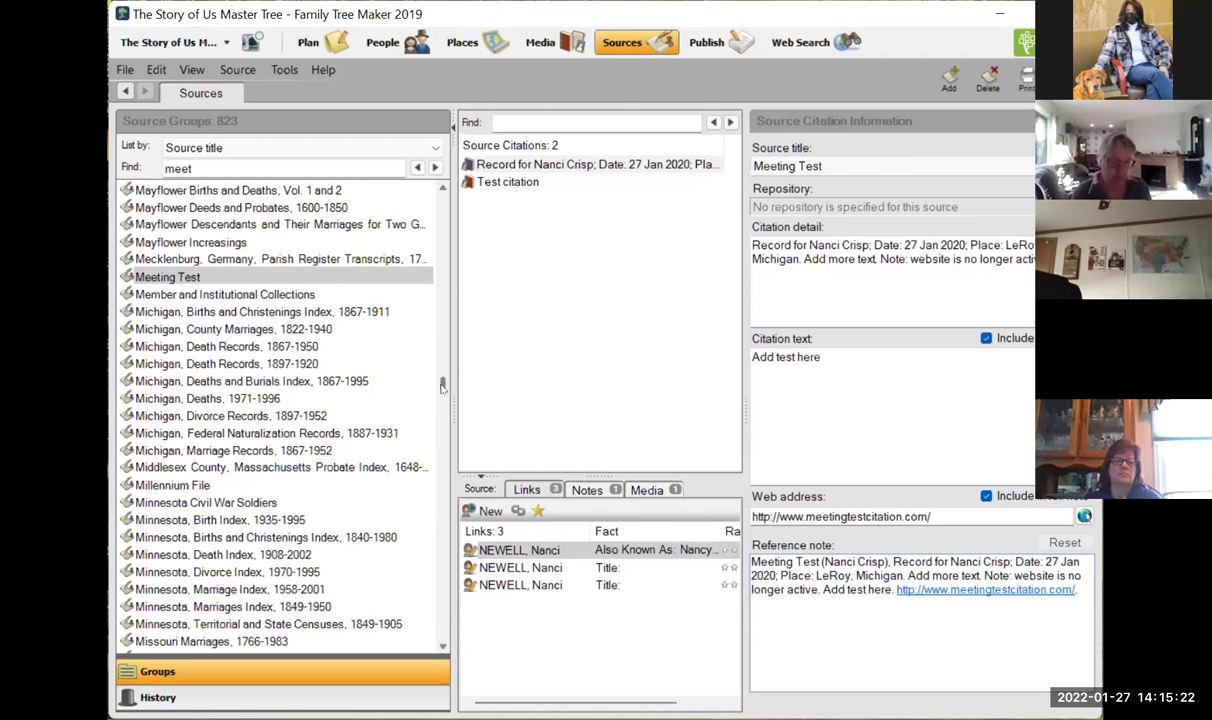
Scroll the source groups list and select 1930 United States Federal Census with 536 citations.
{"action": "left_click_drag", "start_coordinate": [443, 365], "coordinate": [440, 327]}
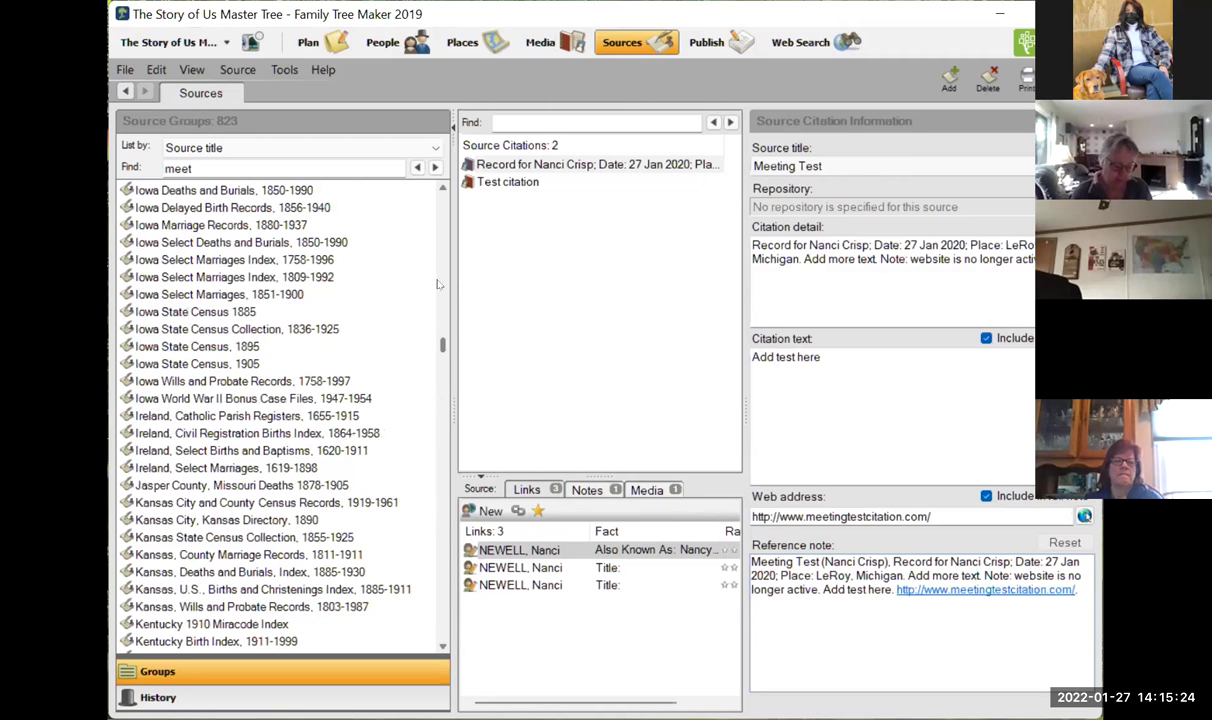
{"action": "left_click_drag", "start_coordinate": [441, 234], "coordinate": [440, 217]}
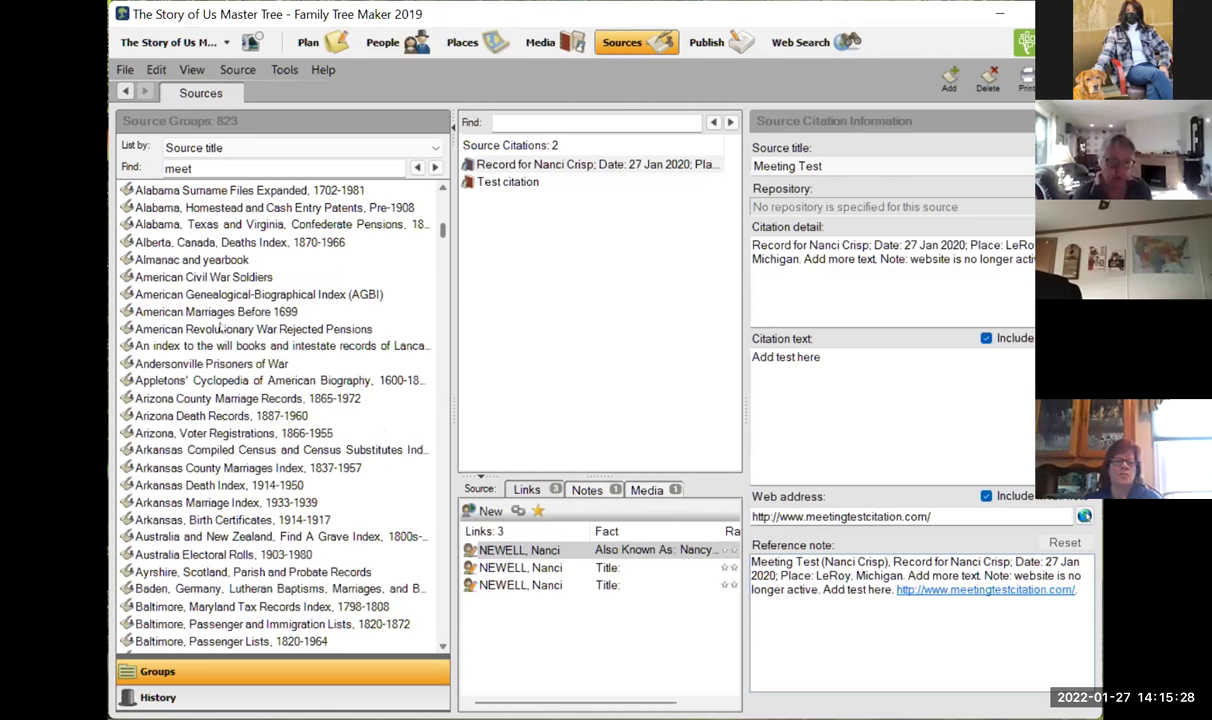
{"action": "scroll", "coordinate": [205, 567], "scroll_direction": "up", "scroll_amount": 5}
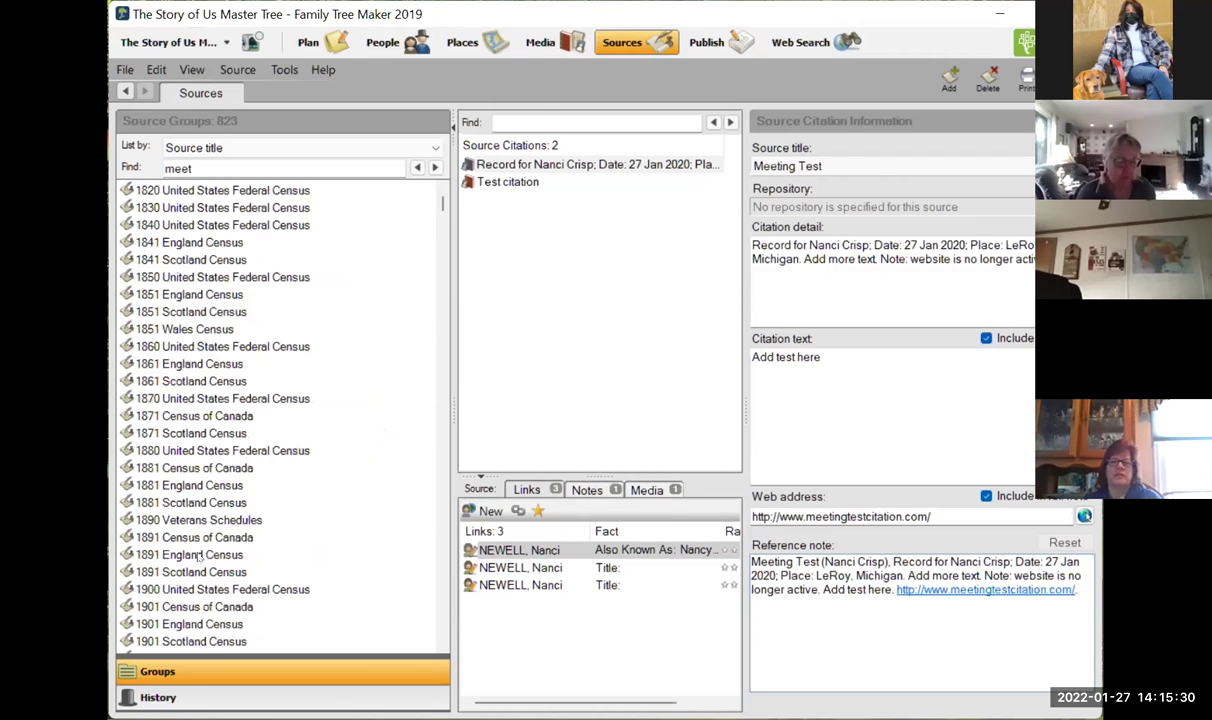
{"action": "scroll", "coordinate": [198, 457], "scroll_direction": "down", "scroll_amount": 6}
{"action": "left_click", "coordinate": [220, 433]}
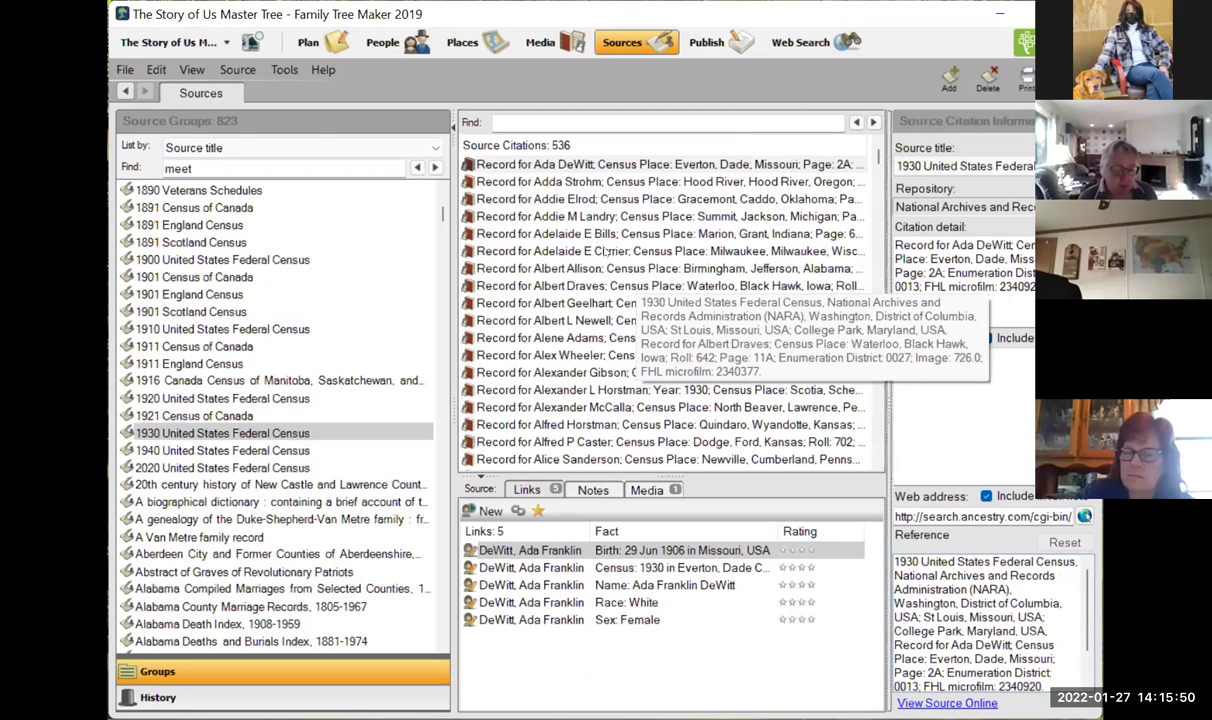
{"action": "key", "text": "Down"}
{"action": "key", "text": "Down"}
{"action": "key", "text": "Down"}
{"action": "key", "text": "Down"}
{"action": "key", "text": "Down"}
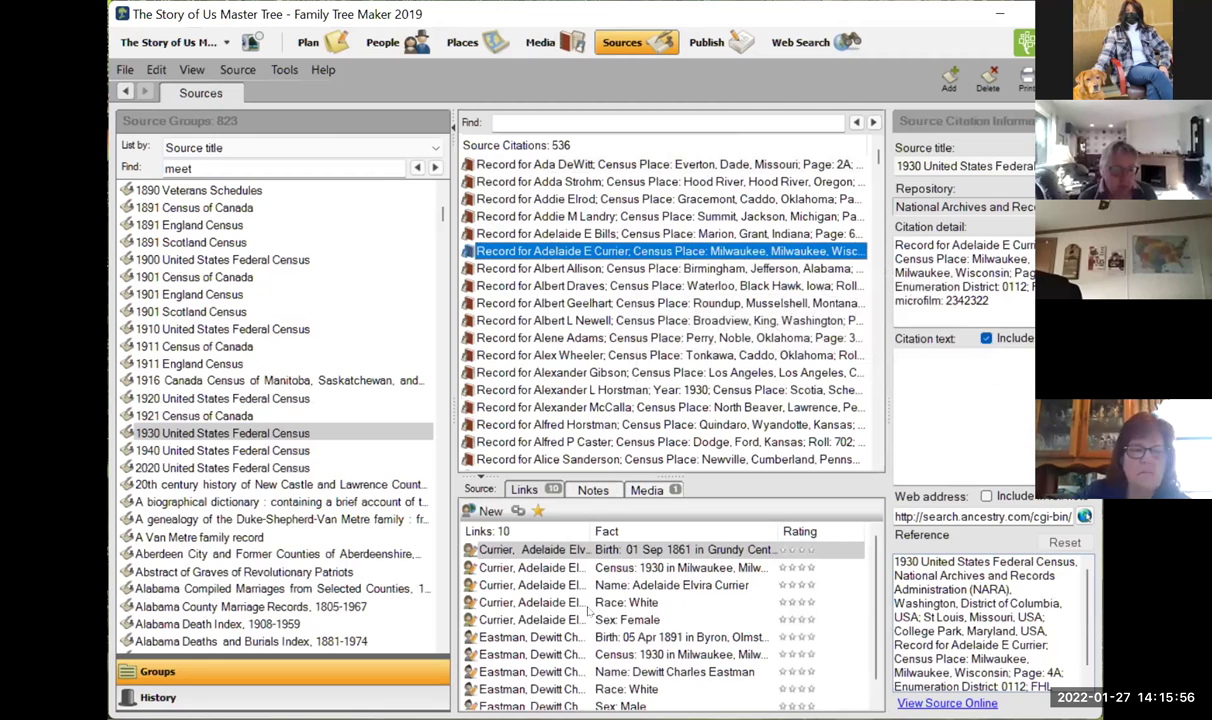
{"action": "scroll", "coordinate": [590, 612], "scroll_direction": "down", "scroll_amount": 1}
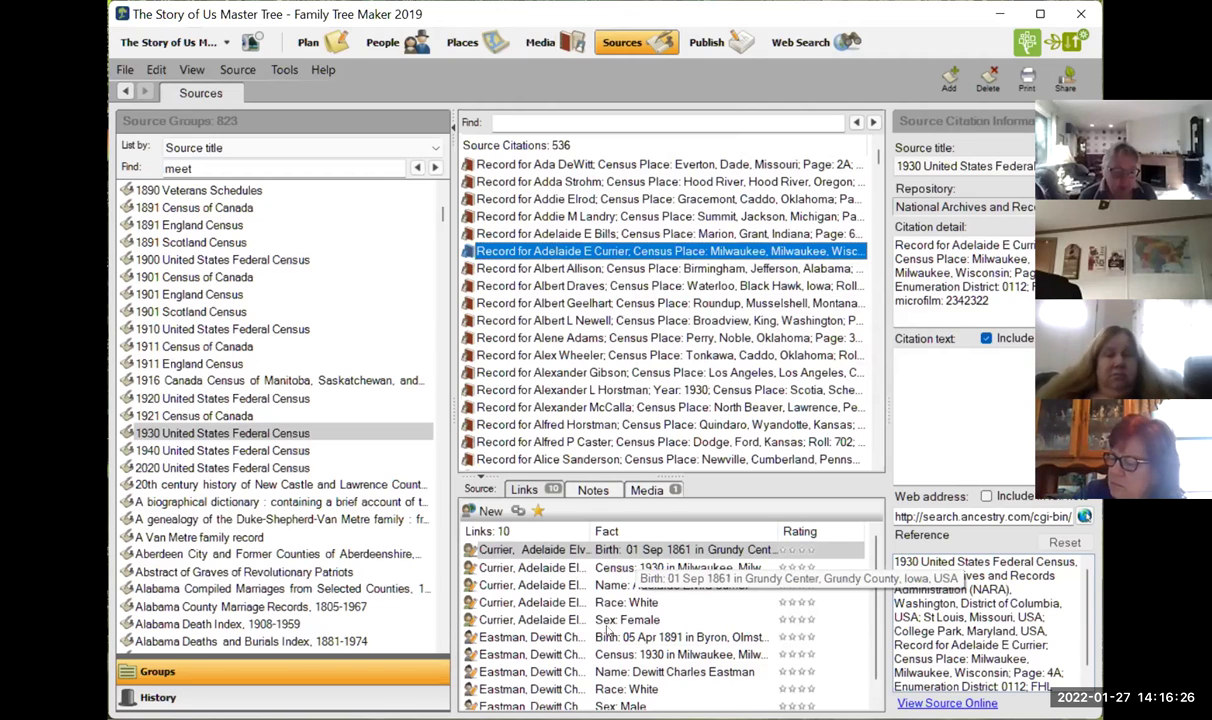
{"action": "scroll", "coordinate": [624, 688], "scroll_direction": "down", "scroll_amount": 1}
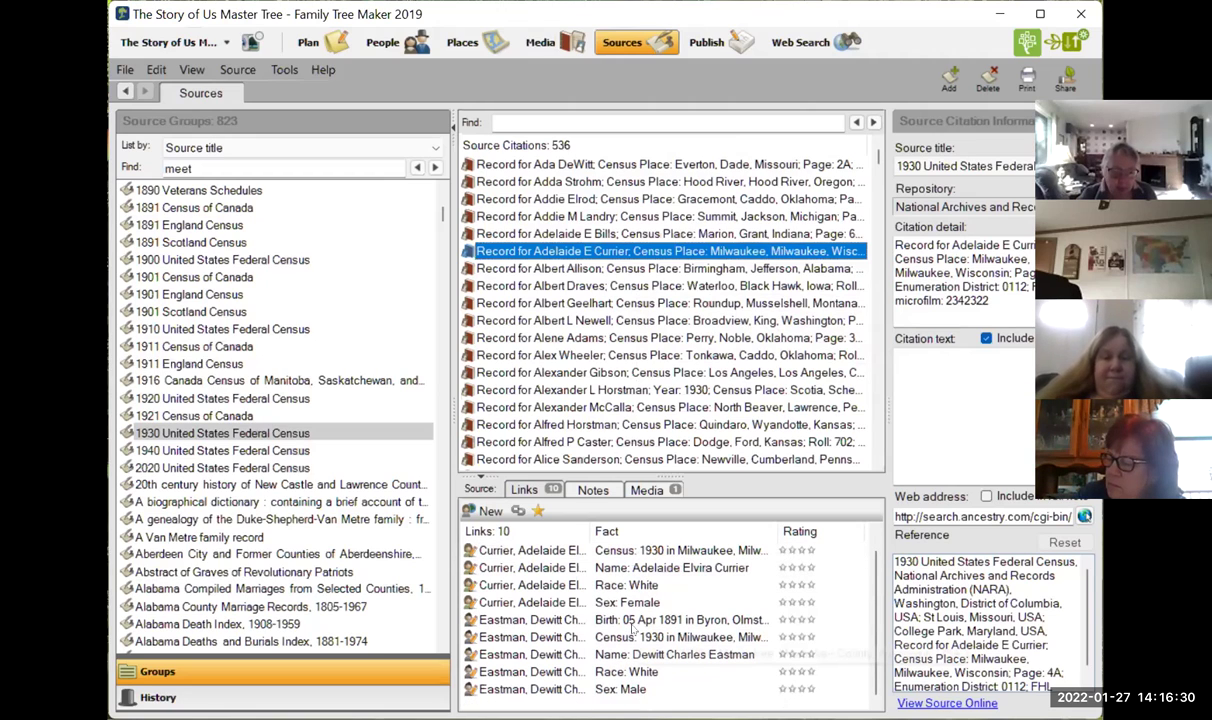
{"action": "scroll", "coordinate": [609, 626], "scroll_direction": "up", "scroll_amount": 1}
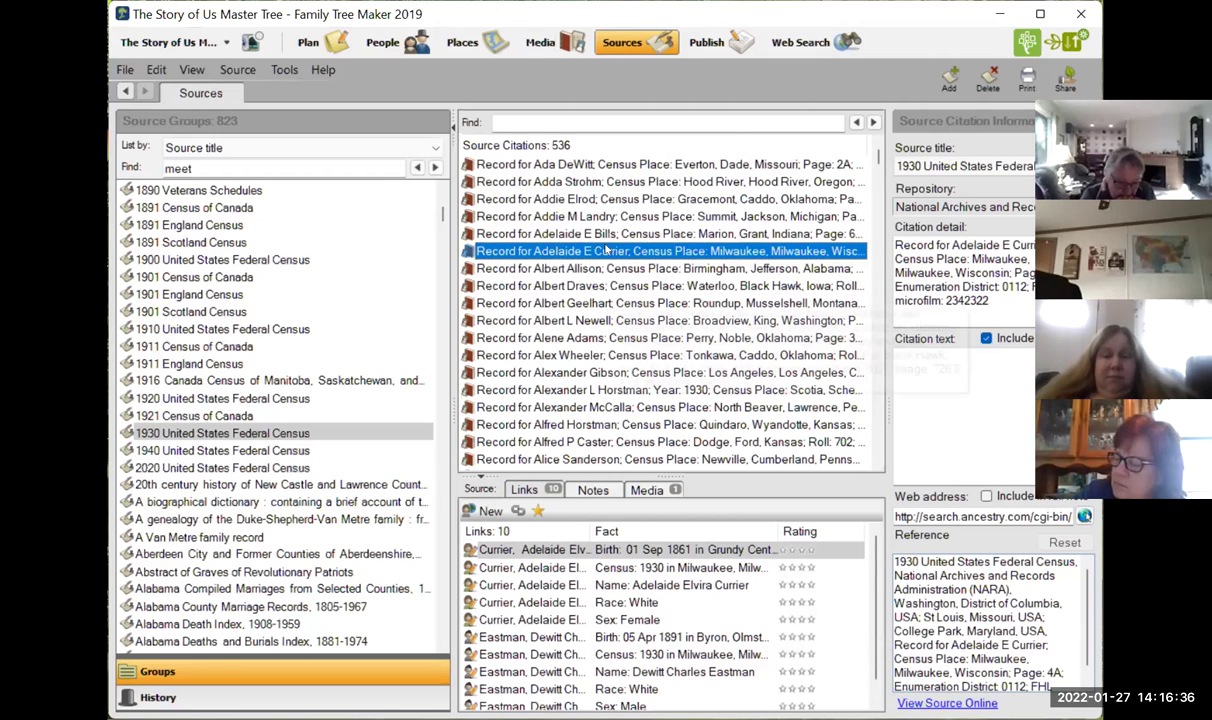
{"action": "left_click", "coordinate": [604, 183]}
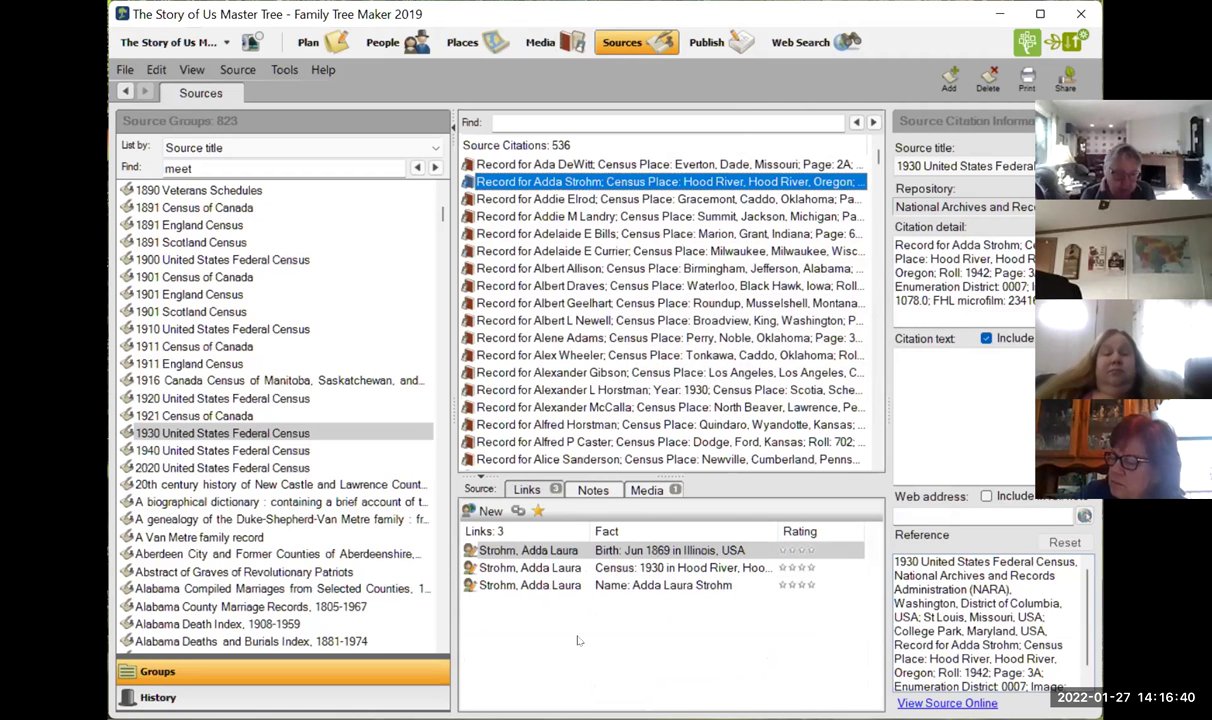
{"action": "key", "text": "Down"}
{"action": "key", "text": "Down"}
{"action": "key", "text": "Down"}
{"action": "key", "text": "Down"}
{"action": "key", "text": "Down"}
{"action": "key", "text": "Down"}
{"action": "key", "text": "Down"}
{"action": "key", "text": "Down"}
{"action": "key", "text": "Down"}
{"action": "key", "text": "Down"}
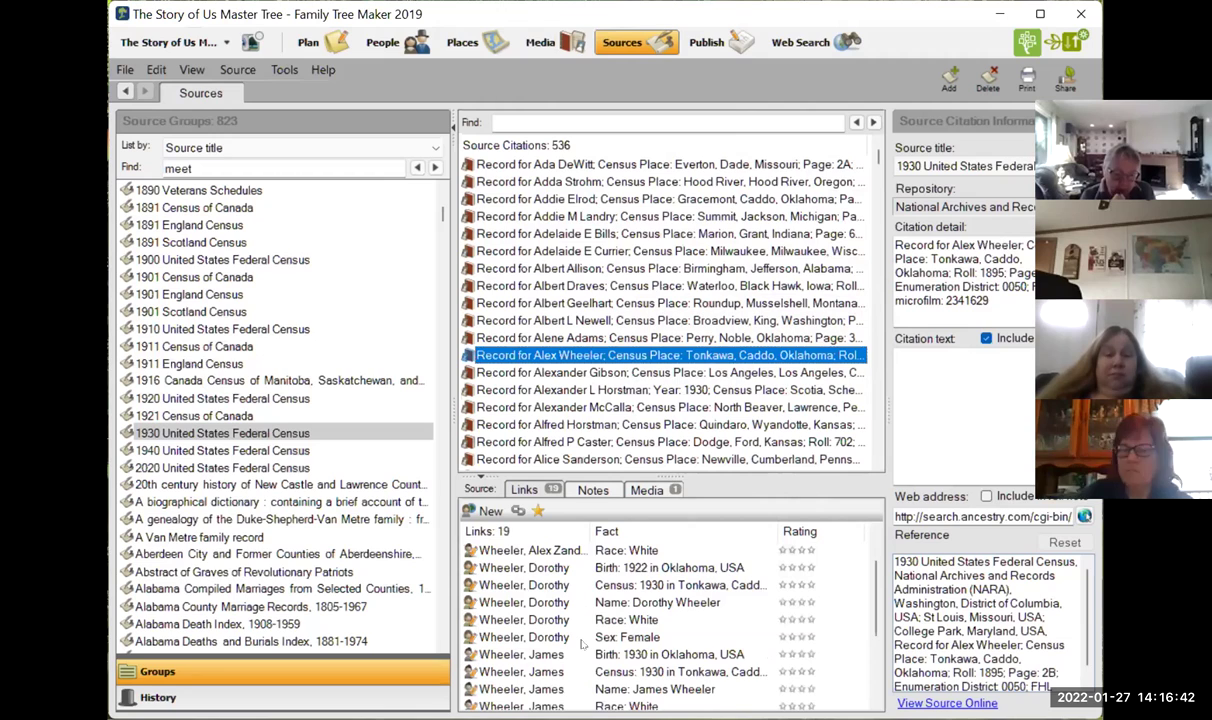
{"action": "scroll", "coordinate": [582, 645], "scroll_direction": "down", "scroll_amount": 2}
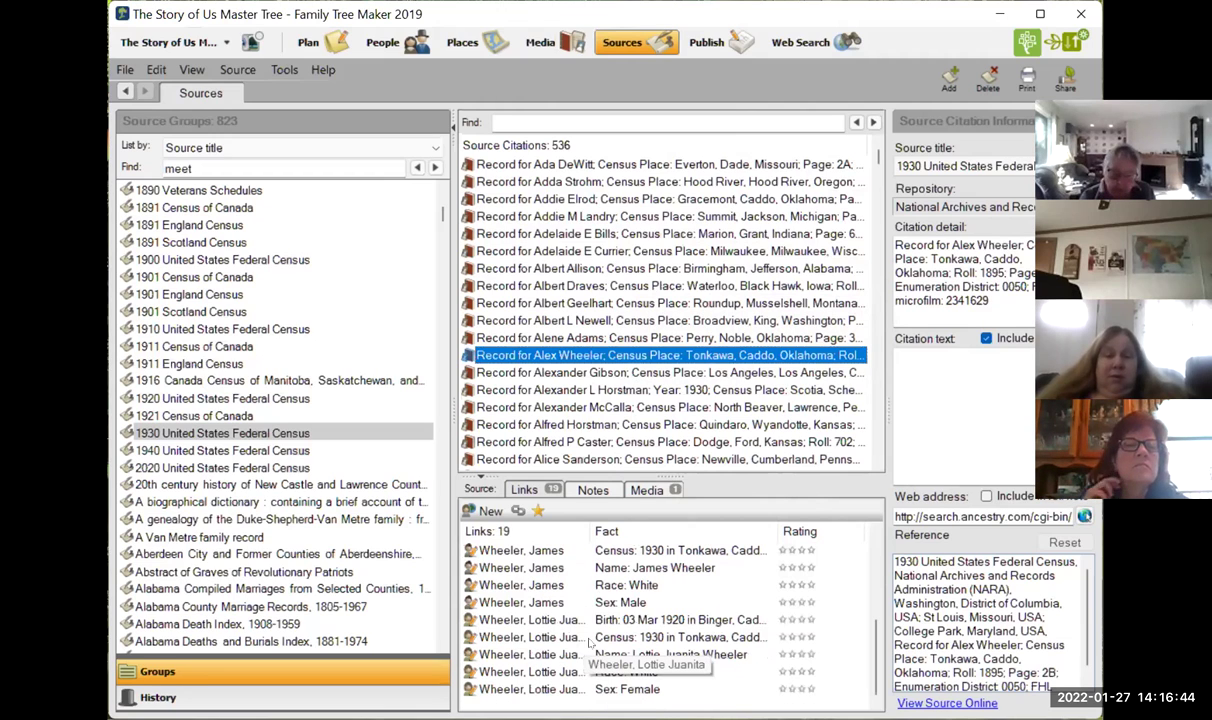
{"action": "scroll", "coordinate": [591, 645], "scroll_direction": "up", "scroll_amount": 3}
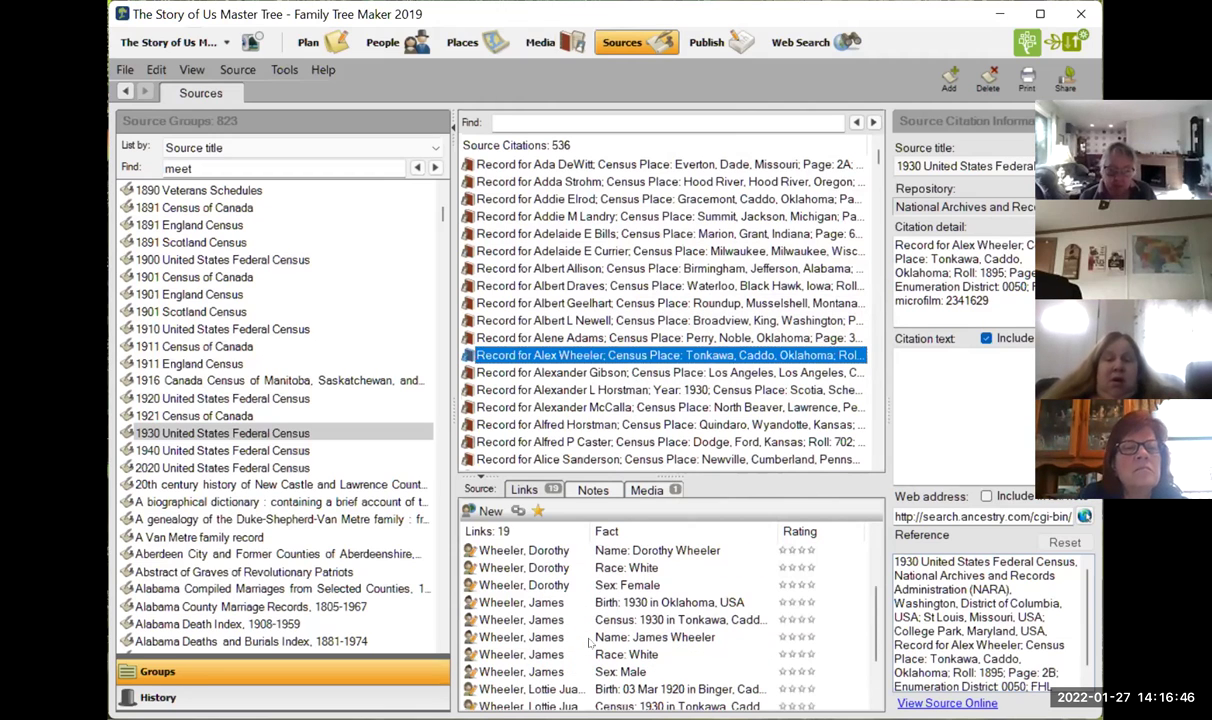
{"action": "scroll", "coordinate": [591, 645], "scroll_direction": "up", "scroll_amount": 2}
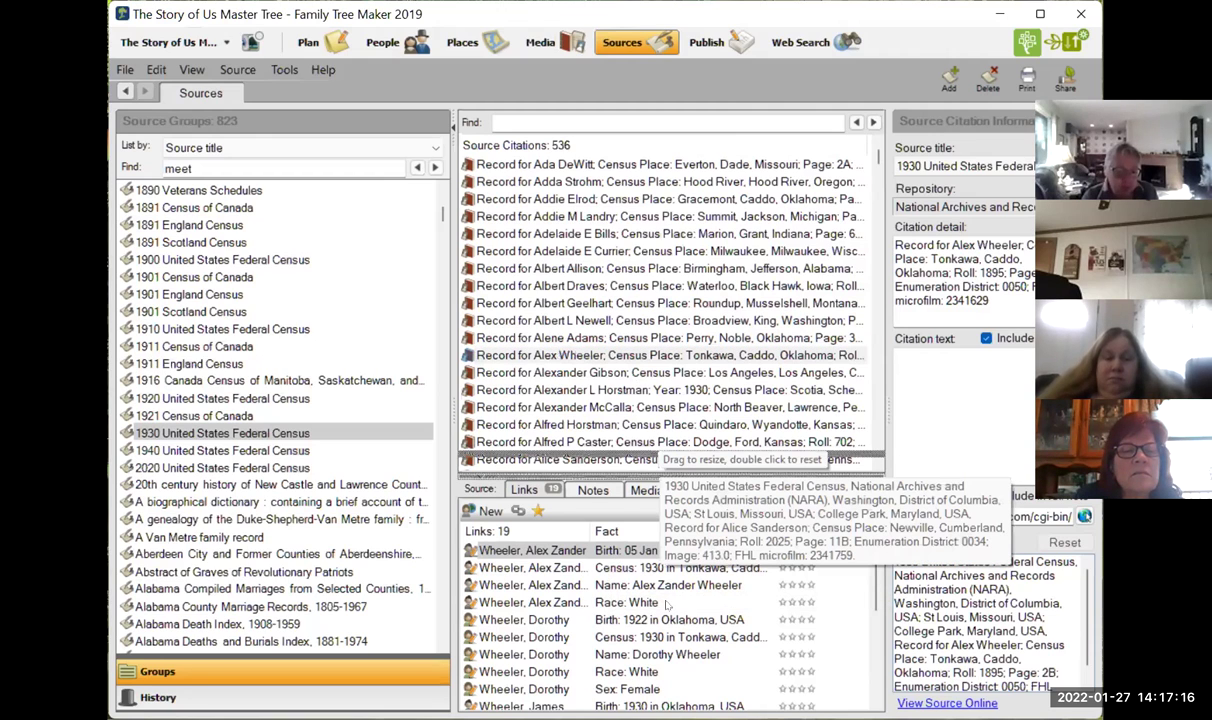
Enlarge the Links list and scroll through the birth, census, name, race and sex facts of four family members.
{"action": "double_click", "coordinate": [476, 476]}
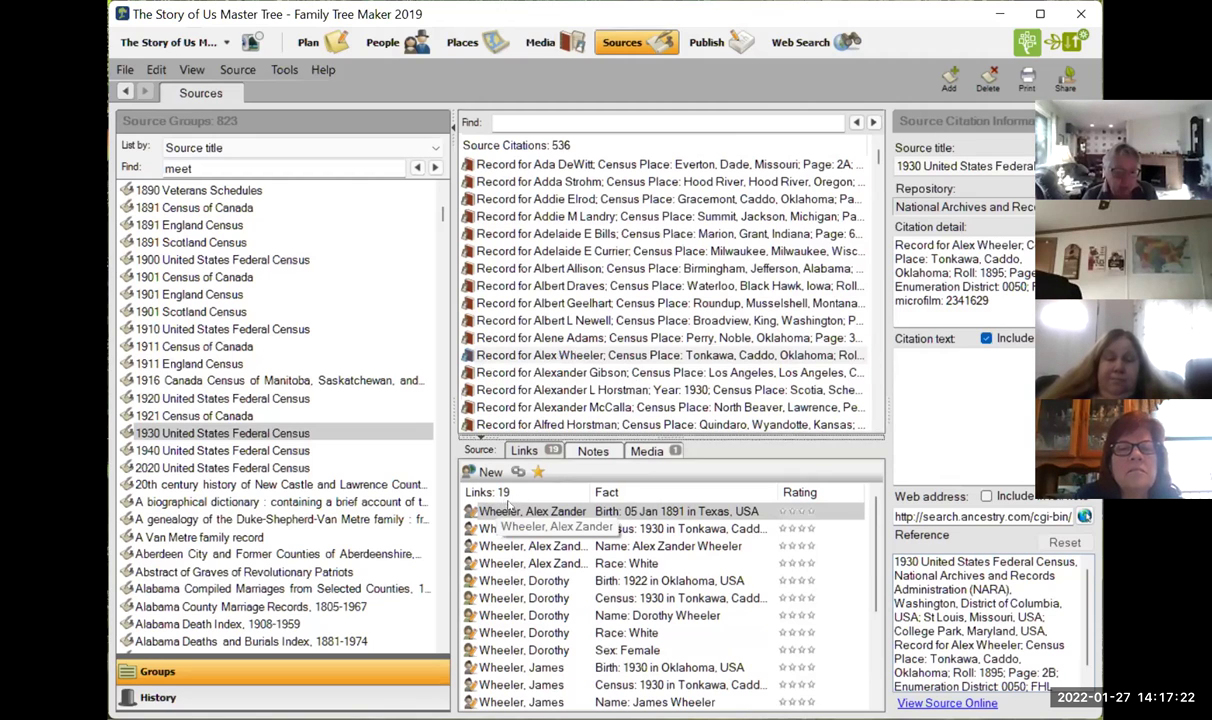
{"action": "scroll", "coordinate": [577, 628], "scroll_direction": "down", "scroll_amount": 1}
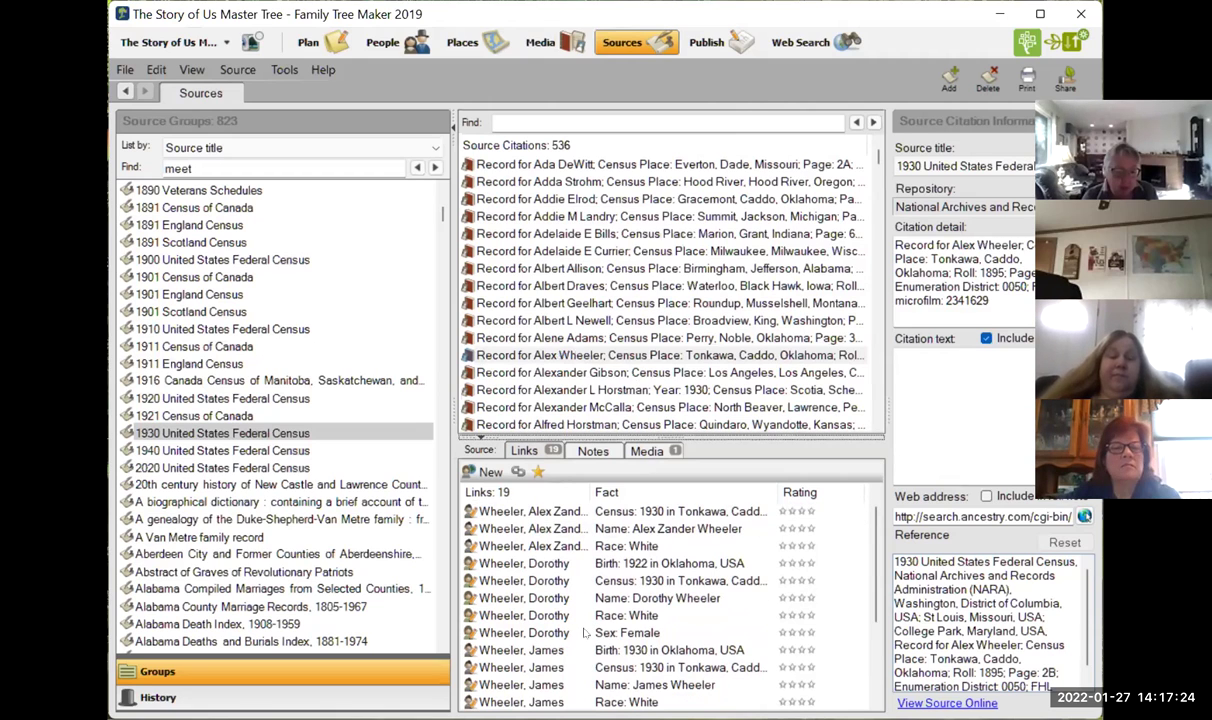
{"action": "scroll", "coordinate": [577, 628], "scroll_direction": "down", "scroll_amount": 2}
{"action": "scroll", "coordinate": [577, 622], "scroll_direction": "down", "scroll_amount": 5}
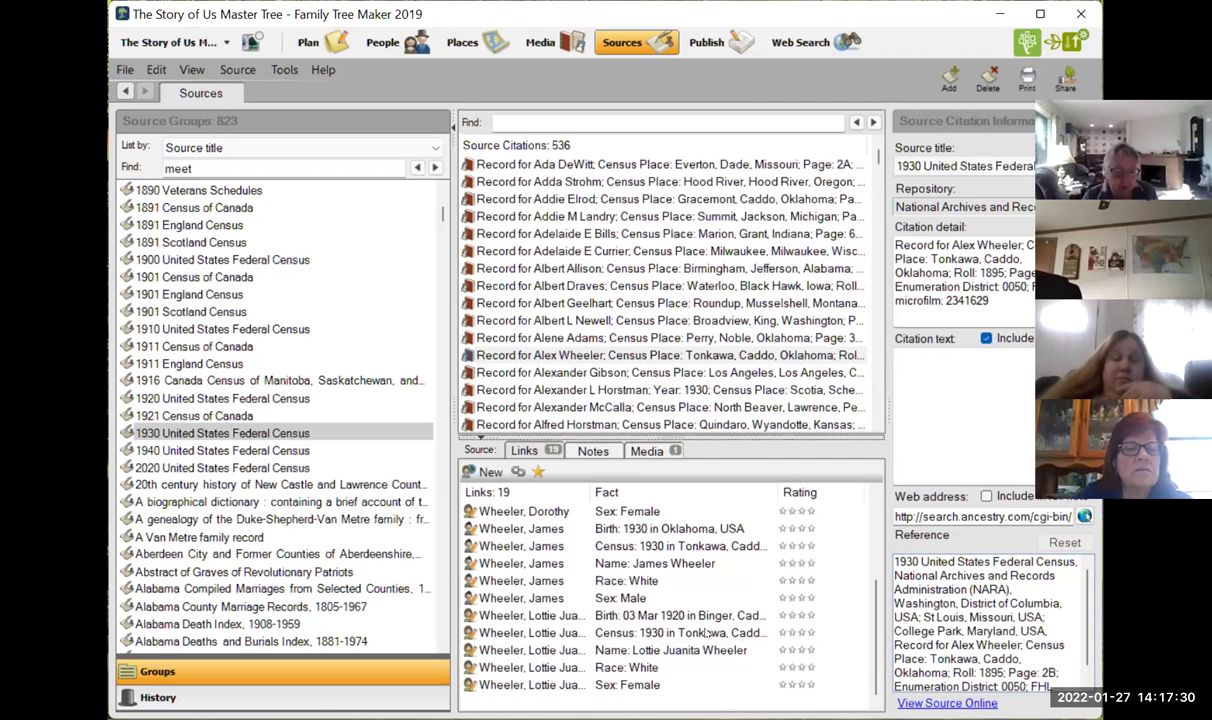
{"action": "scroll", "coordinate": [700, 622], "scroll_direction": "up", "scroll_amount": 2}
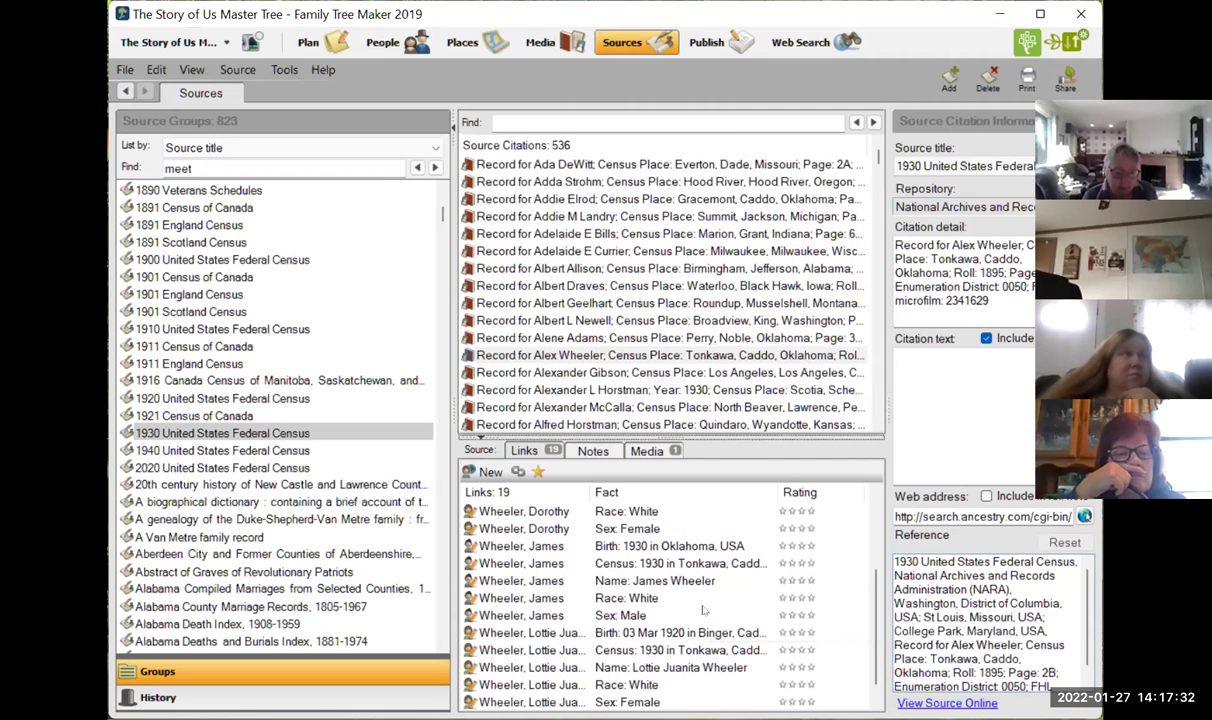
{"action": "scroll", "coordinate": [703, 611], "scroll_direction": "up", "scroll_amount": 6}
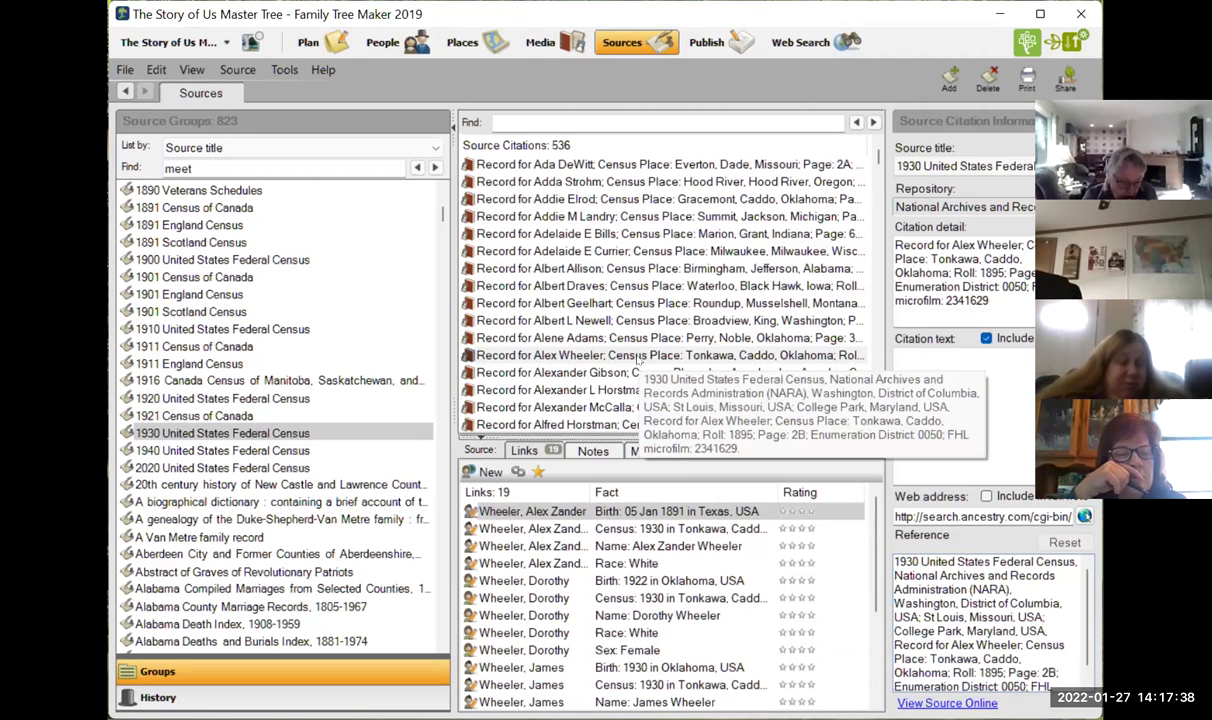
{"action": "left_click", "coordinate": [638, 356]}
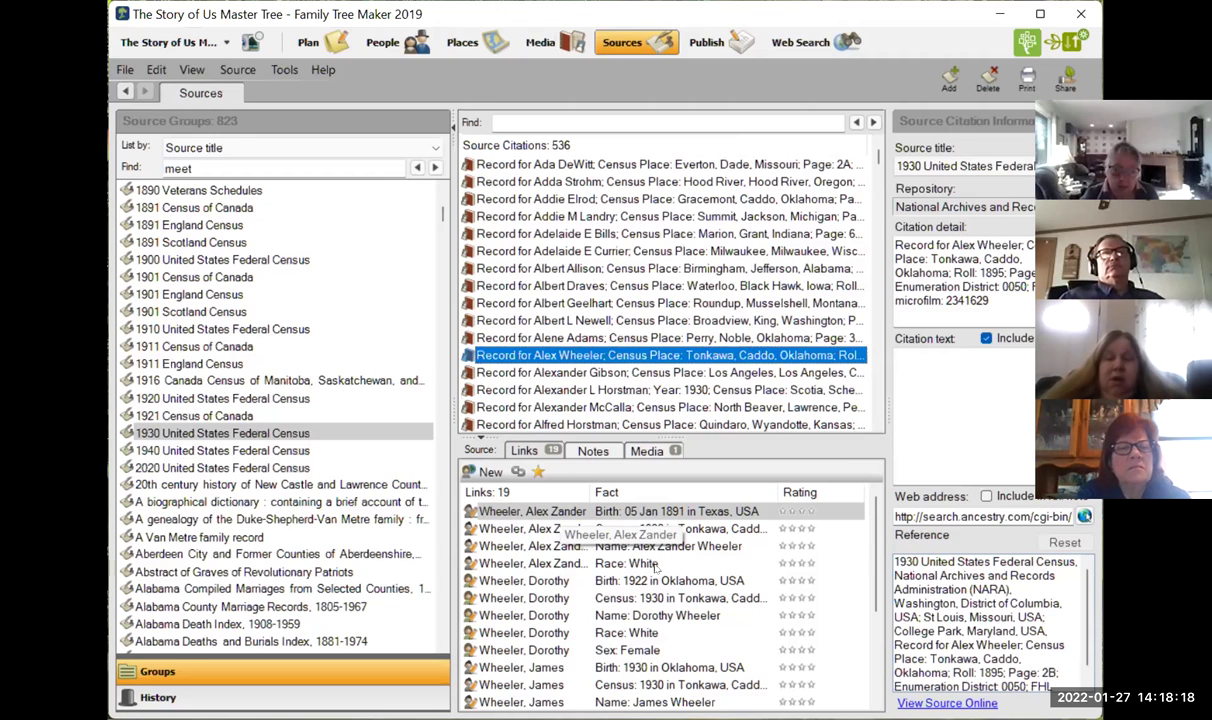
{"action": "left_click", "coordinate": [655, 565]}
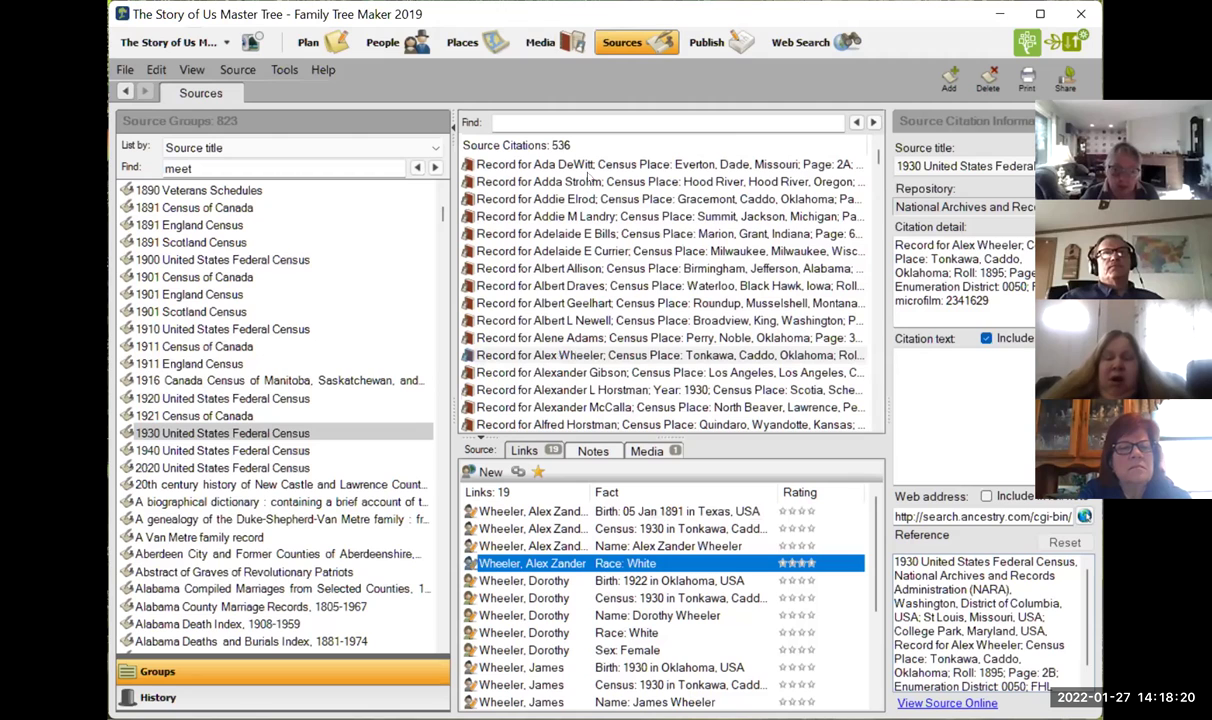
{"action": "left_click", "coordinate": [590, 165]}
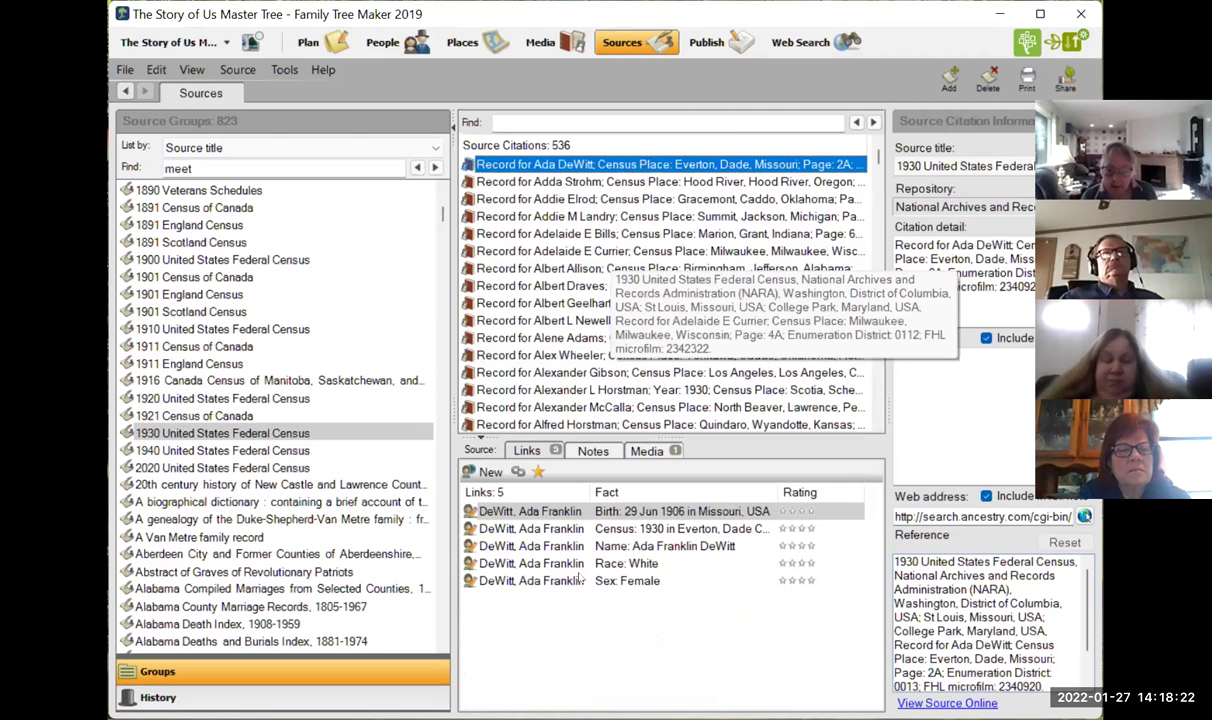
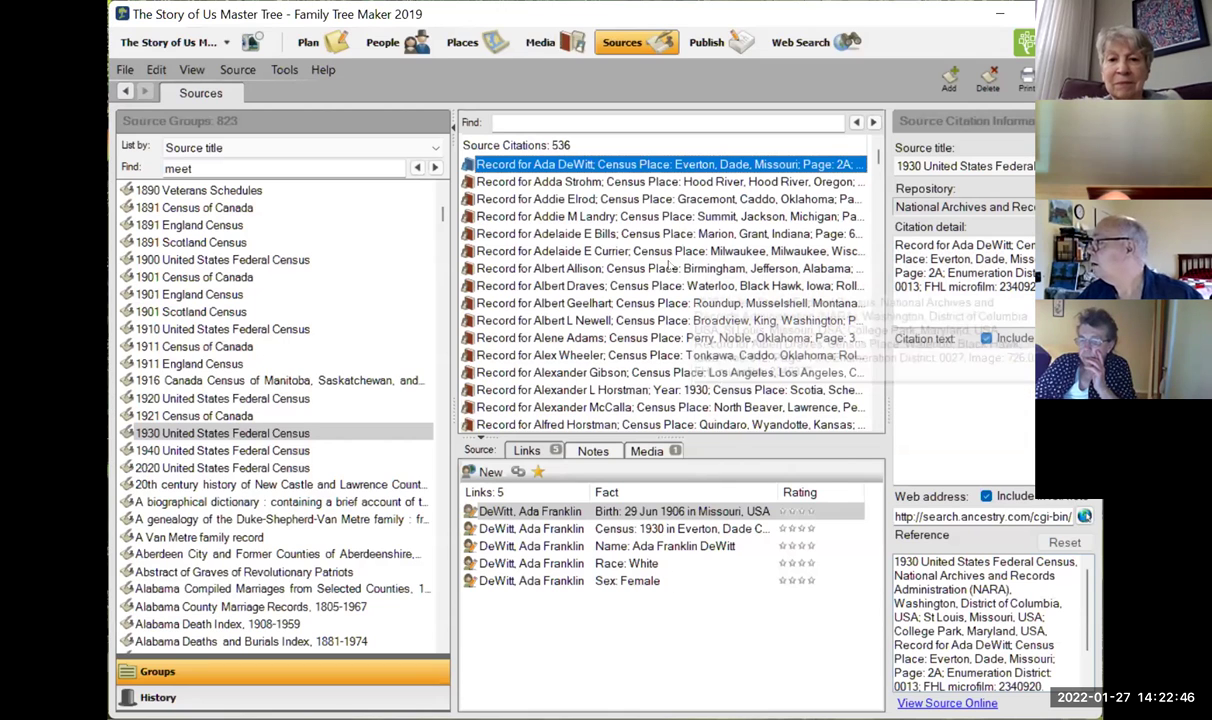
{"action": "left_click", "coordinate": [380, 45]}
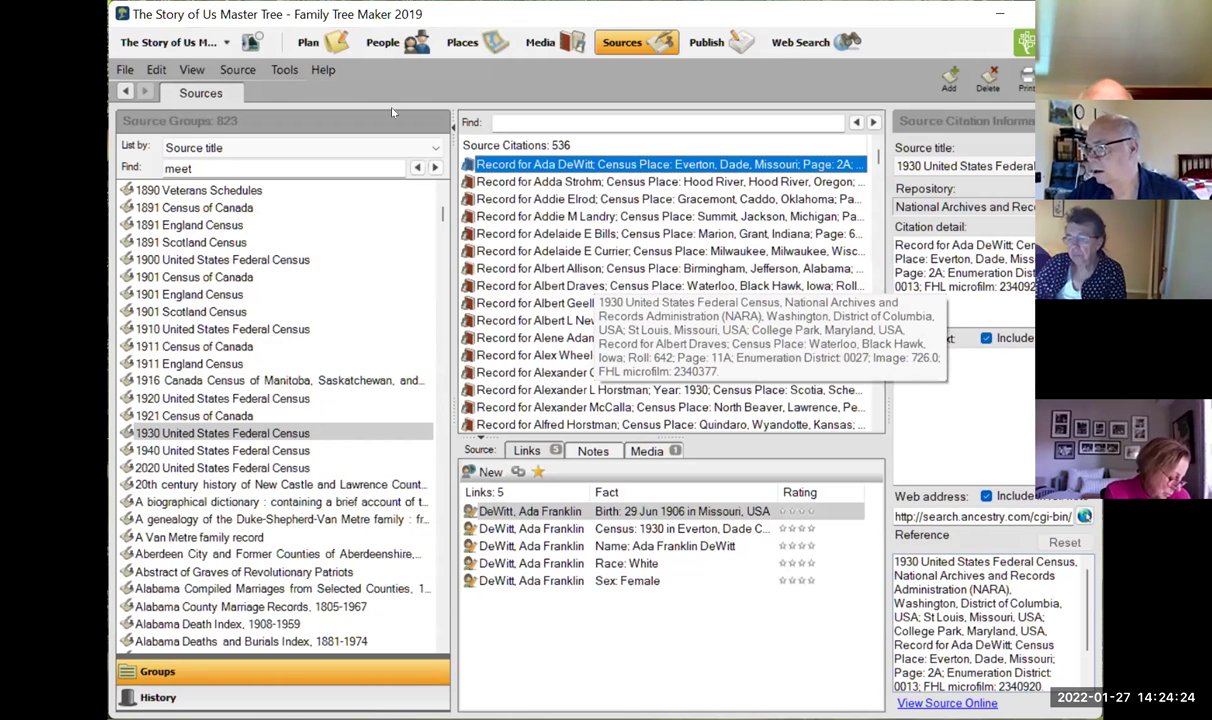
{"action": "left_click", "coordinate": [386, 44]}
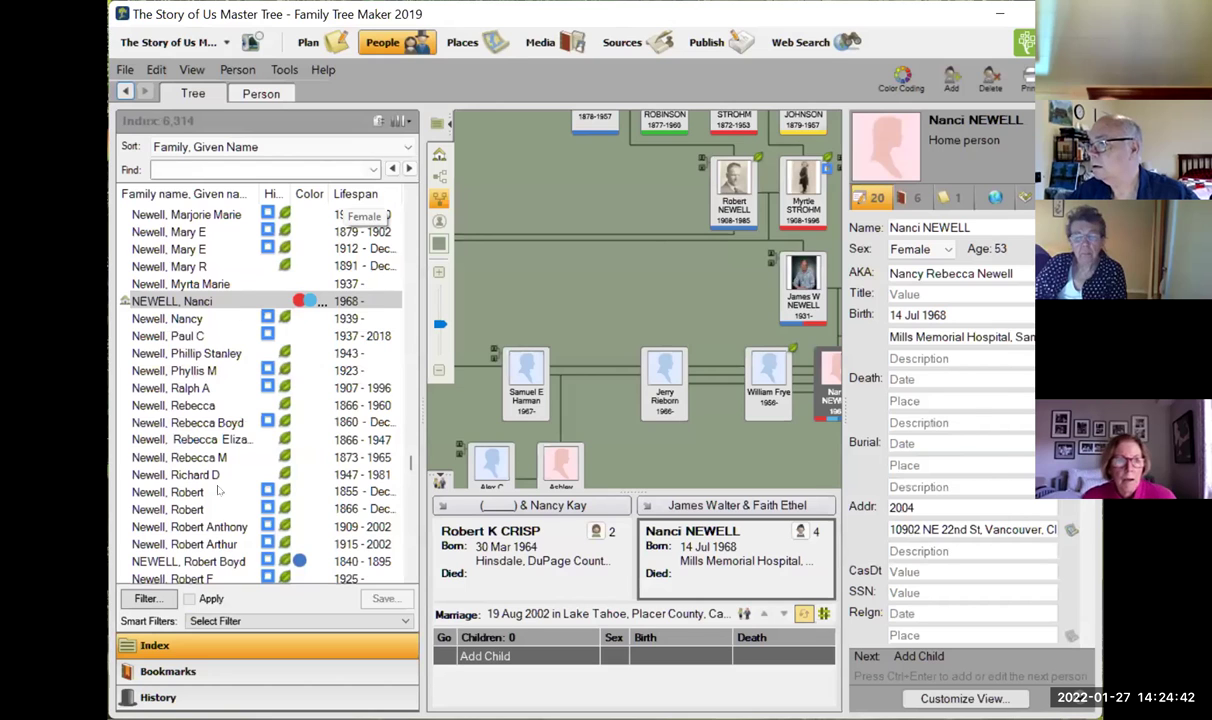
{"action": "type", "text": "geelhart"}
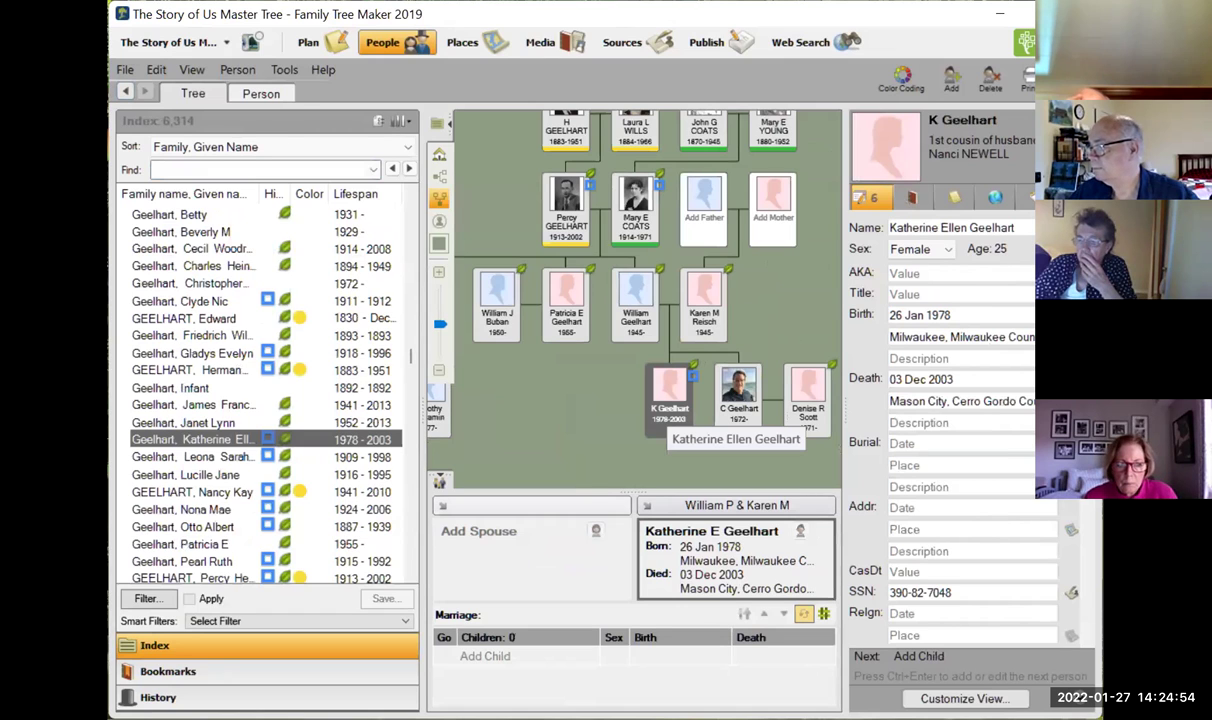
{"action": "double_click", "coordinate": [668, 395]}
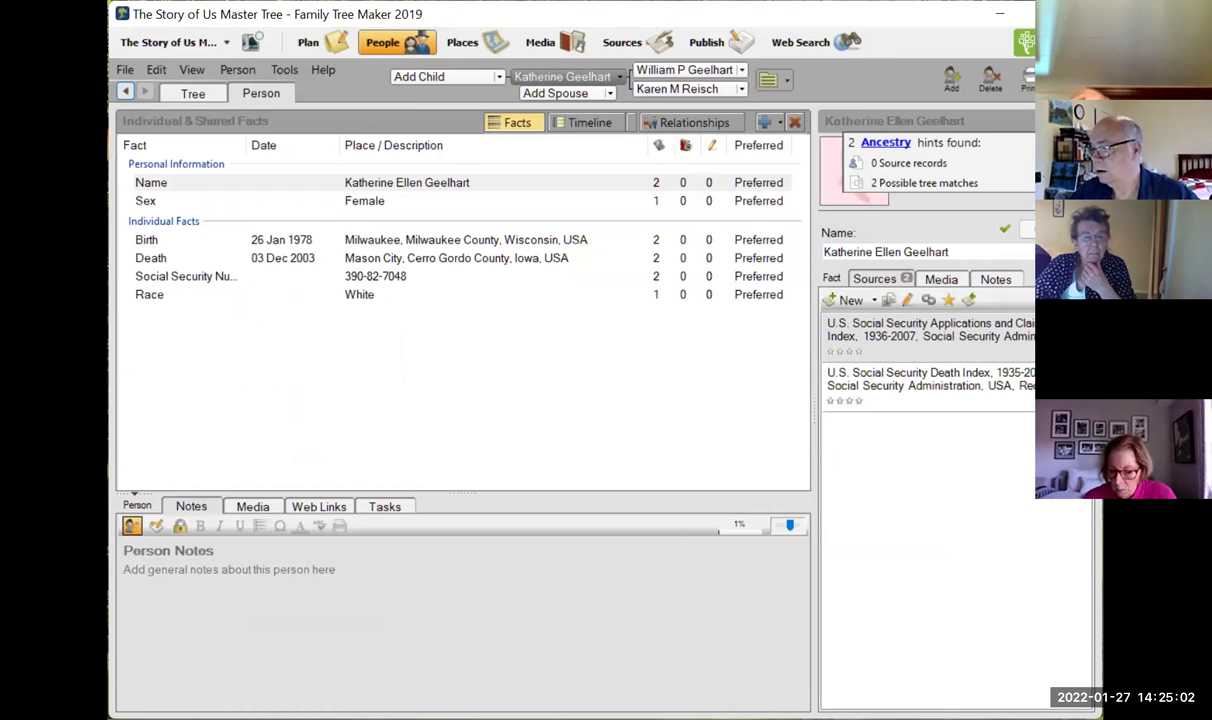
{"action": "left_click", "coordinate": [800, 42]}
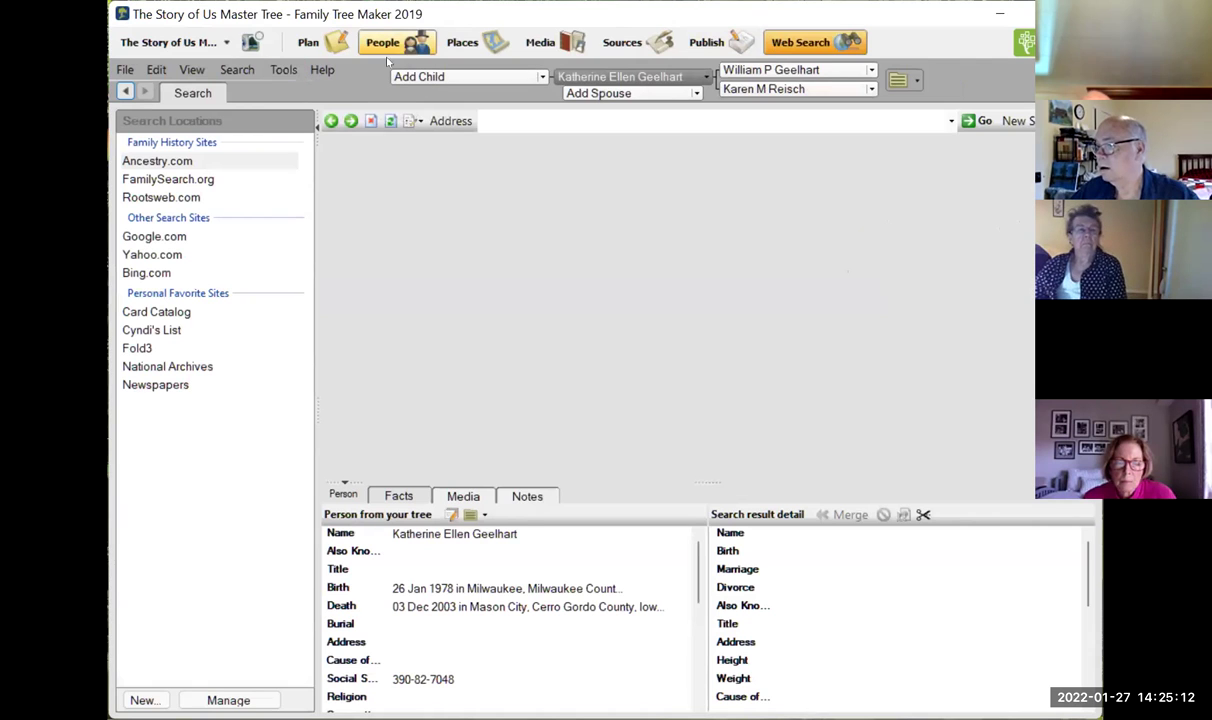
Start a new Ancestry search focused on United States, excluding Stories & Publications, Family Trees, Photos & Maps.
{"action": "left_click", "coordinate": [331, 121]}
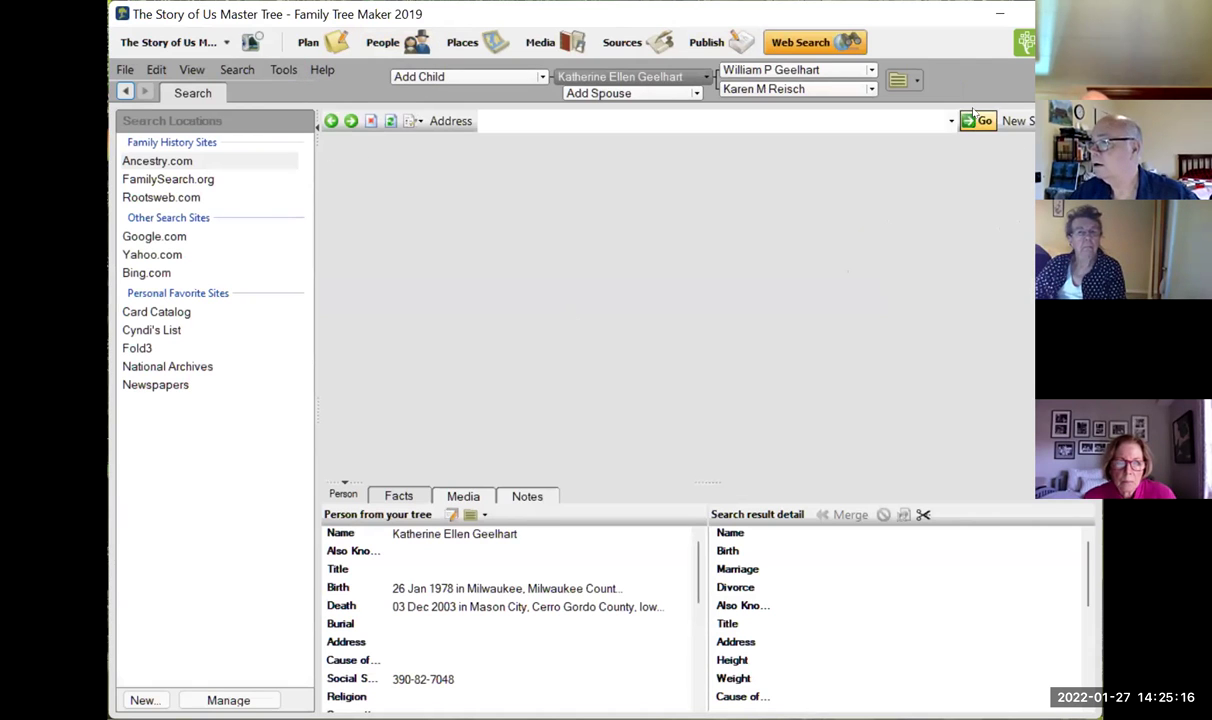
{"action": "left_click", "coordinate": [1010, 121]}
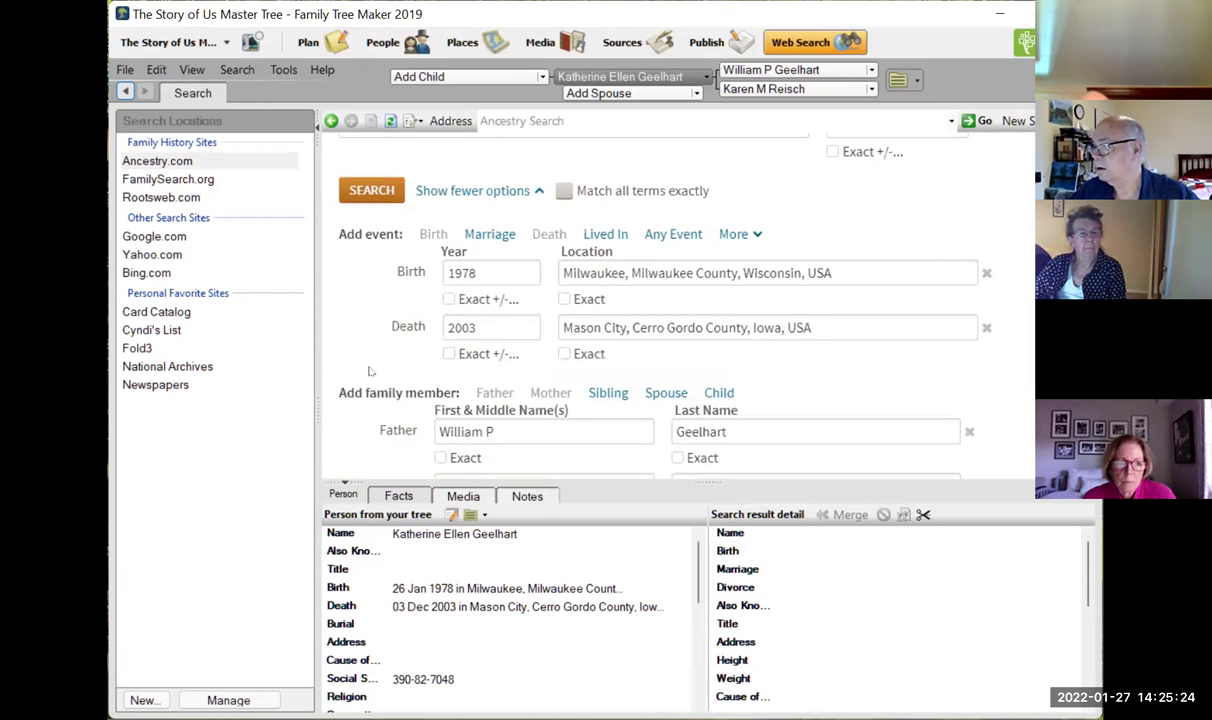
{"action": "scroll", "coordinate": [369, 371], "scroll_direction": "down", "scroll_amount": 6}
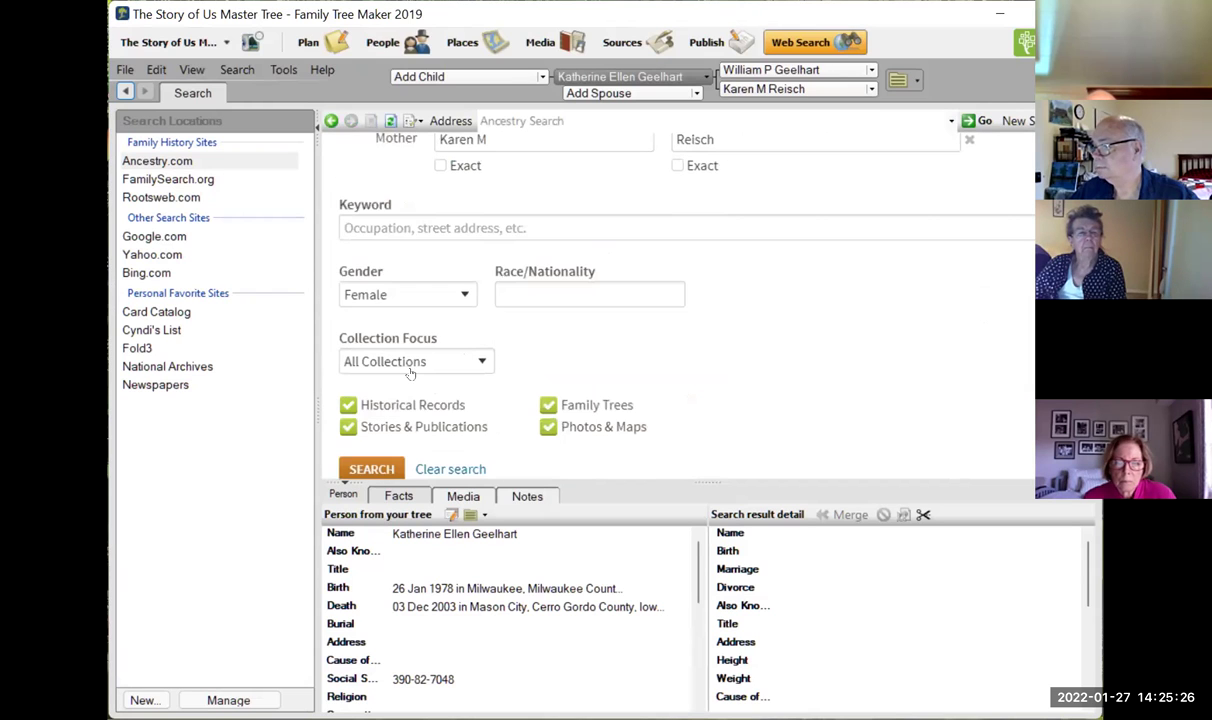
{"action": "left_click", "coordinate": [388, 355]}
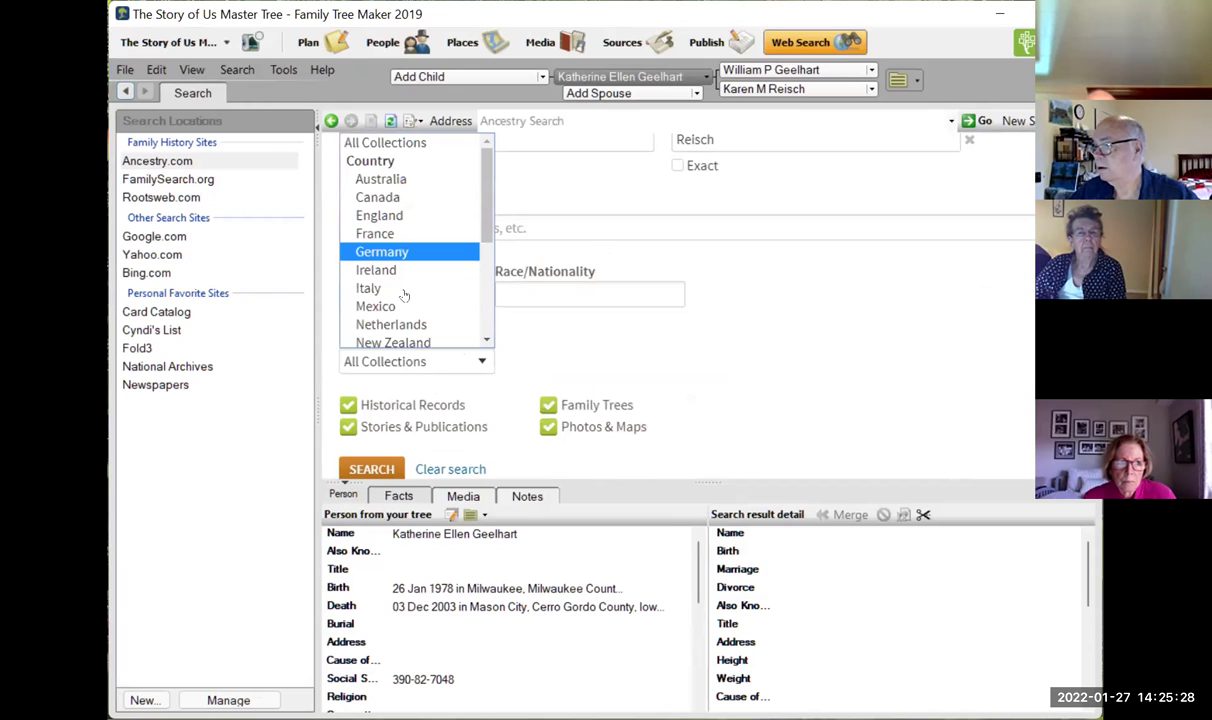
{"action": "scroll", "coordinate": [402, 300], "scroll_direction": "down", "scroll_amount": 2}
{"action": "scroll", "coordinate": [400, 325], "scroll_direction": "down", "scroll_amount": 2}
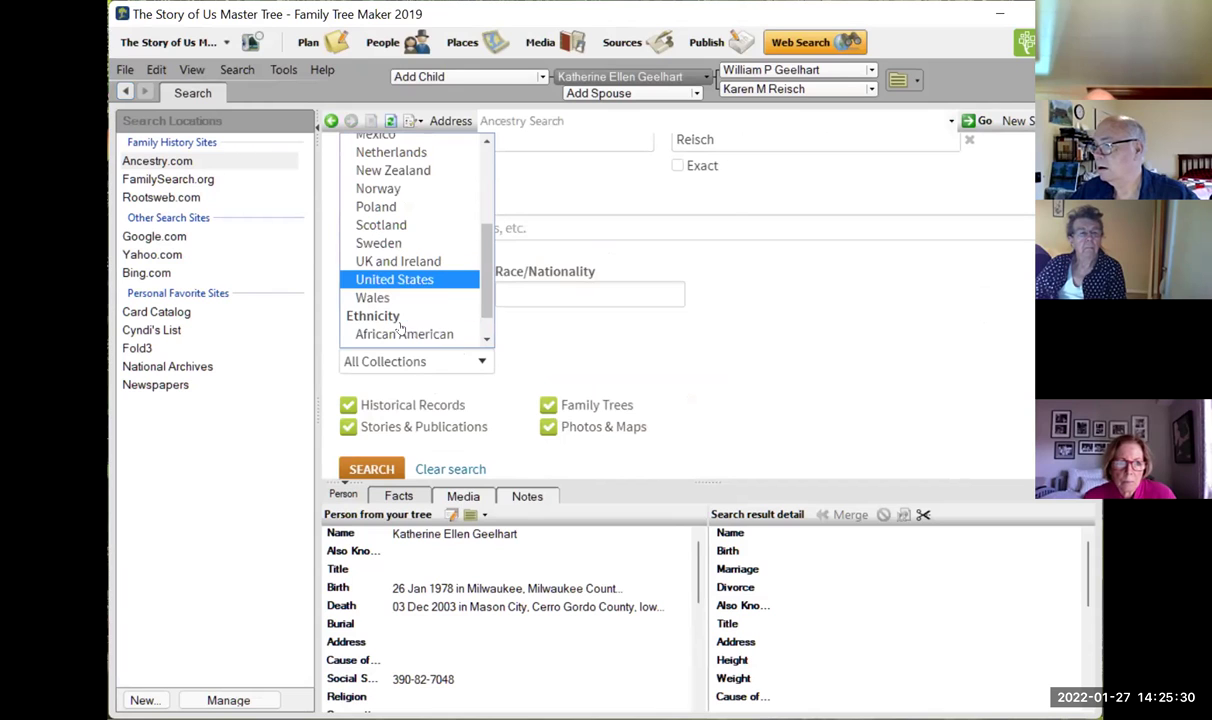
{"action": "left_click", "coordinate": [400, 281]}
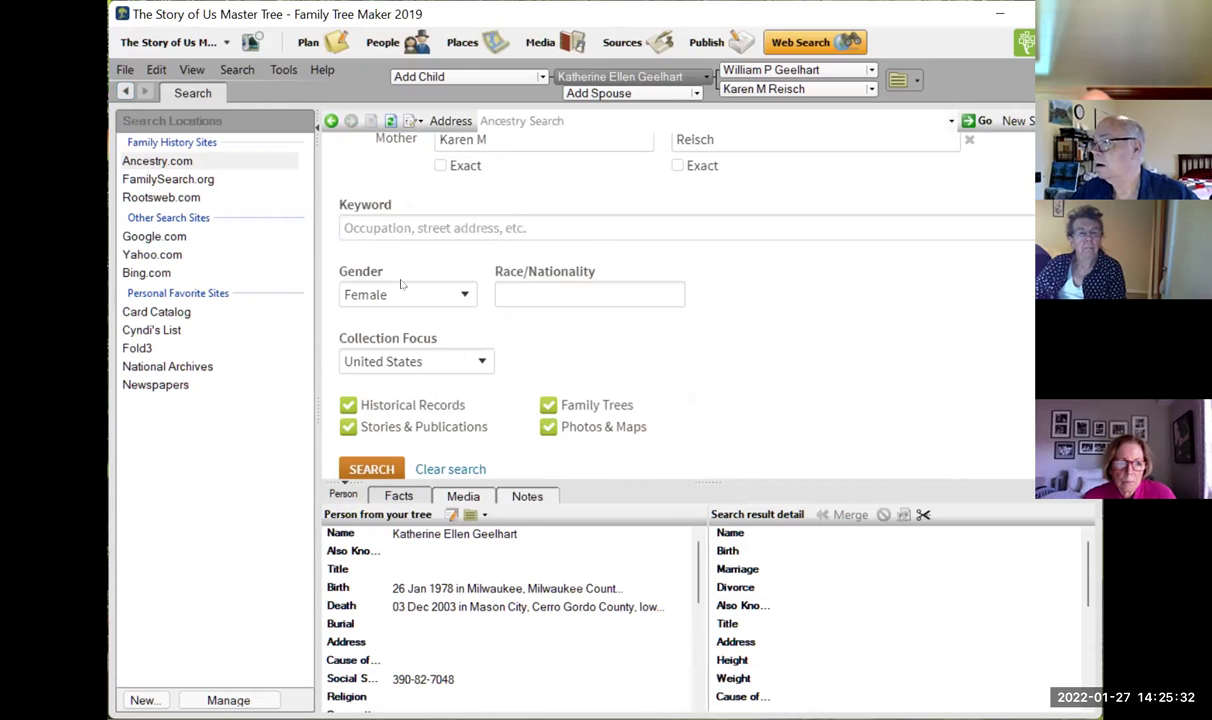
{"action": "left_click", "coordinate": [347, 428]}
{"action": "left_click", "coordinate": [548, 405]}
{"action": "left_click", "coordinate": [548, 427]}
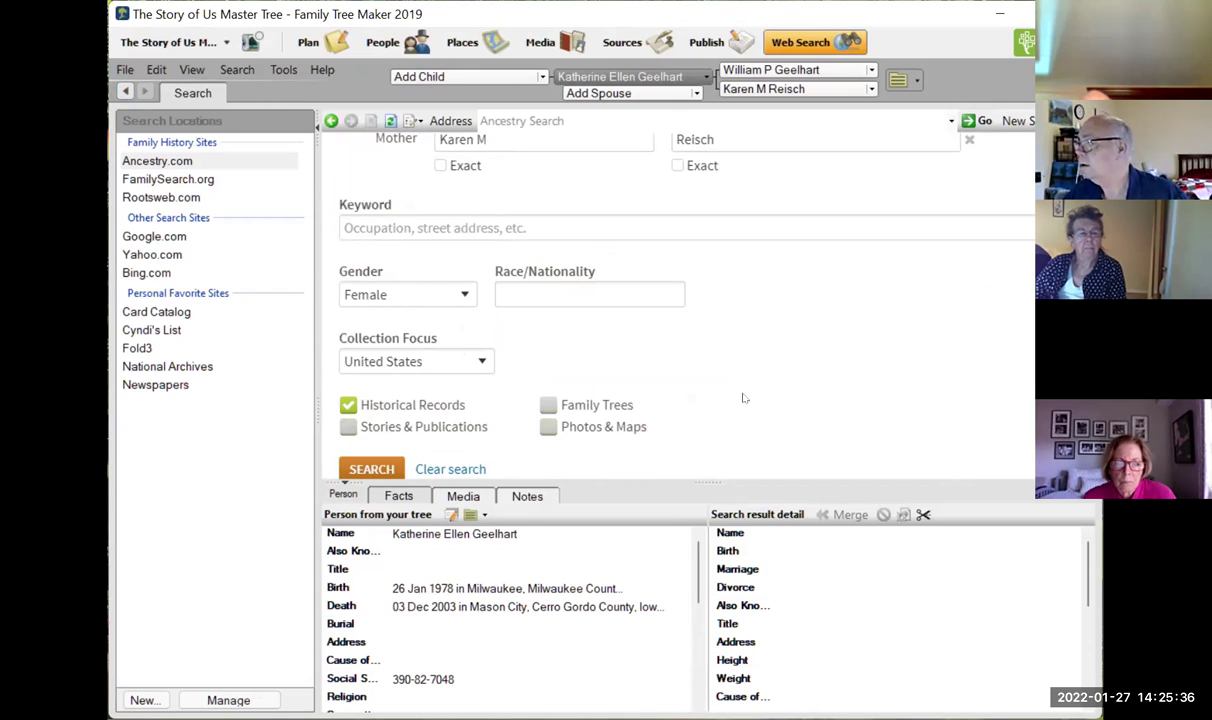
{"action": "scroll", "coordinate": [560, 415], "scroll_direction": "down", "scroll_amount": 1}
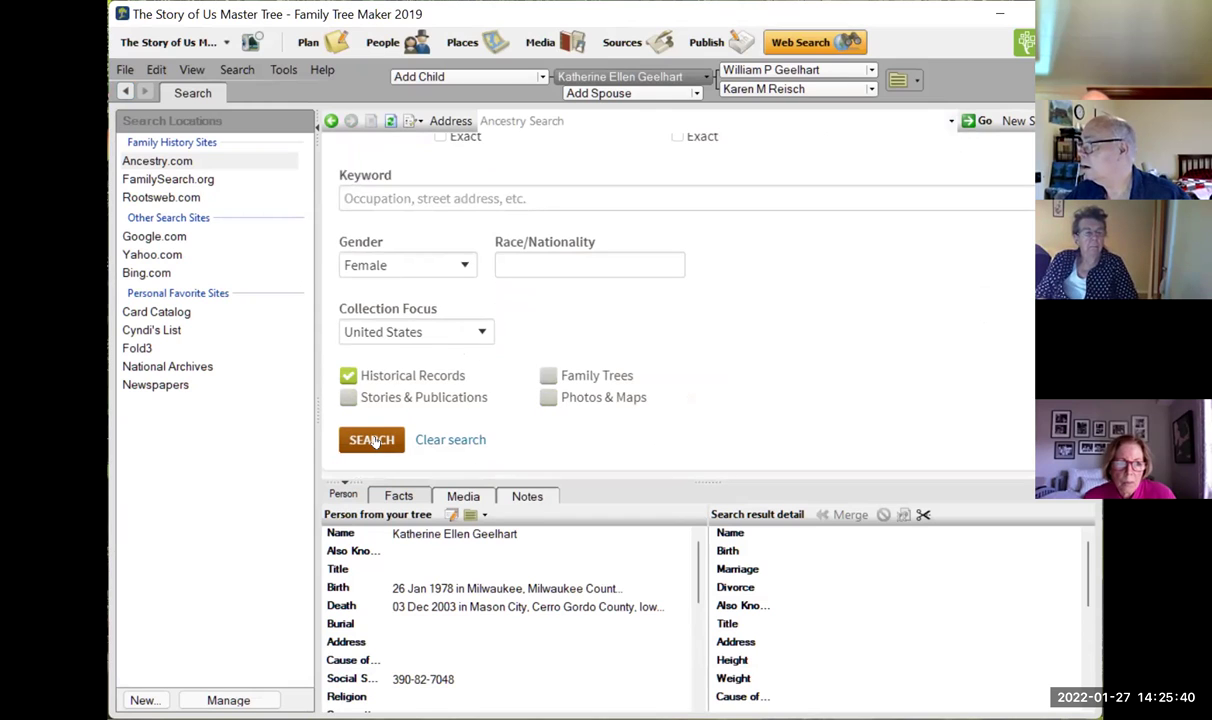
{"action": "left_click", "coordinate": [372, 440]}
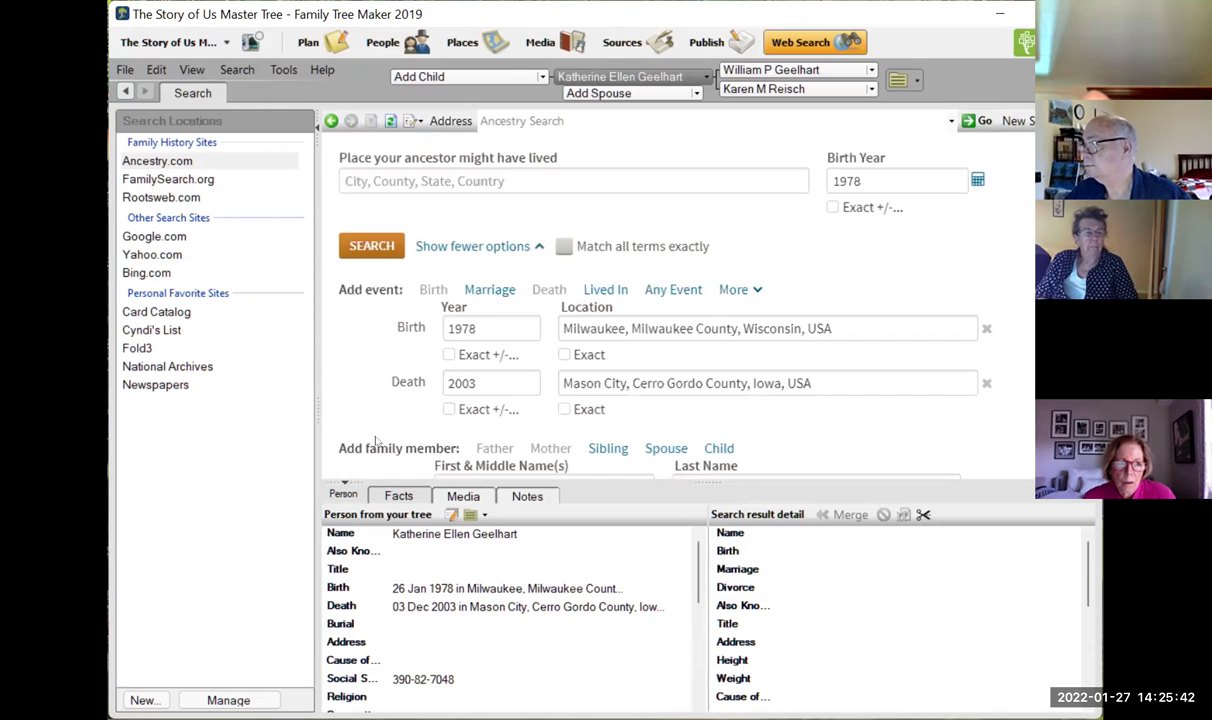
Re-exclude Stories & Publications, Family Trees and Photos & Maps and rerun the search for Katherine.
{"action": "scroll", "coordinate": [375, 361], "scroll_direction": "down", "scroll_amount": 3}
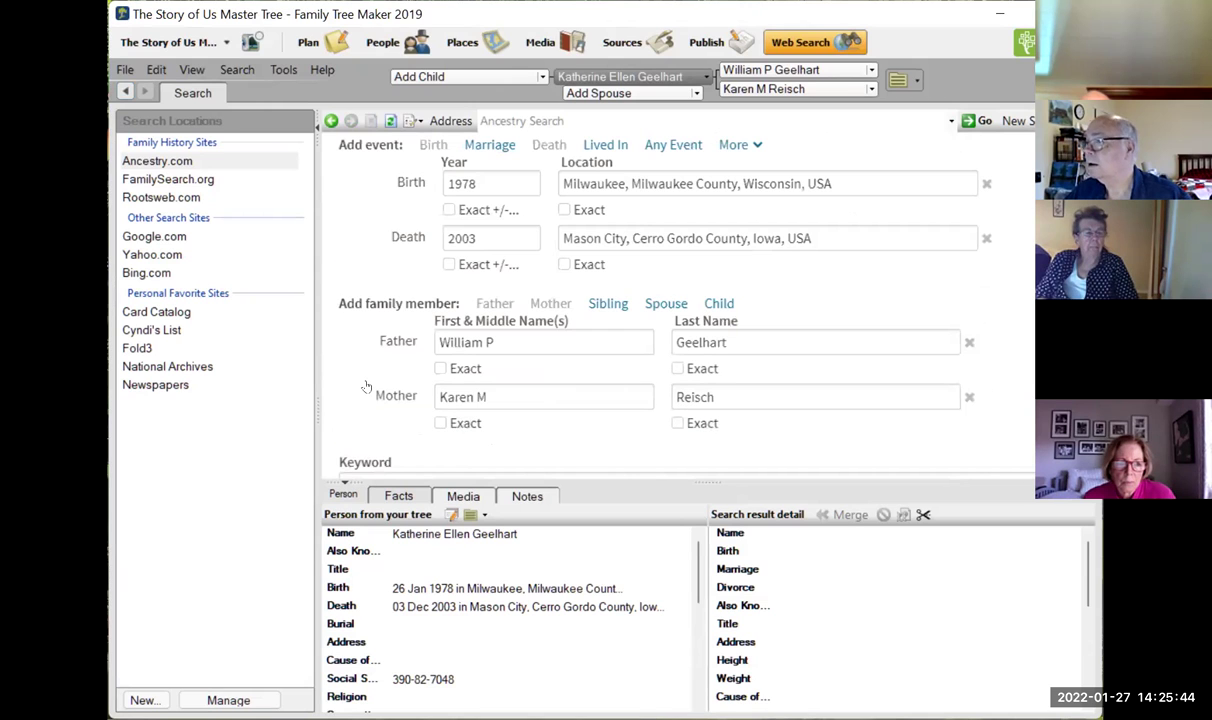
{"action": "scroll", "coordinate": [366, 387], "scroll_direction": "down", "scroll_amount": 6}
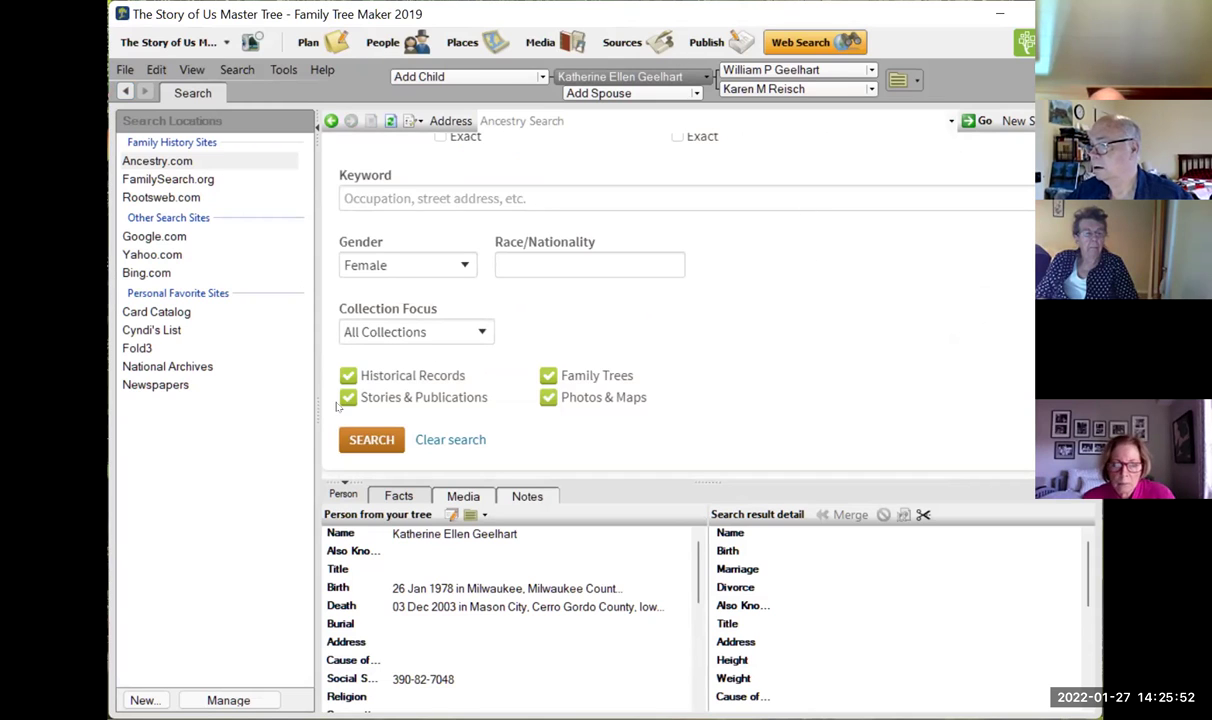
{"action": "left_click", "coordinate": [348, 397]}
{"action": "left_click", "coordinate": [548, 375]}
{"action": "left_click", "coordinate": [548, 397]}
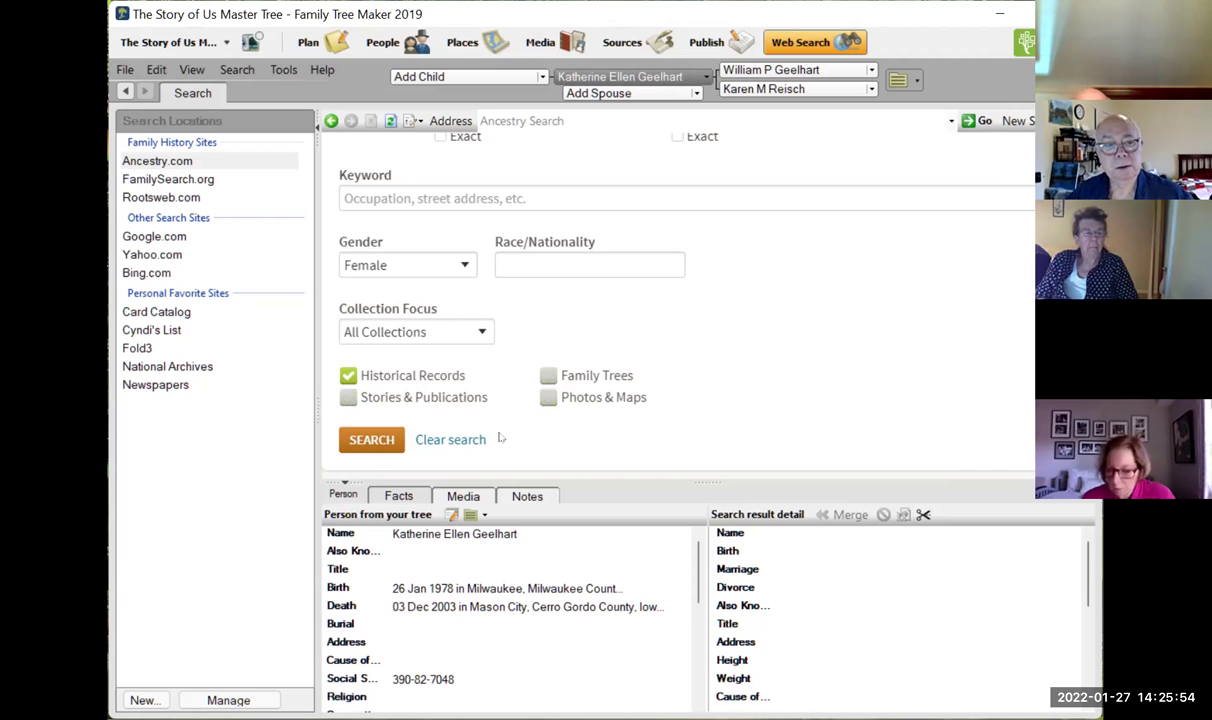
{"action": "left_click", "coordinate": [371, 441]}
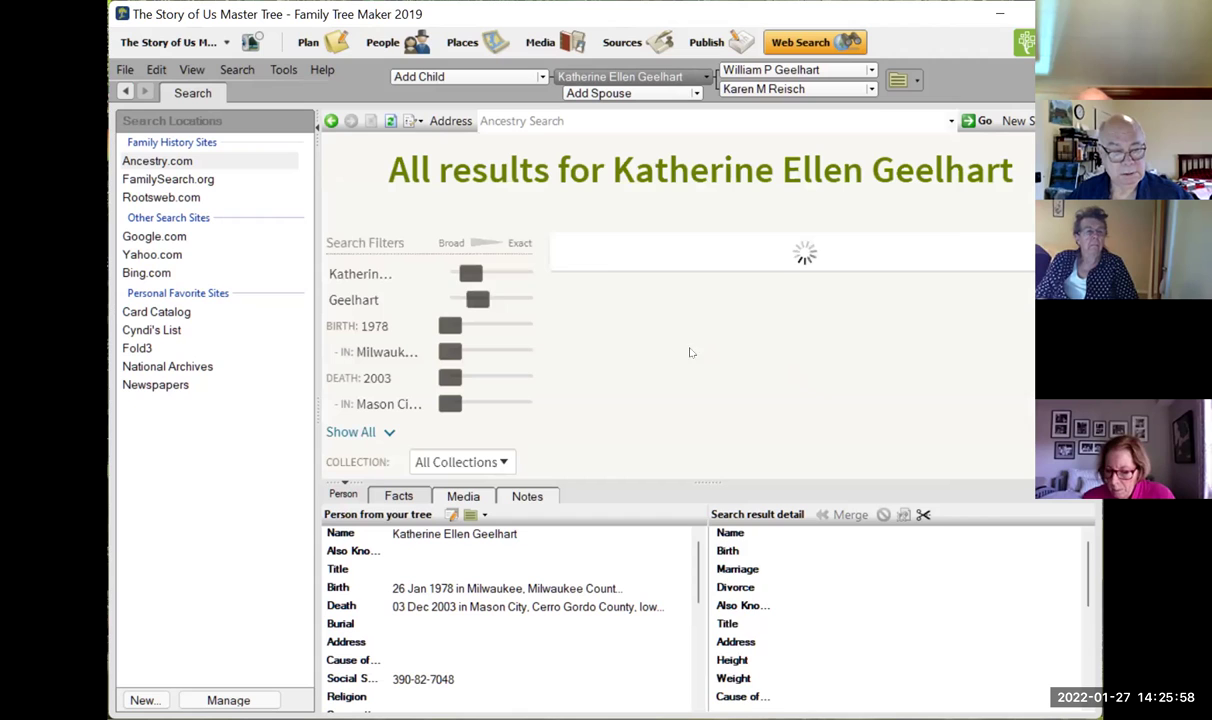
Scroll the 460 Ancestry results toward the U.S., Find a Grave Index entry.
{"action": "scroll", "coordinate": [794, 307], "scroll_direction": "down", "scroll_amount": 1}
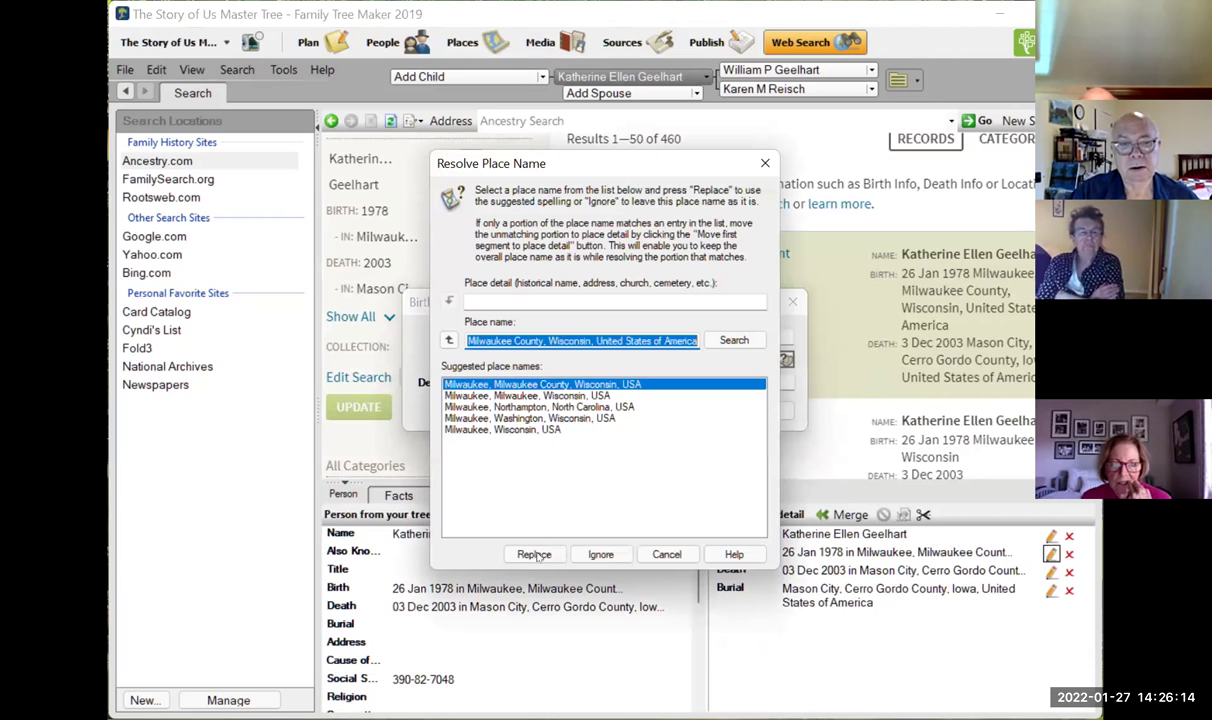
Standardize the result's birth place to Milwaukee, Milwaukee County, Wisconsin, USA.
{"action": "left_click", "coordinate": [535, 555]}
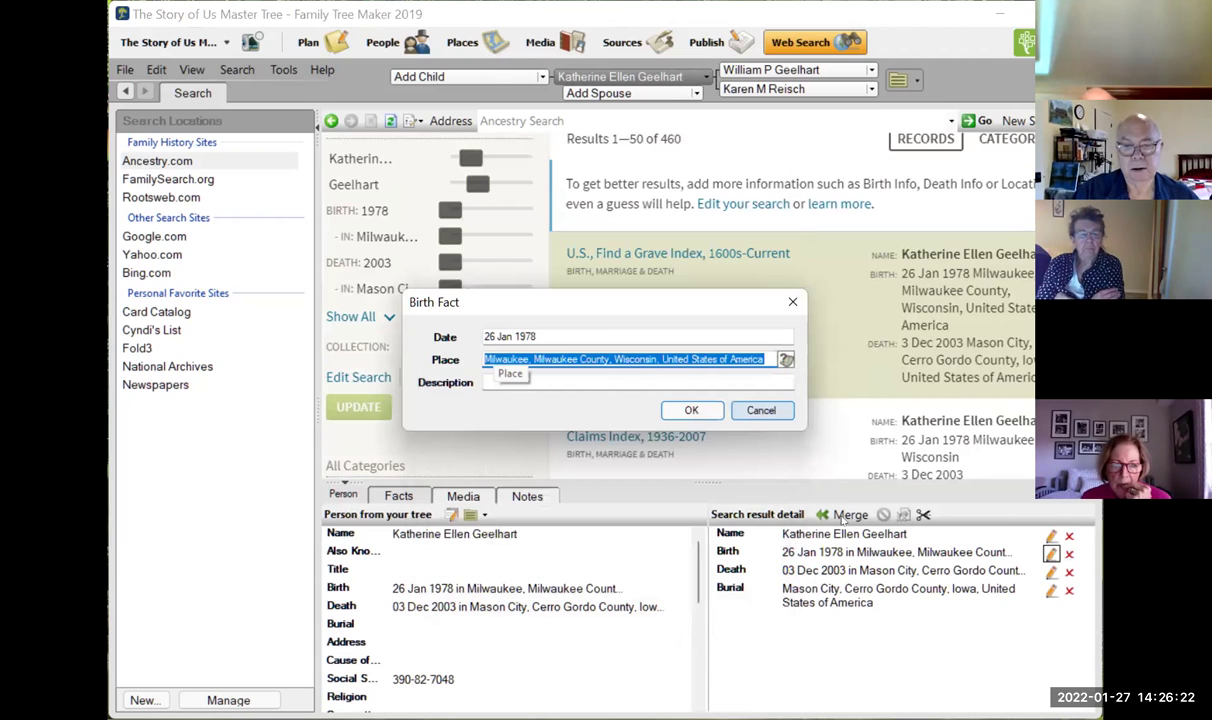
{"action": "key", "text": "Return"}
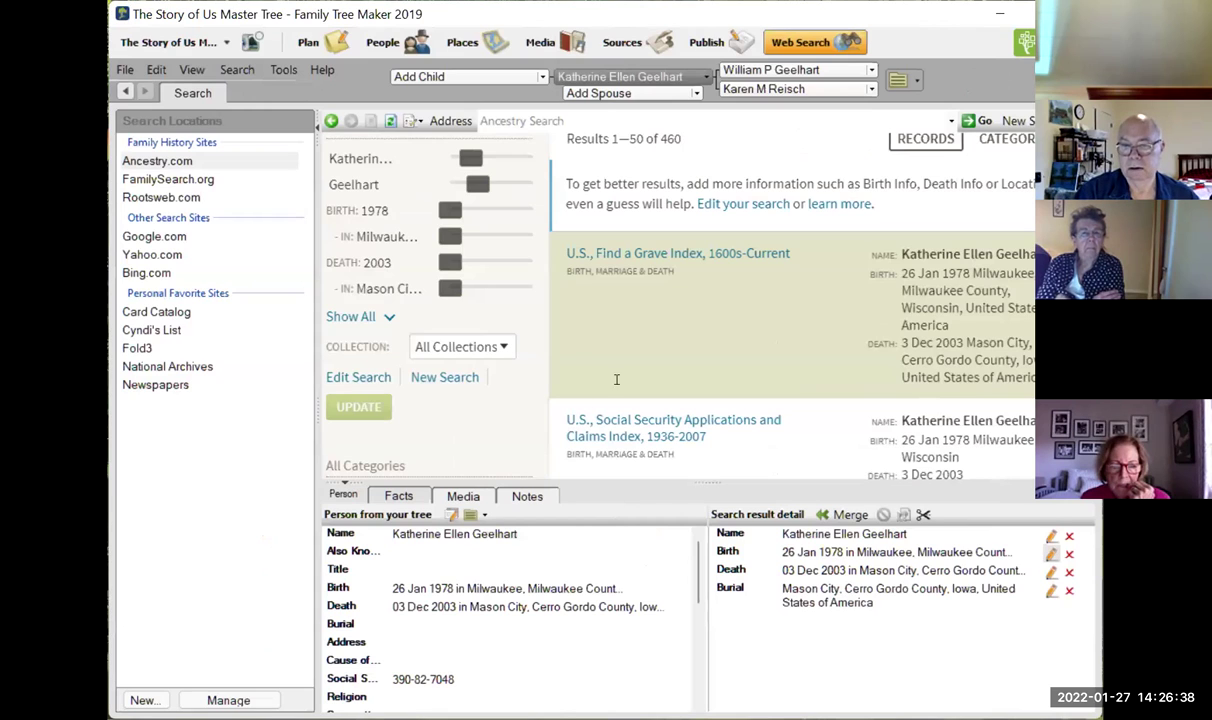
{"action": "left_click", "coordinate": [1051, 553]}
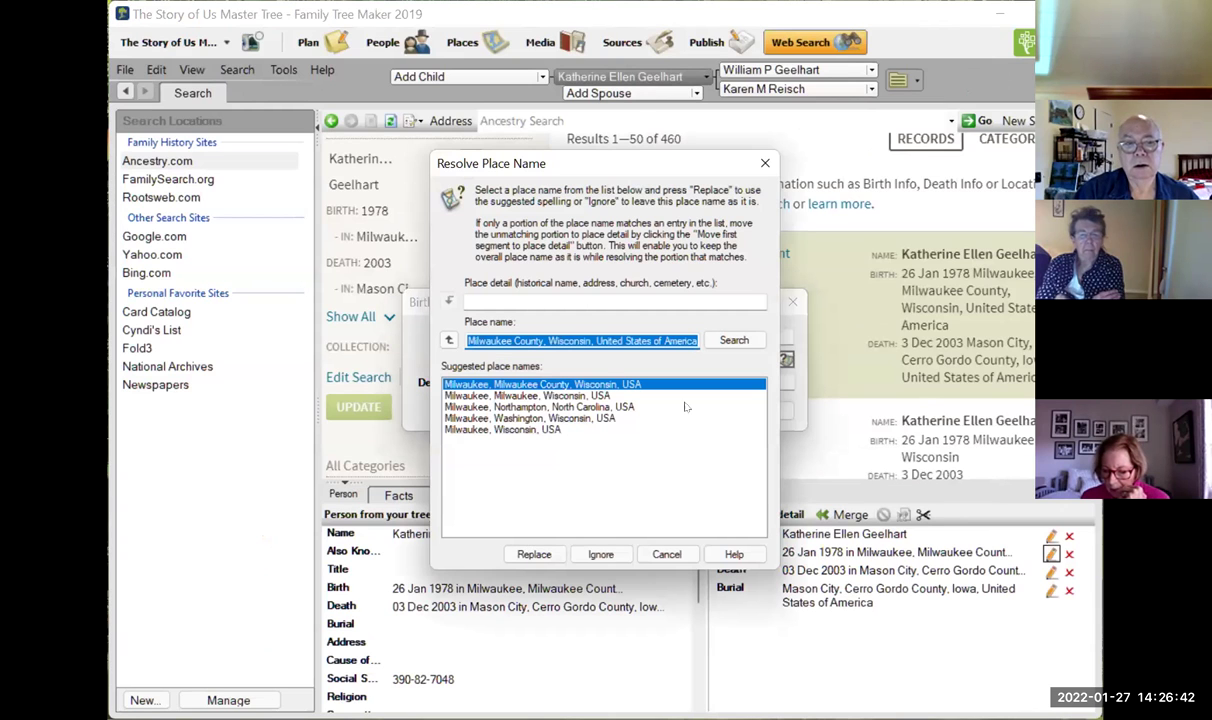
{"action": "key", "text": "Return"}
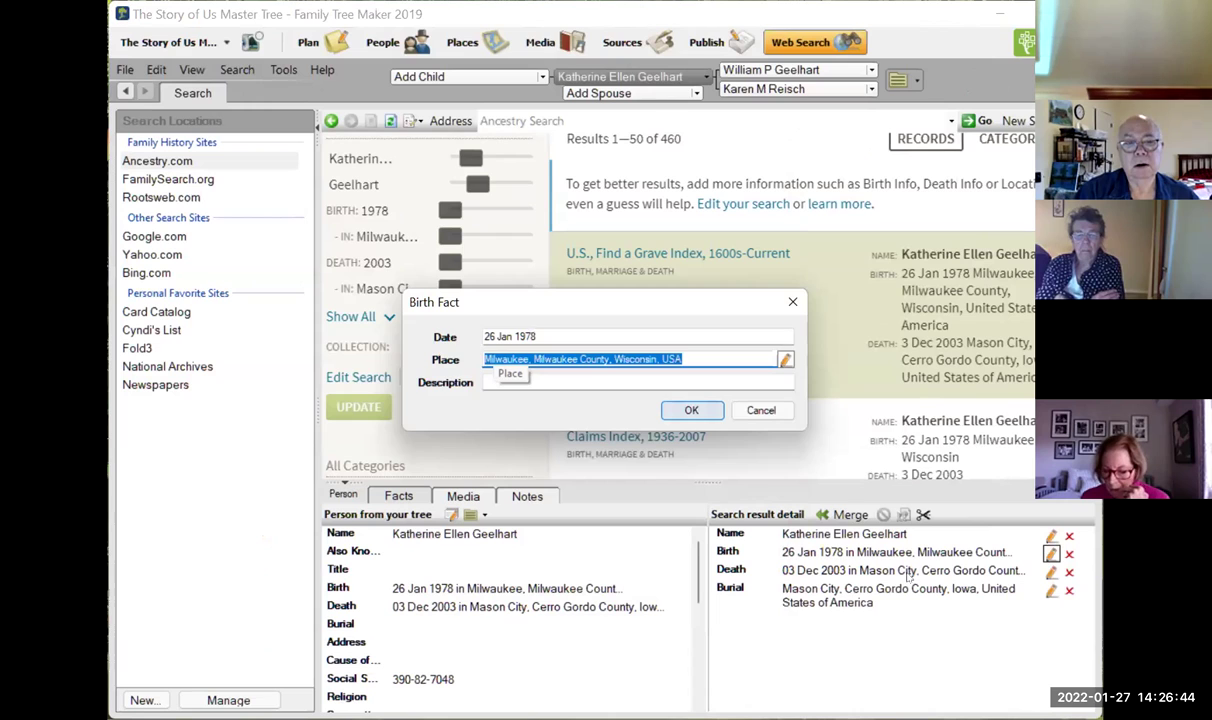
{"action": "key", "text": "Return"}
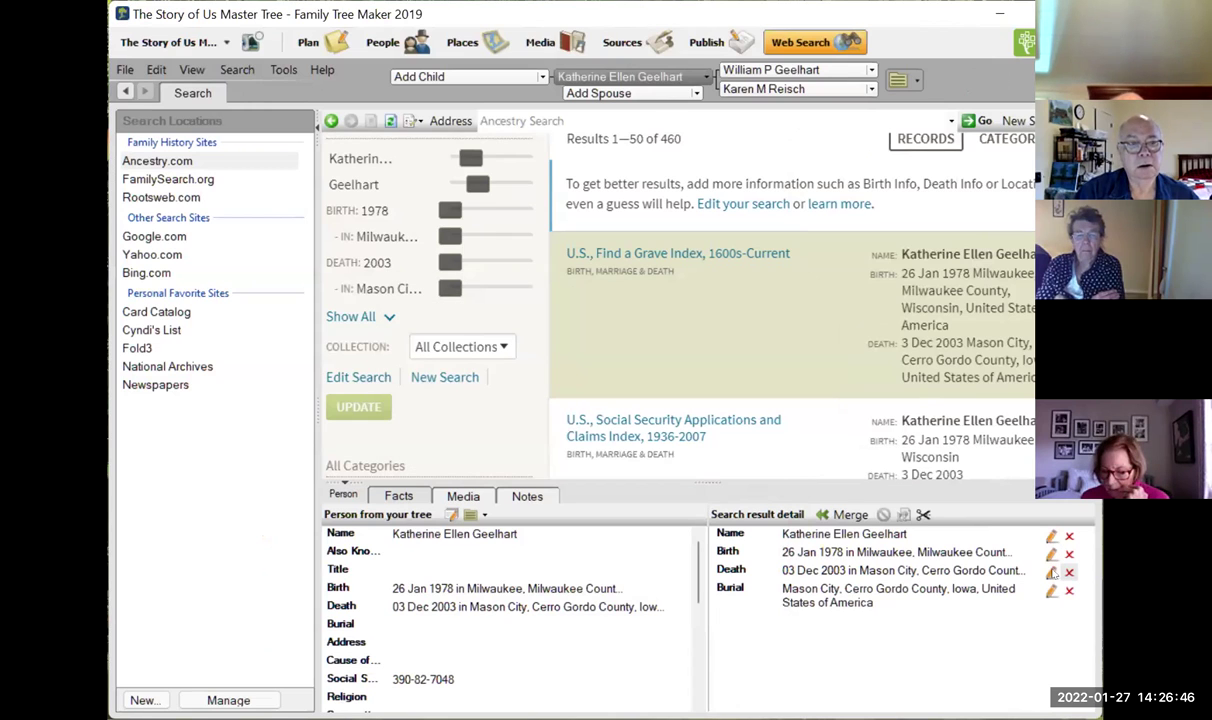
Keep the death fact and standardize its place to the suggested Mason City name.
{"action": "left_click", "coordinate": [1069, 572]}
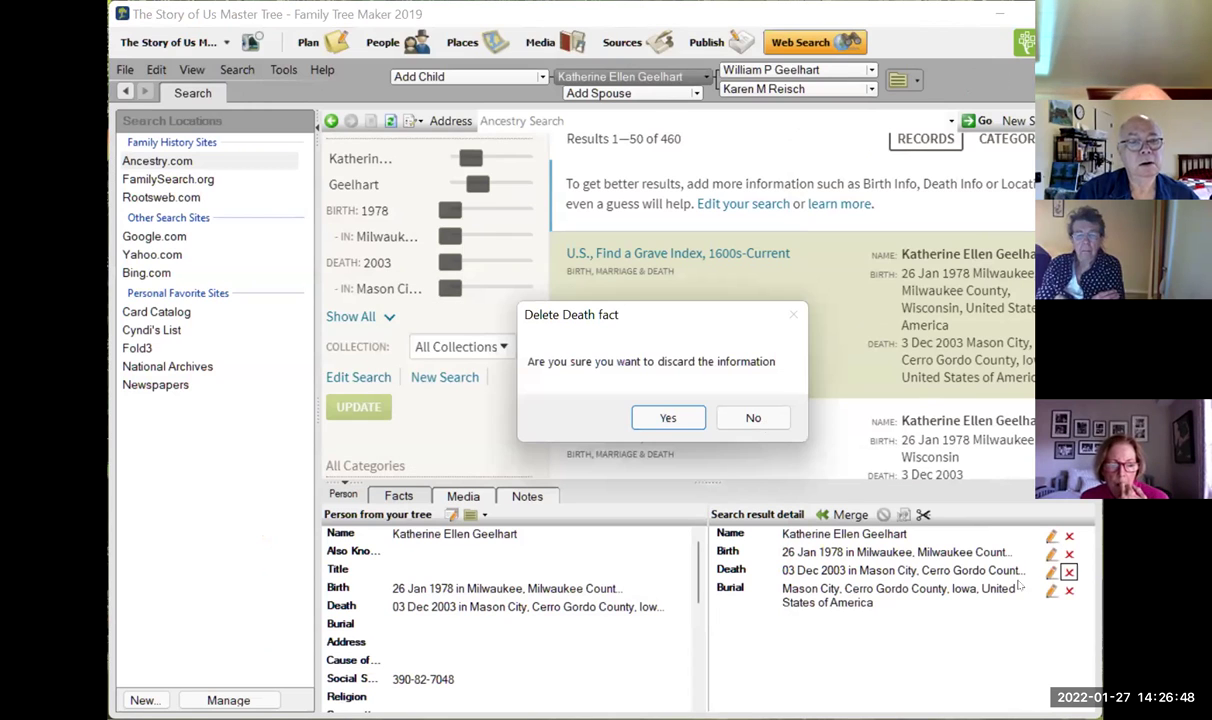
{"action": "left_click", "coordinate": [757, 419]}
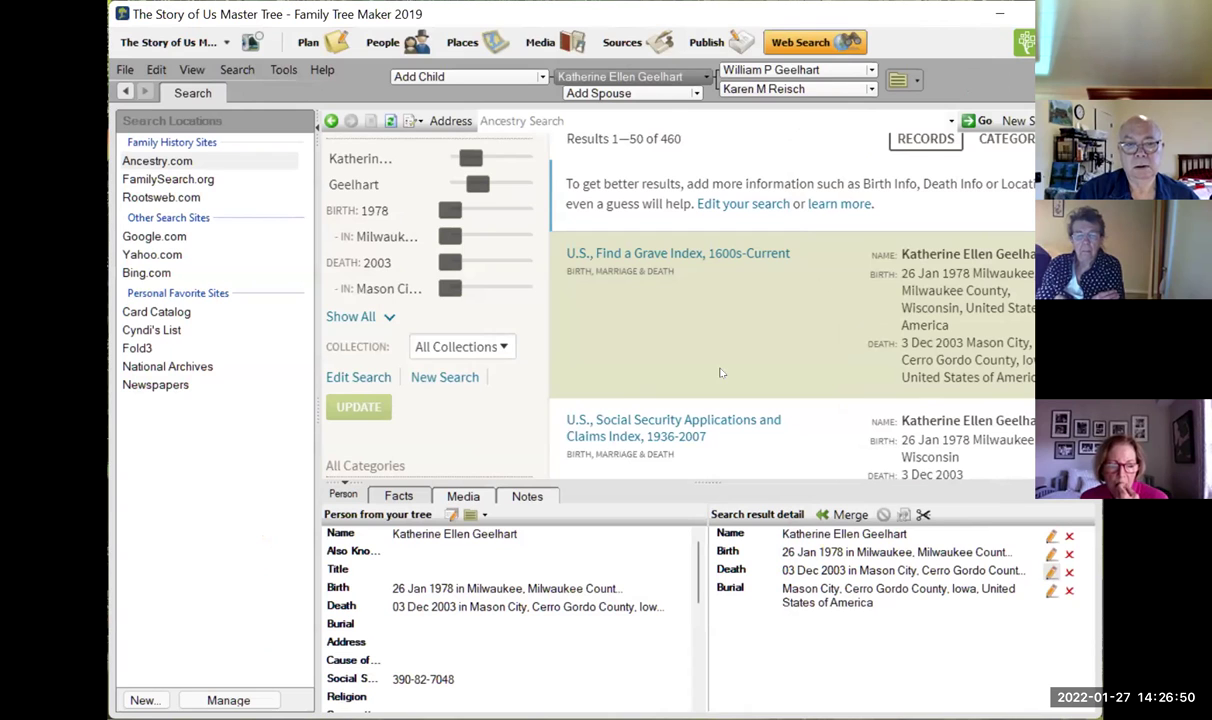
{"action": "left_click", "coordinate": [1051, 572]}
{"action": "key", "text": "Return"}
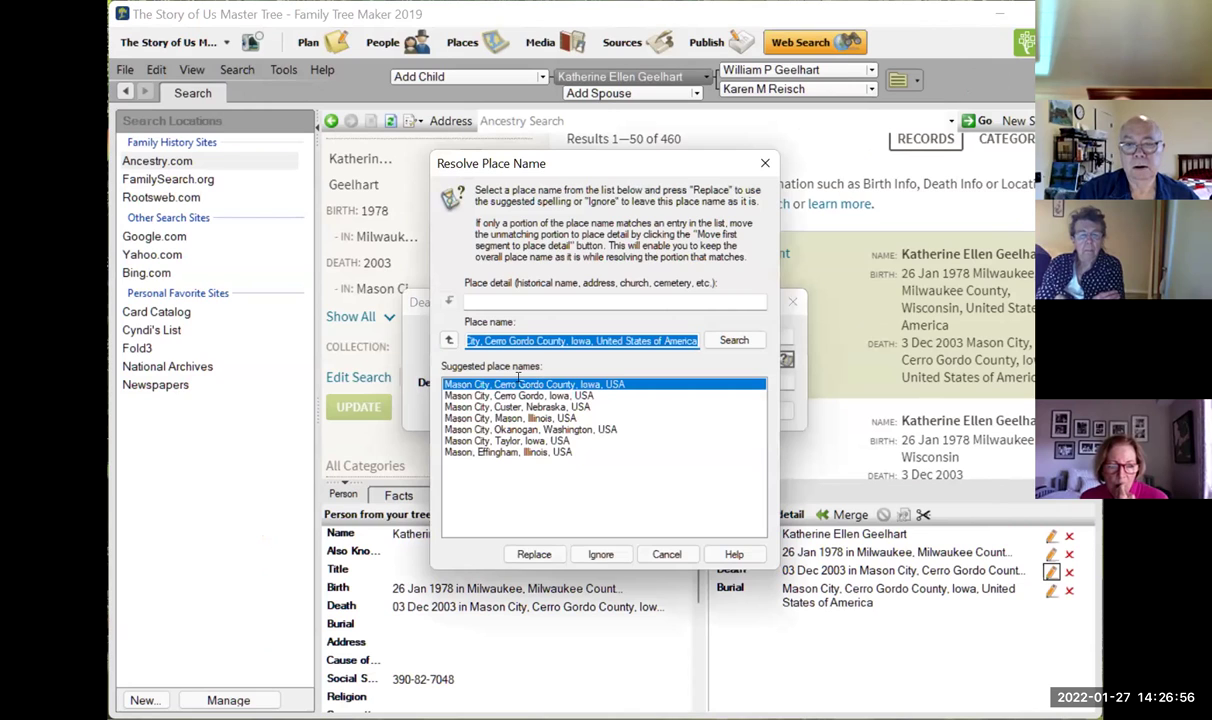
{"action": "key", "text": "Return"}
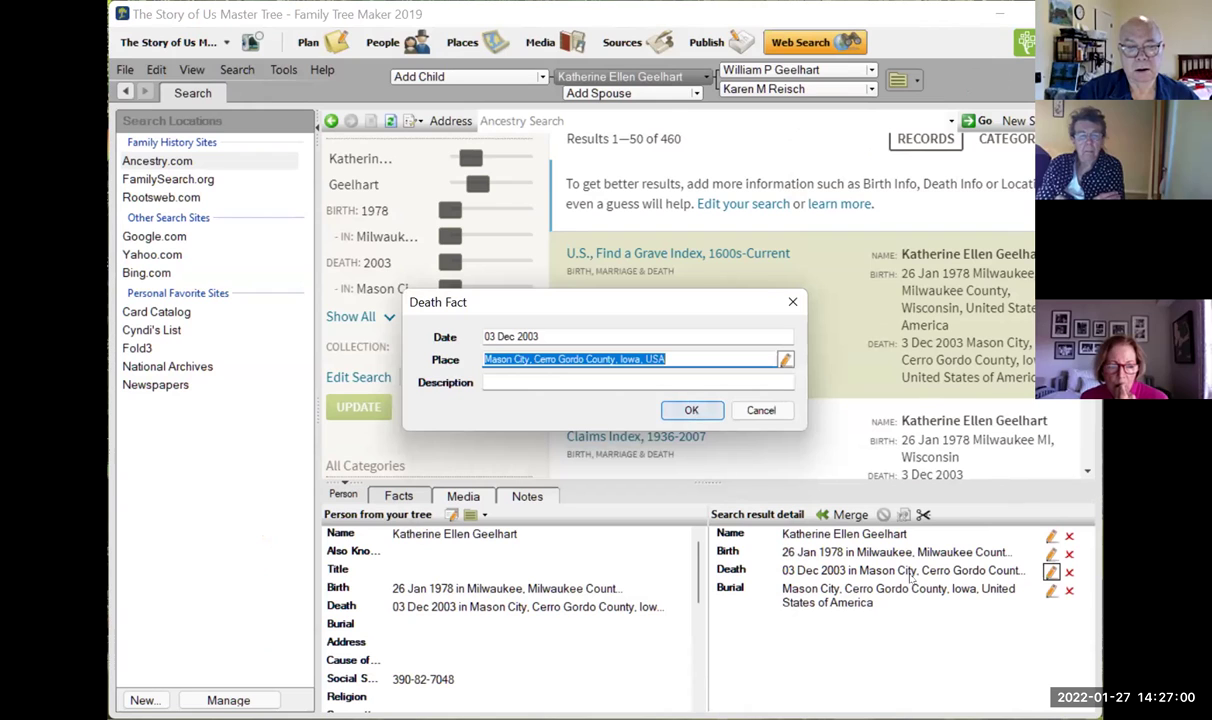
{"action": "key", "text": "Return"}
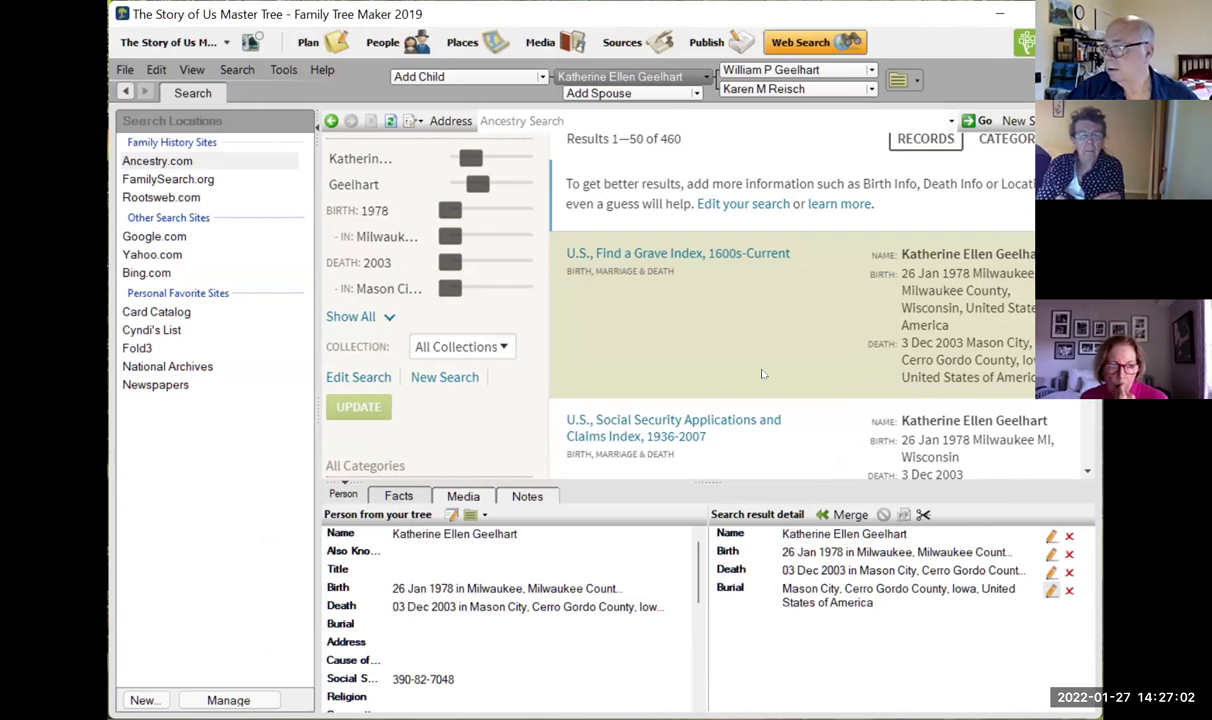
Shorten the burial place to Mason City, Cerro Gordo County, Iowa, USA and start the merge.
{"action": "left_click", "coordinate": [1051, 590]}
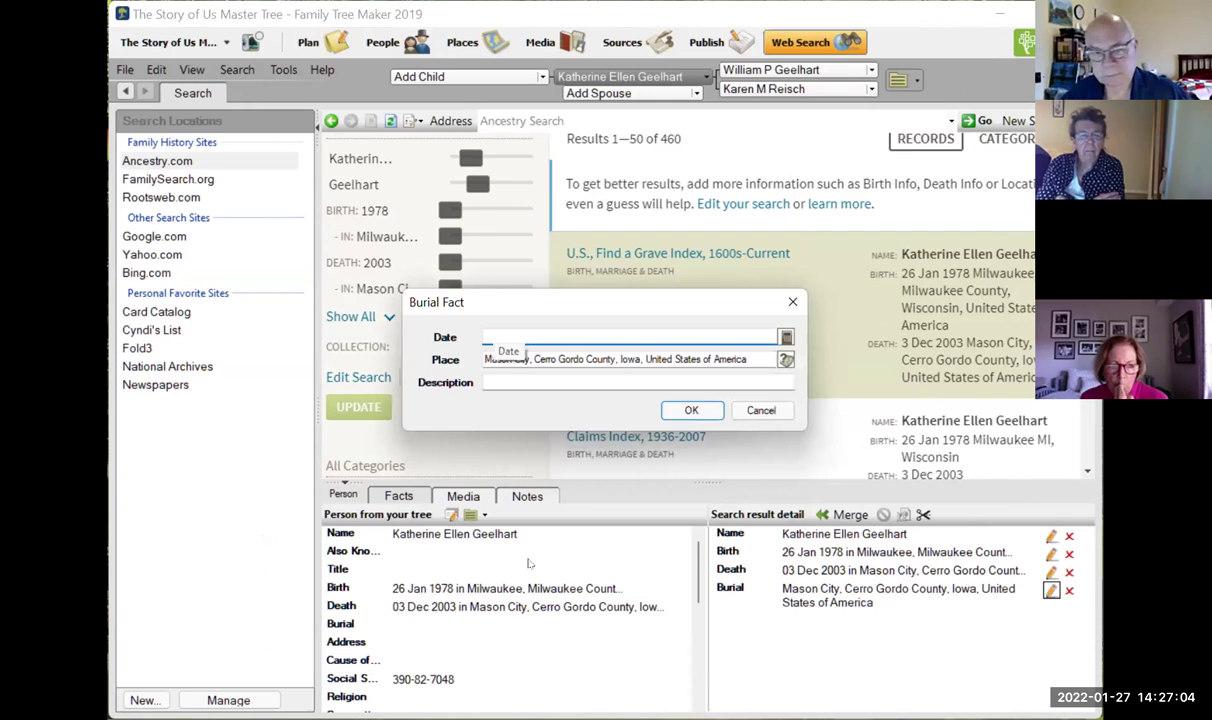
{"action": "key", "text": "Tab"}
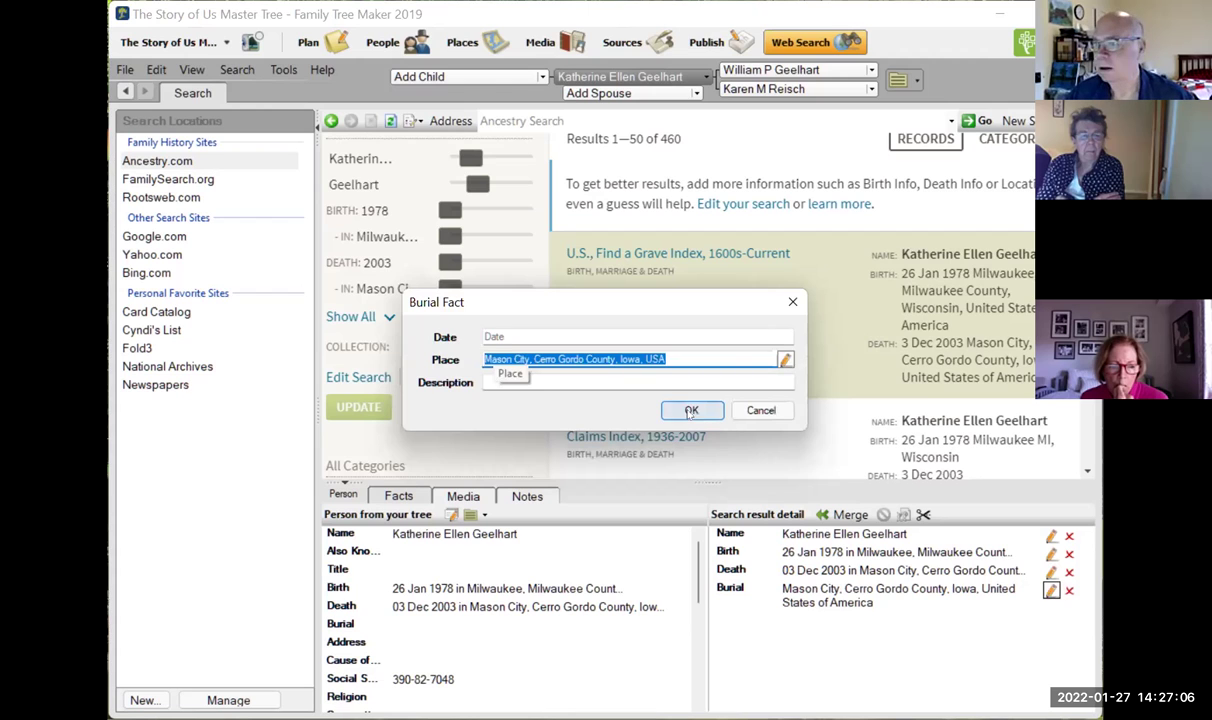
{"action": "key", "text": "Return"}
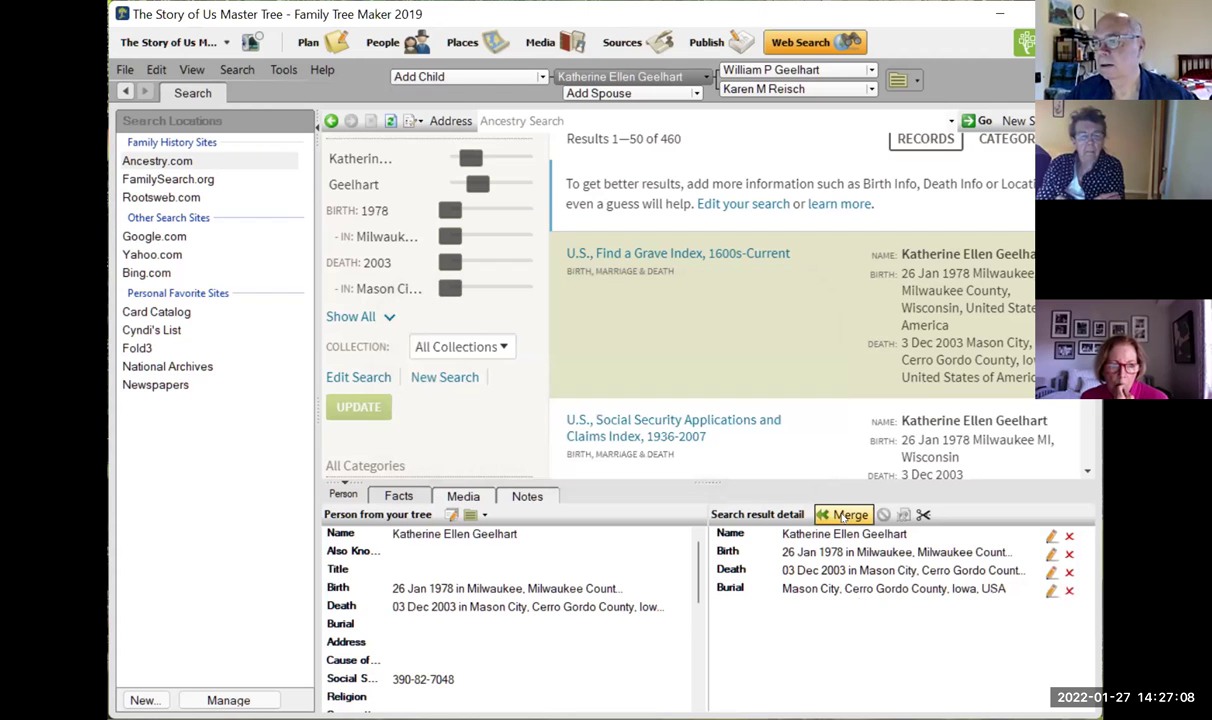
{"action": "left_click", "coordinate": [842, 515]}
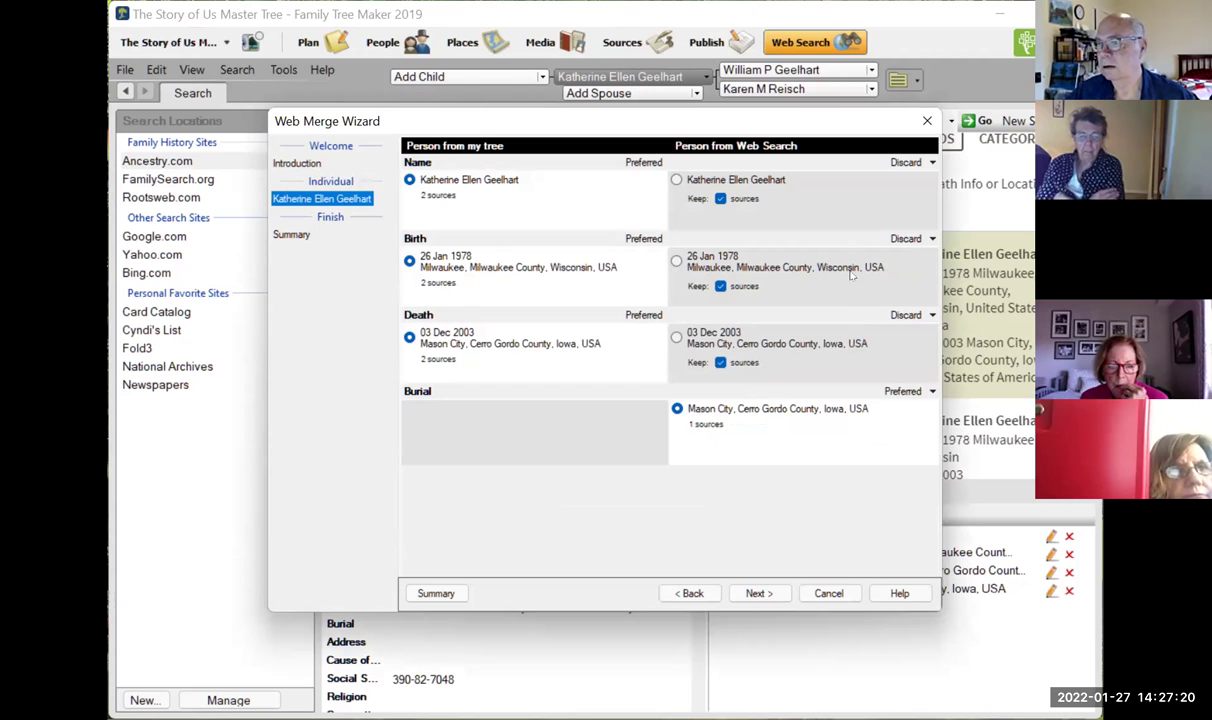
Advance from the preferred-facts comparison to the merge Summary page.
{"action": "left_click", "coordinate": [767, 594]}
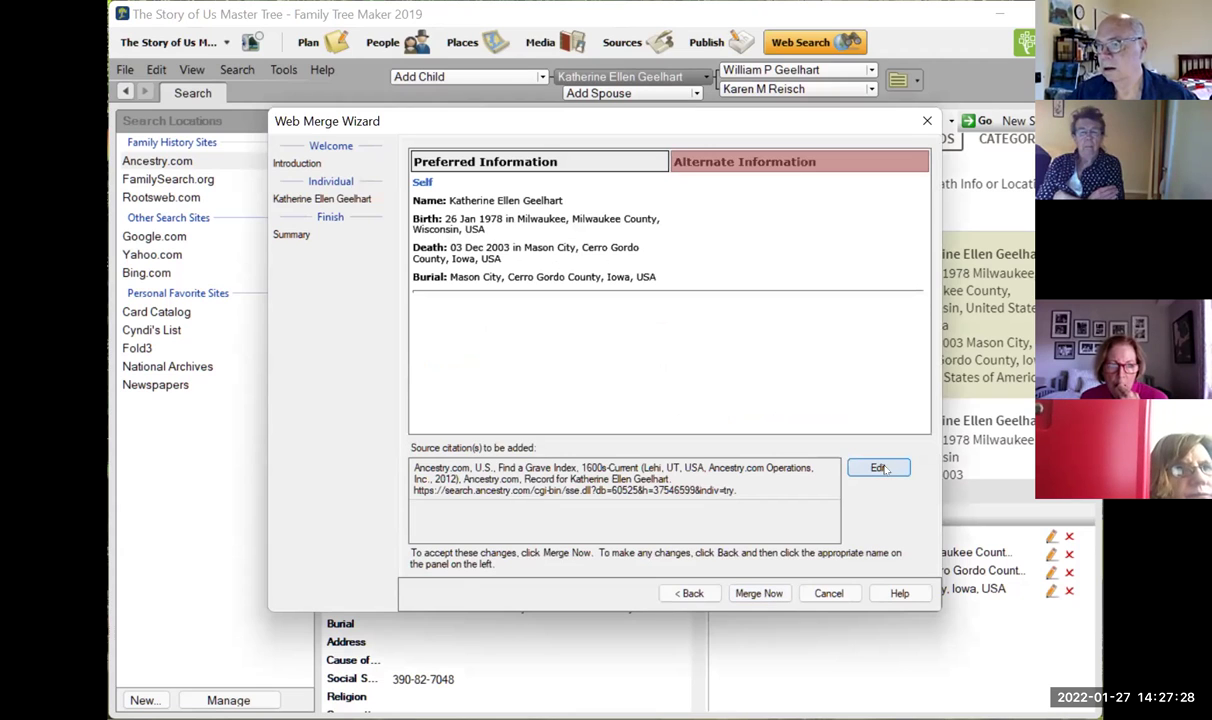
Move the citation wording into Citation detail and clear the Citation text field.
{"action": "left_click", "coordinate": [881, 468]}
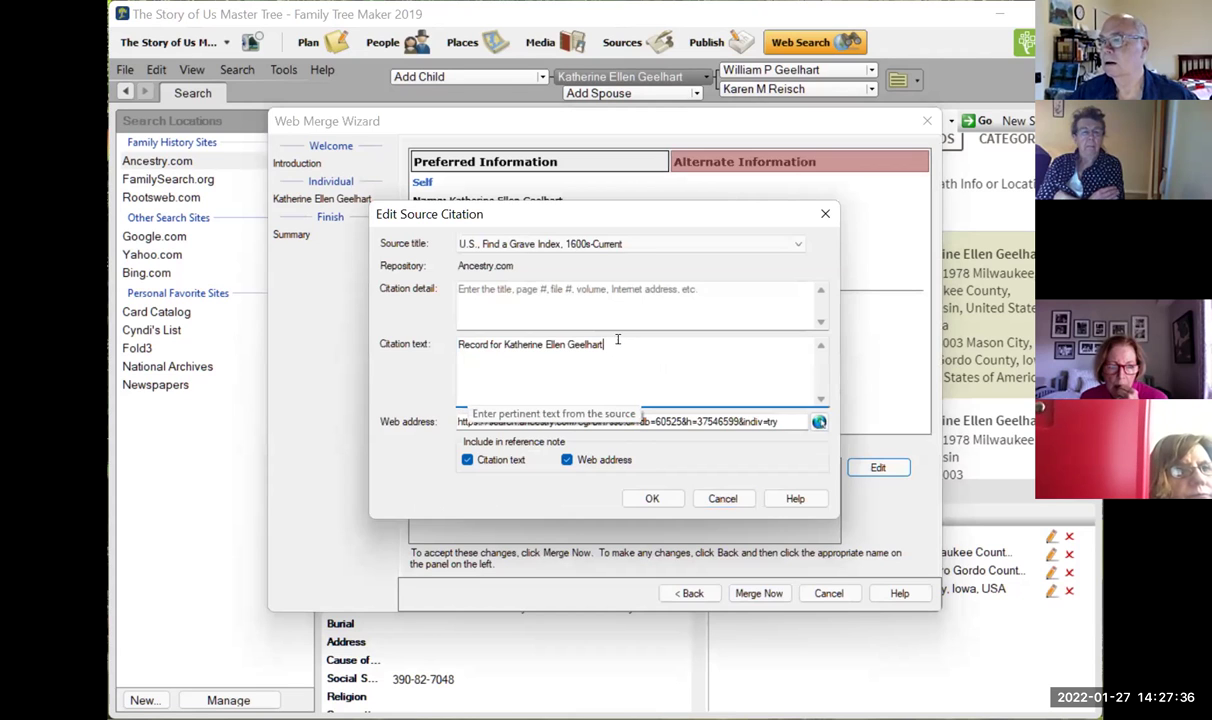
{"action": "left_click_drag", "start_coordinate": [617, 338], "coordinate": [449, 342]}
{"action": "key", "text": "ctrl+c"}
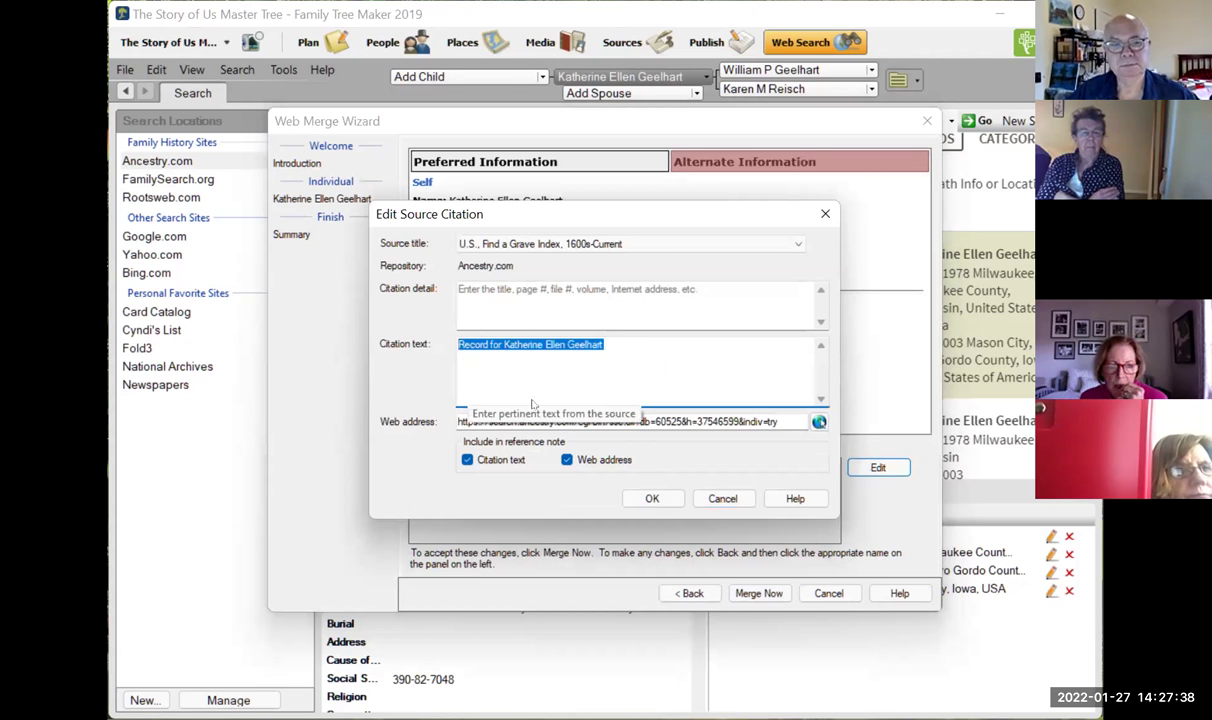
{"action": "left_click", "coordinate": [492, 288]}
{"action": "right_click", "coordinate": [468, 280]}
{"action": "left_click", "coordinate": [595, 371]}
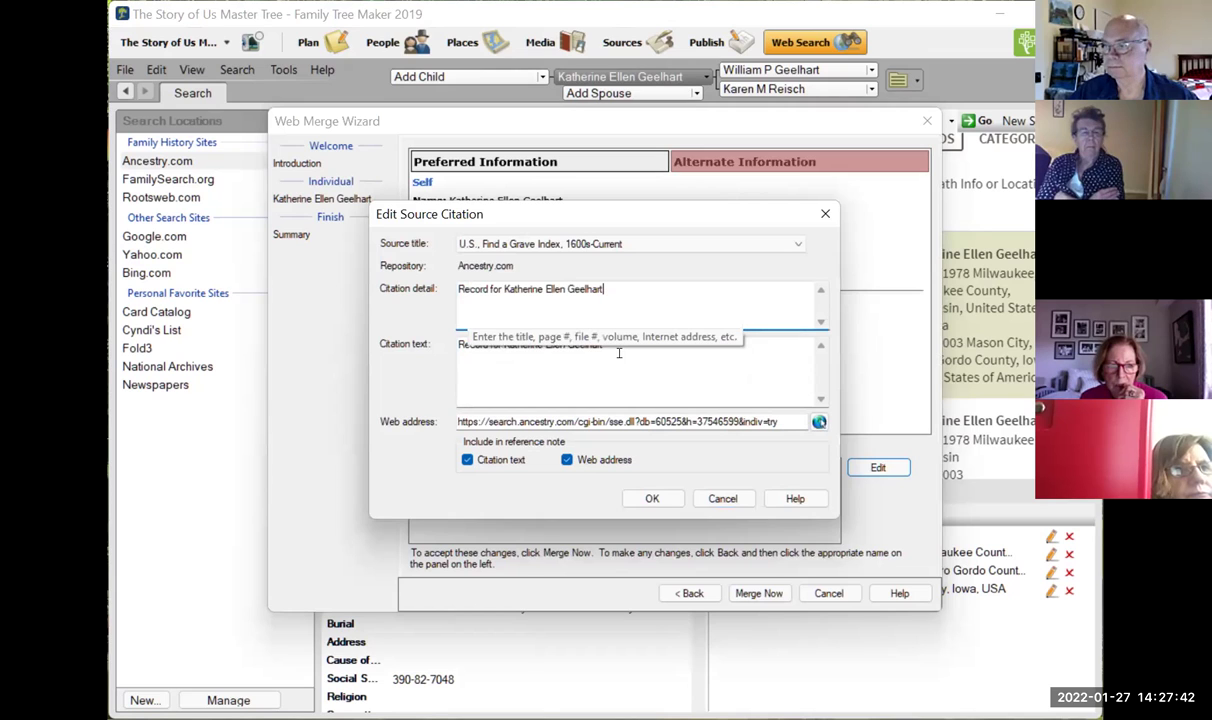
{"action": "key", "text": "Tab"}
{"action": "key", "text": "Delete"}
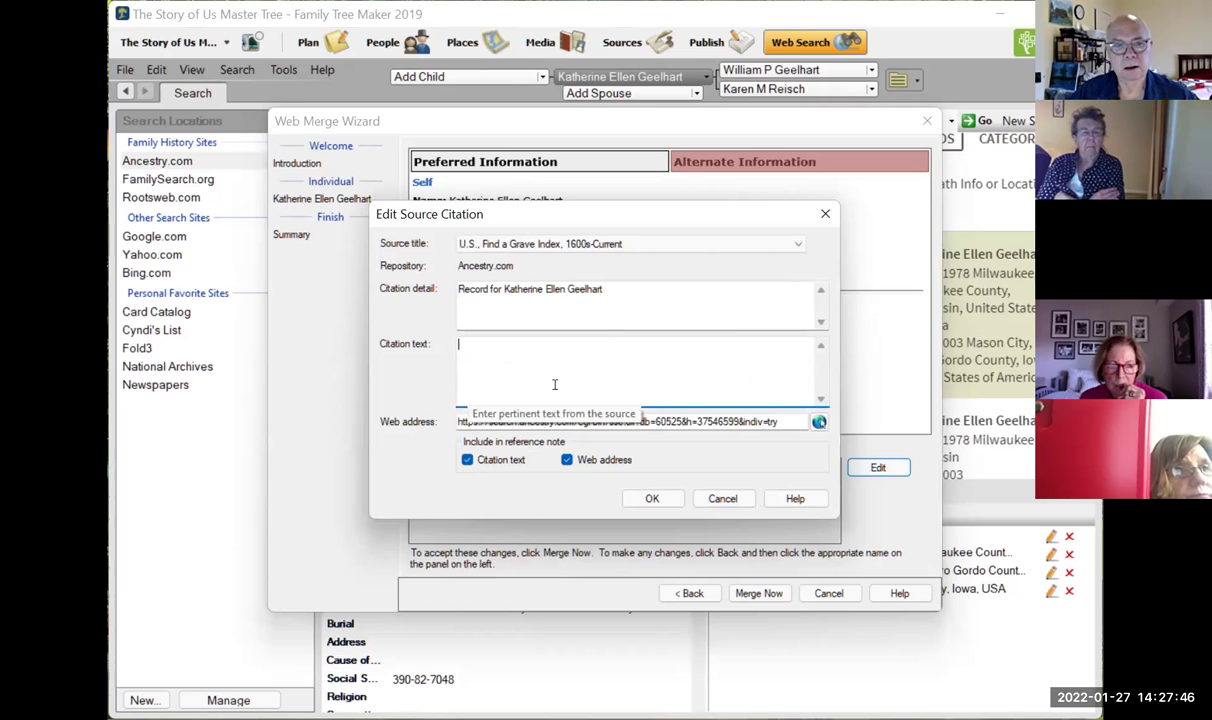
{"action": "key", "text": "shift+Tab"}
{"action": "key", "text": "BackSpace"}
{"action": "key", "text": "BackSpace"}
{"action": "key", "text": "BackSpace"}
{"action": "key", "text": "BackSpace"}
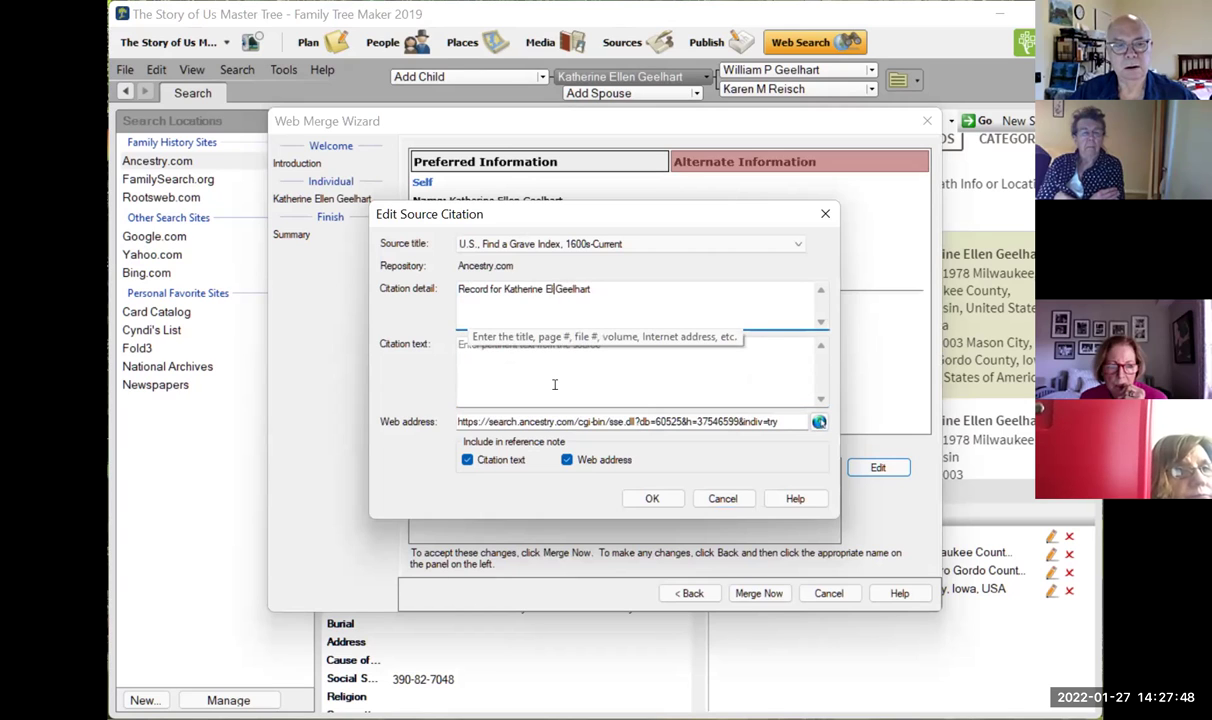
{"action": "key", "text": "BackSpace"}
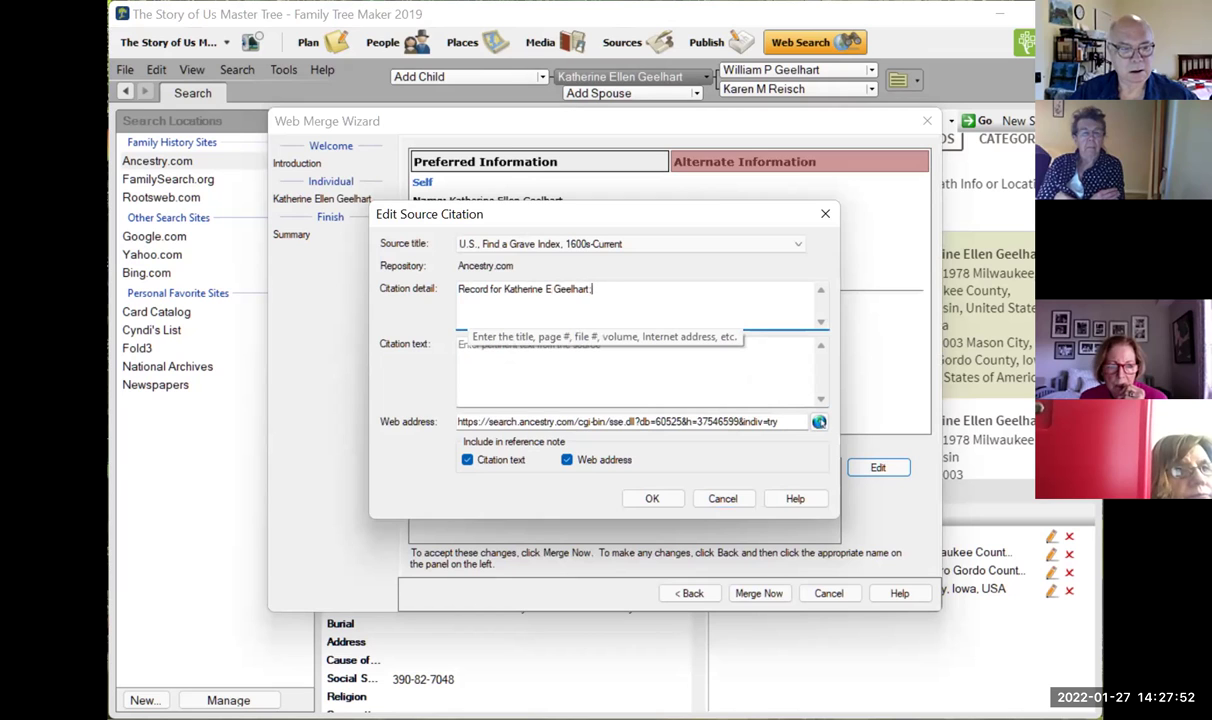
{"action": "left_click", "coordinate": [653, 499]}
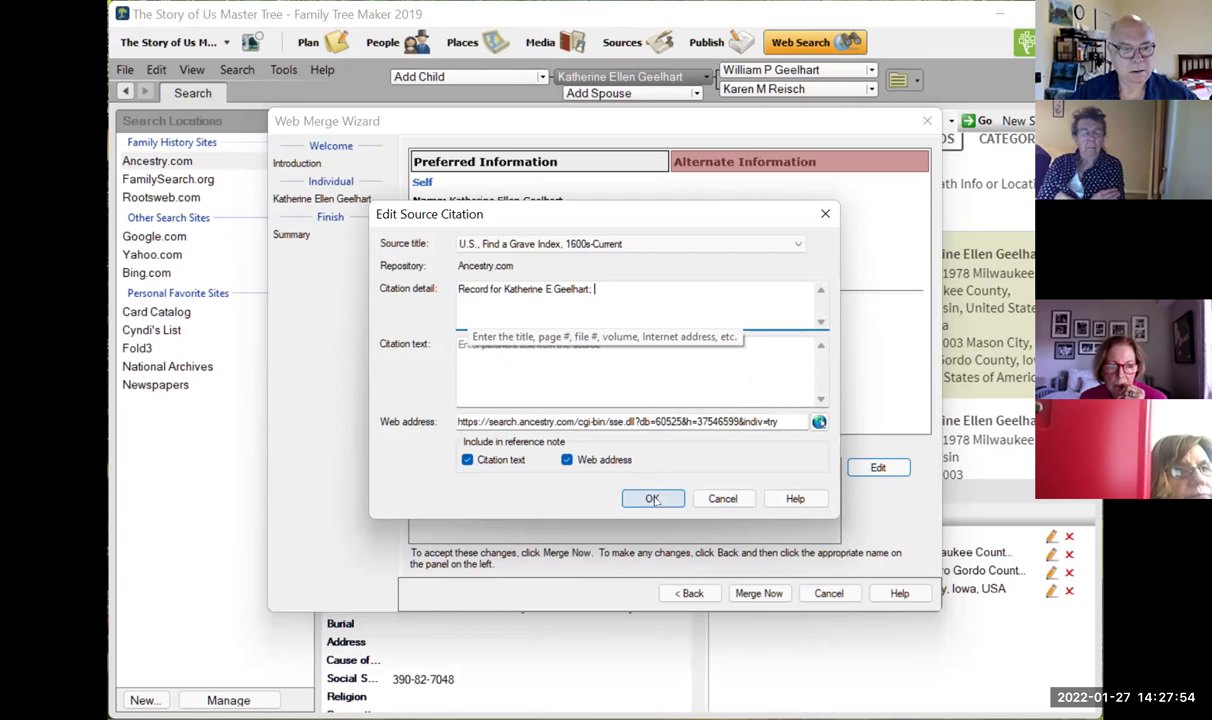
{"action": "left_click", "coordinate": [653, 499]}
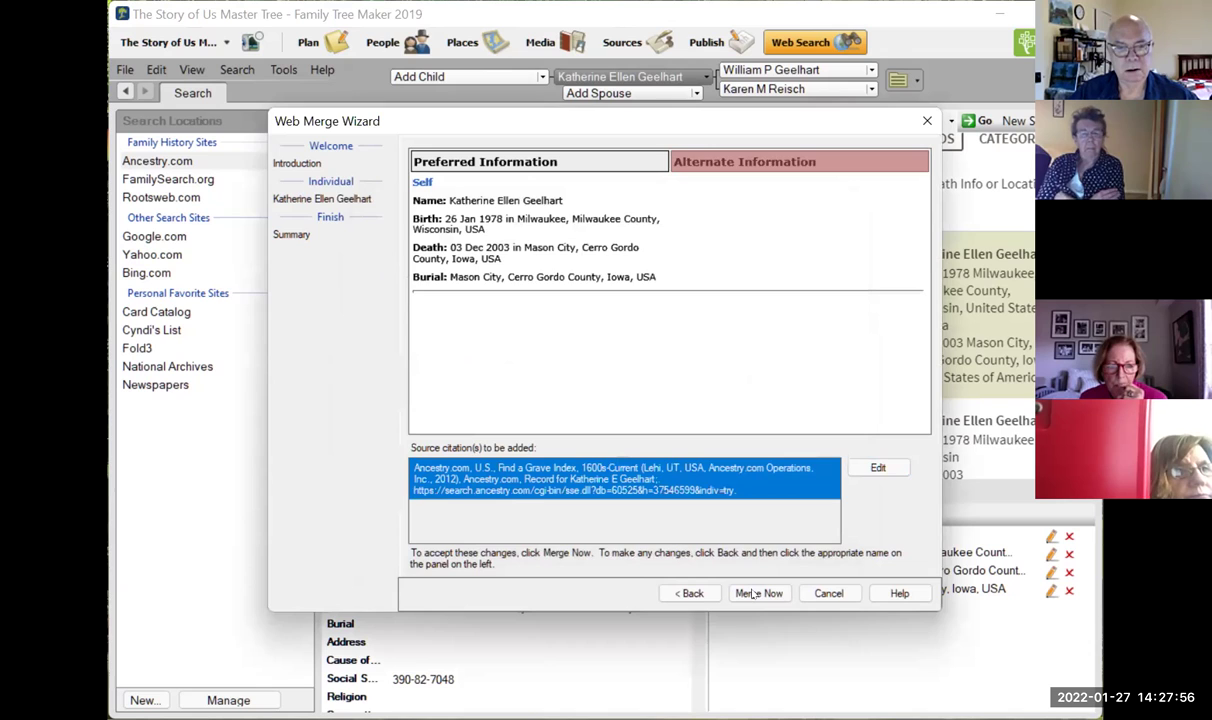
Merge the Find a Grave record now and close the merge progress report.
{"action": "left_click", "coordinate": [757, 593]}
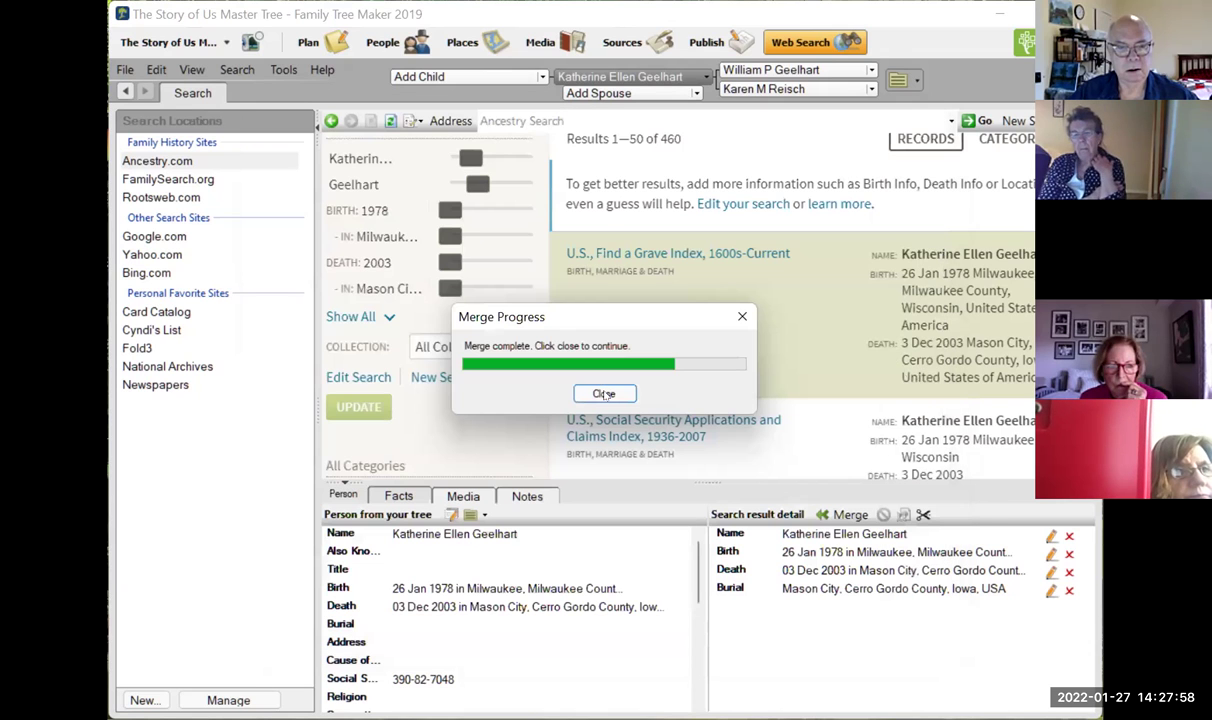
{"action": "left_click", "coordinate": [383, 42]}
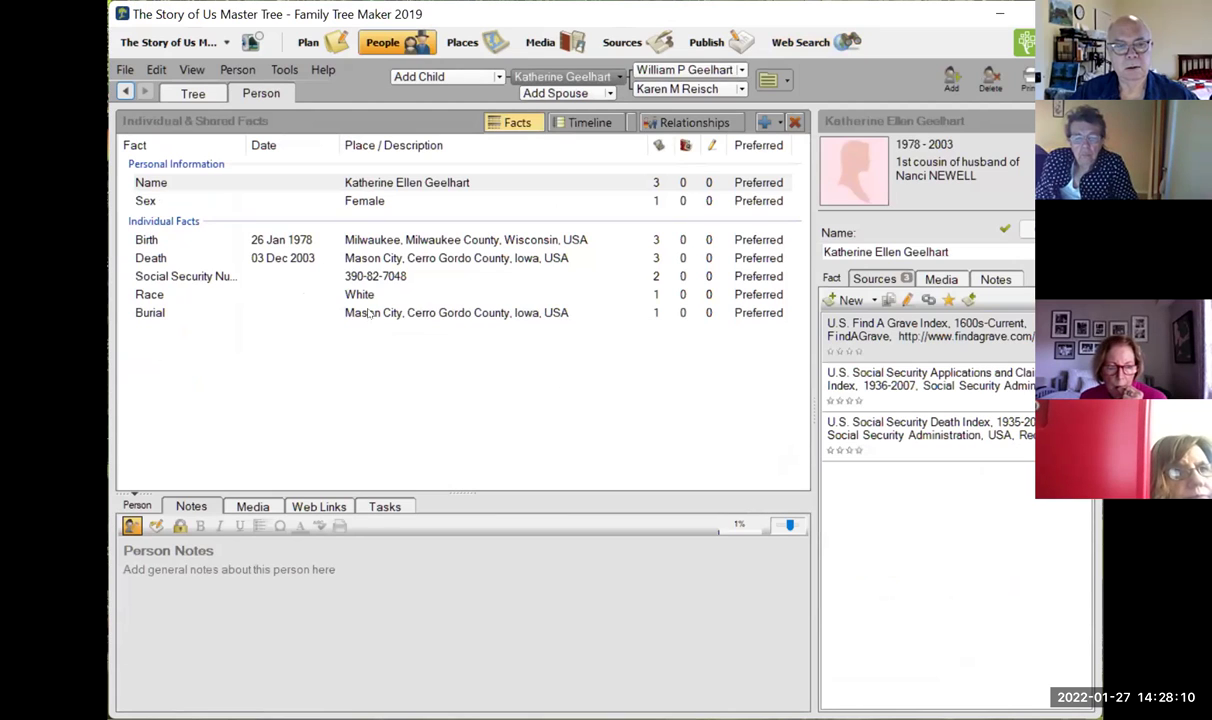
Select the Mason City burial fact and open its Find a Grave source citation.
{"action": "left_click", "coordinate": [369, 313]}
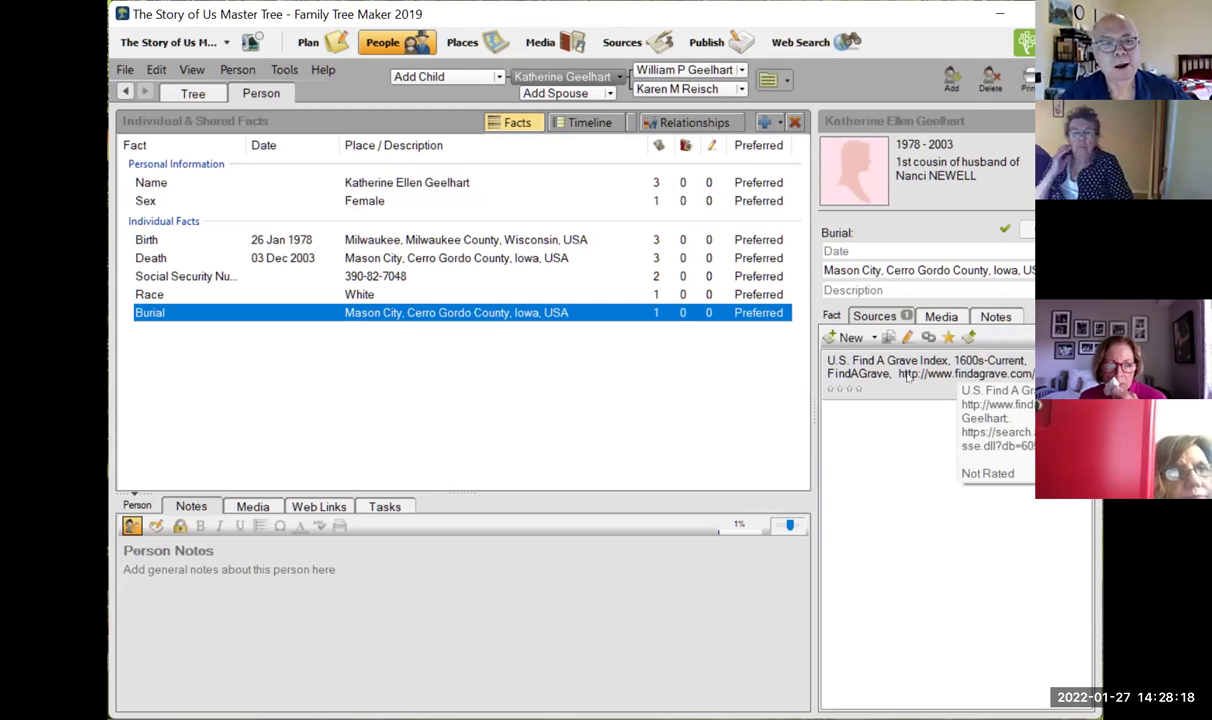
{"action": "double_click", "coordinate": [908, 376]}
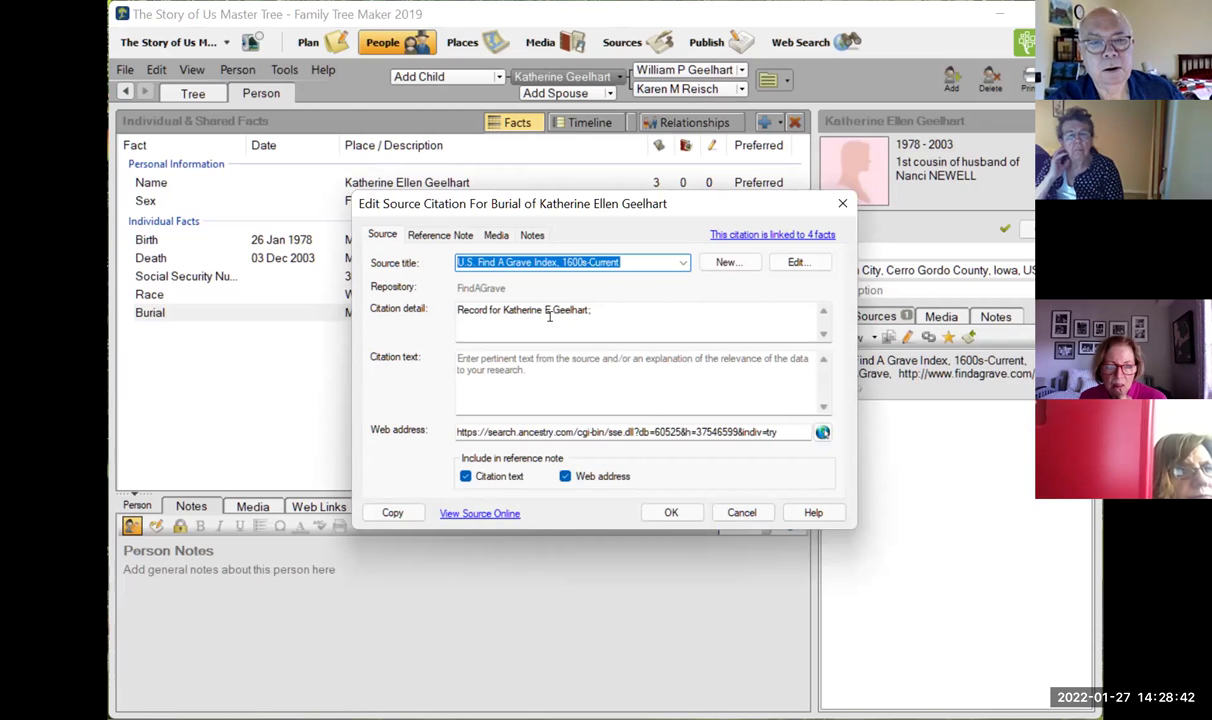
View the burial citation's Find a Grave memorial online in Firefox.
{"action": "left_click", "coordinate": [473, 514]}
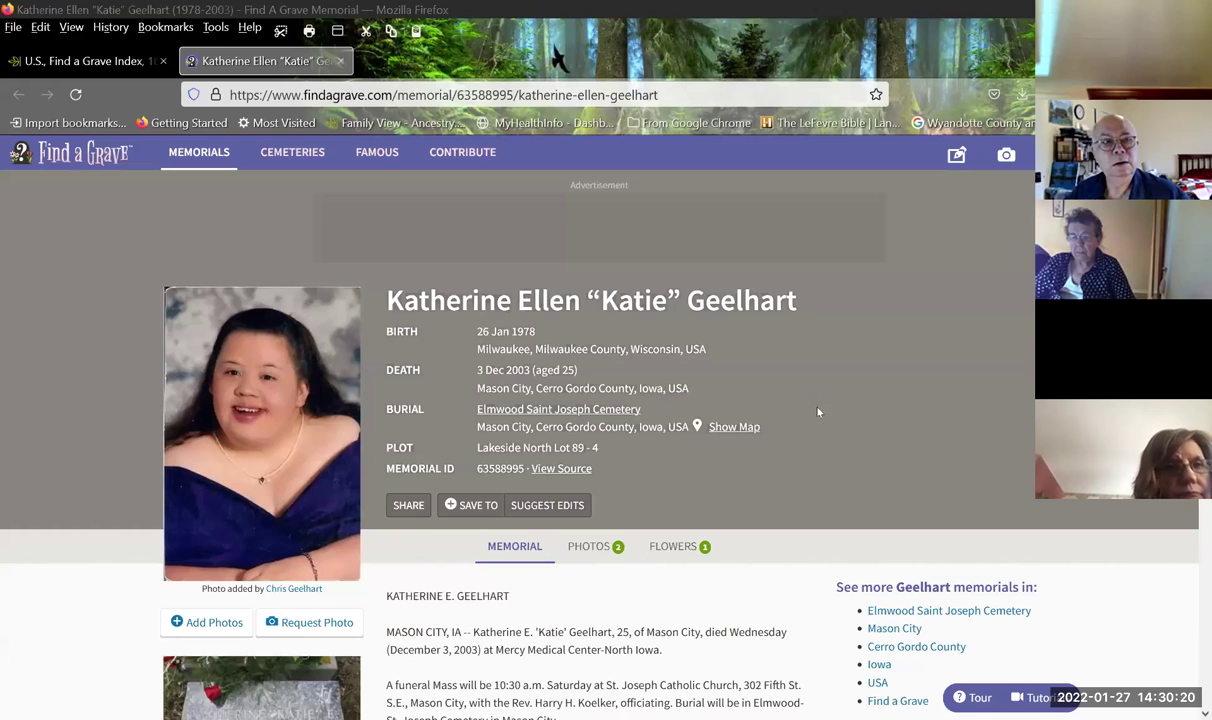
Jump to the memorial's source citation and expand the full Mason City Globe Gazette obituary of 5 Dec. 2003.
{"action": "scroll", "coordinate": [808, 420], "scroll_direction": "down", "scroll_amount": 1}
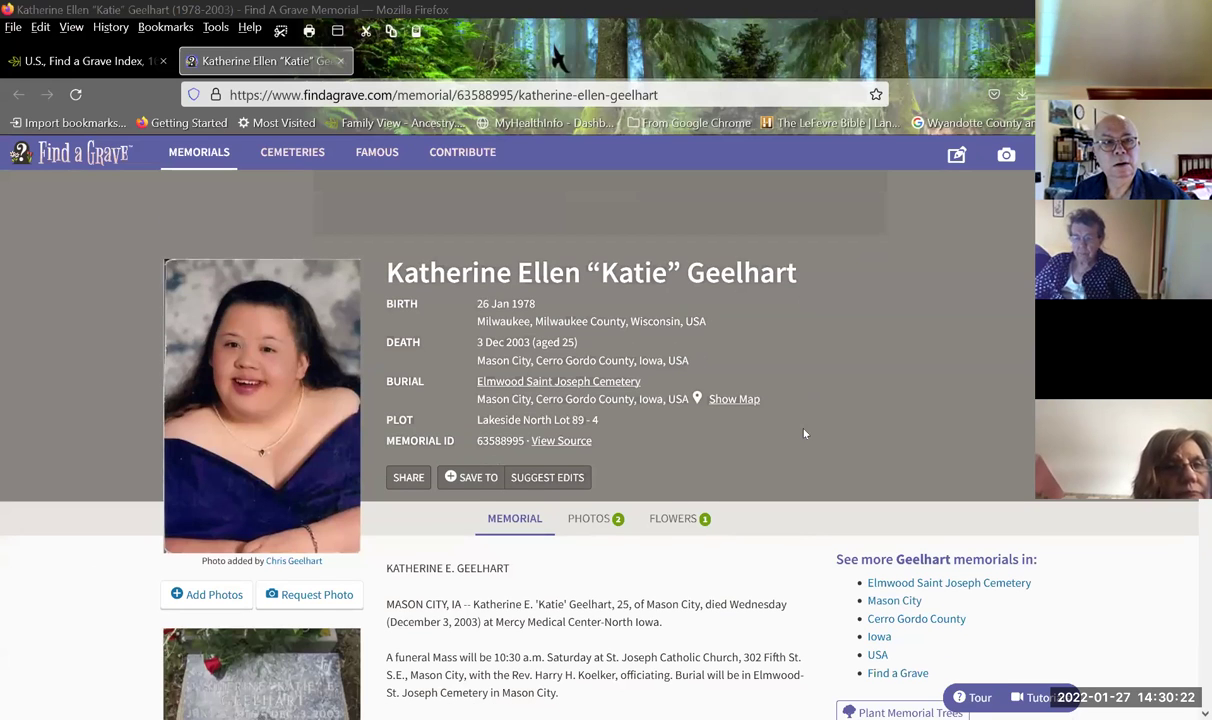
{"action": "scroll", "coordinate": [804, 433], "scroll_direction": "down", "scroll_amount": 2}
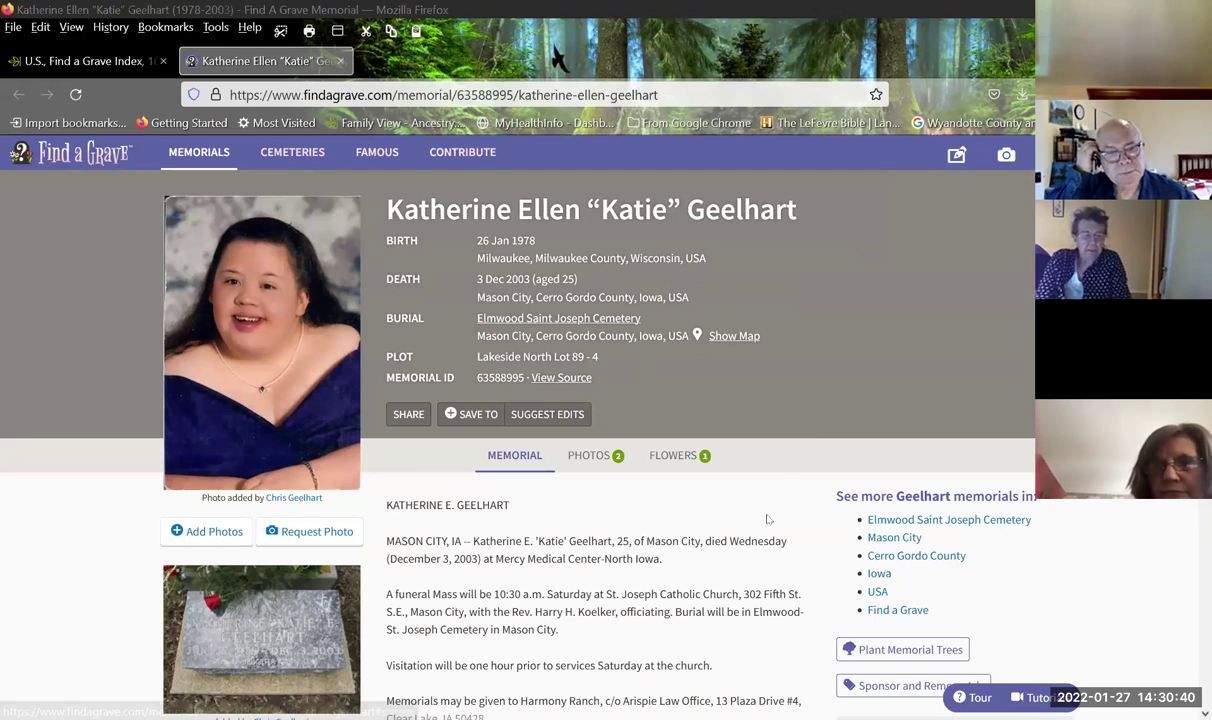
{"action": "left_click", "coordinate": [569, 382]}
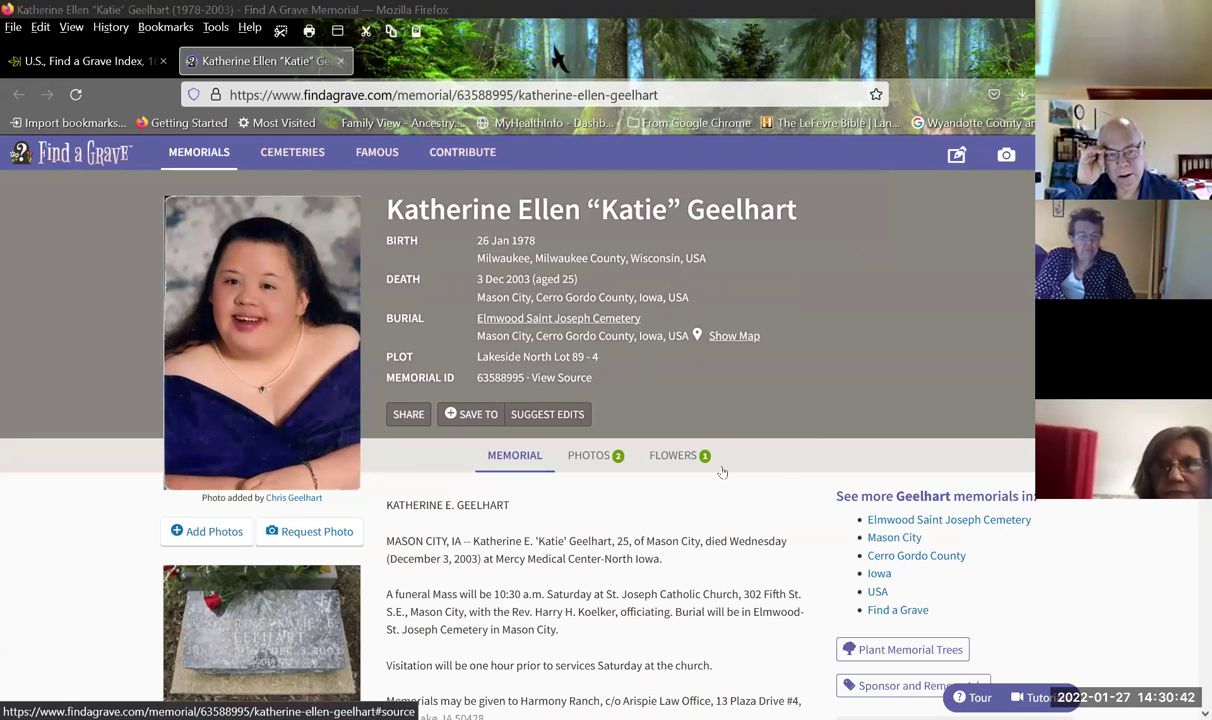
{"action": "scroll", "coordinate": [616, 583], "scroll_direction": "down", "scroll_amount": 2}
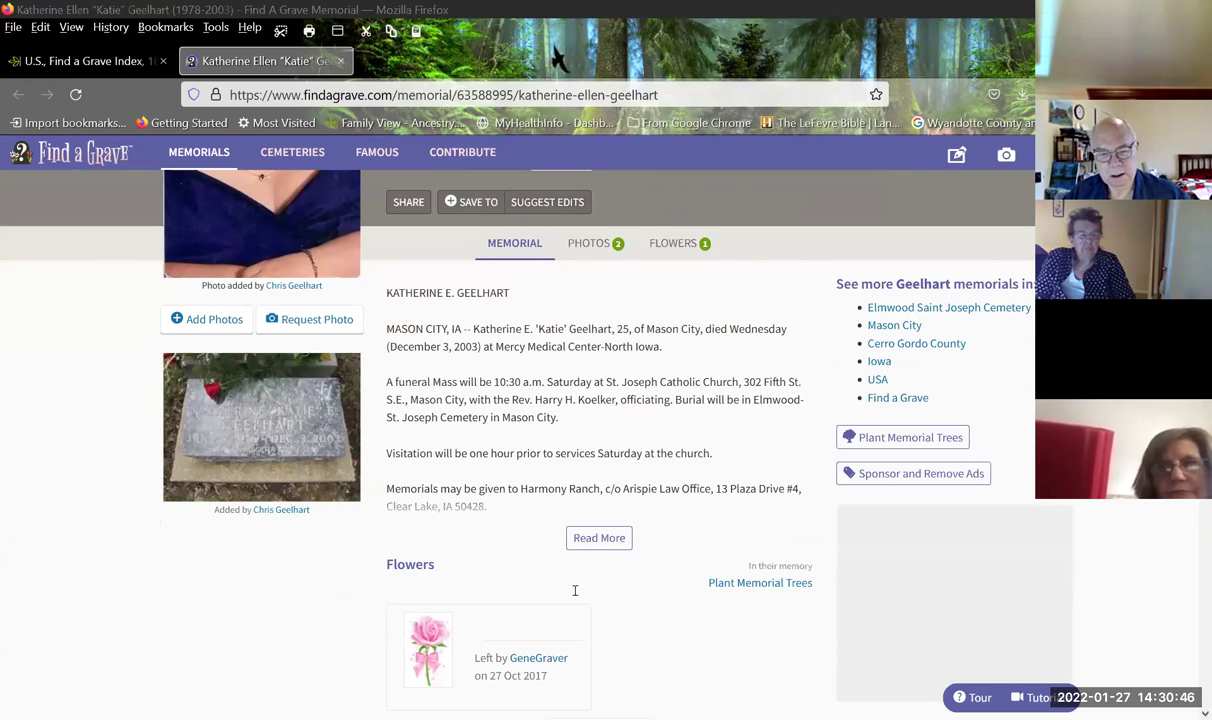
{"action": "left_click", "coordinate": [600, 530]}
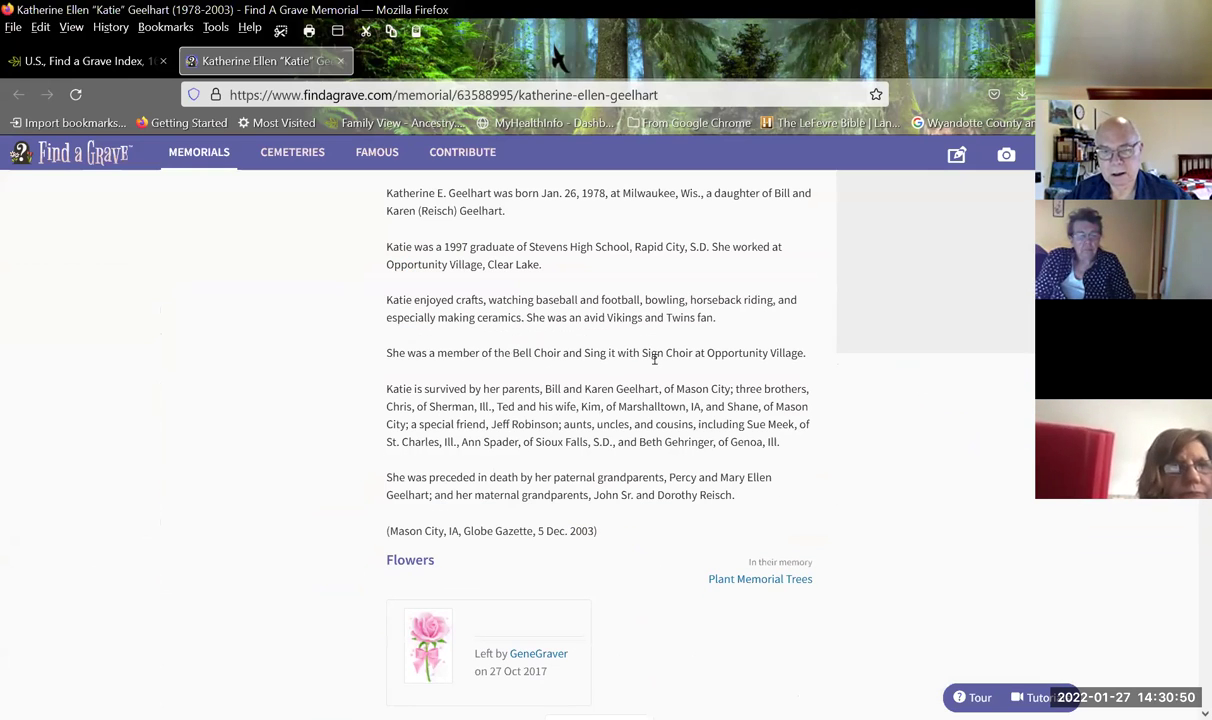
{"action": "scroll", "coordinate": [655, 365], "scroll_direction": "up", "scroll_amount": 2}
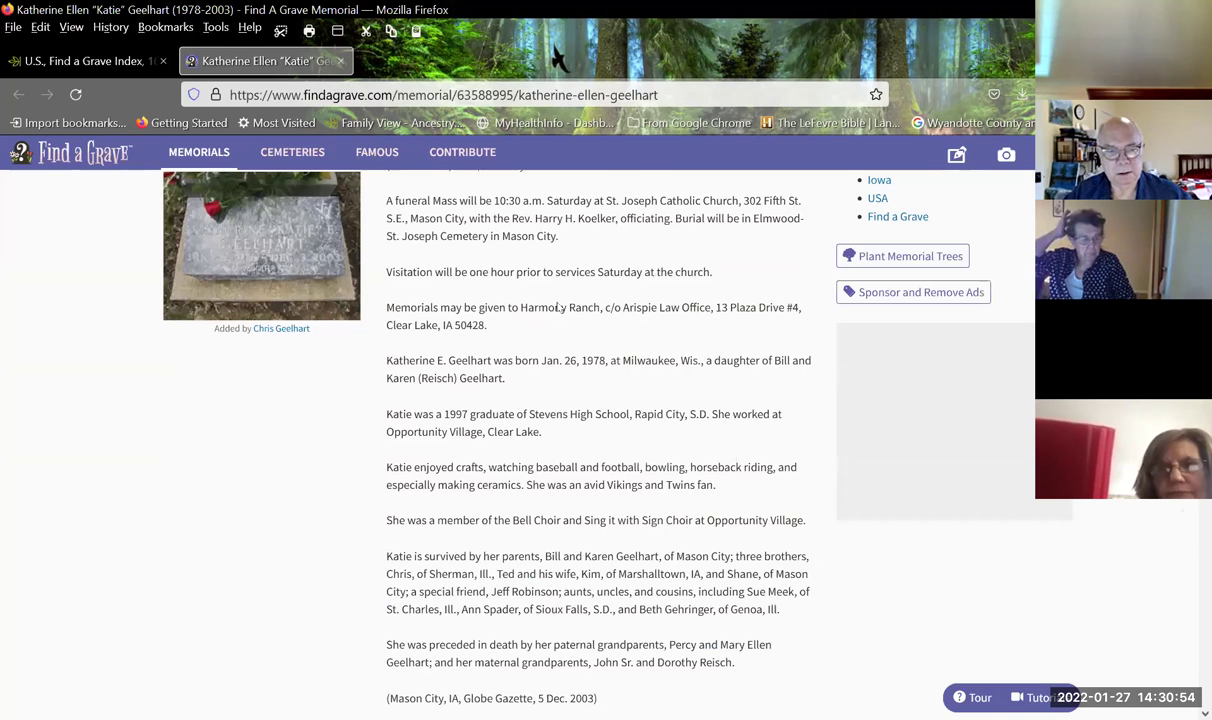
{"action": "scroll", "coordinate": [600, 420], "scroll_direction": "down", "scroll_amount": 10}
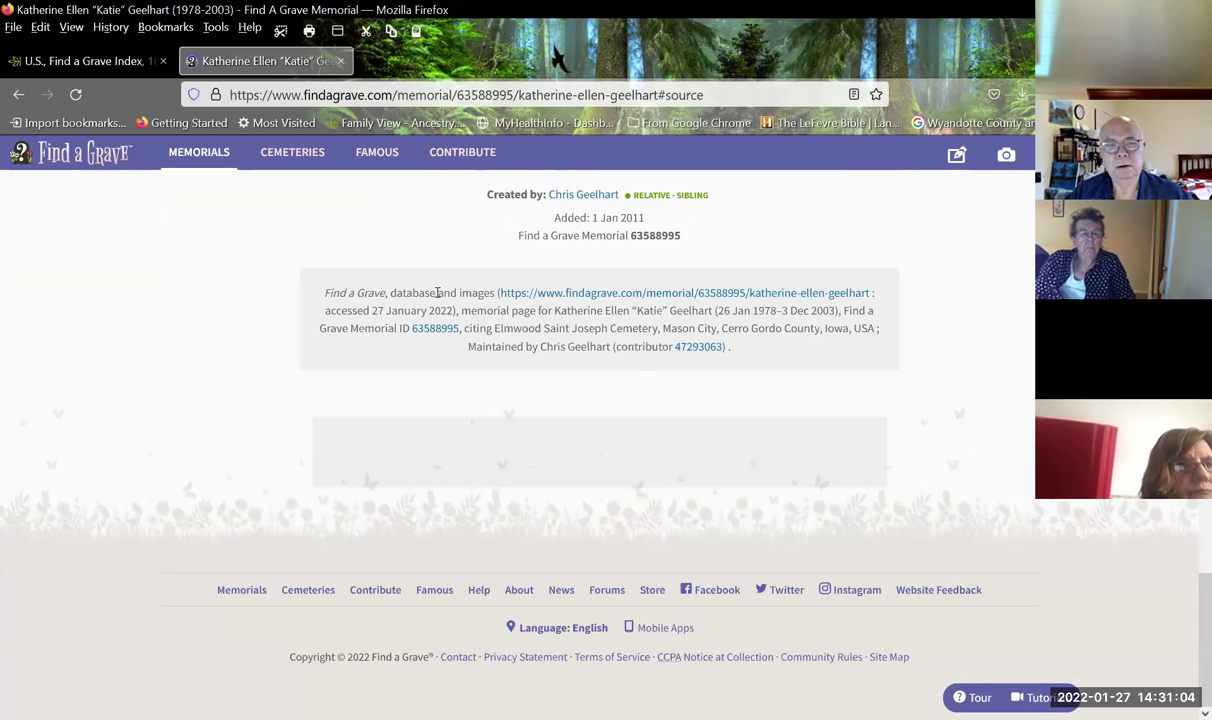
{"action": "right_click", "coordinate": [437, 293]}
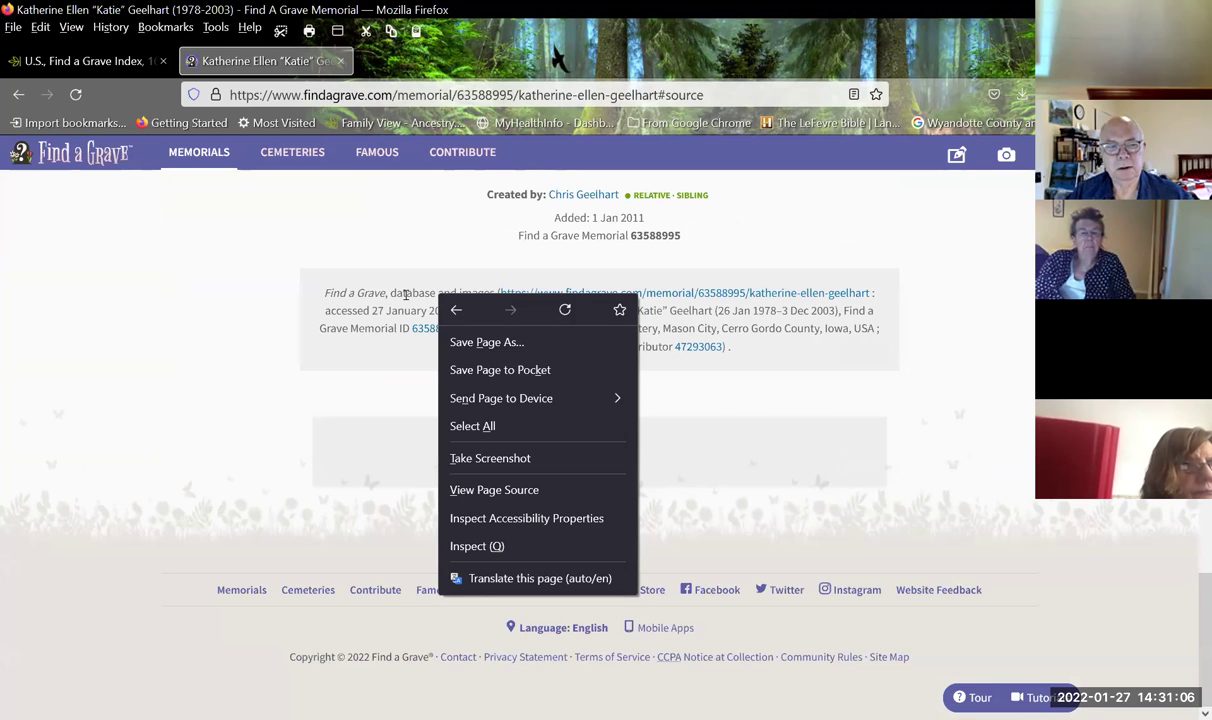
{"action": "left_click", "coordinate": [445, 427]}
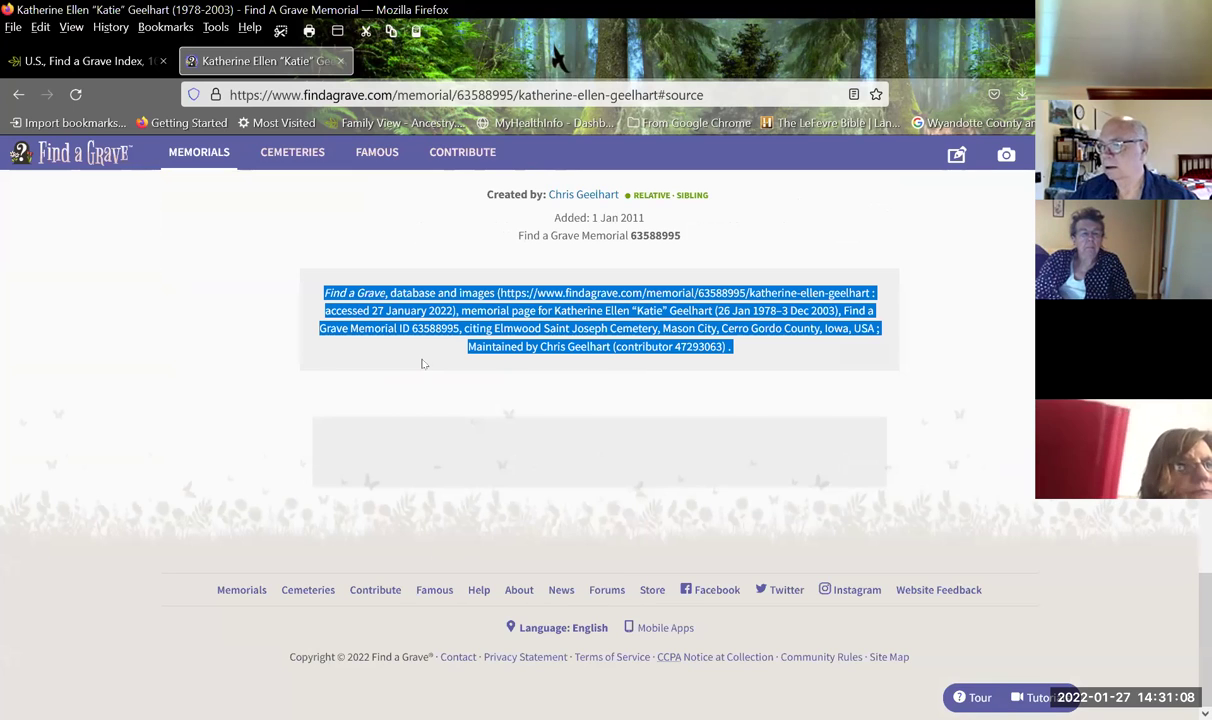
{"action": "left_click", "coordinate": [350, 367]}
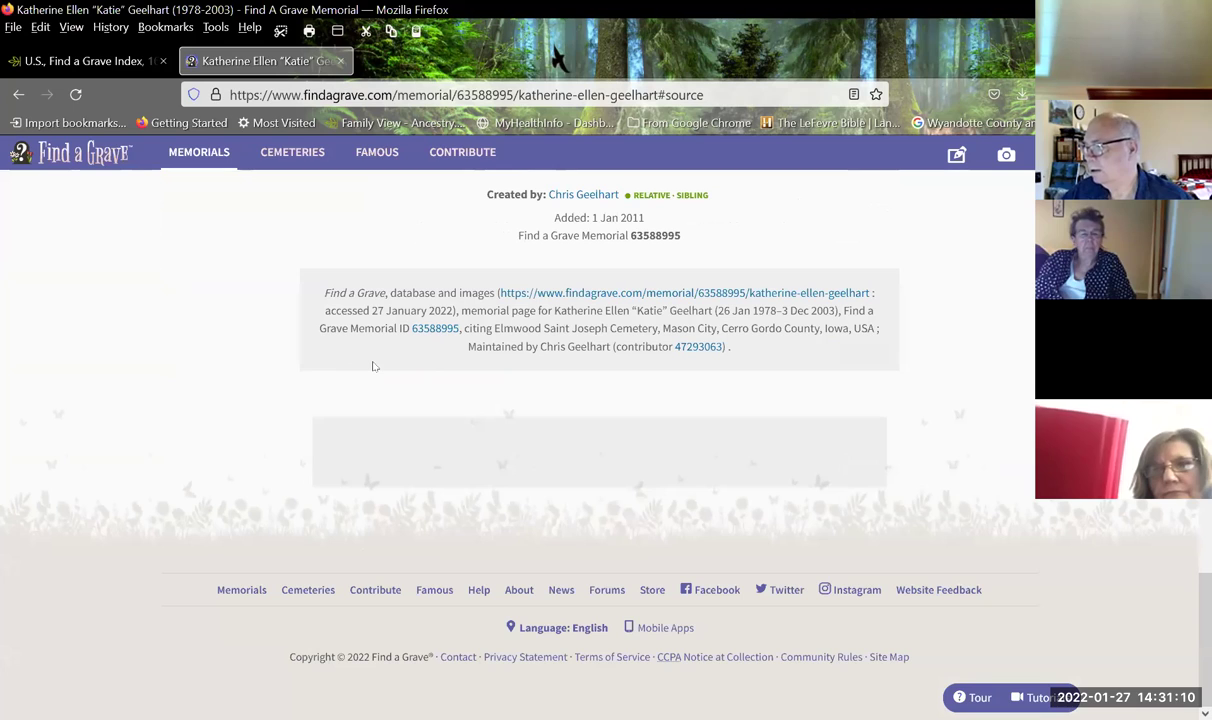